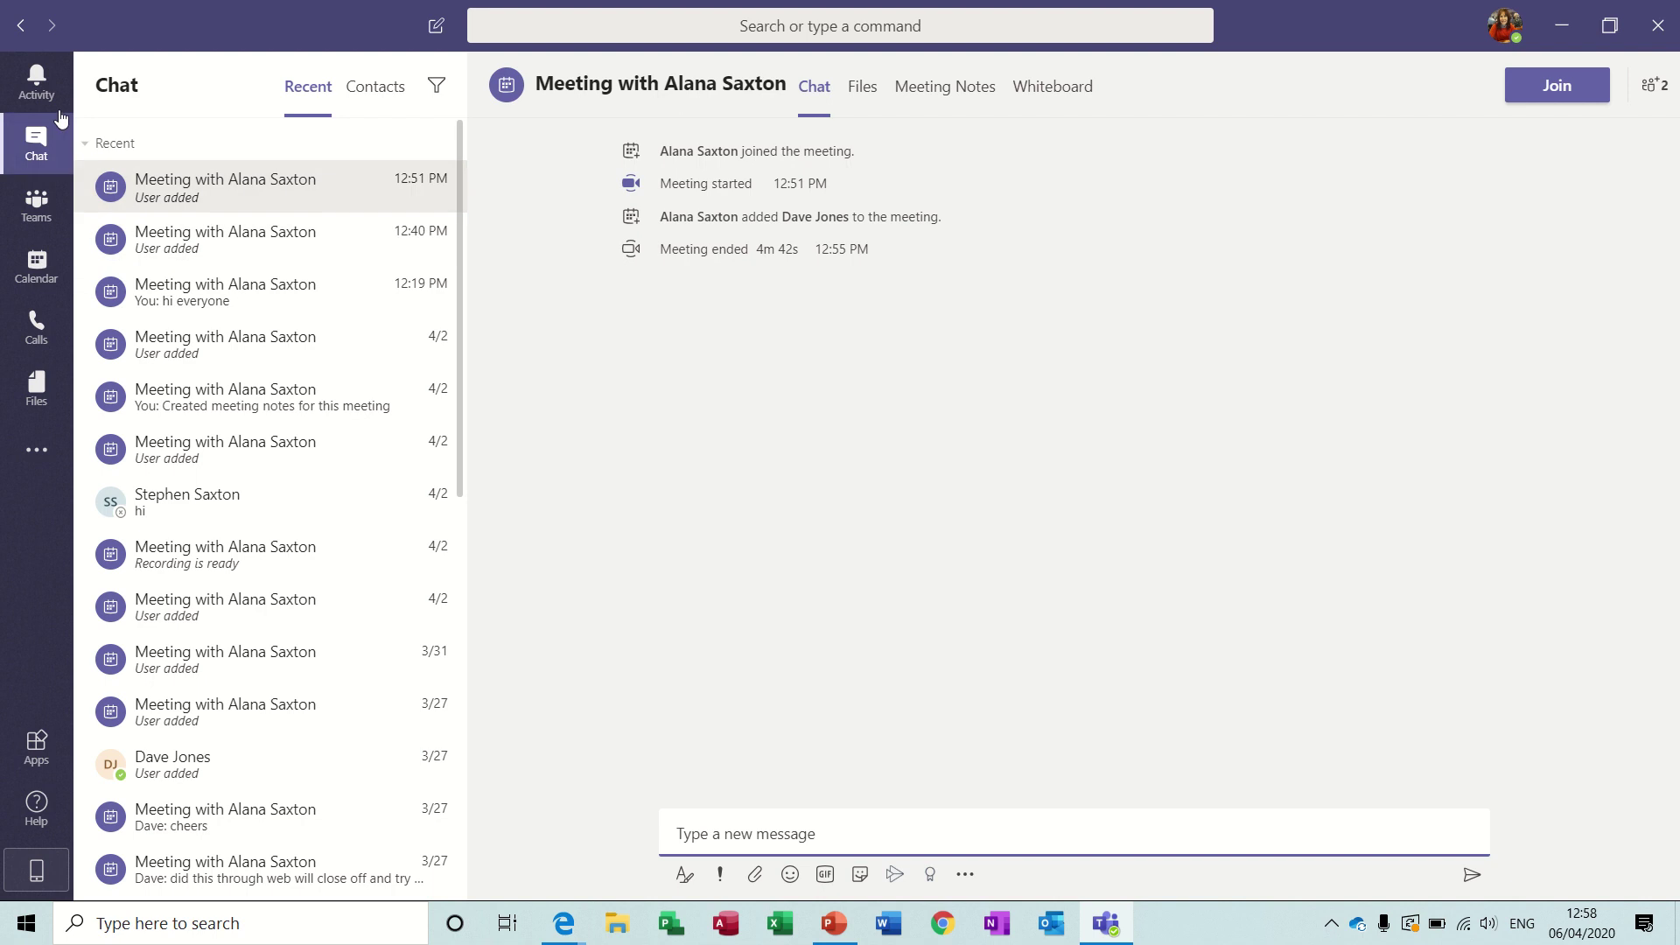
Step: Look through the activity feed, then examine the 12:40 PM meeting's chat, files, meeting notes and whiteboard
click(37, 77)
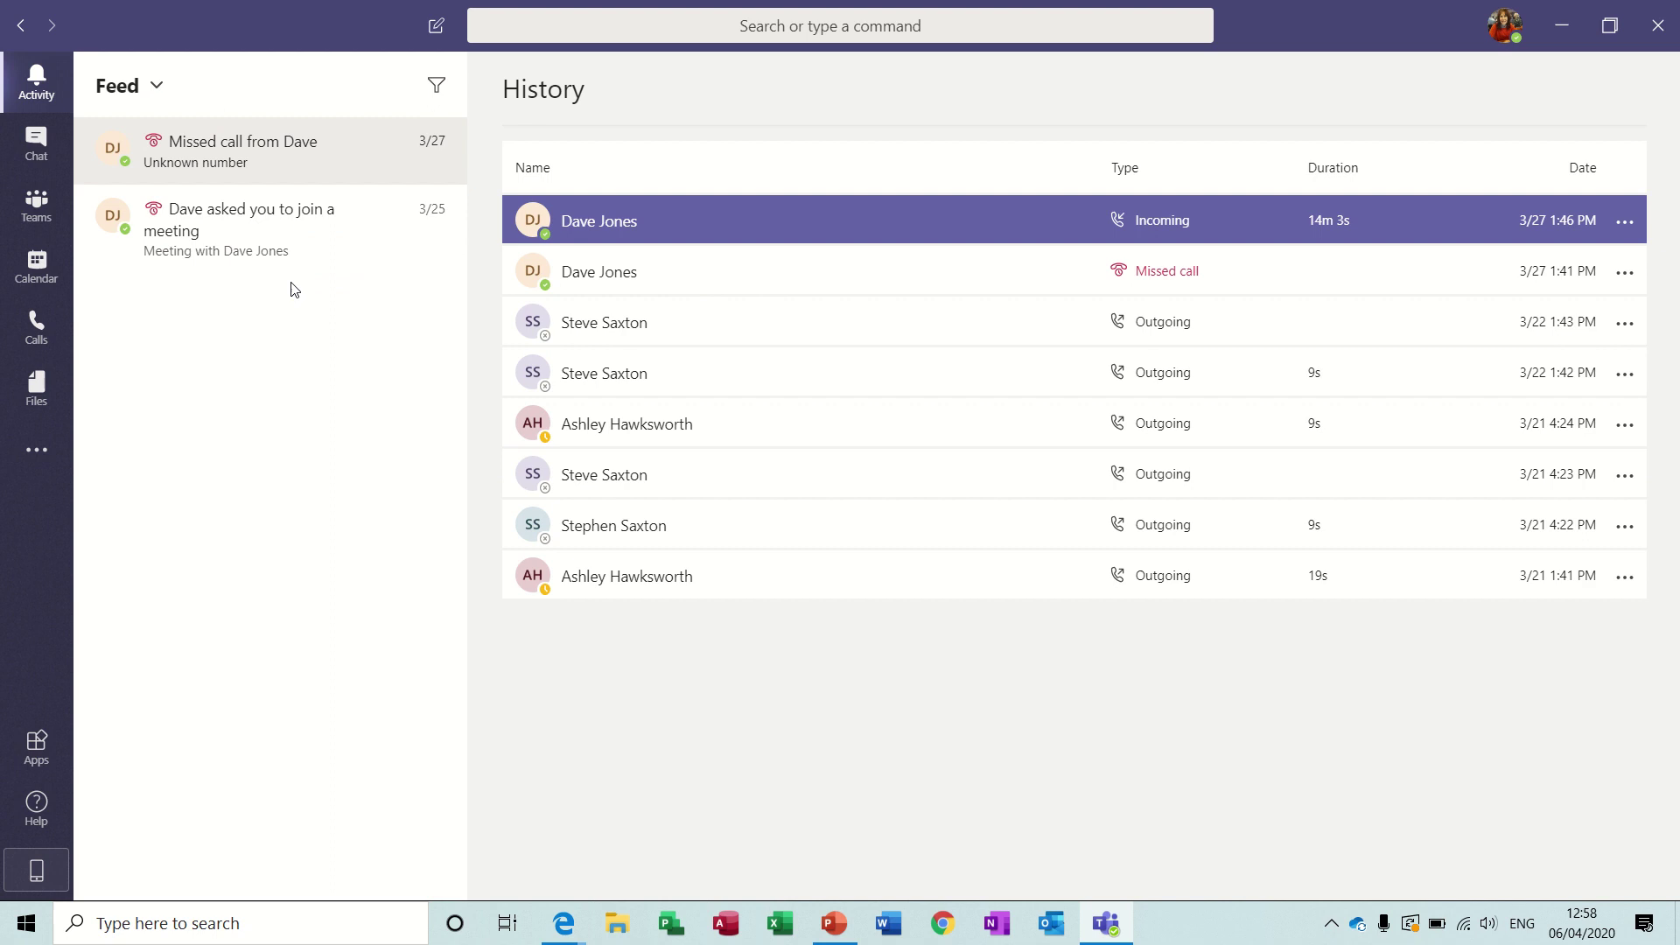
click(38, 145)
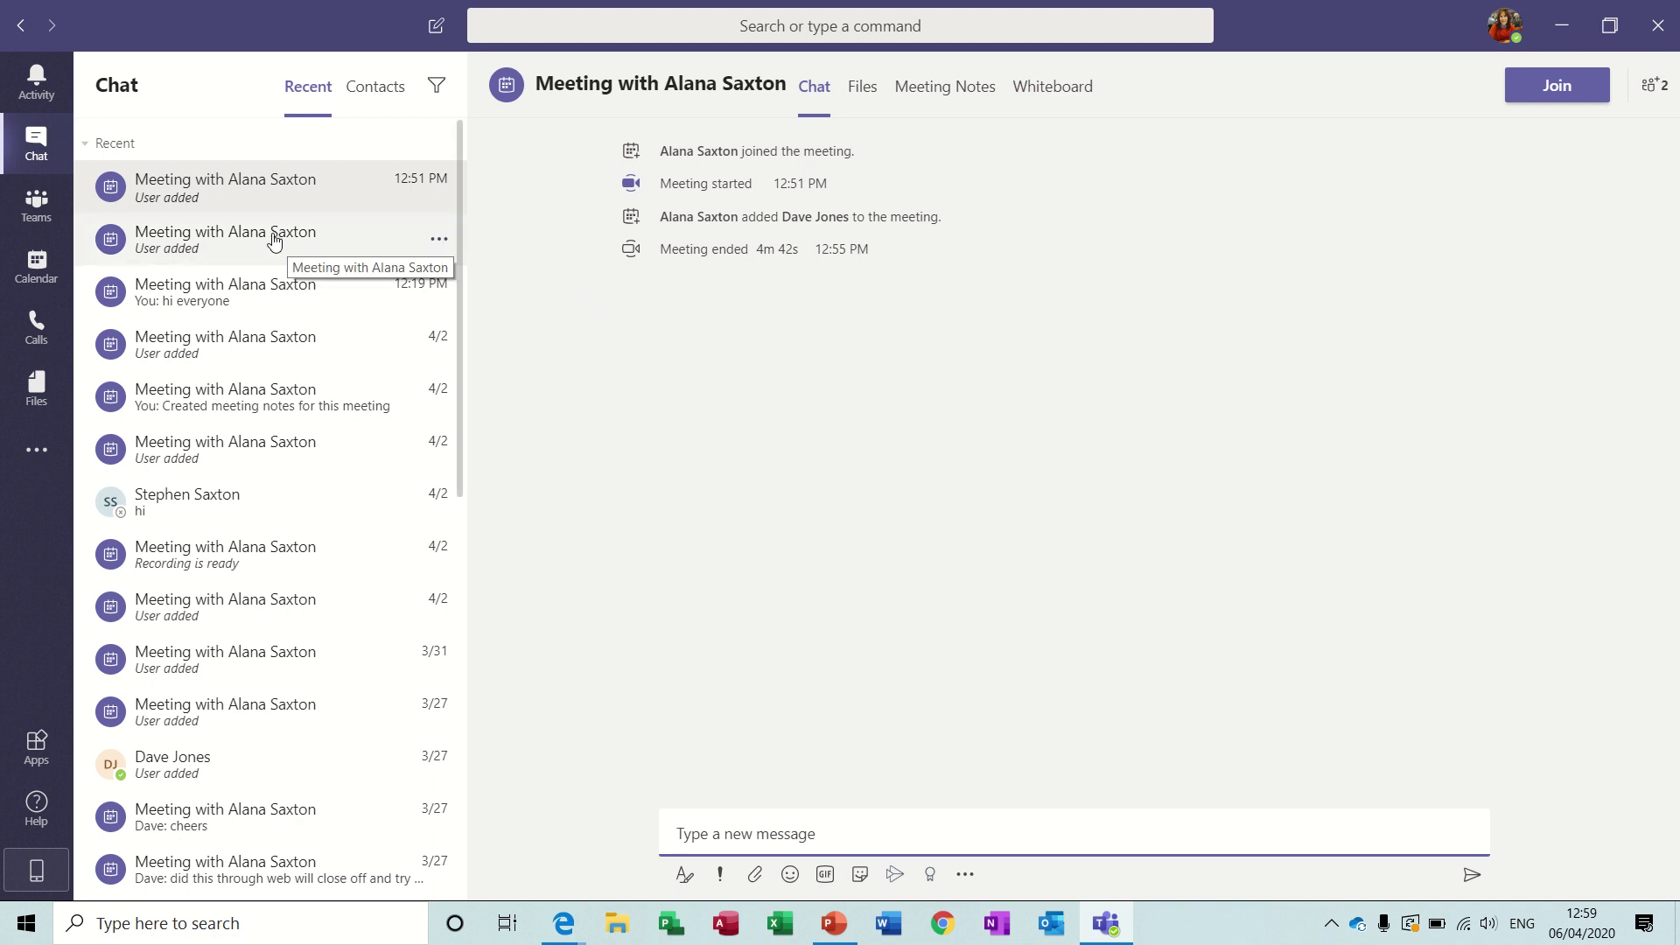
click(364, 246)
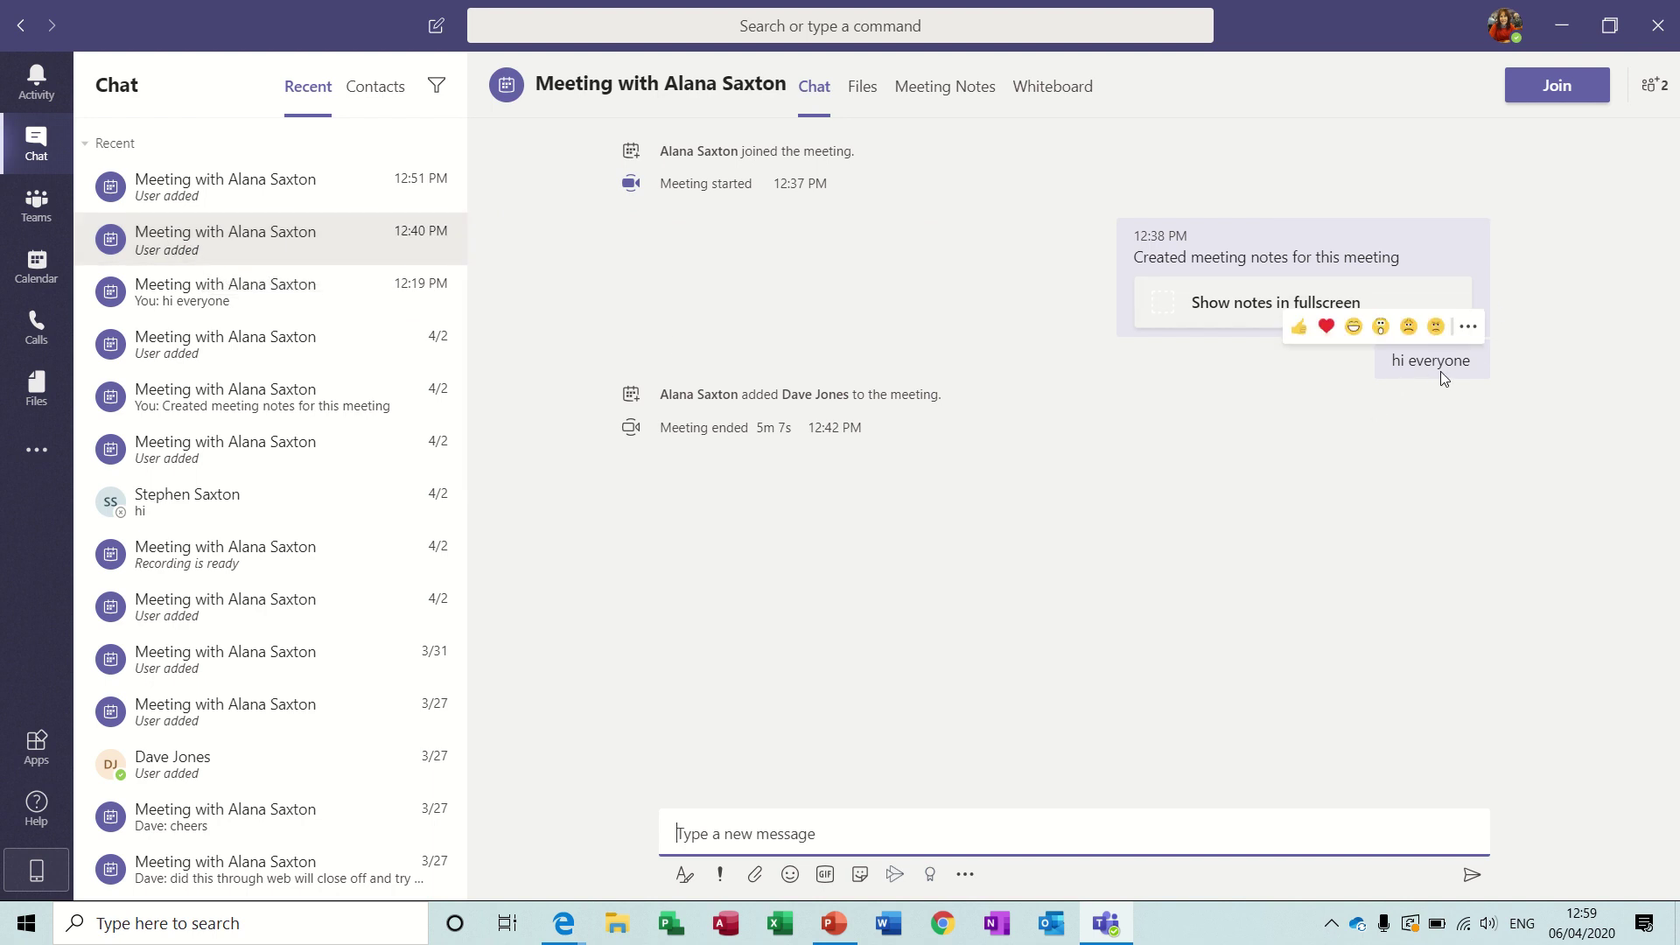
click(866, 95)
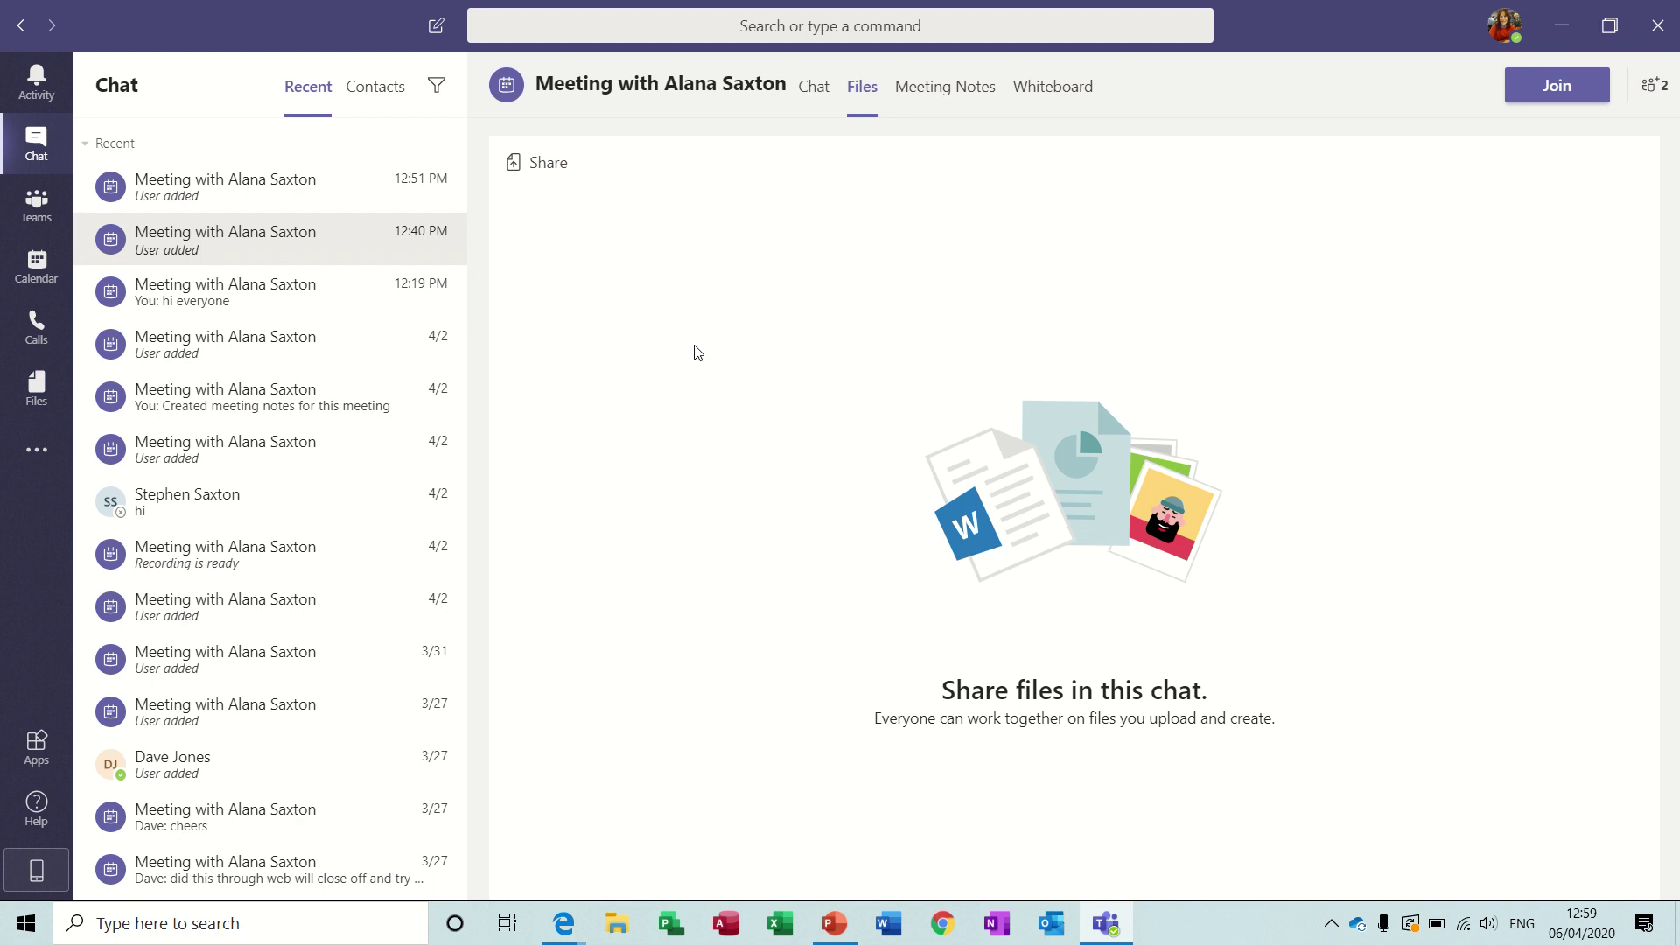
click(943, 94)
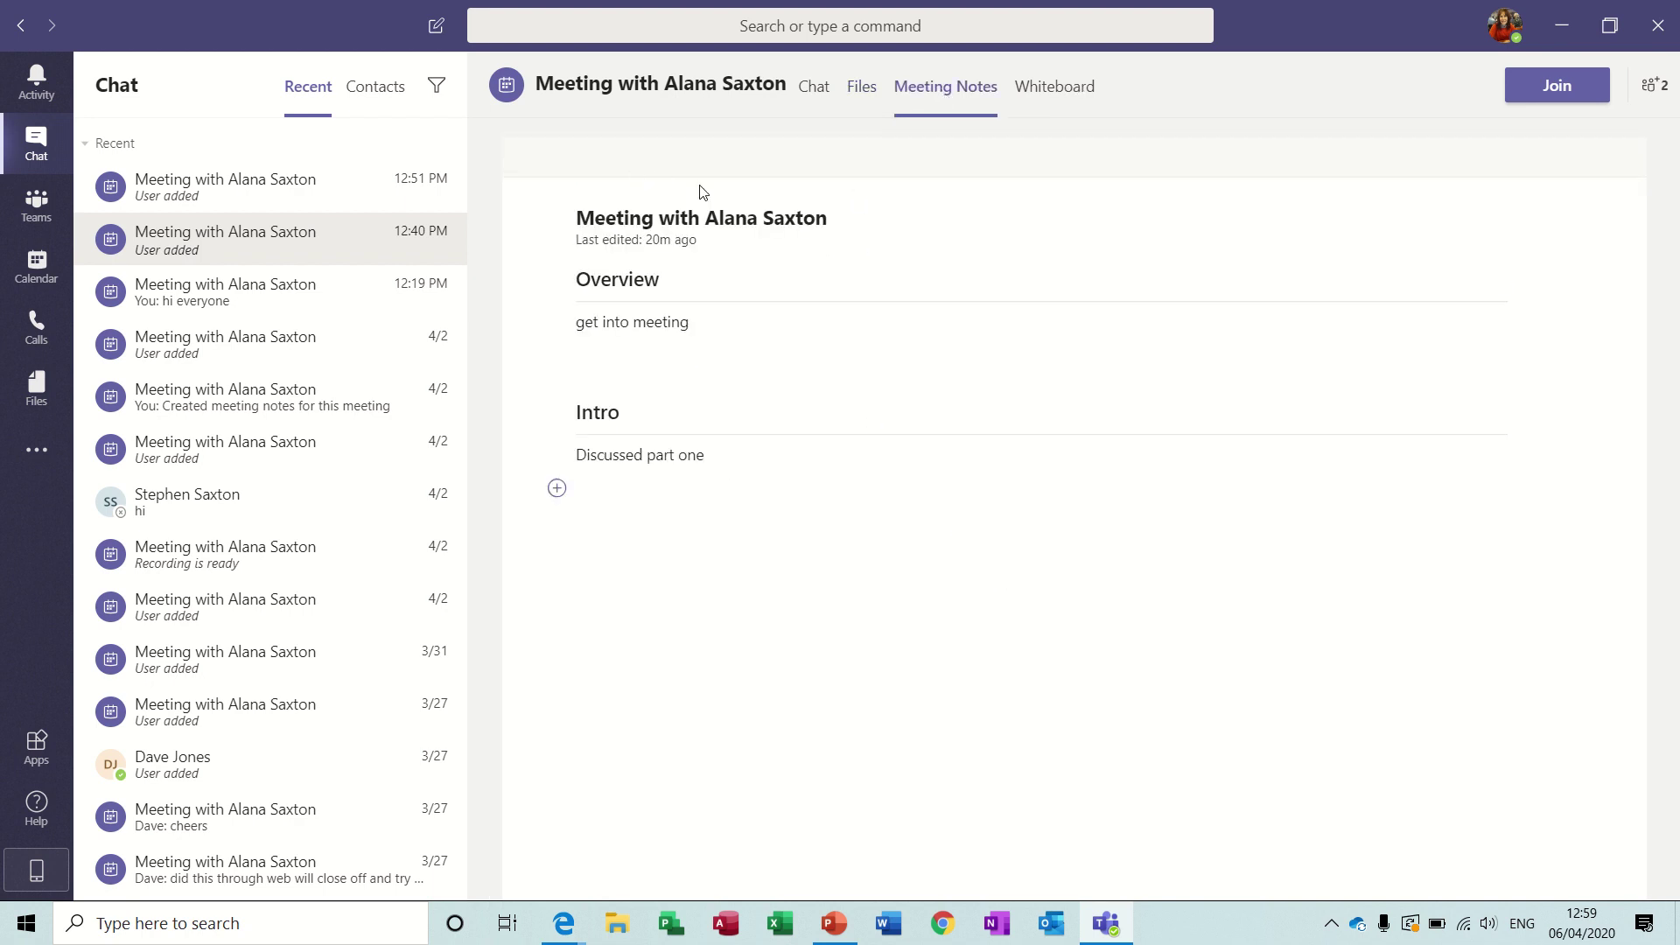
click(1058, 91)
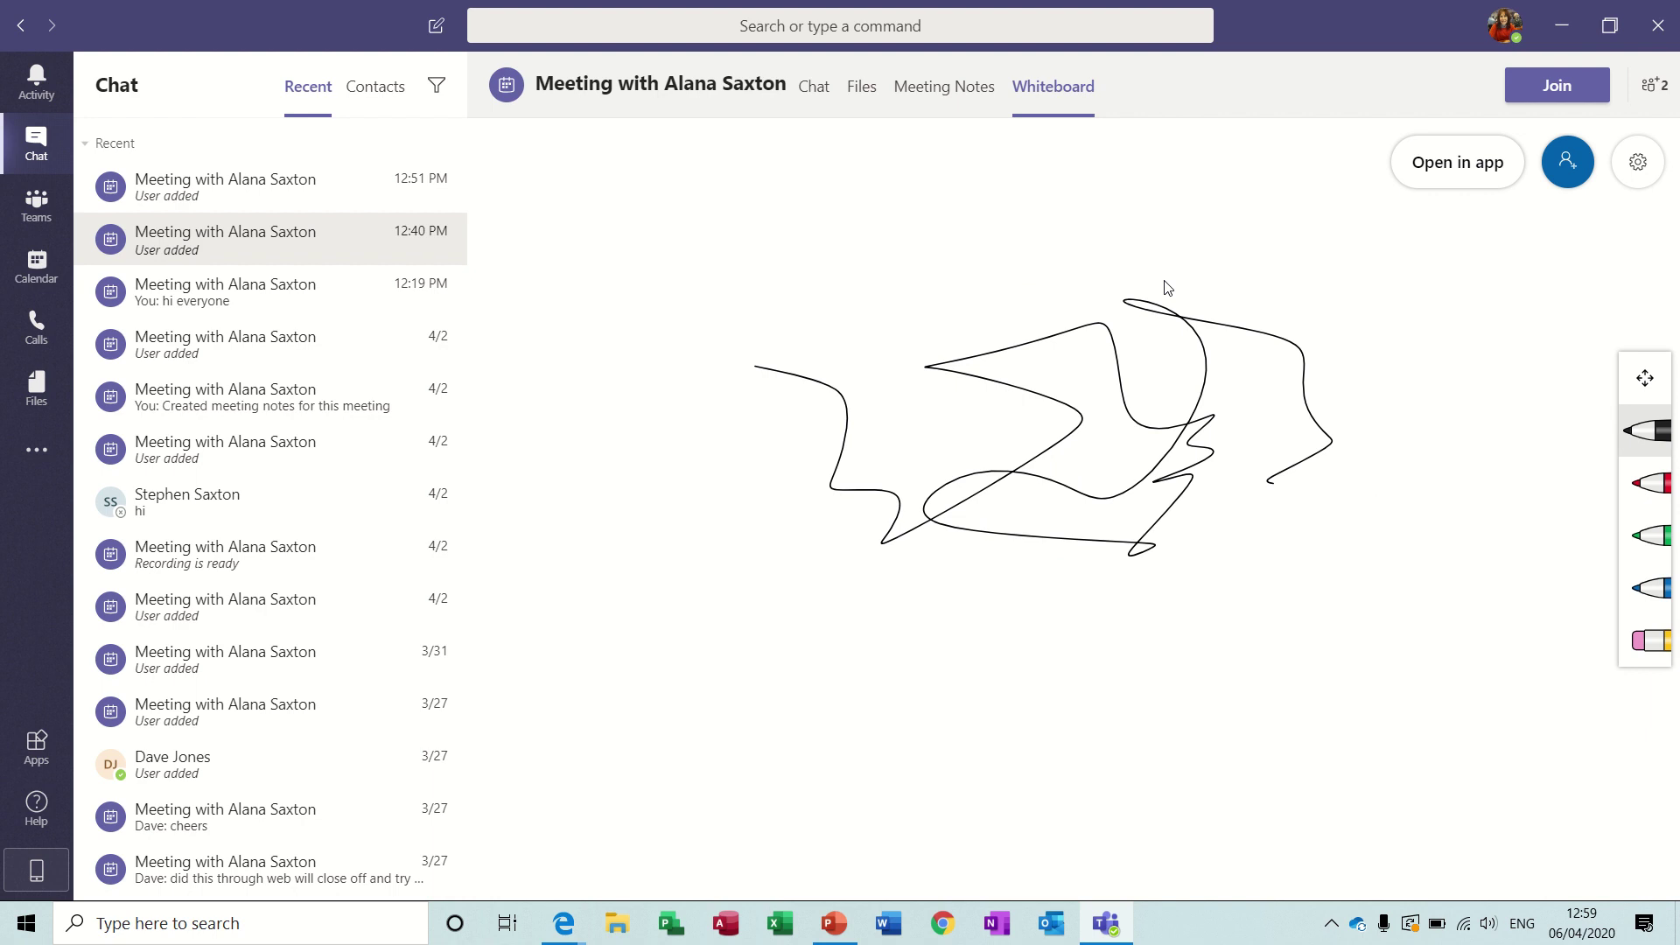
Step: View the list of teams, collapse and re-expand Excel Training's channels, and examine that team's available options
click(32, 207)
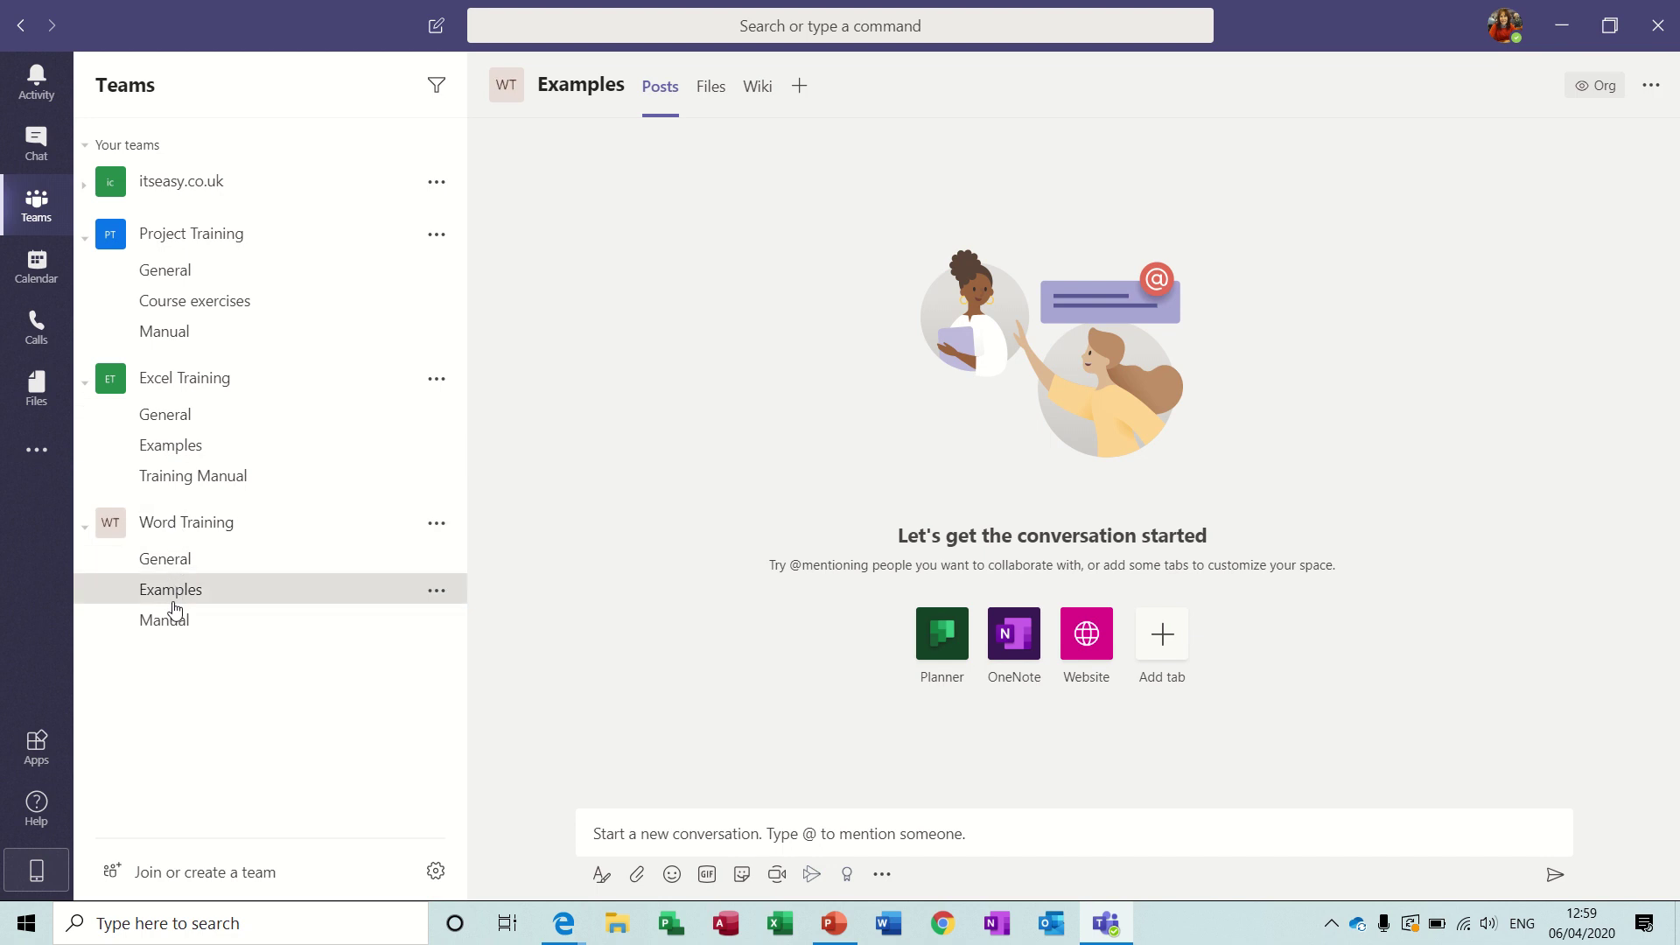
click(197, 382)
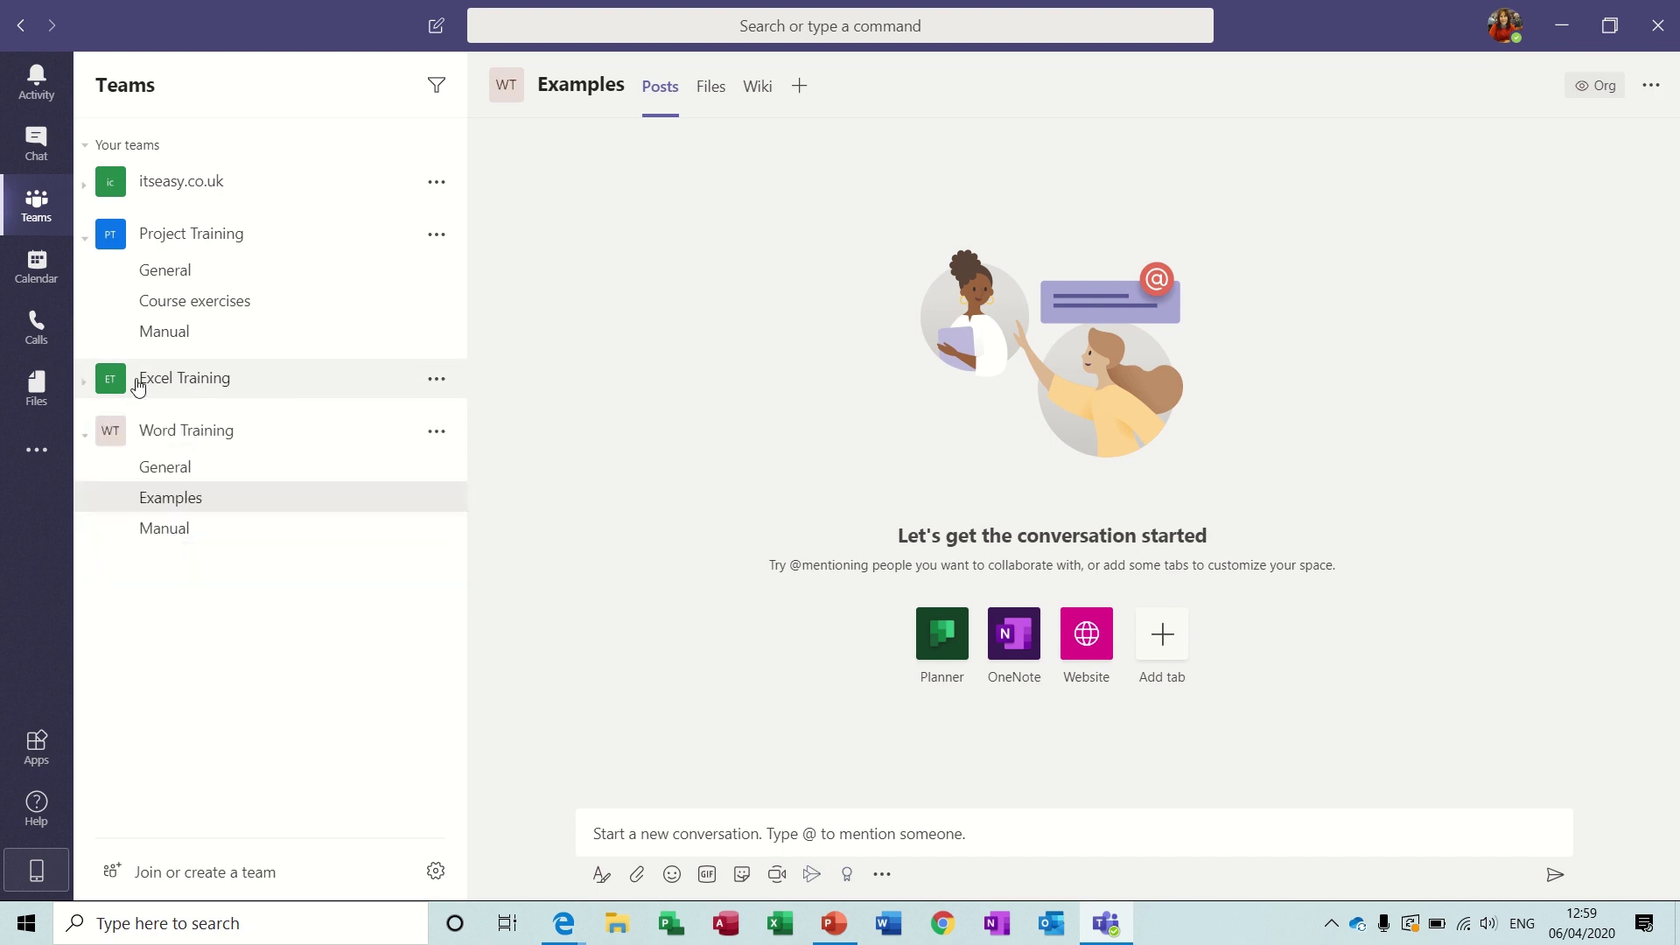
click(84, 383)
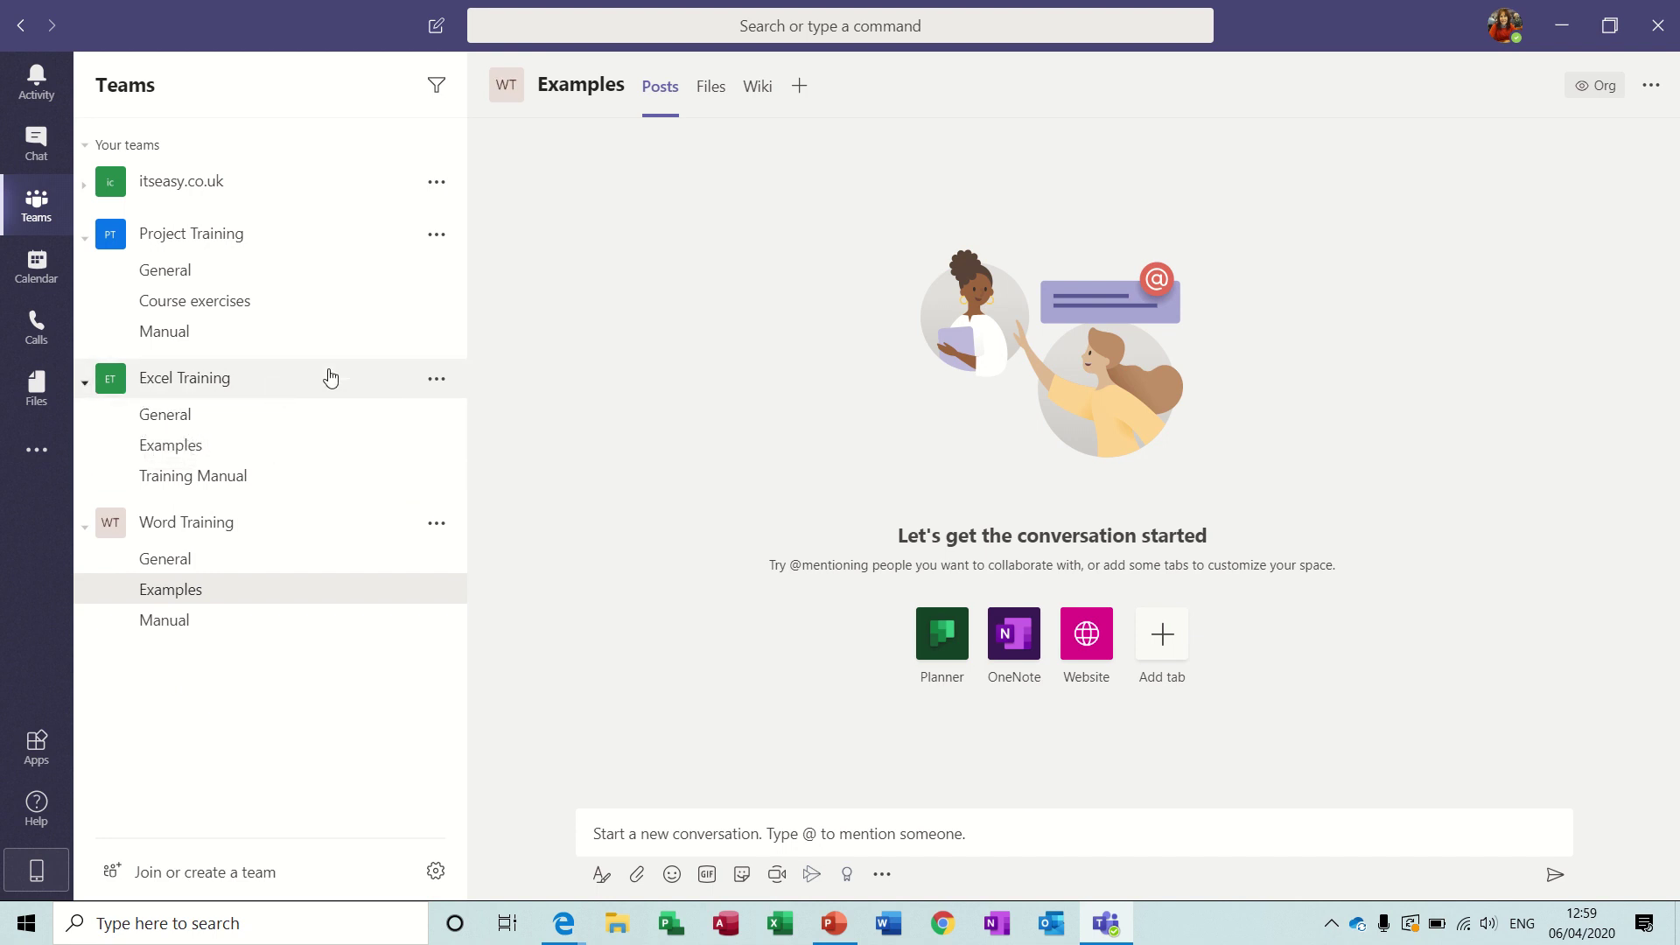
click(437, 382)
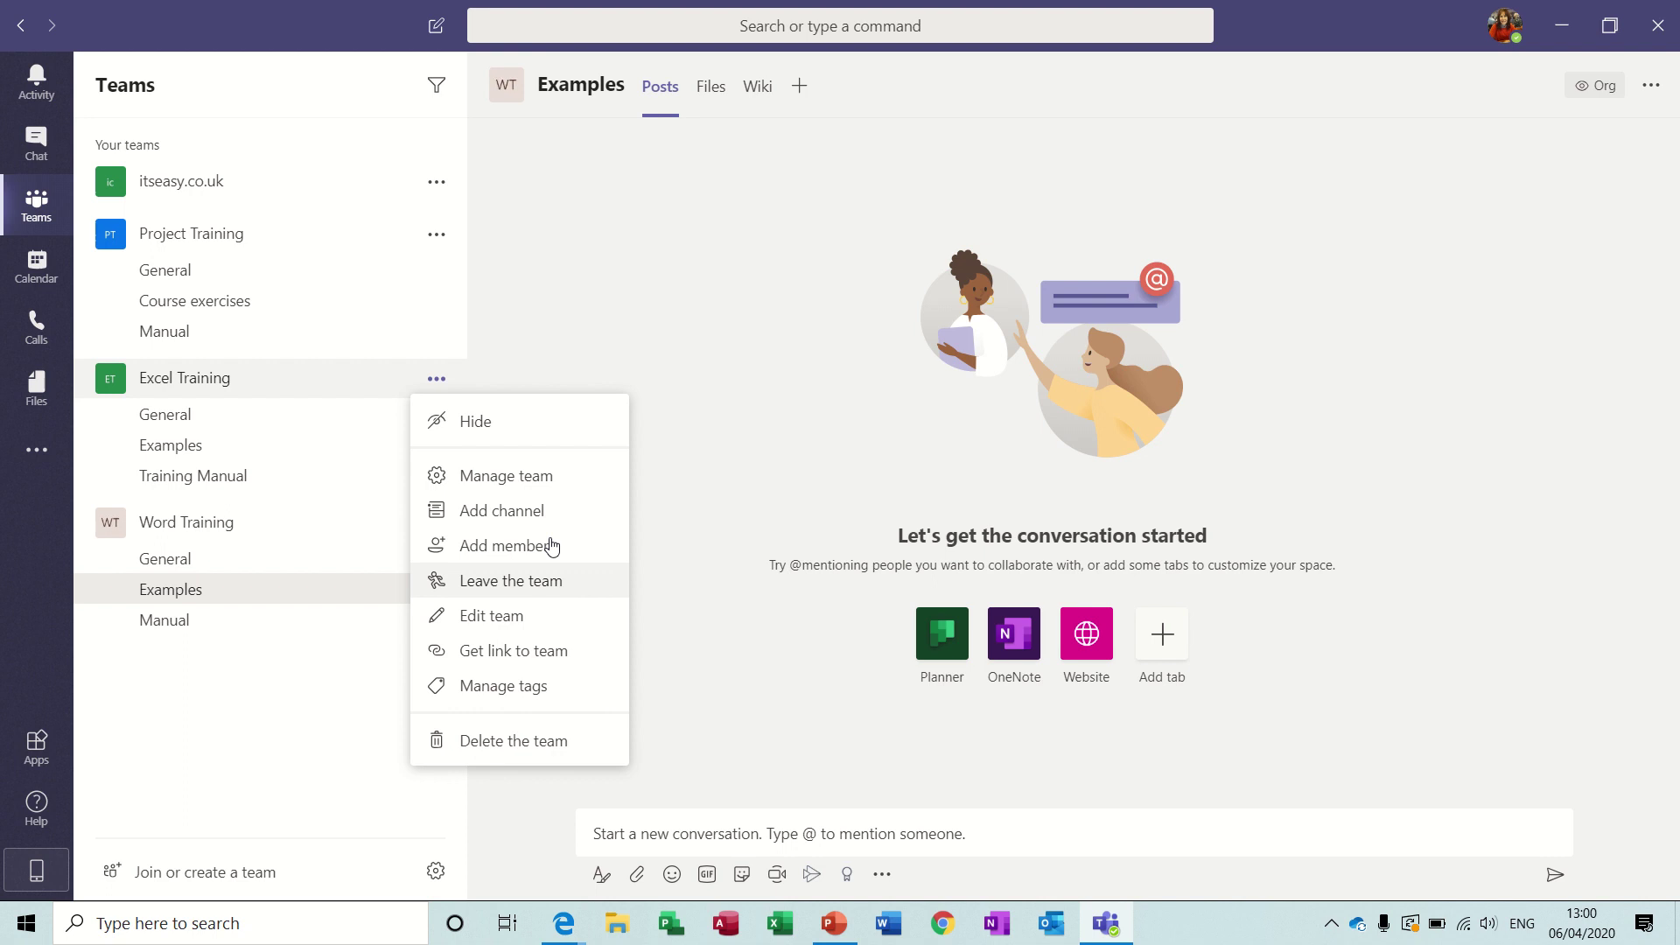
click(251, 670)
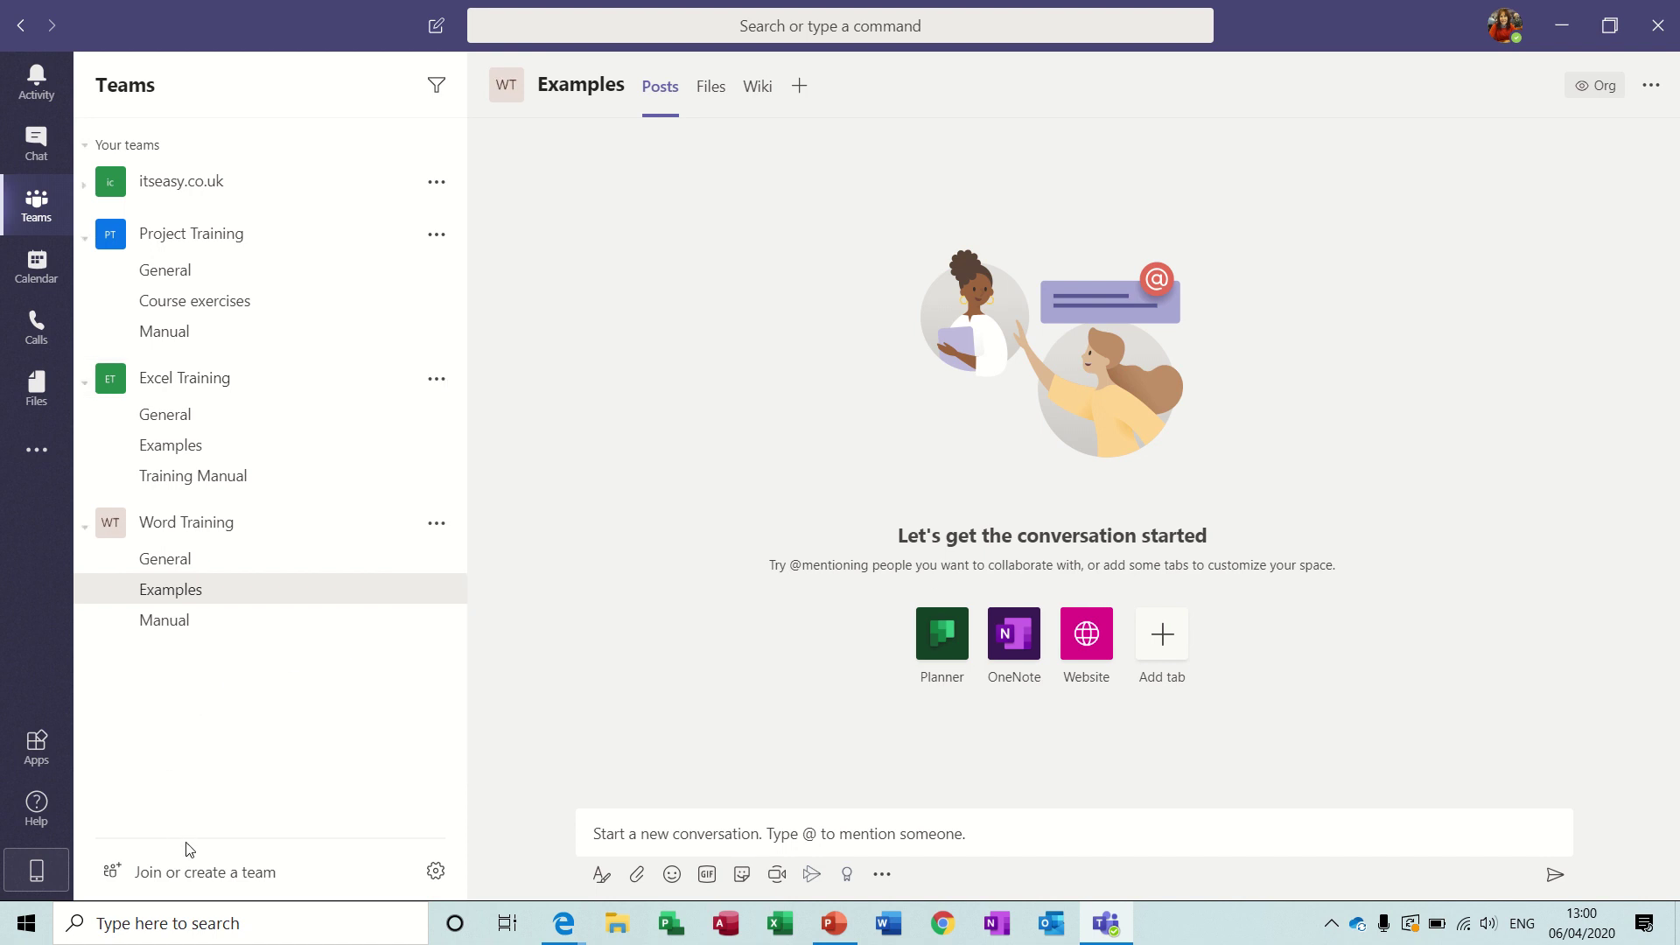
Step: Create a public team from scratch named "PowerPoint Training" with the description "PowerPoint Courses"
click(187, 875)
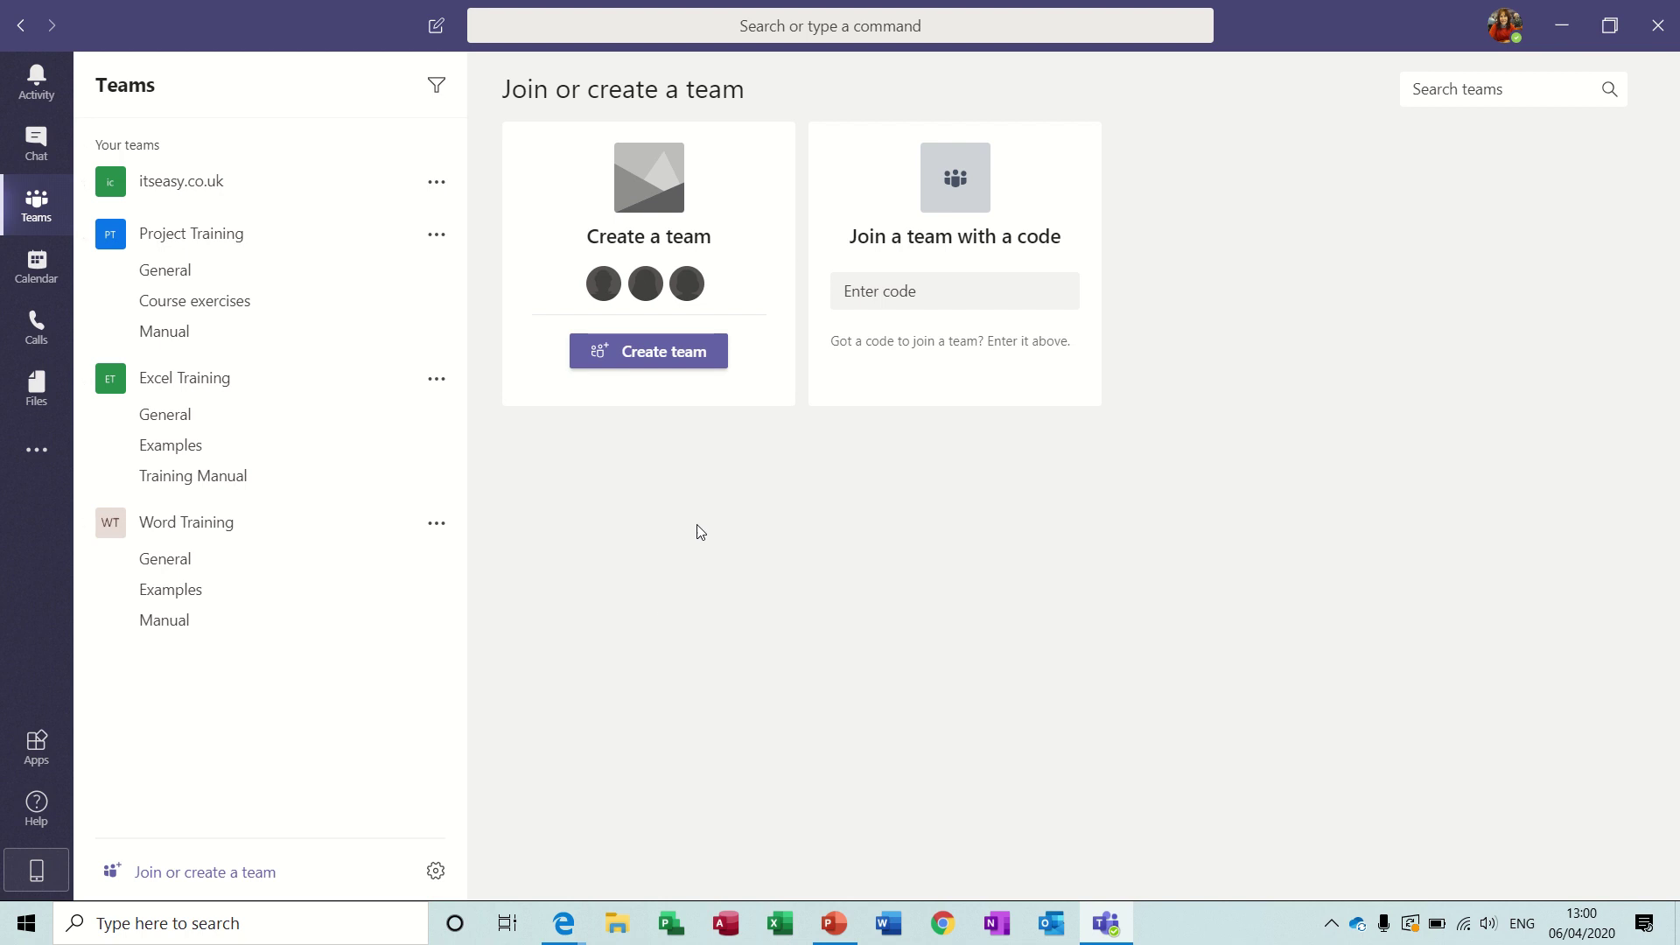
click(631, 355)
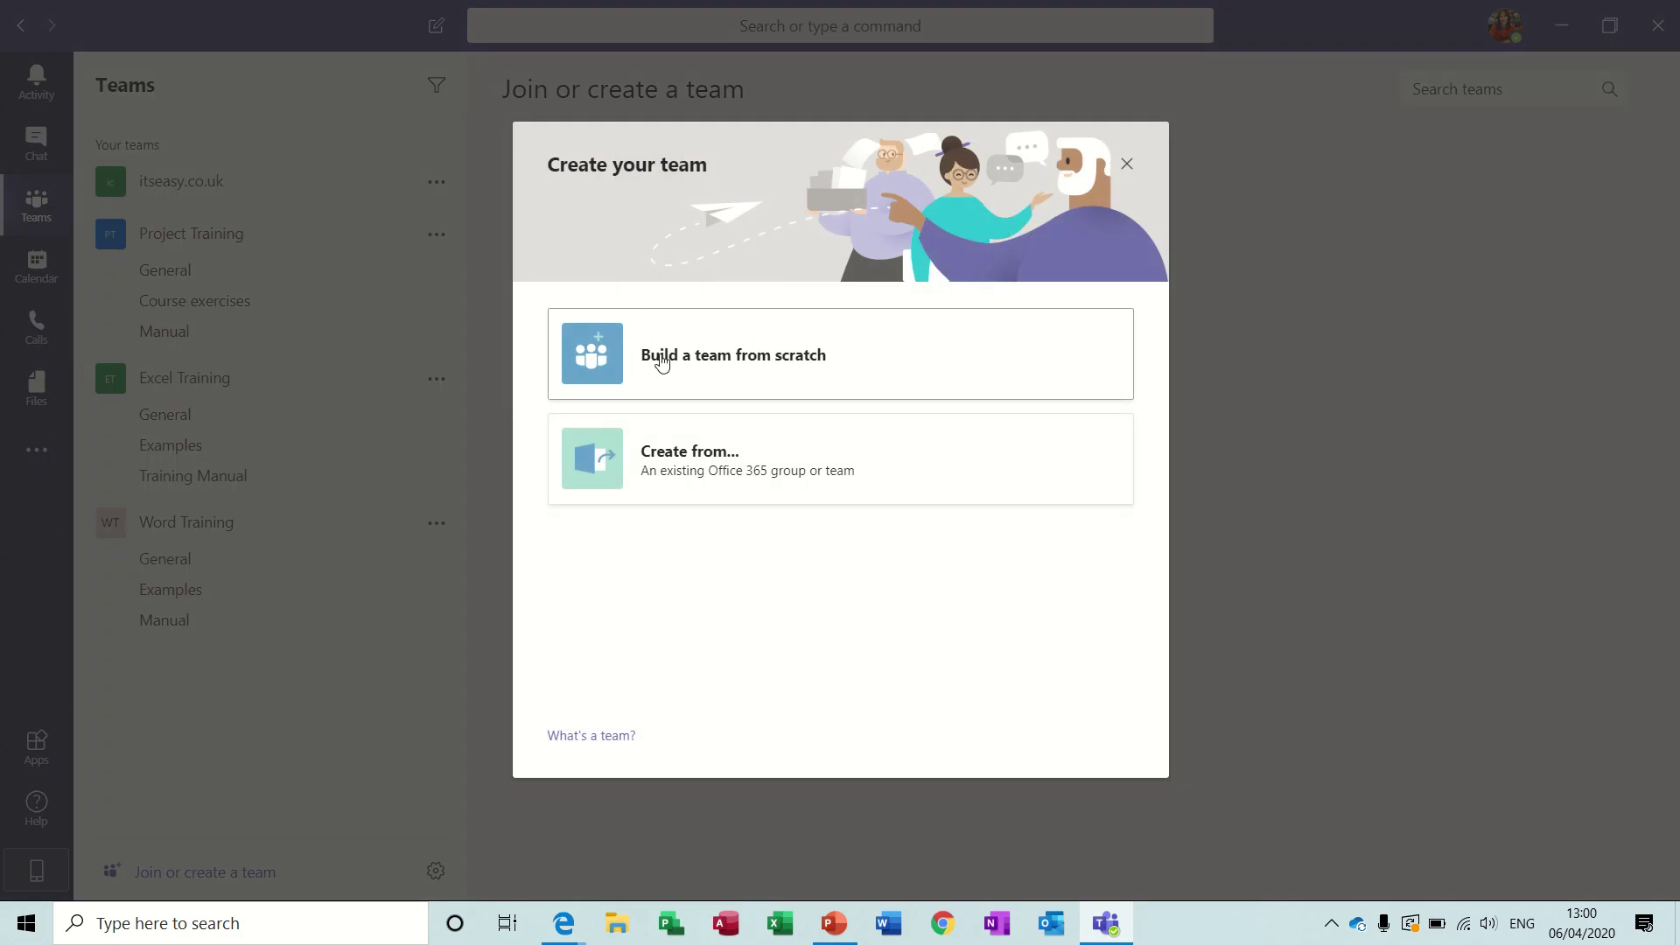
click(710, 365)
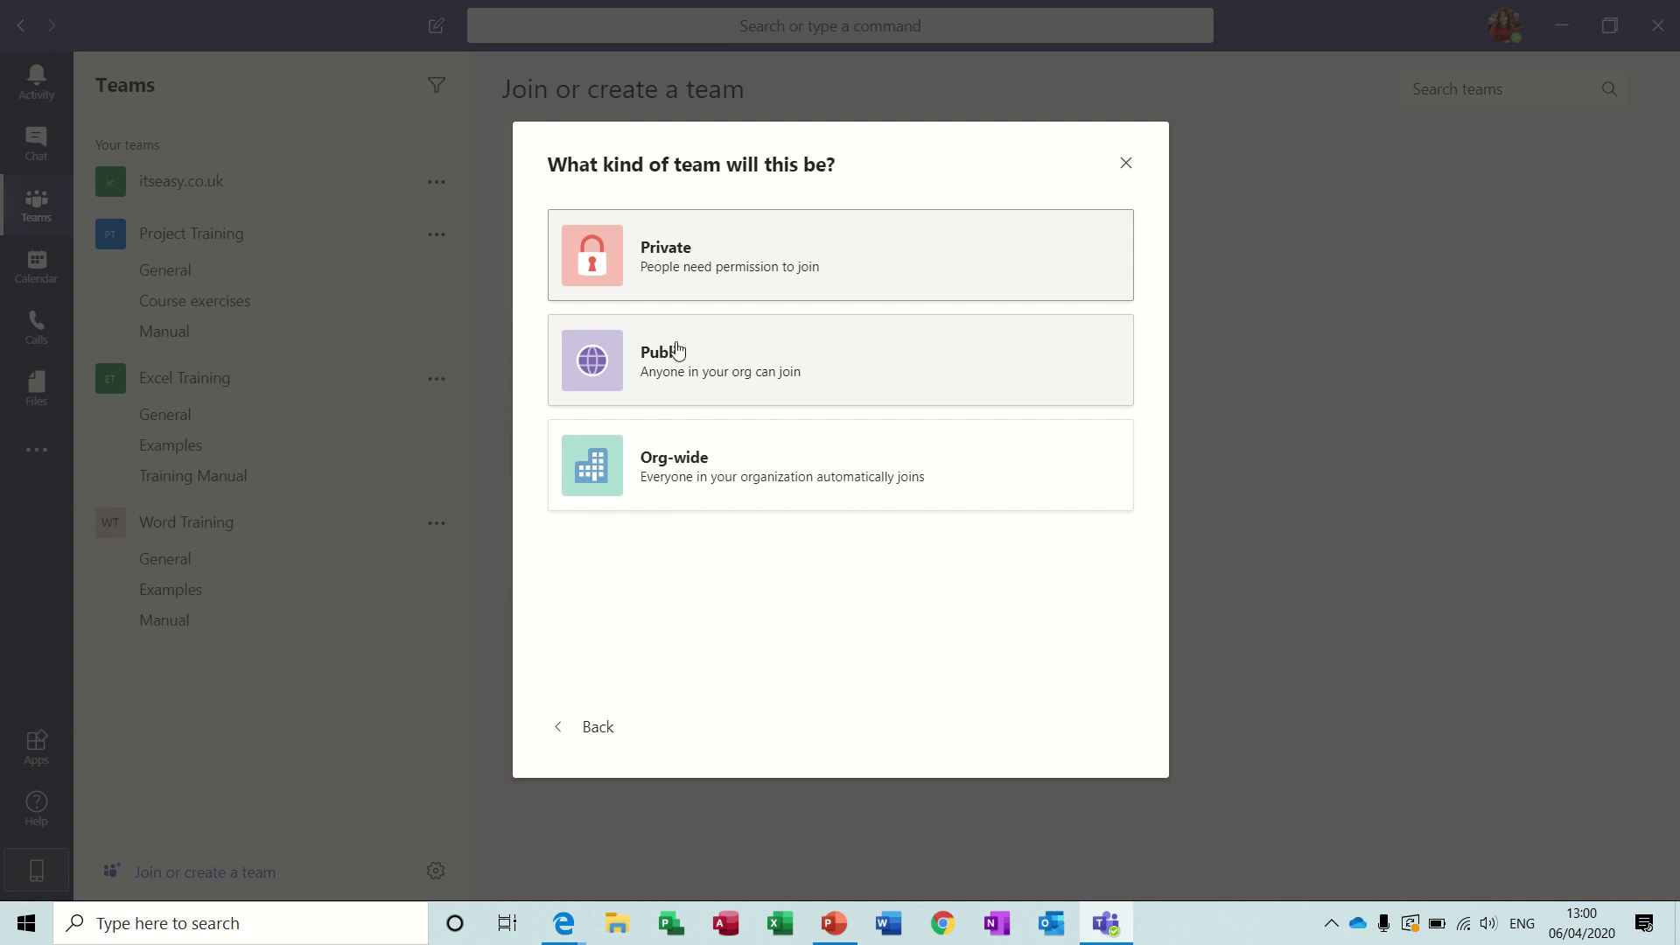
click(733, 369)
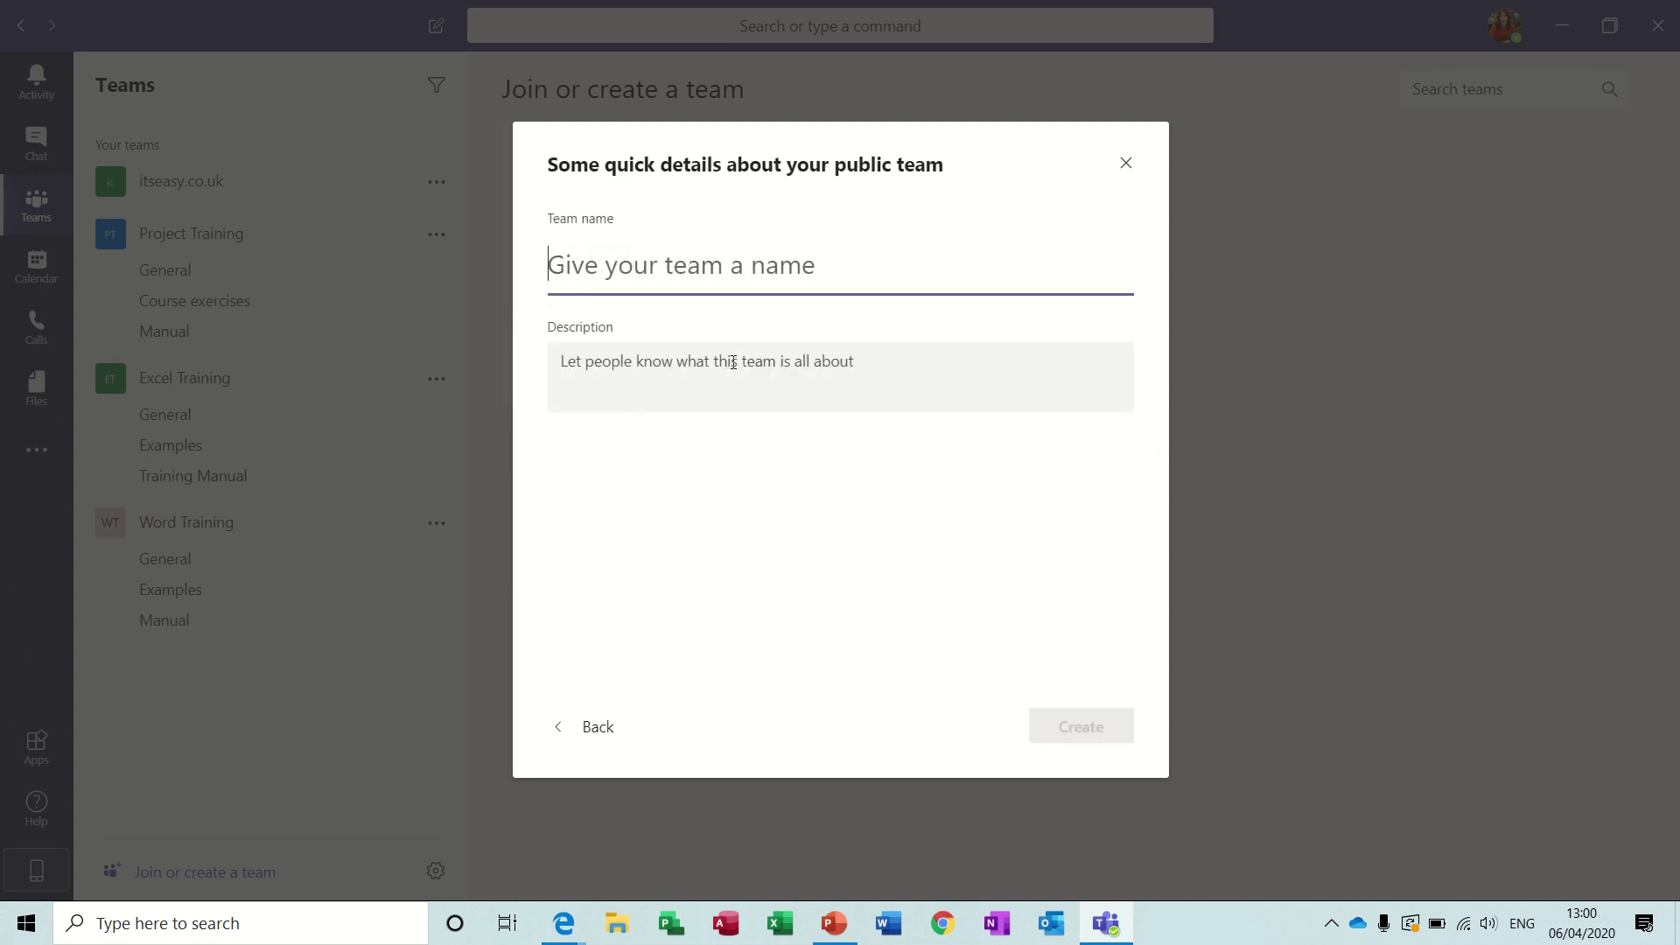
text(Pow)
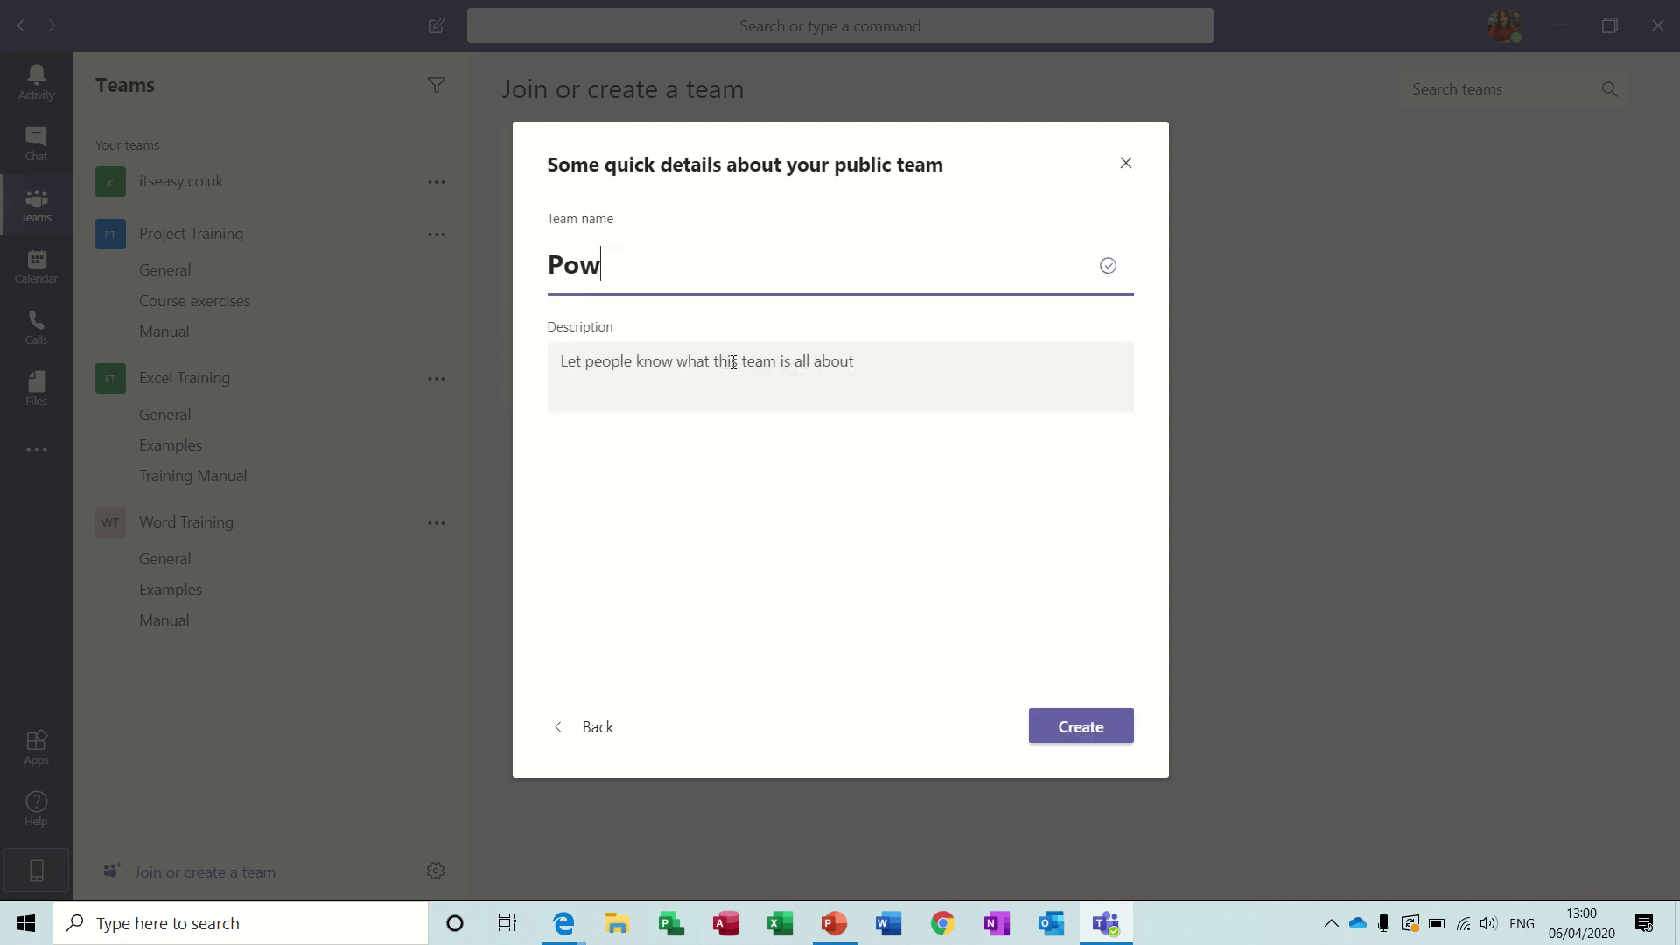
text(erPoint Training)
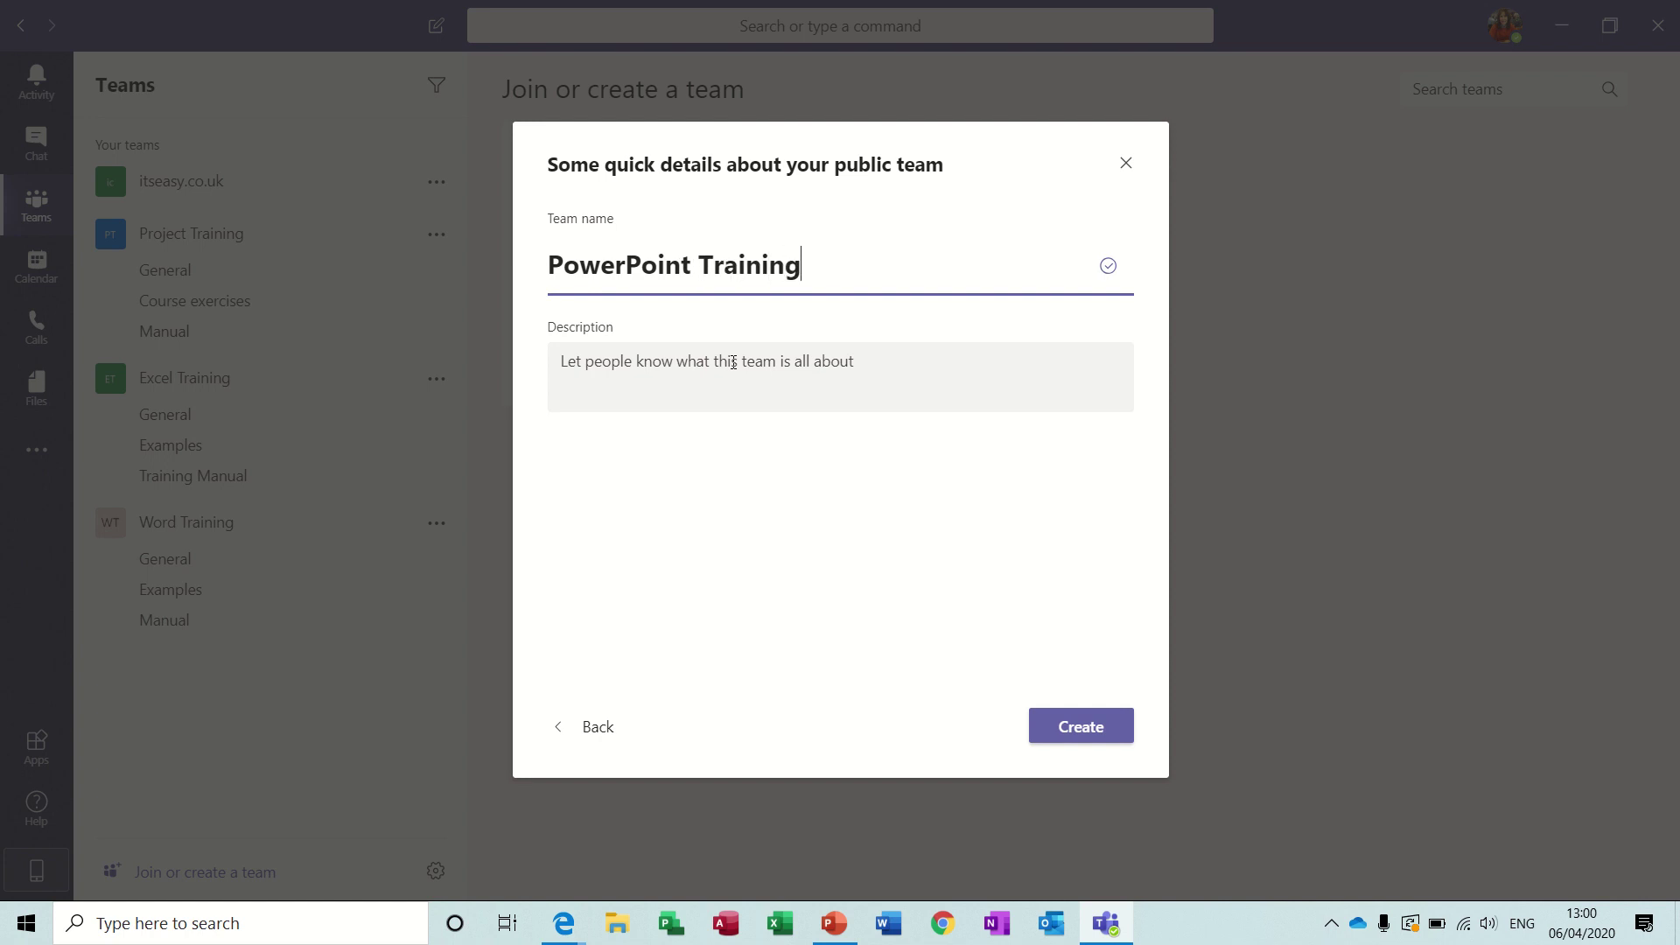
click(671, 372)
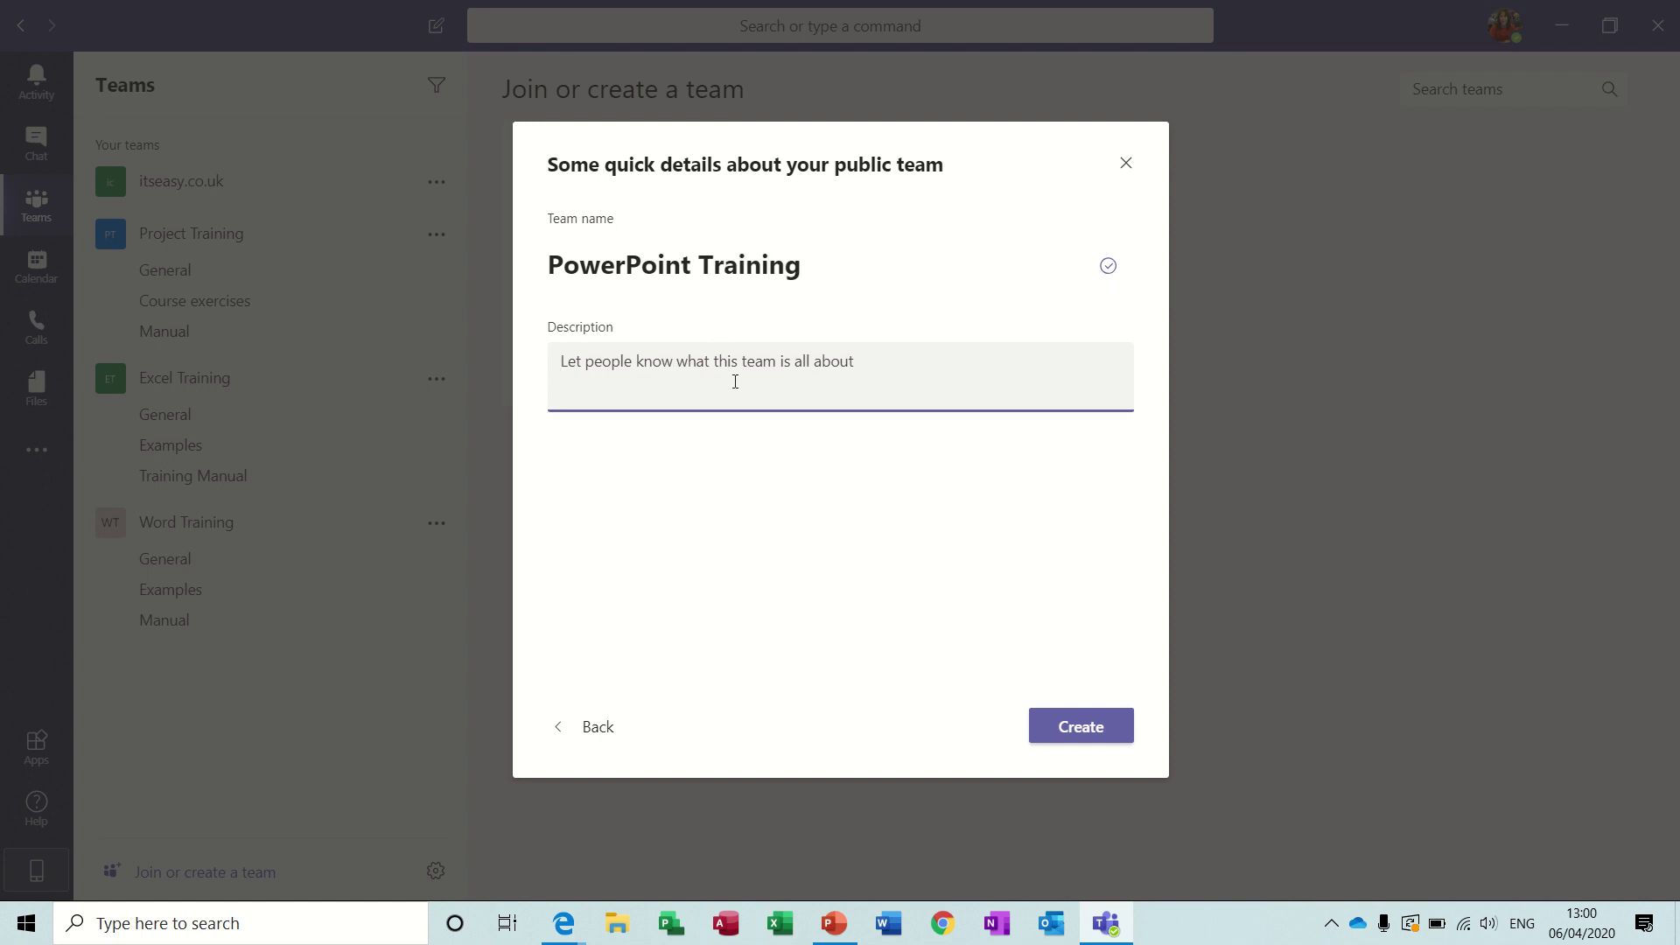
text(PowerPoint Courses)
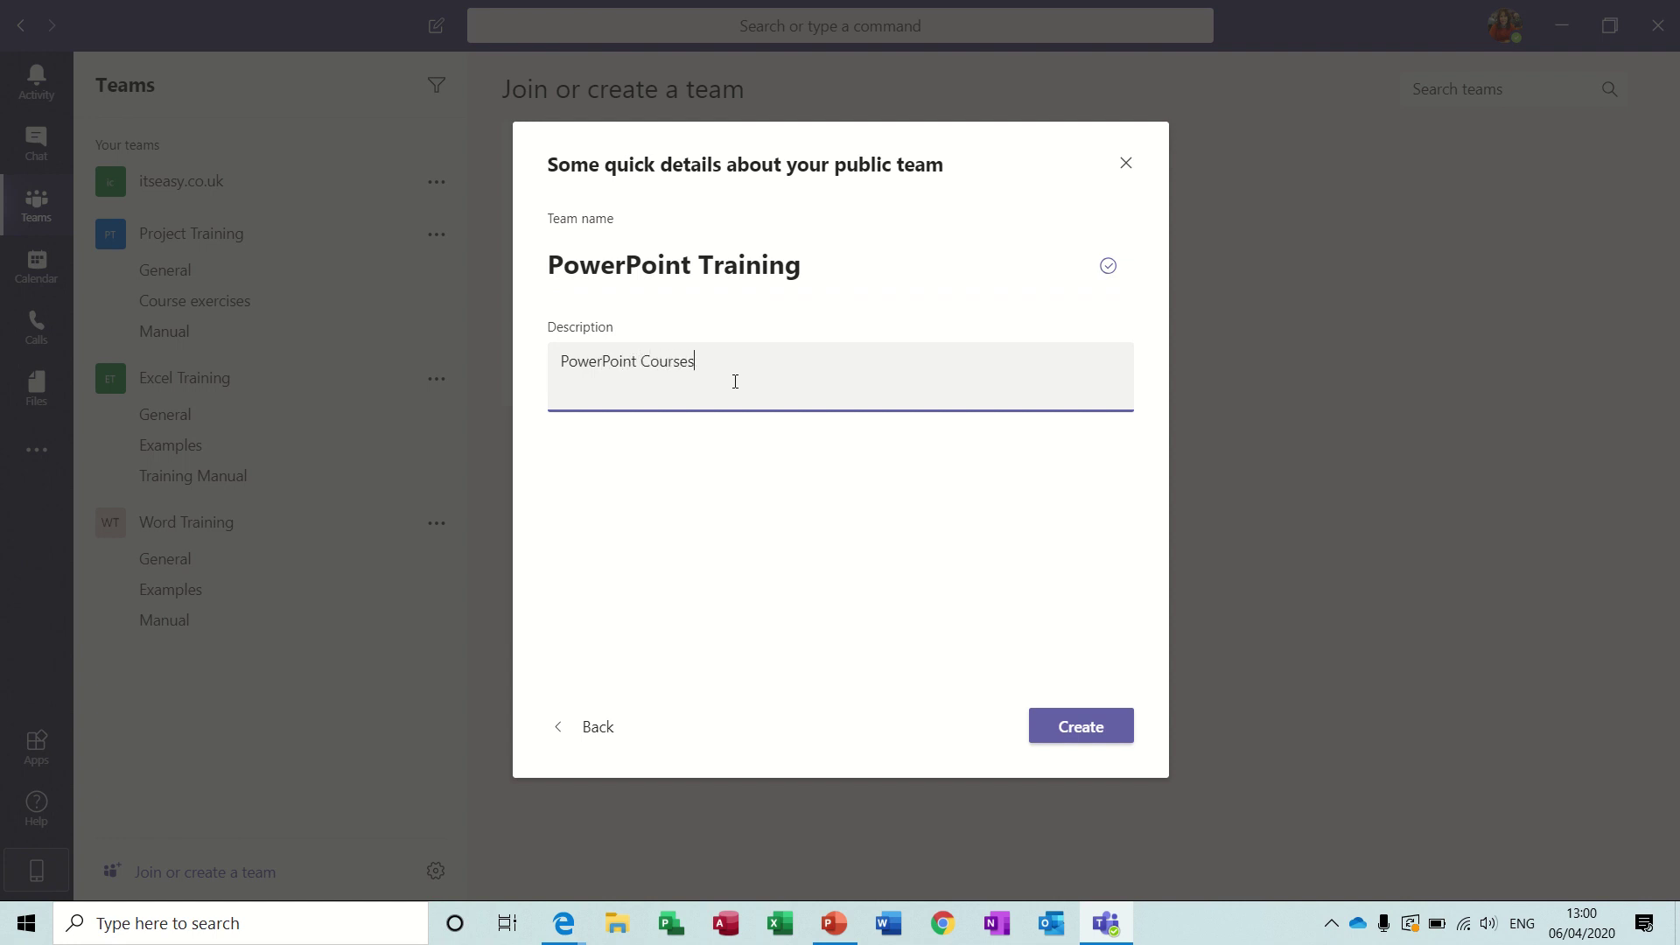
click(1068, 727)
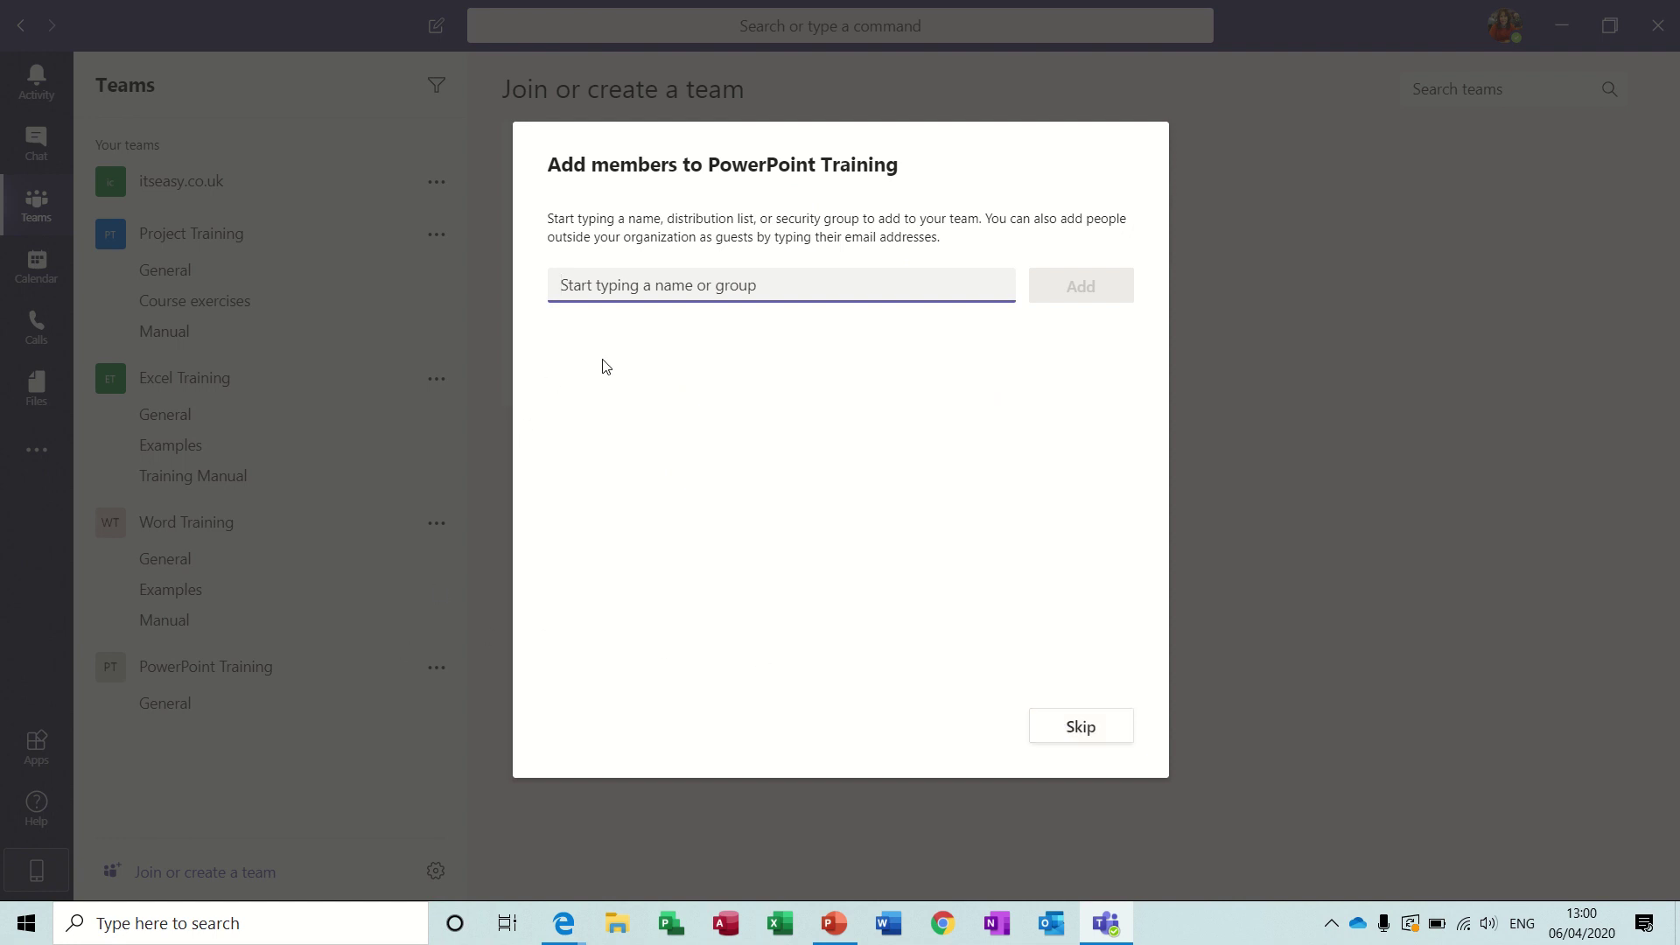
Step: Find the first two colleagues by name and add them to the PowerPoint Training team as members
text(dave)
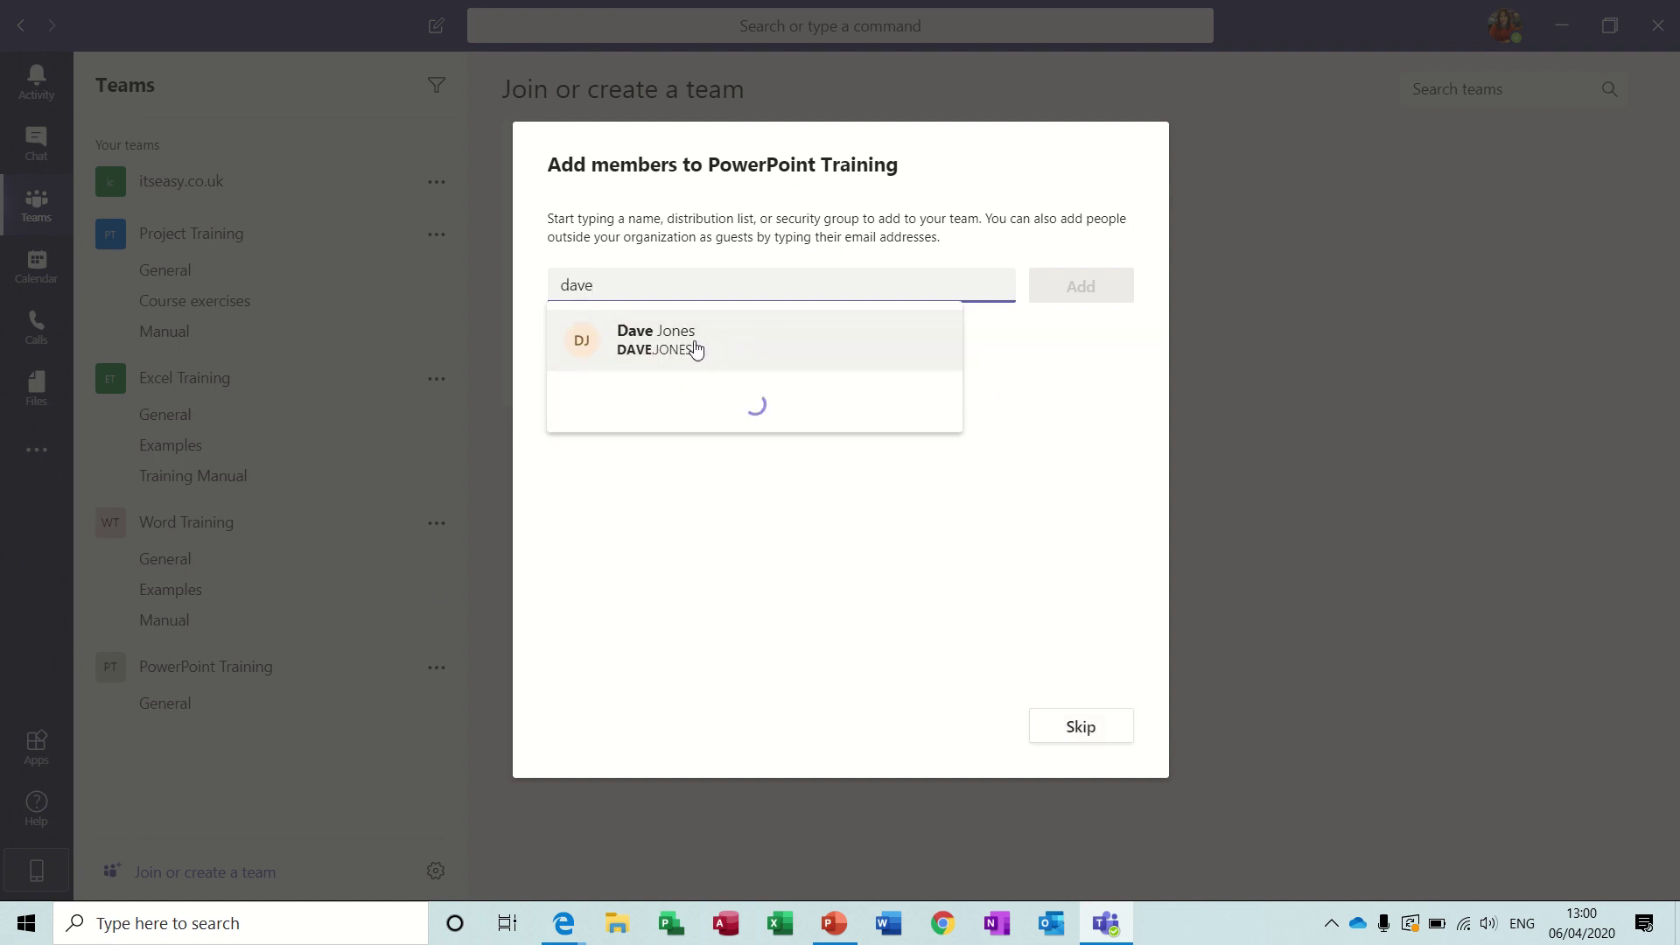
click(686, 348)
click(1079, 287)
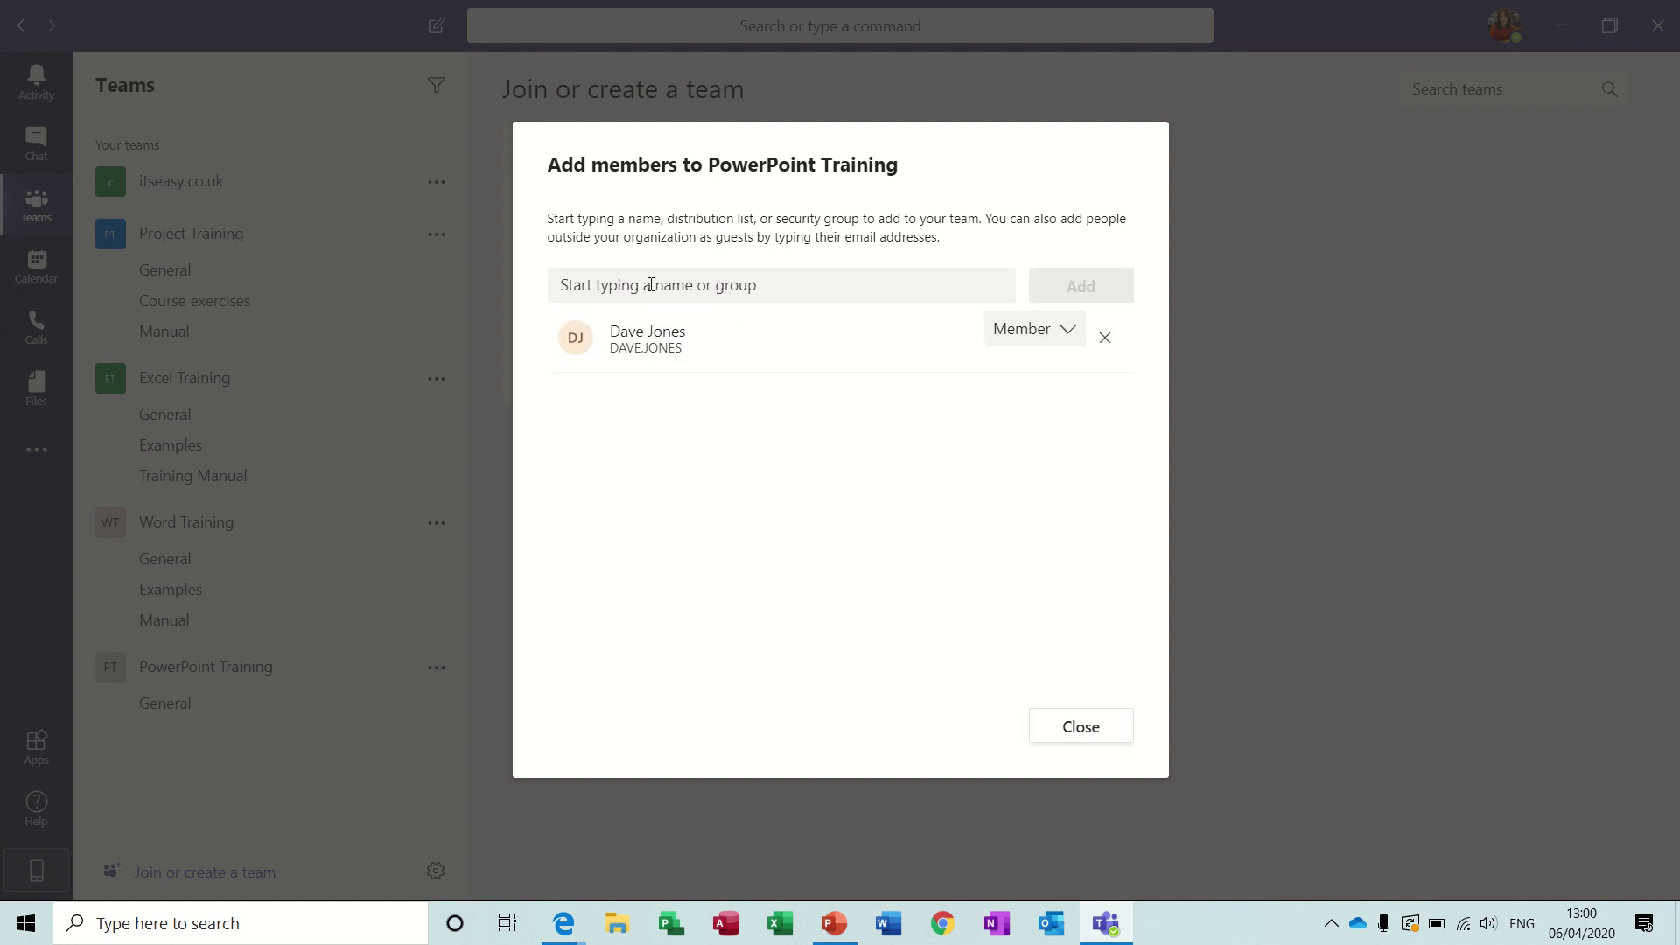
click(622, 280)
text(Tan)
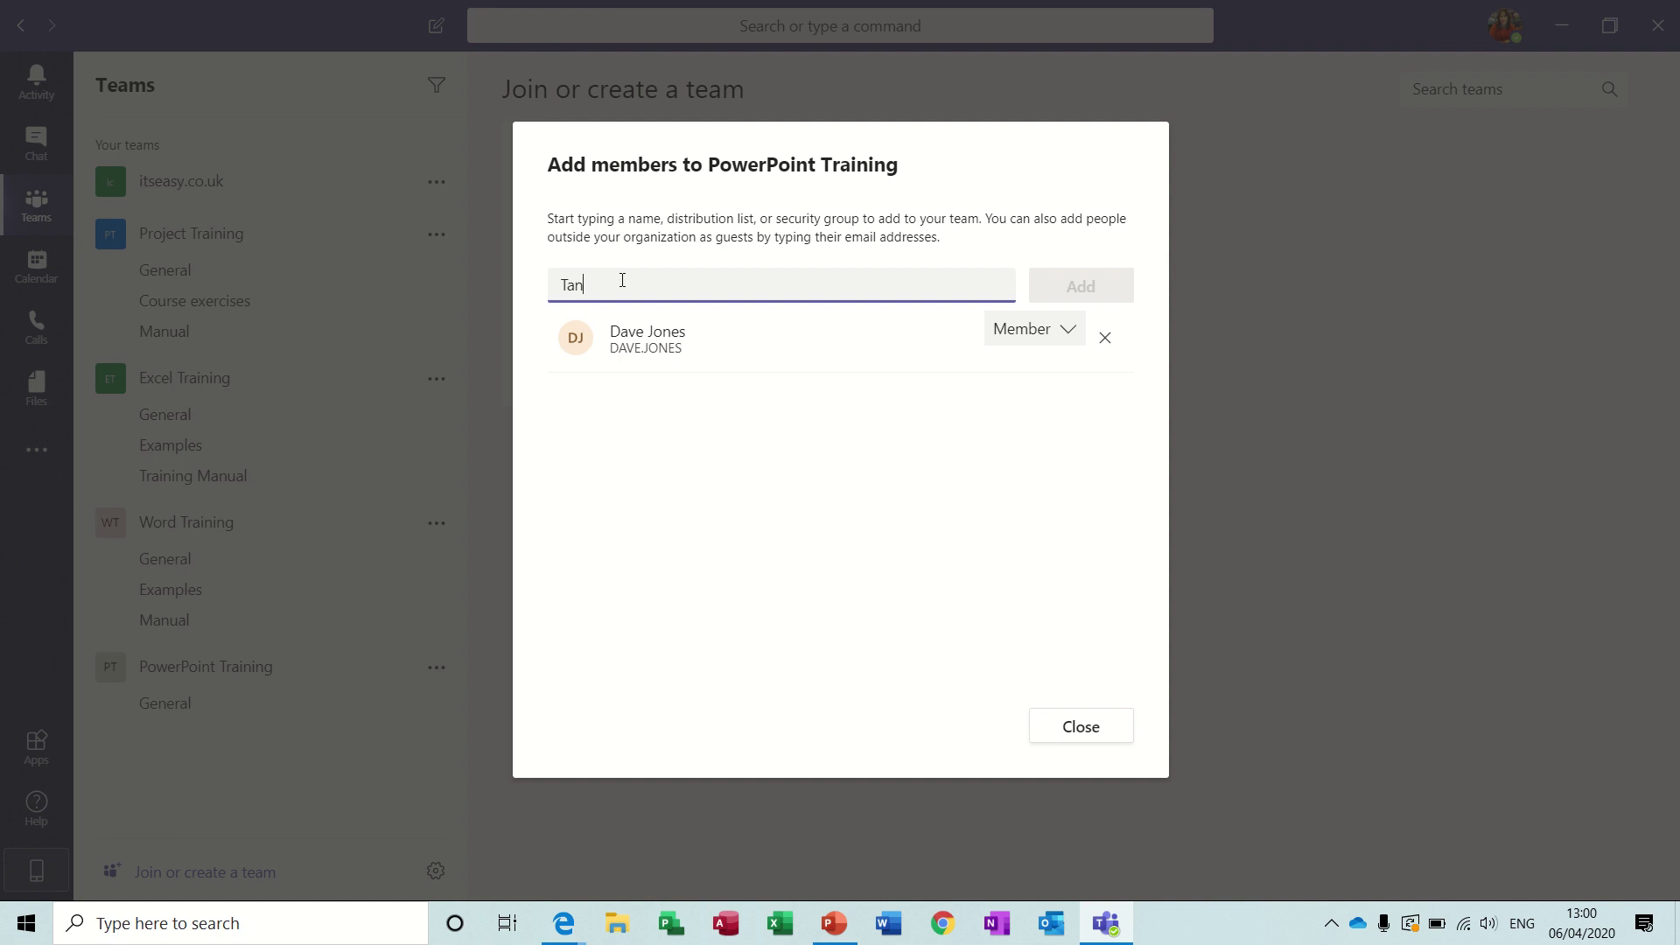
key(Return)
click(1043, 278)
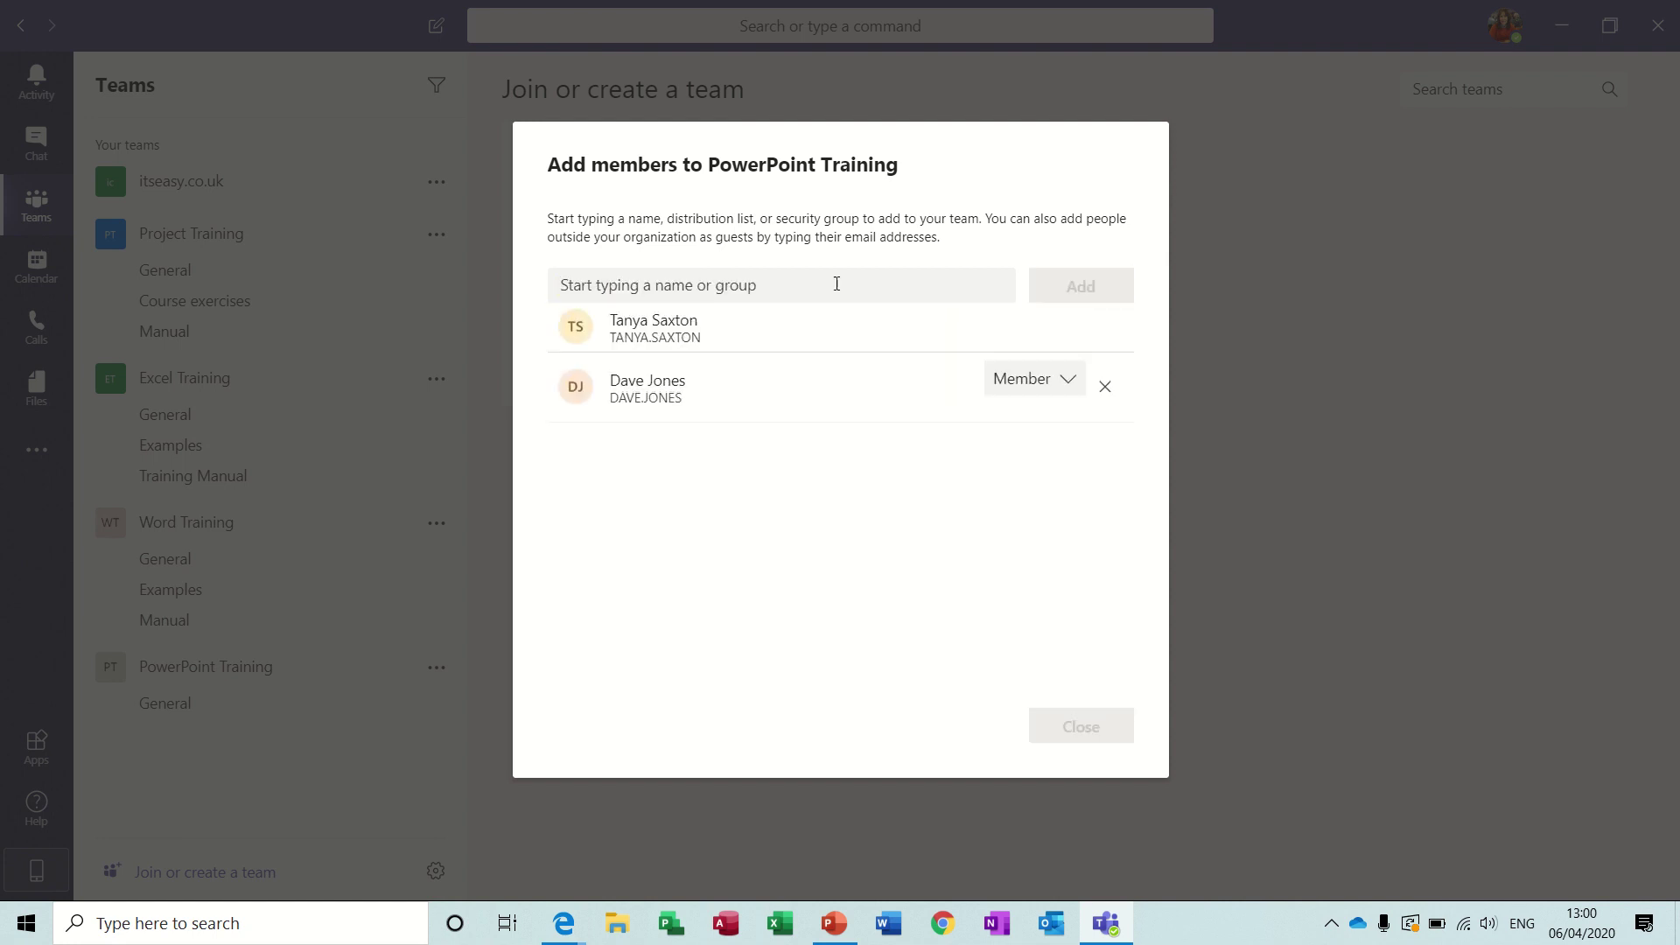
Step: Add two more colleagues as members of the PowerPoint Training team and finish adding members
click(639, 286)
text(ash)
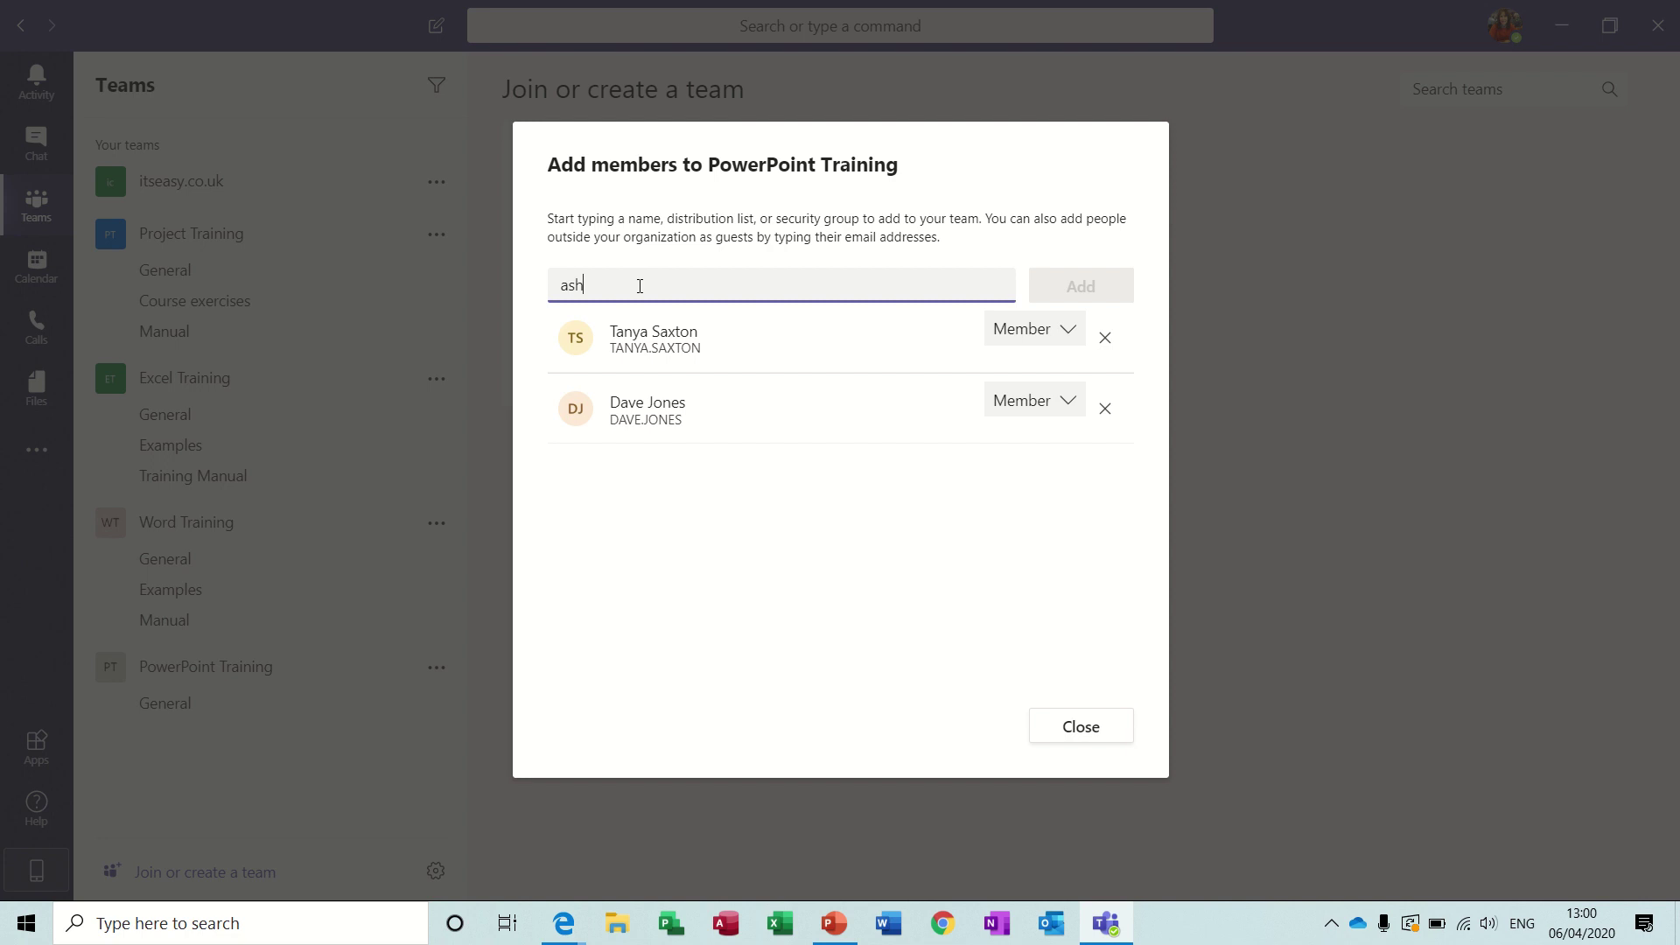
click(775, 340)
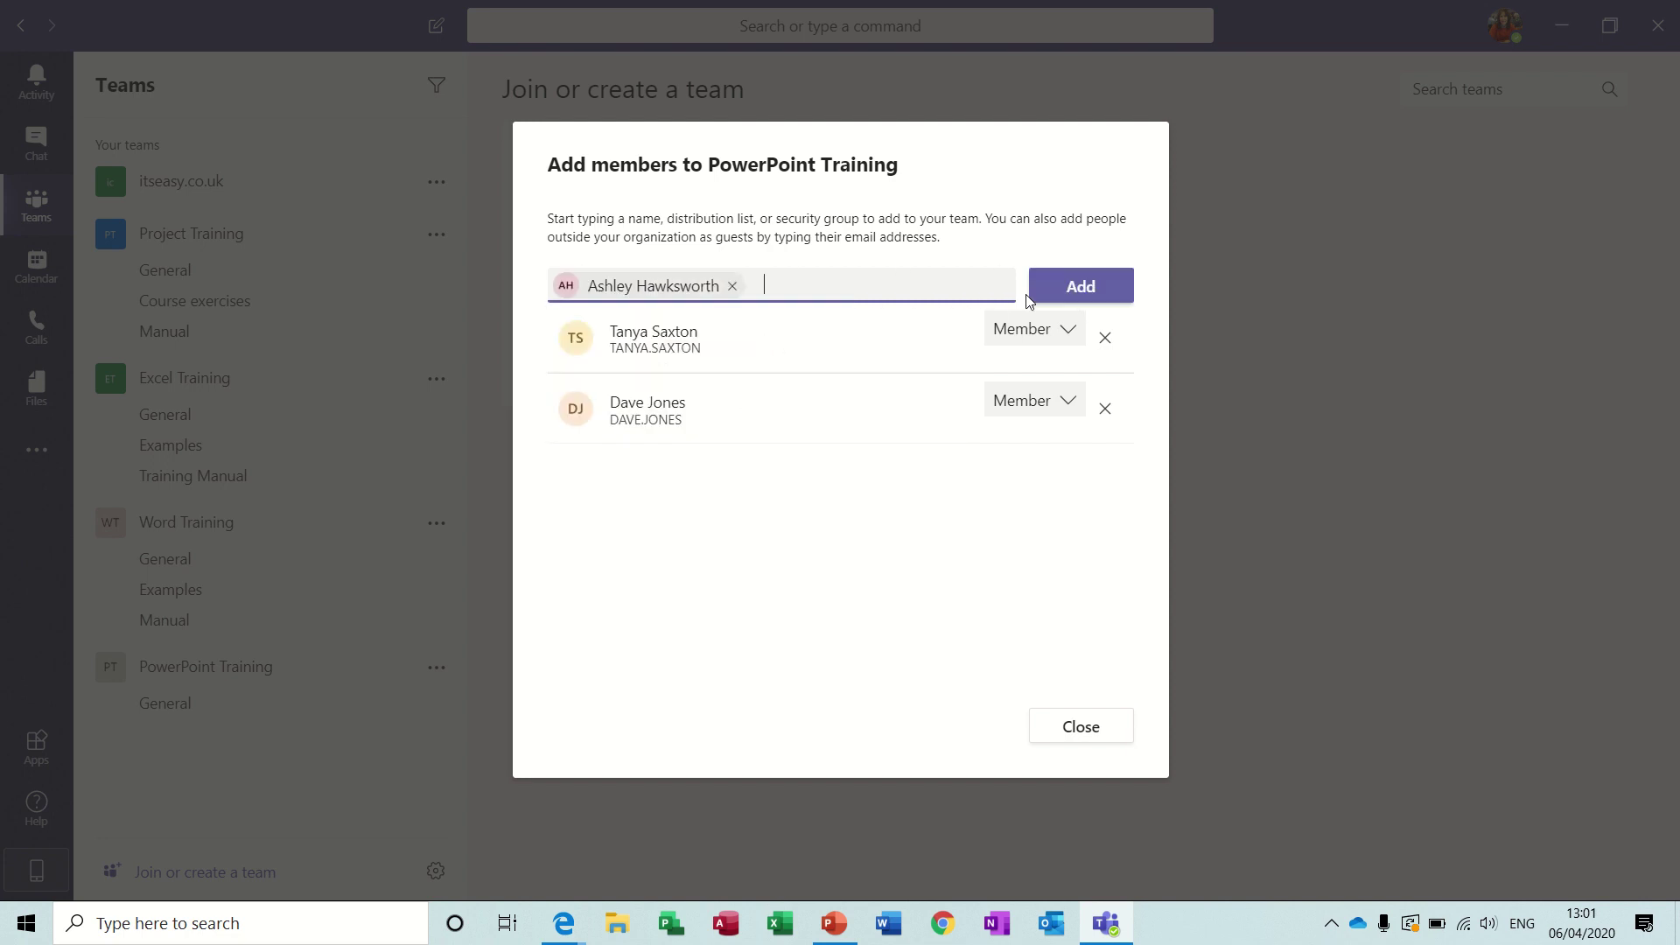
click(1081, 286)
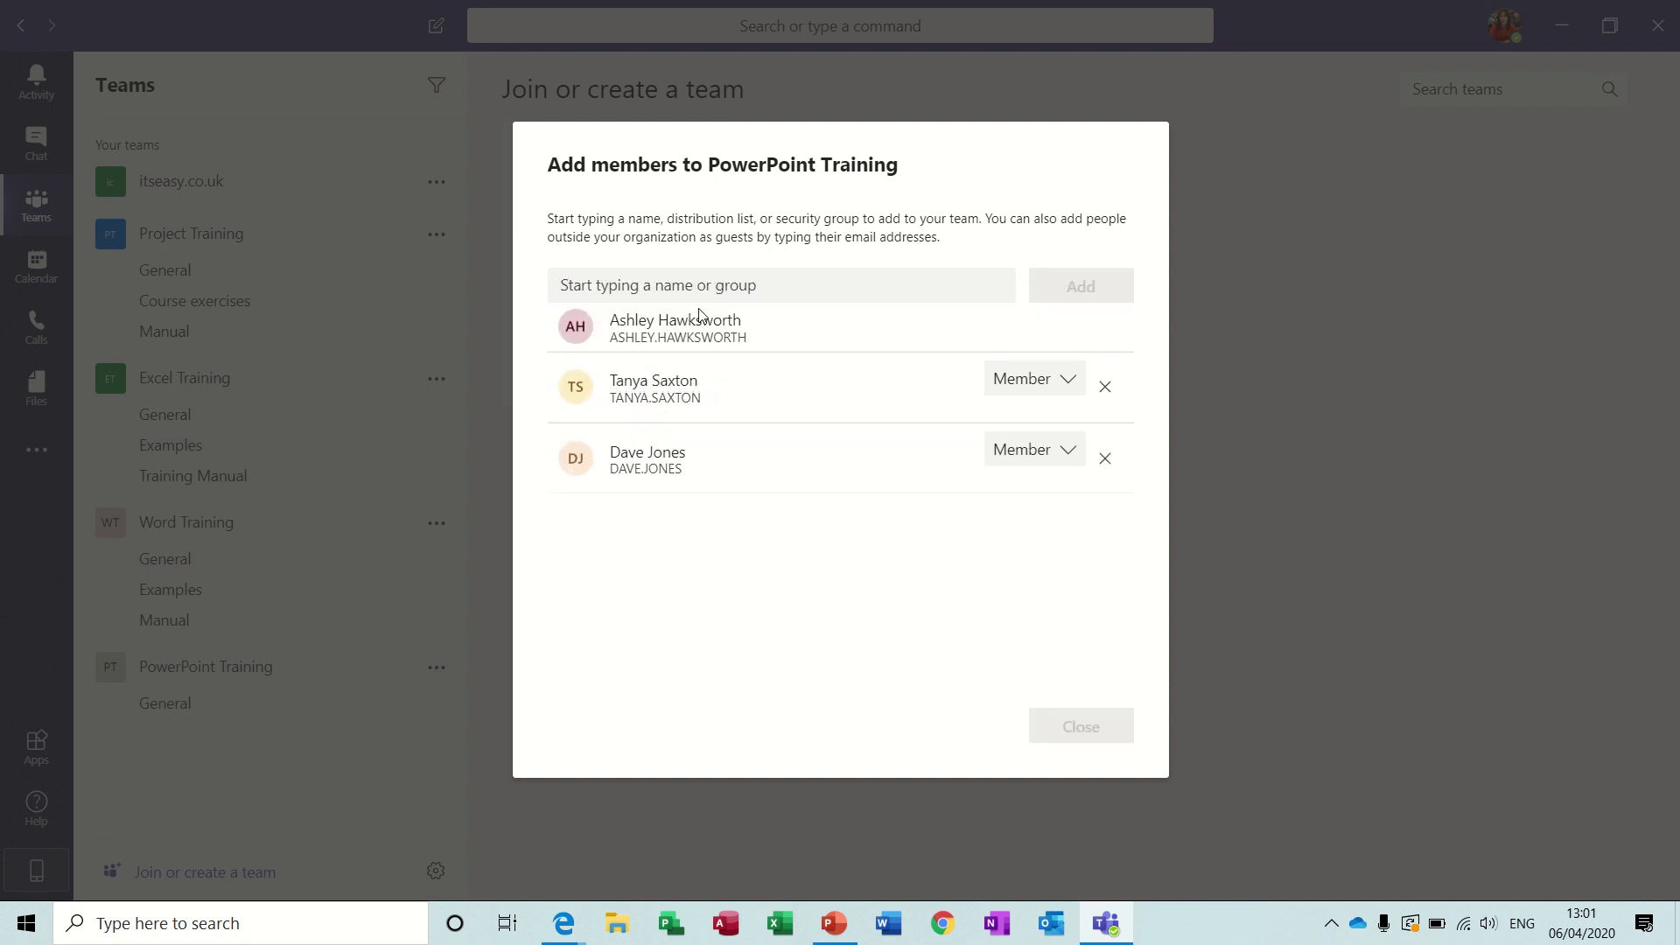
click(664, 278)
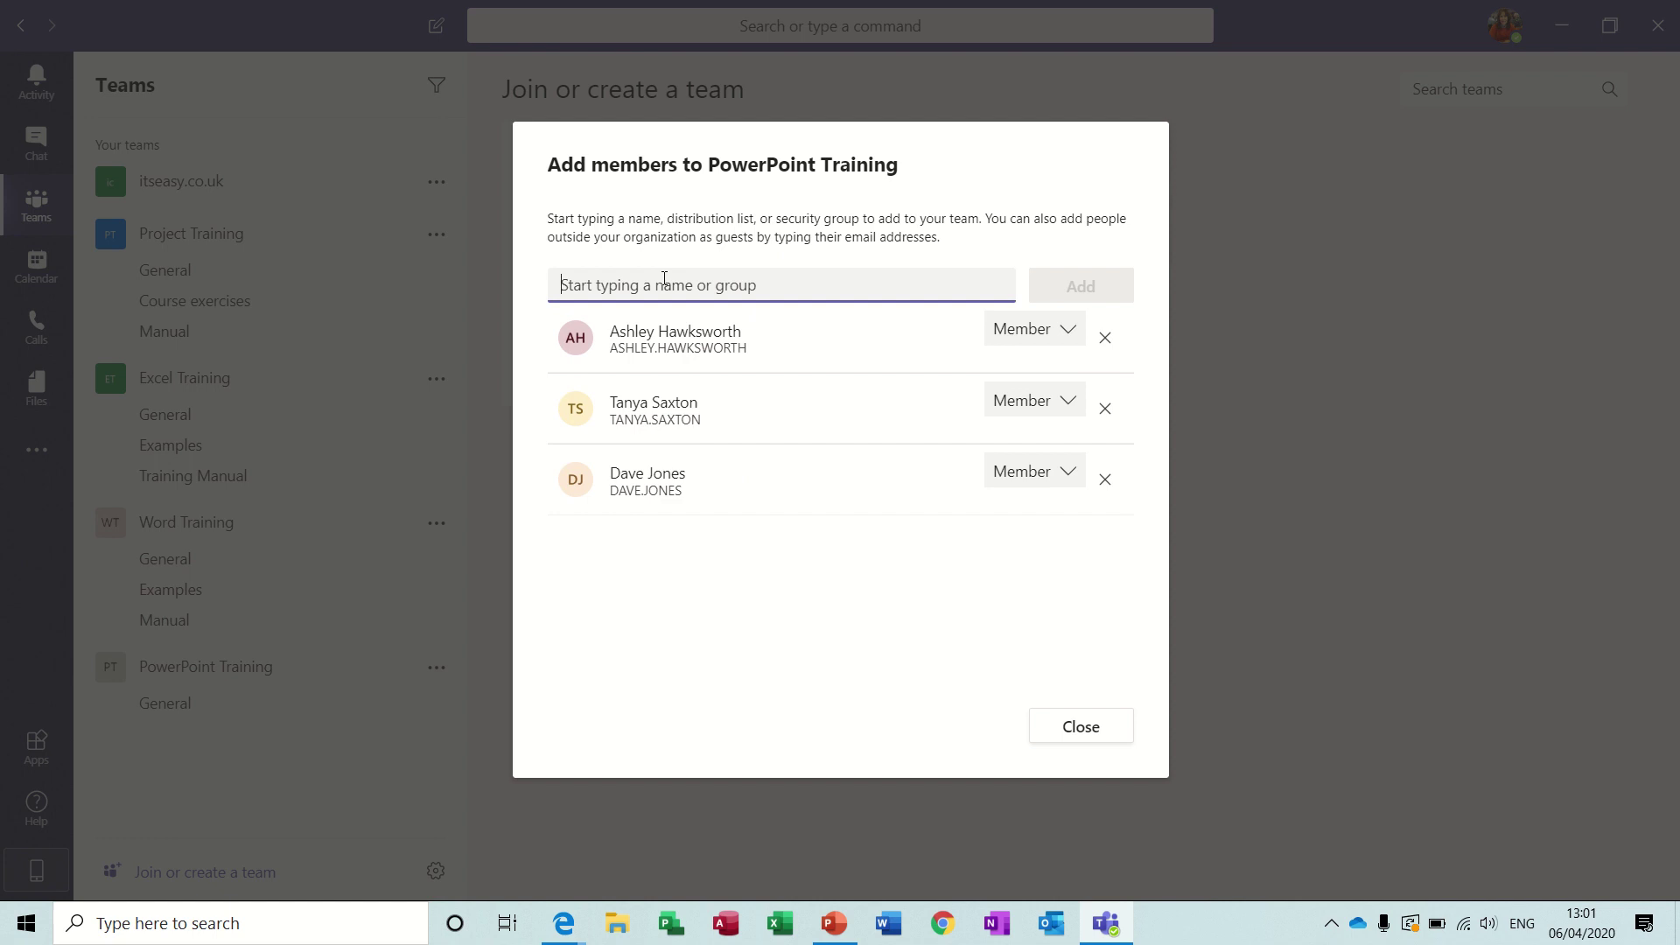
text(Gar)
click(648, 340)
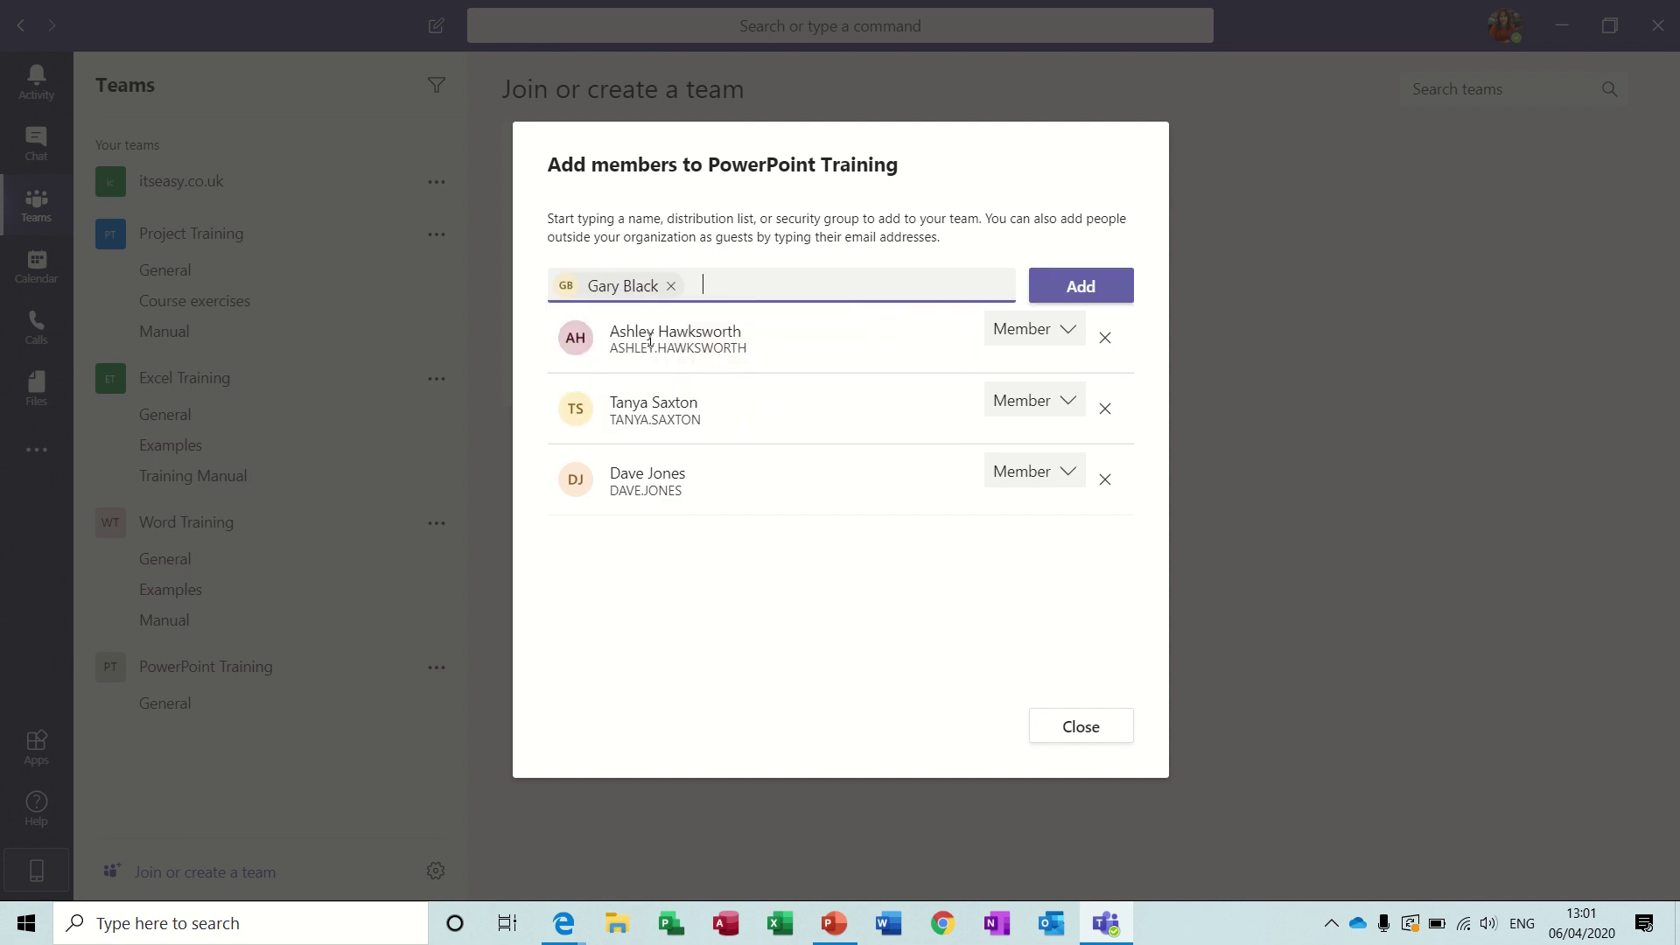
click(1106, 287)
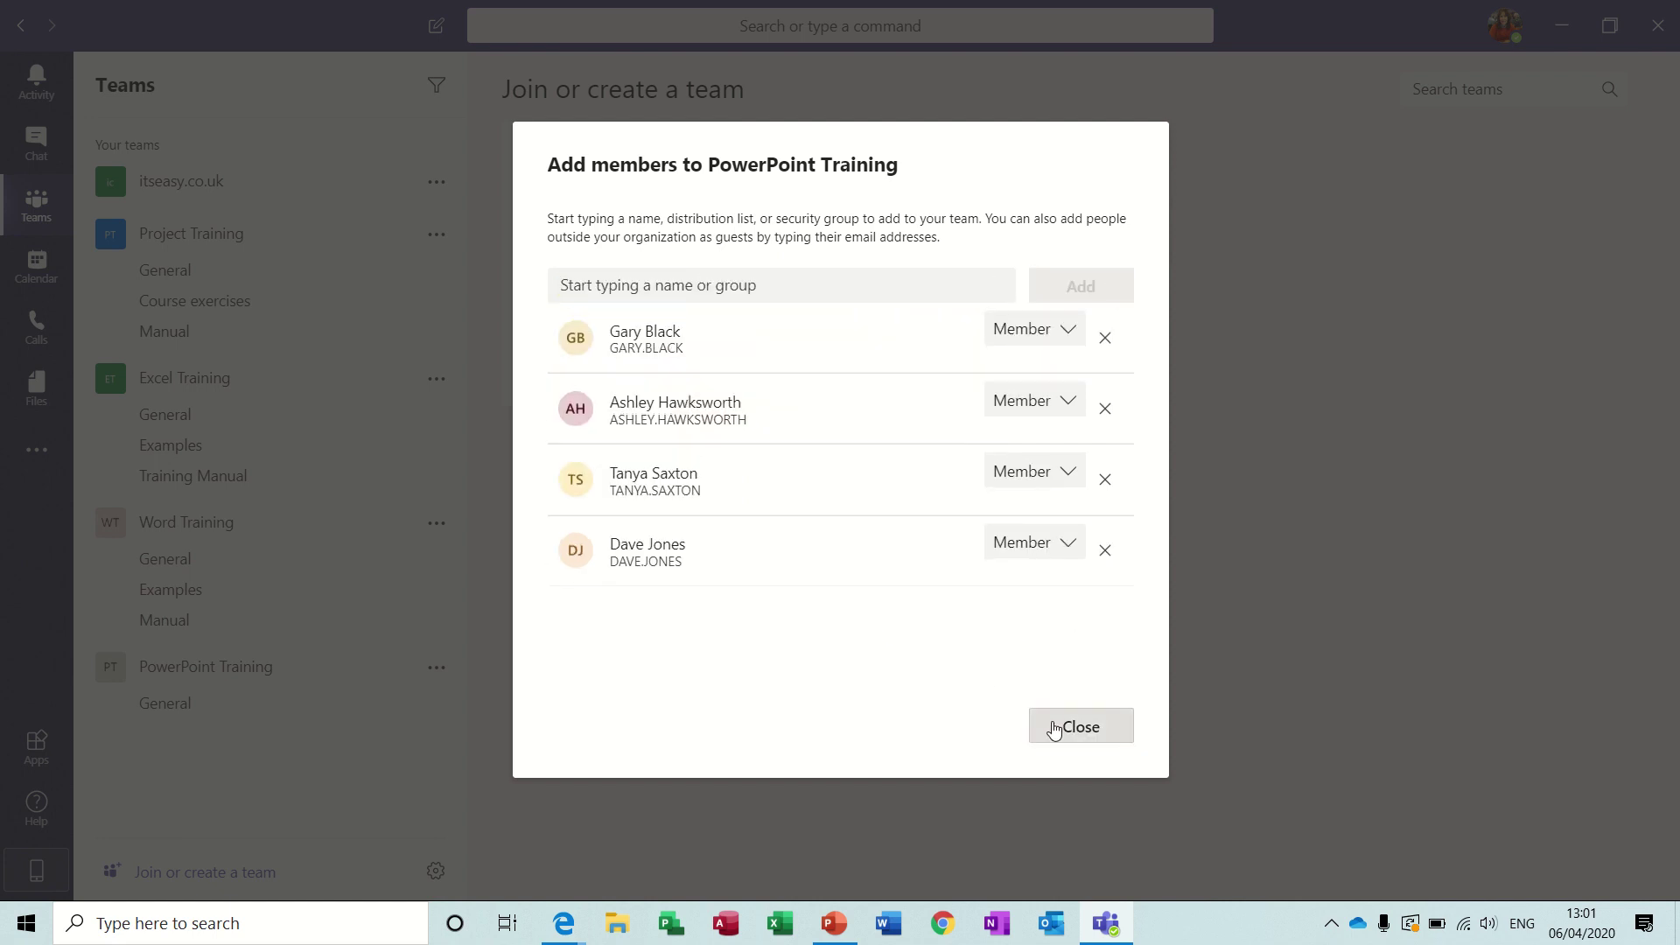
click(1054, 726)
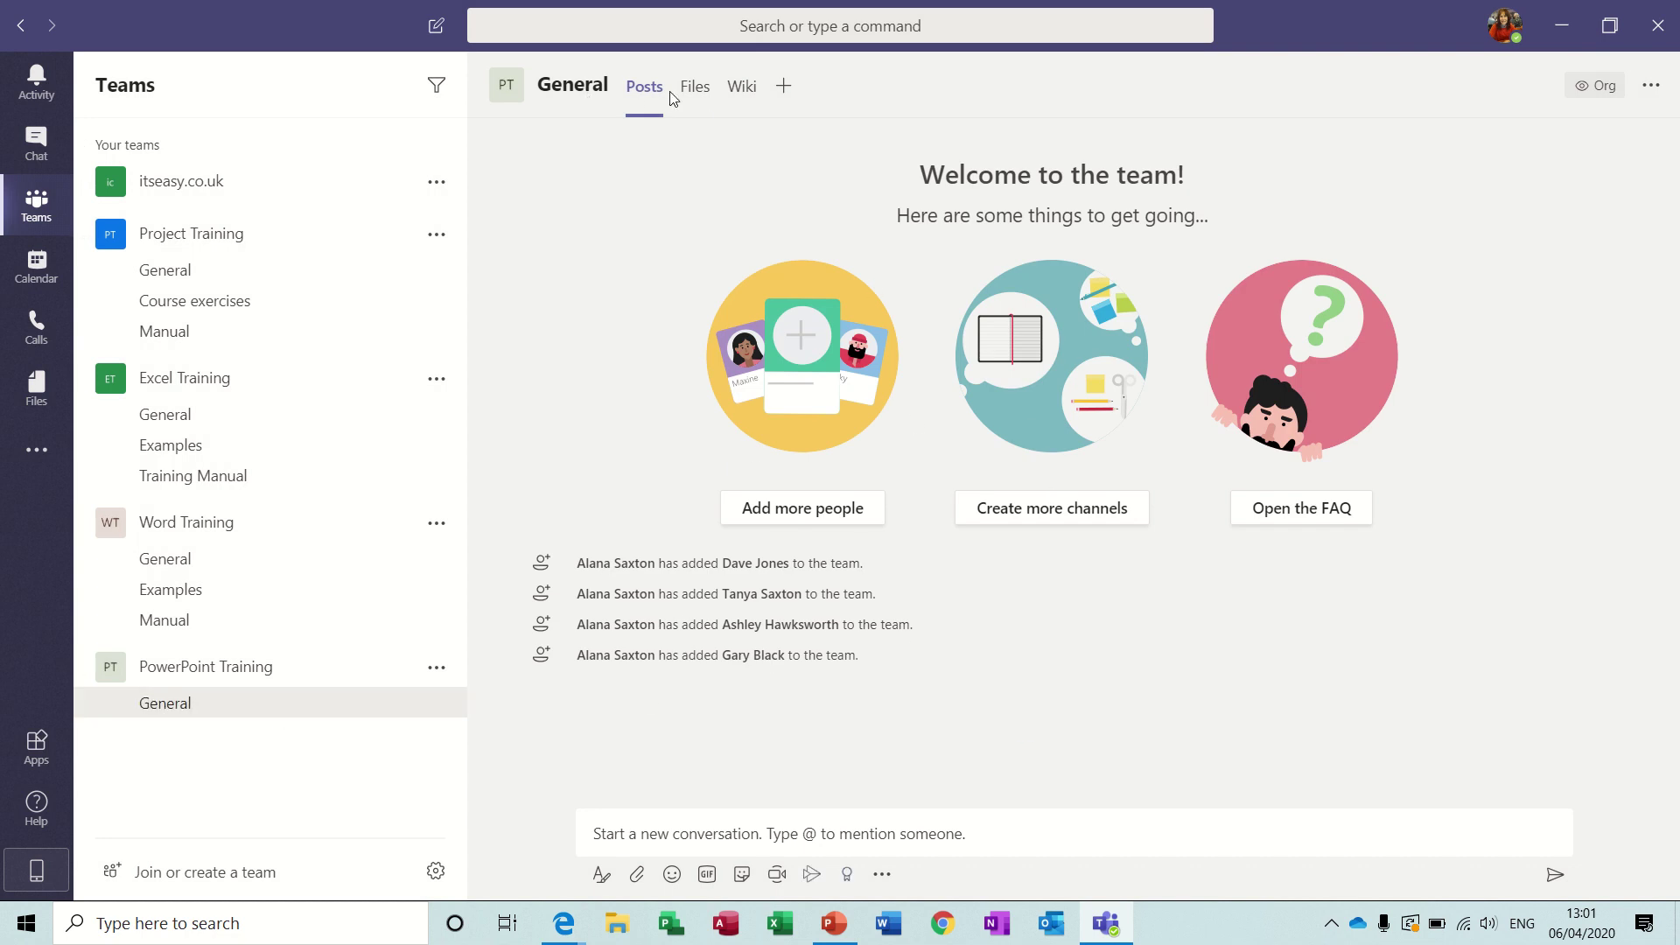
Step: Look at the files and wiki of PowerPoint Training's General channel and return to its posts
click(692, 92)
click(737, 91)
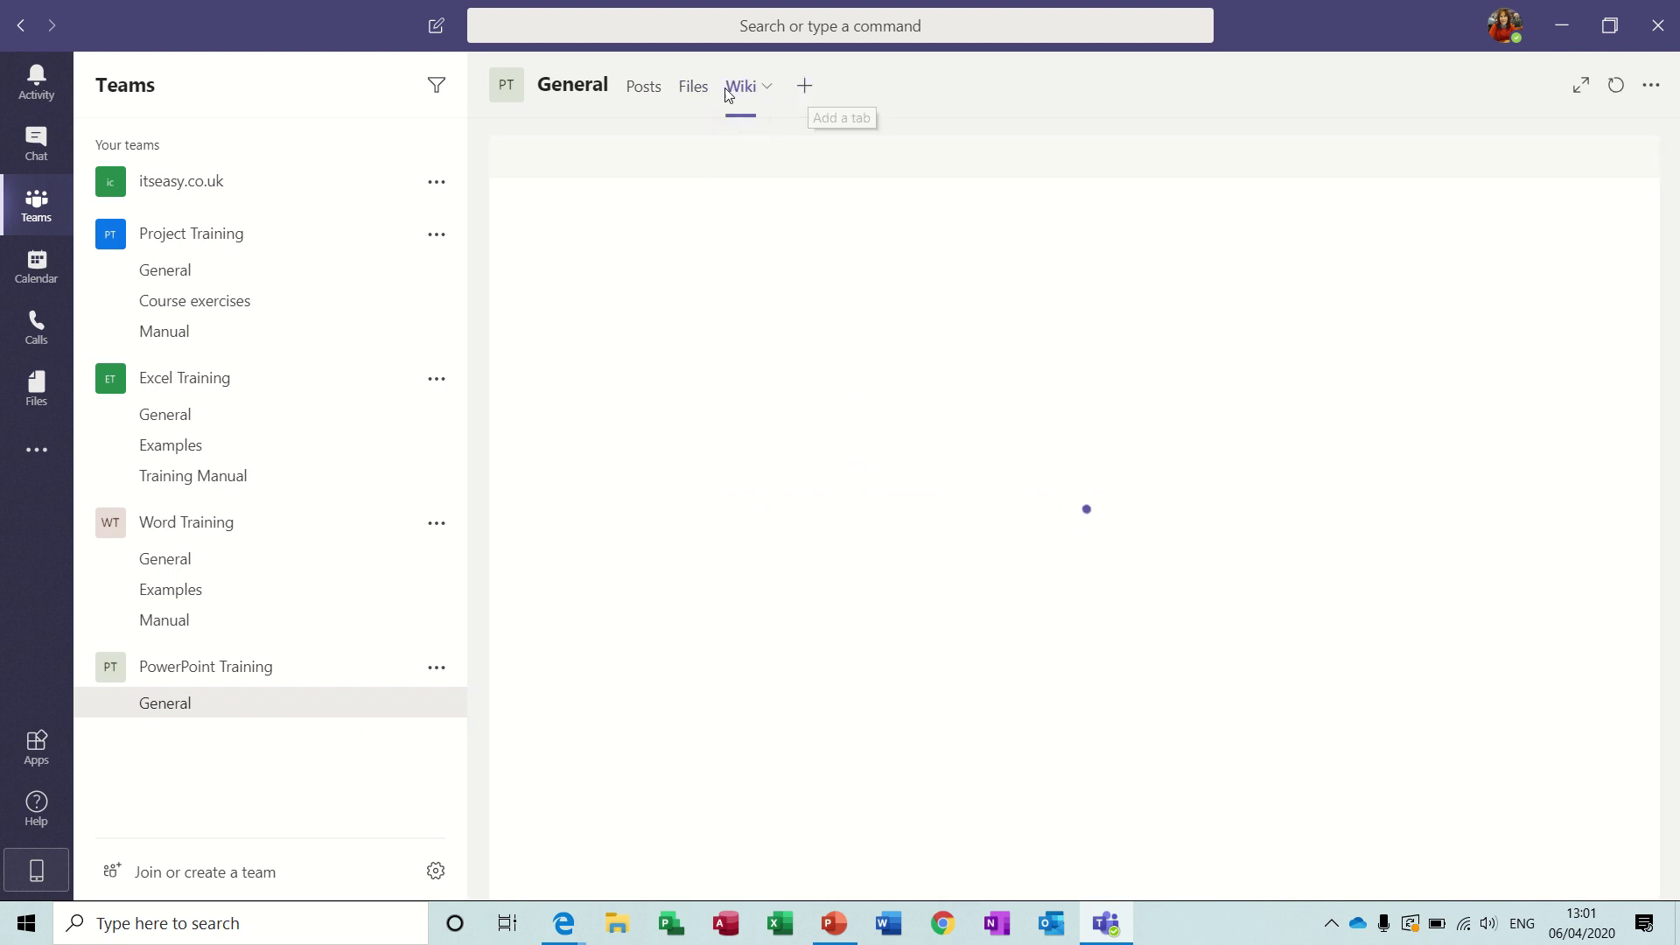
click(645, 97)
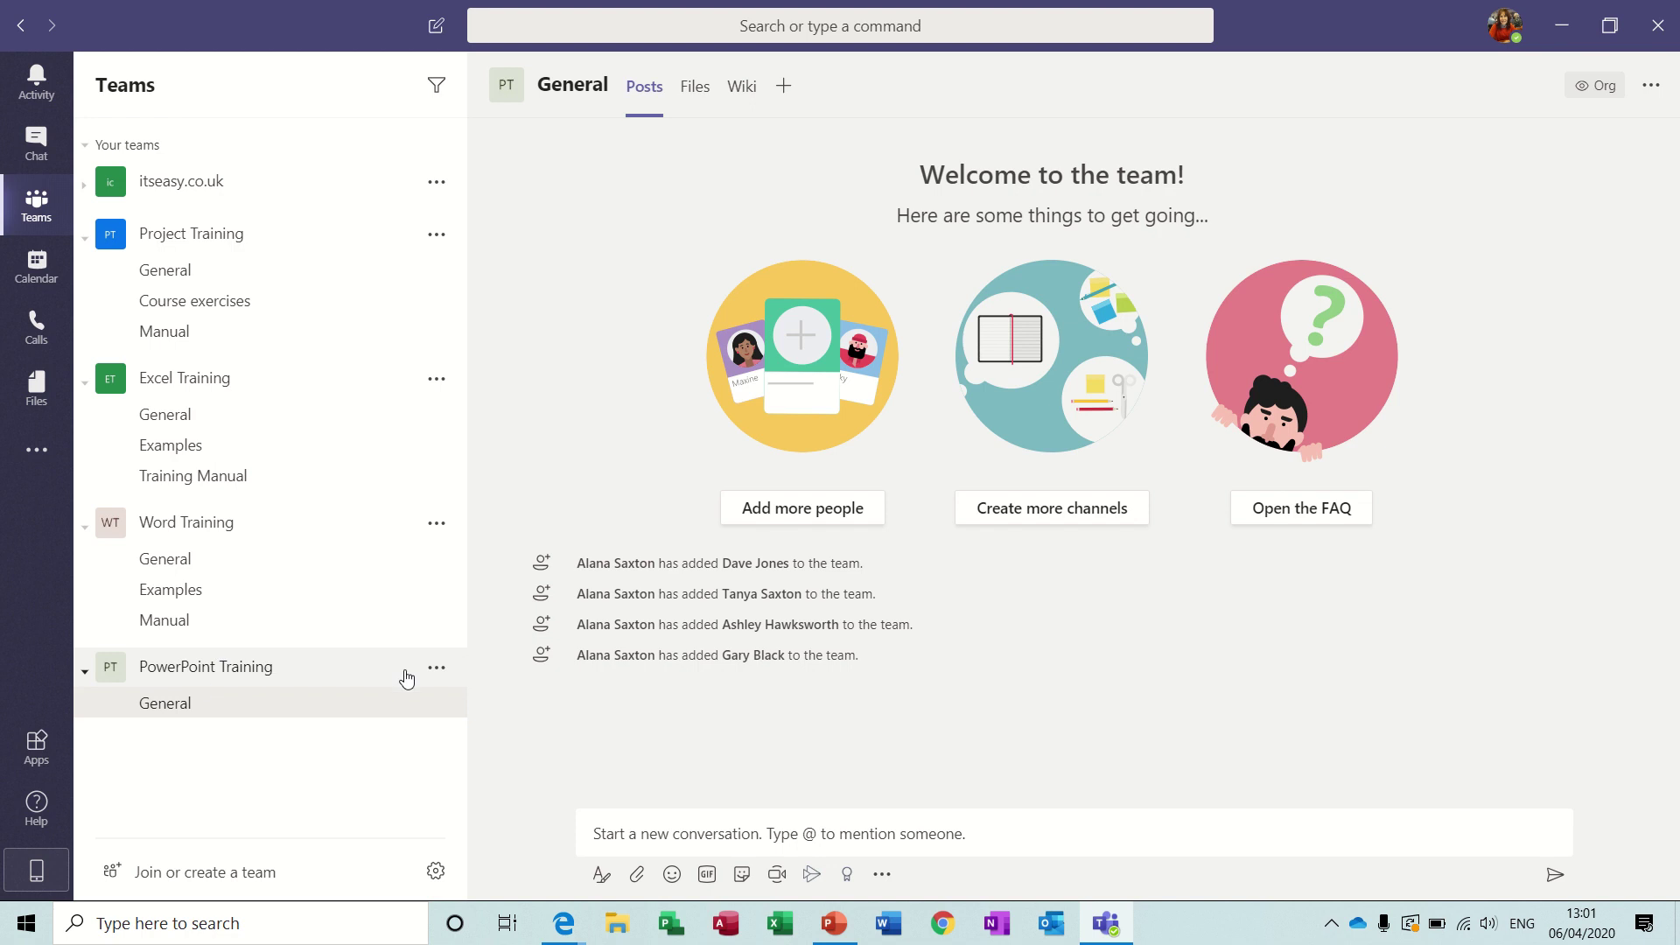
Step: Add a standard channel named "Examples" to the PowerPoint Training team
click(436, 668)
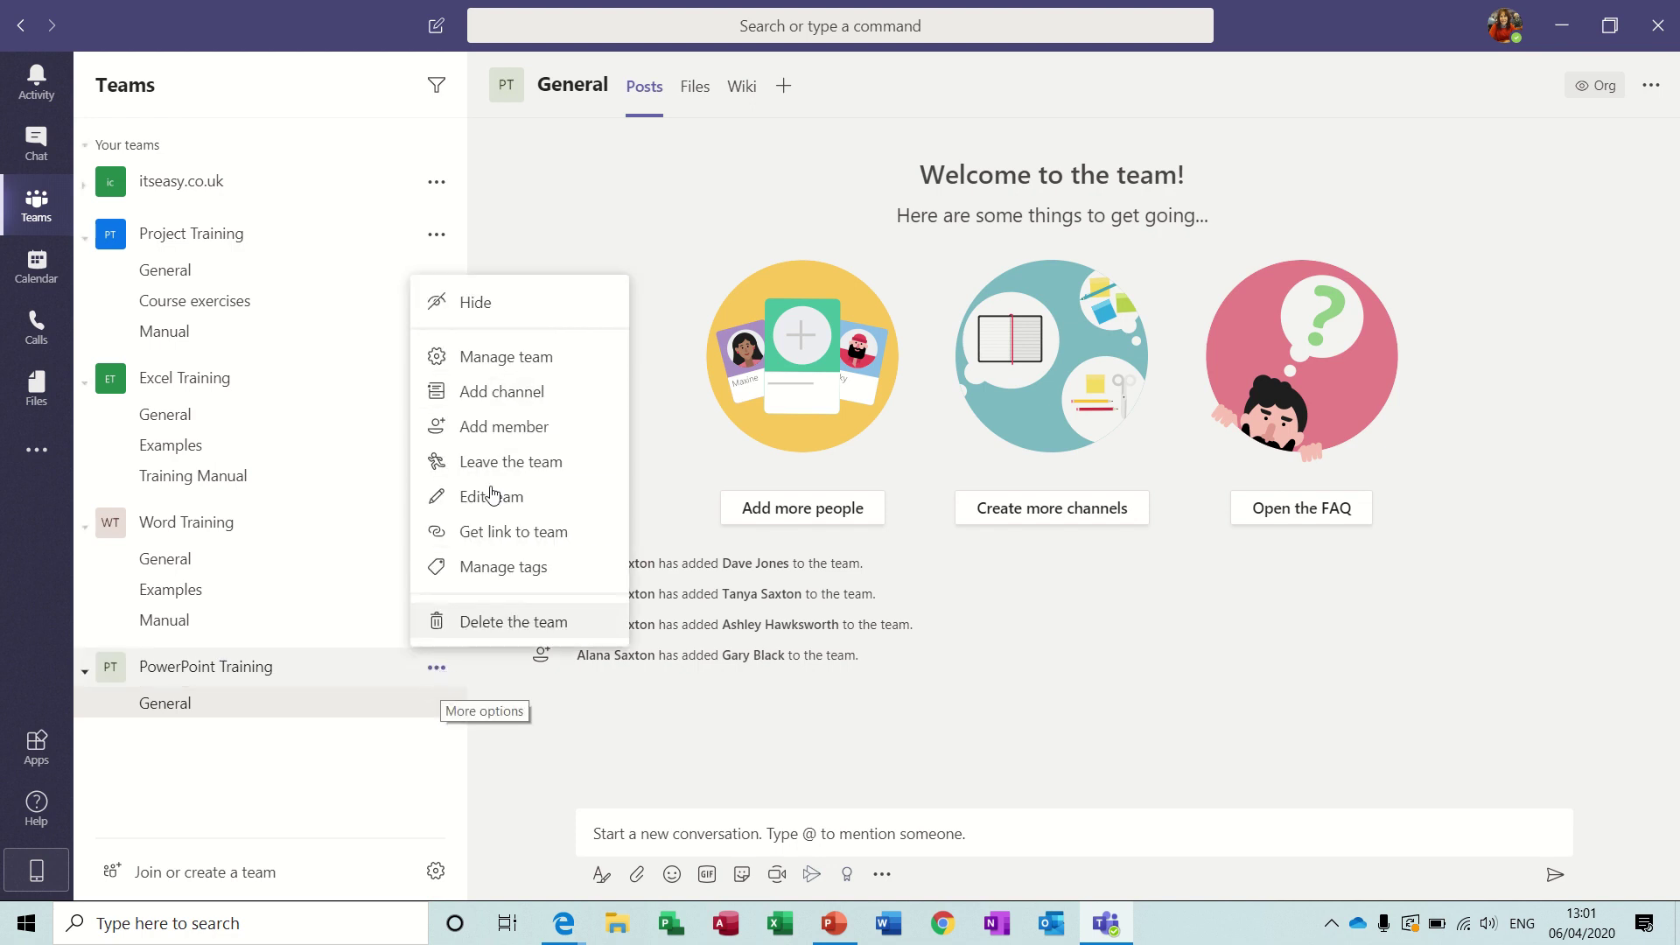
click(479, 391)
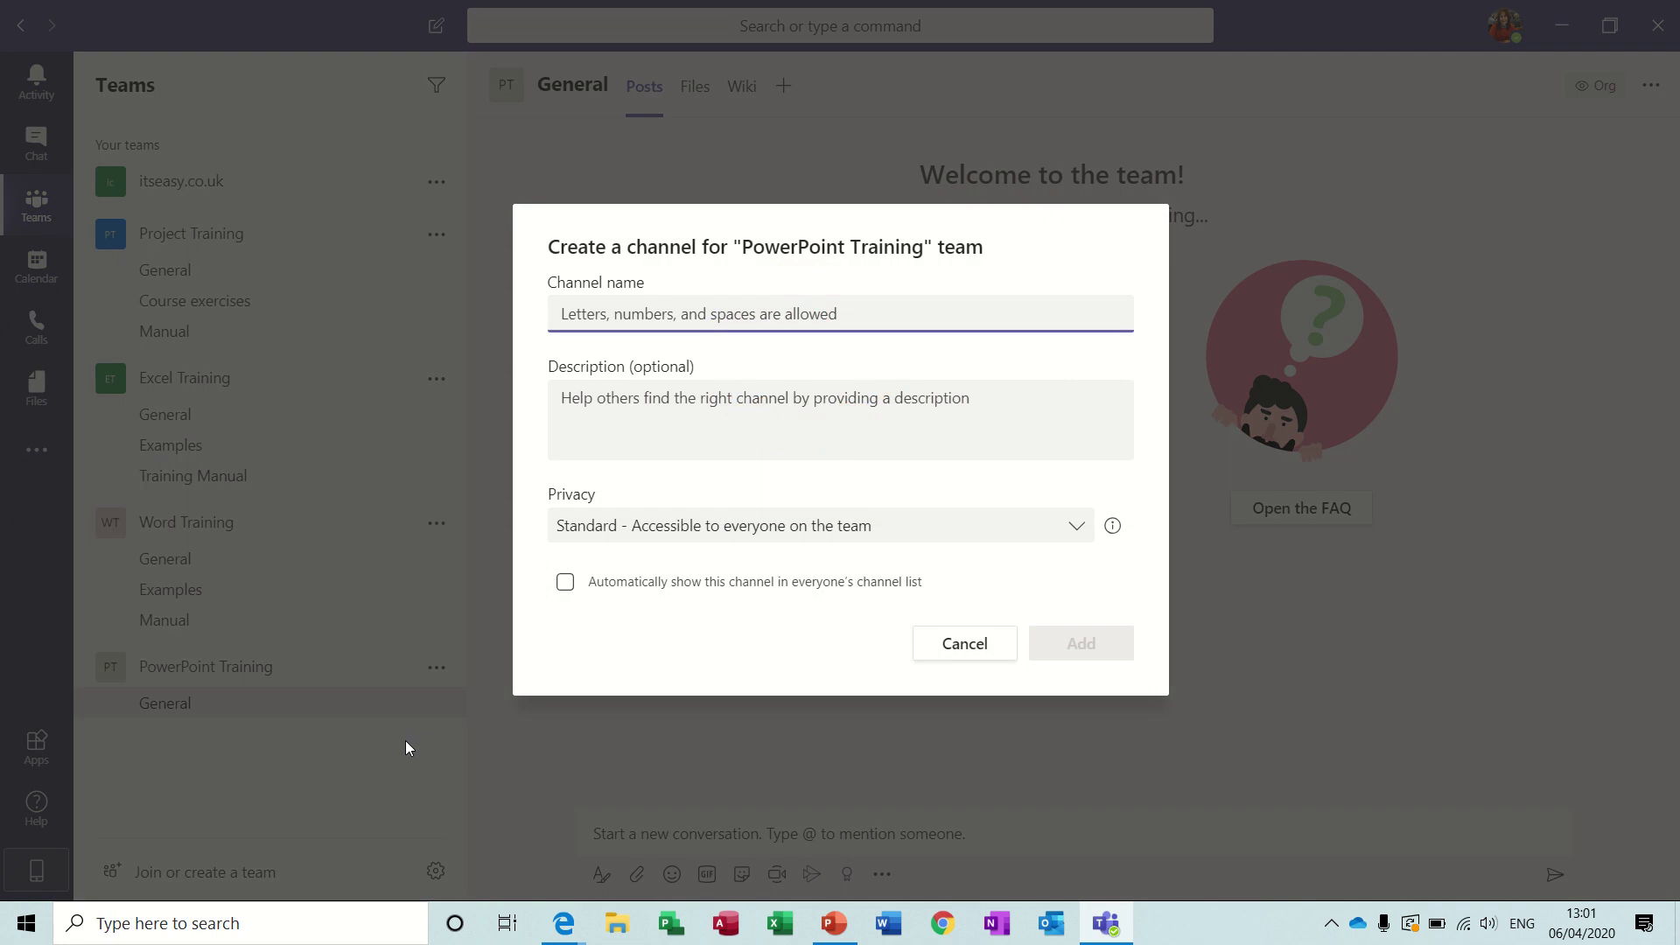
text(E)
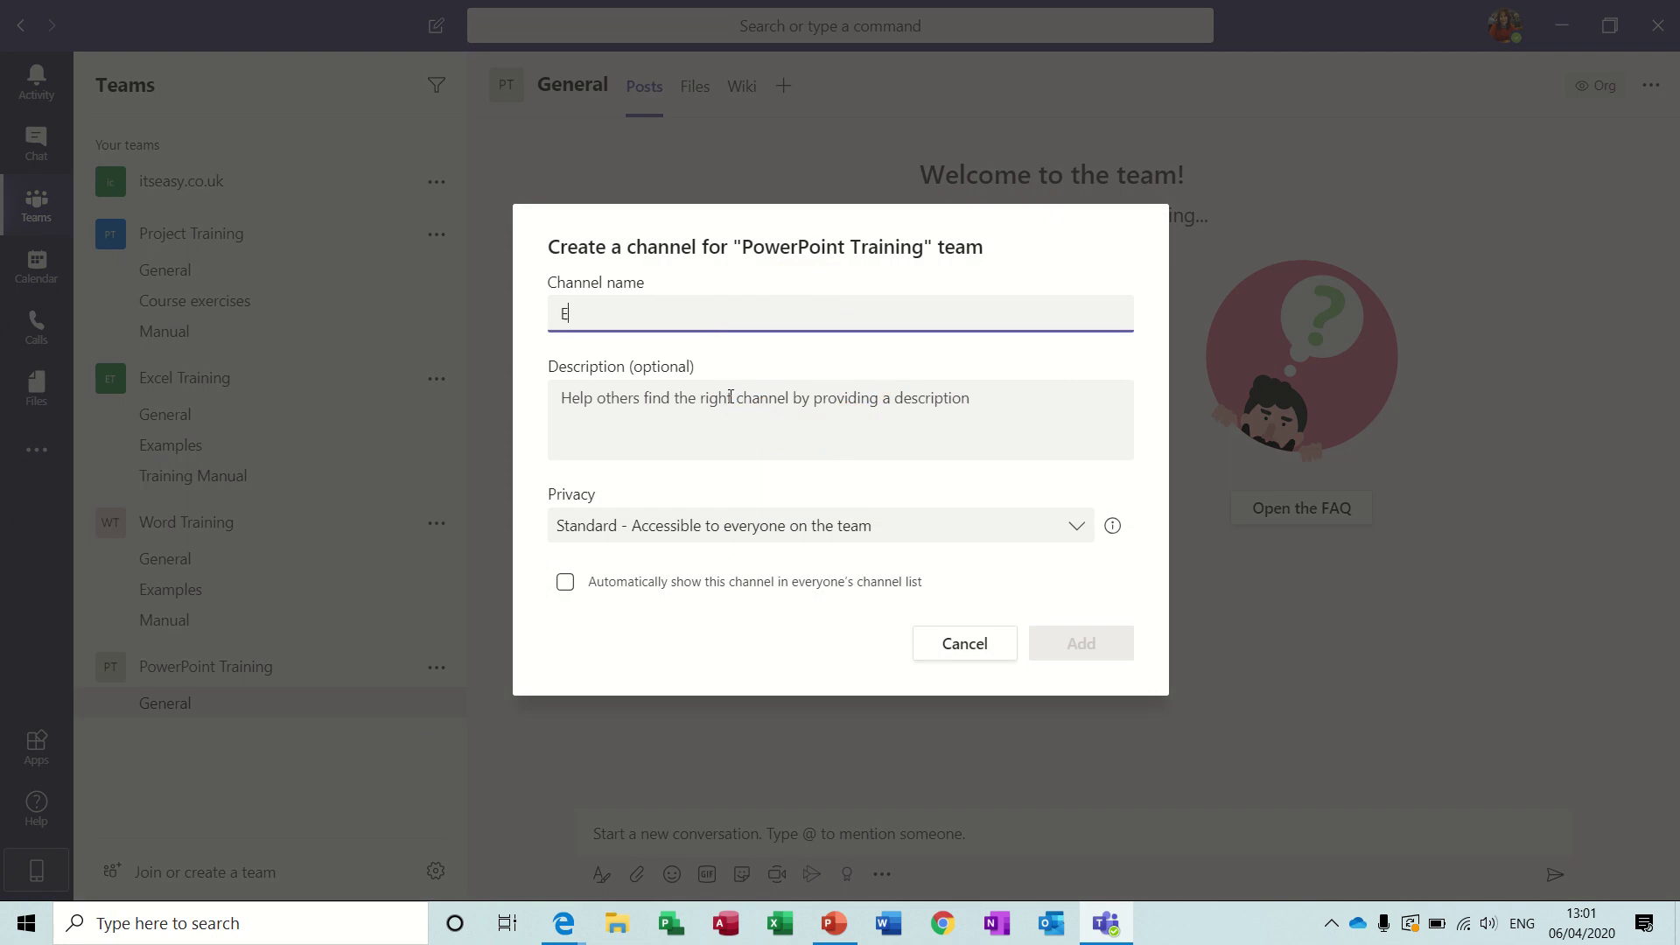
text(xamples)
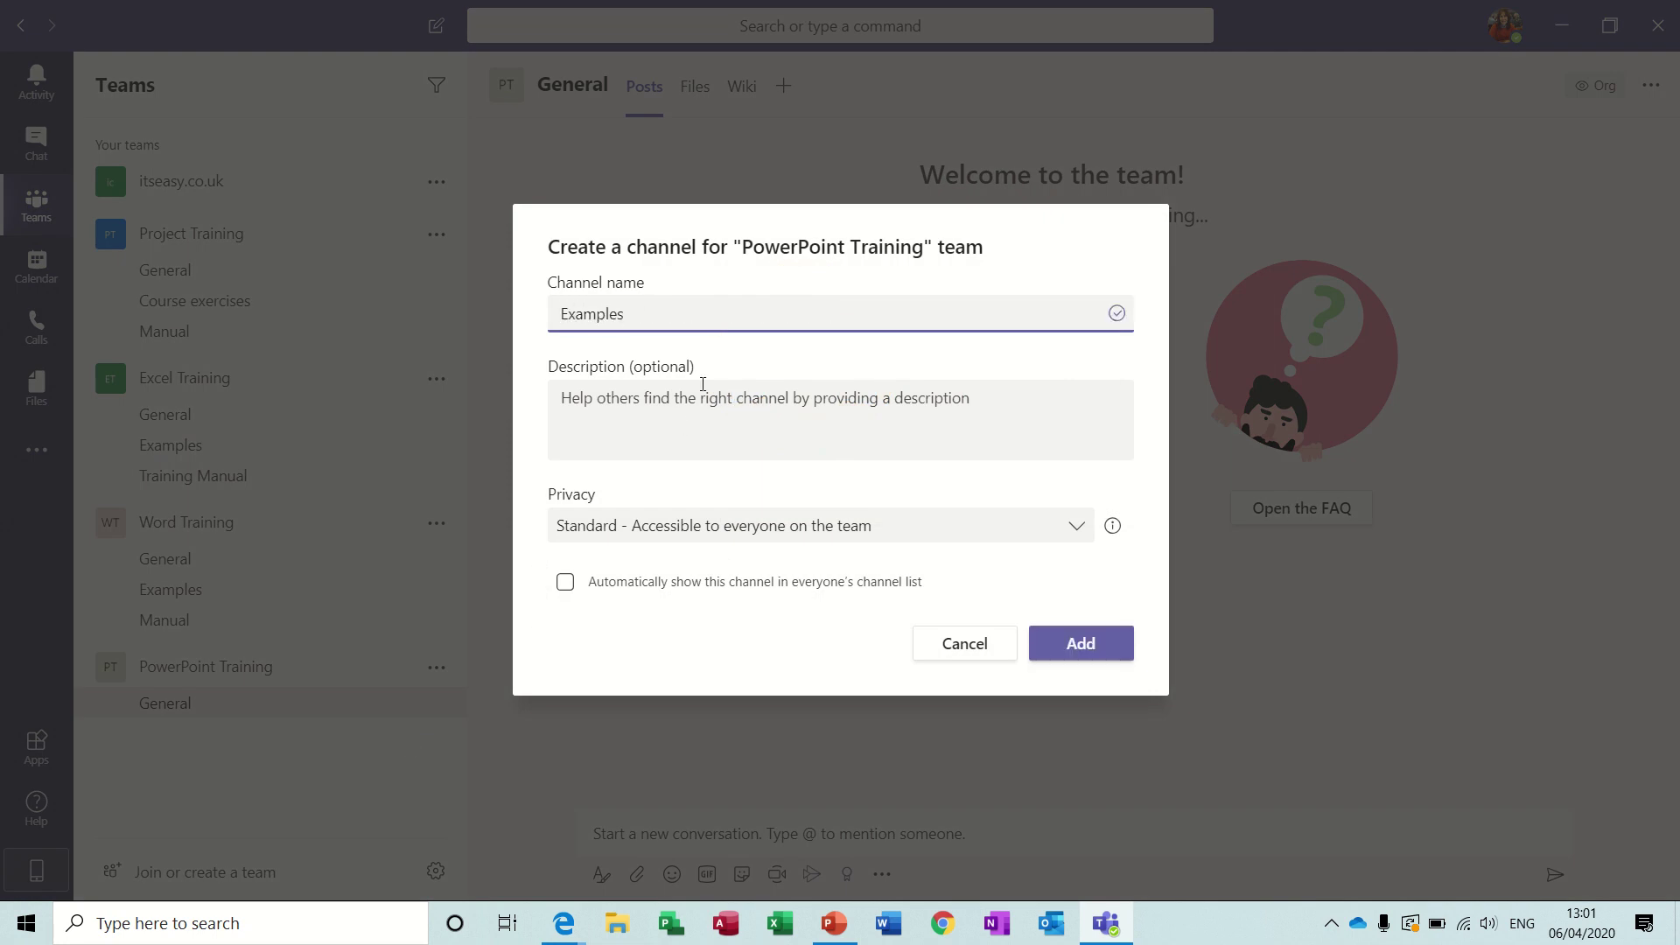
click(1068, 651)
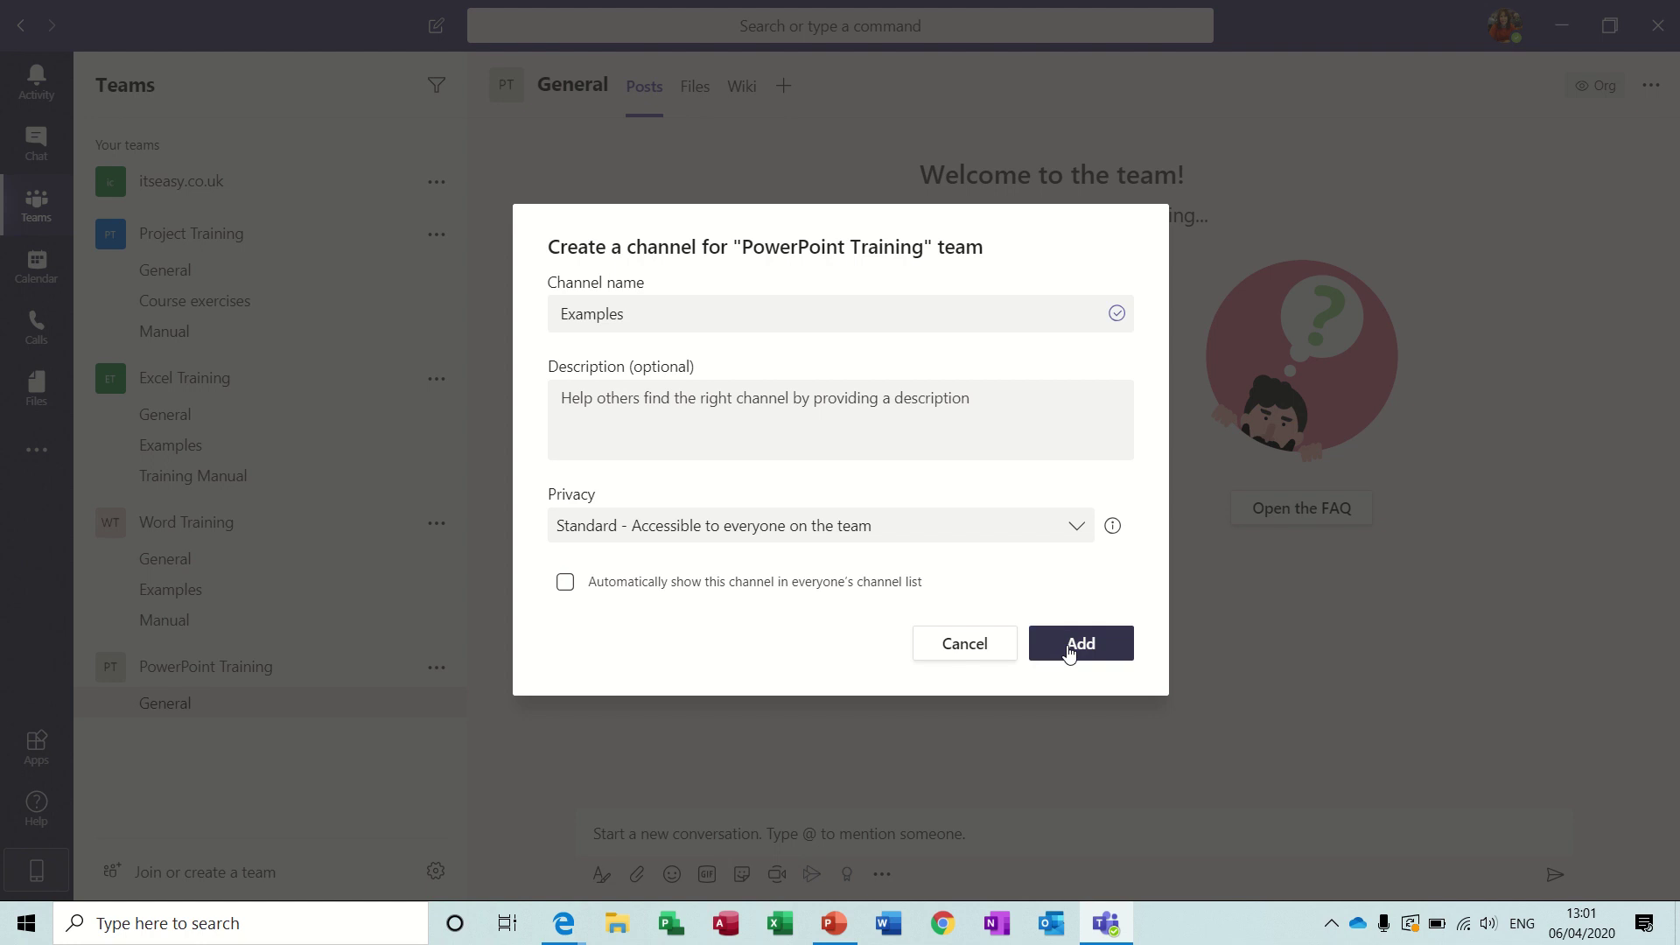
click(1068, 652)
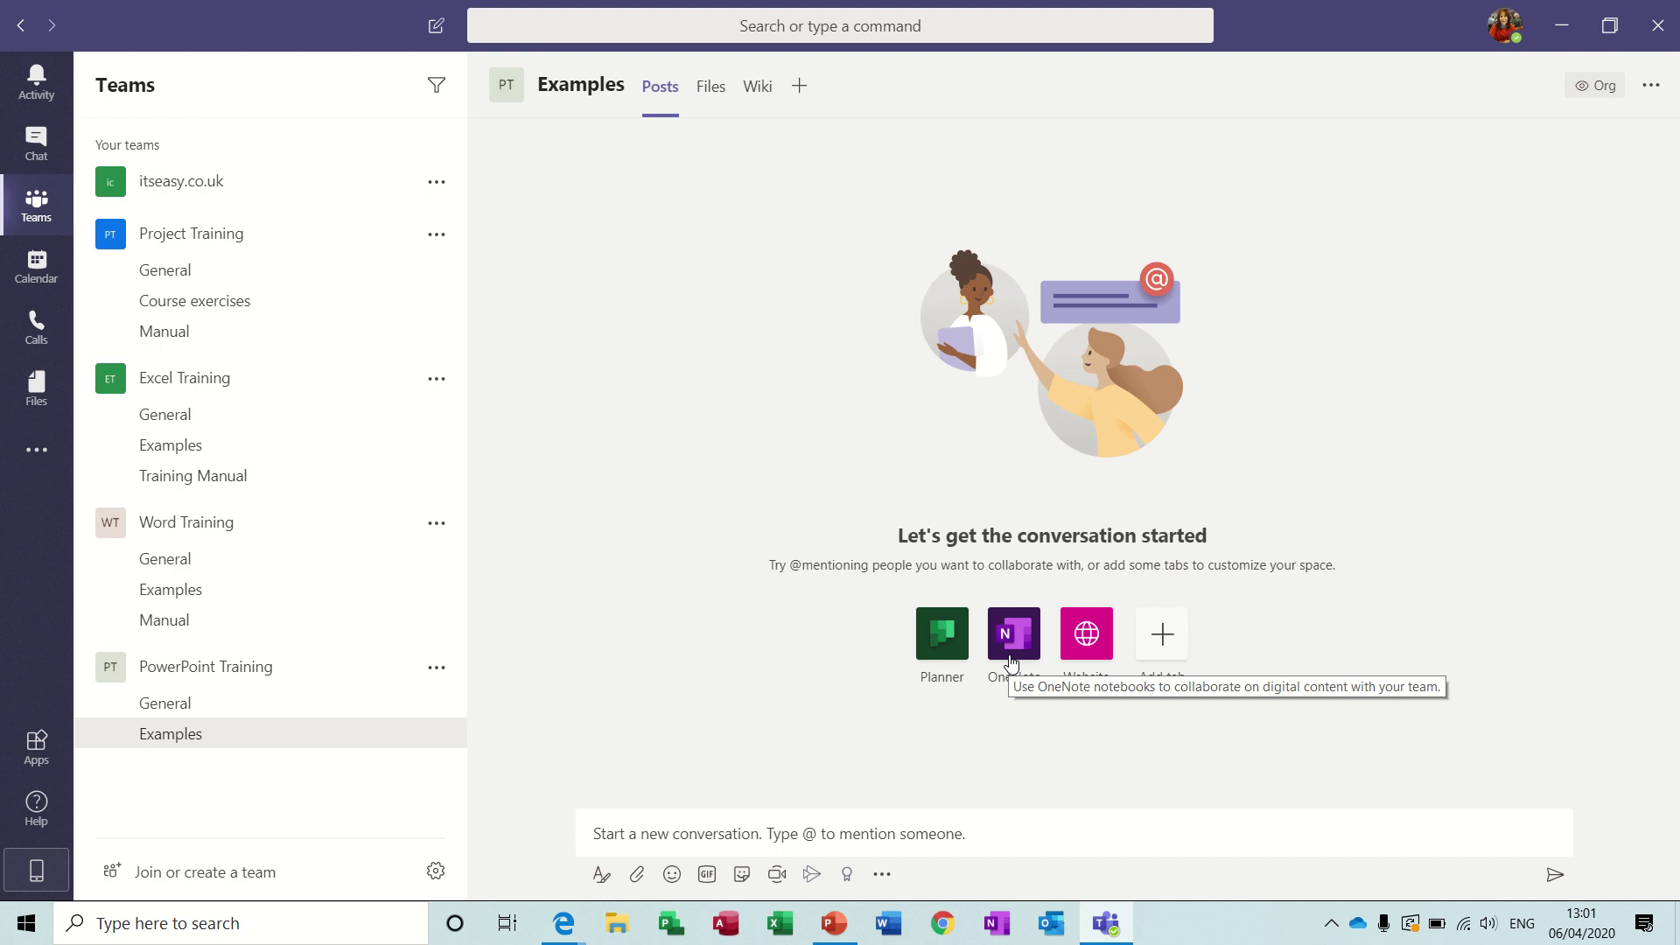
Step: Add a channel named "Training Manual" with the description "Course material" to the PowerPoint Training team
click(440, 670)
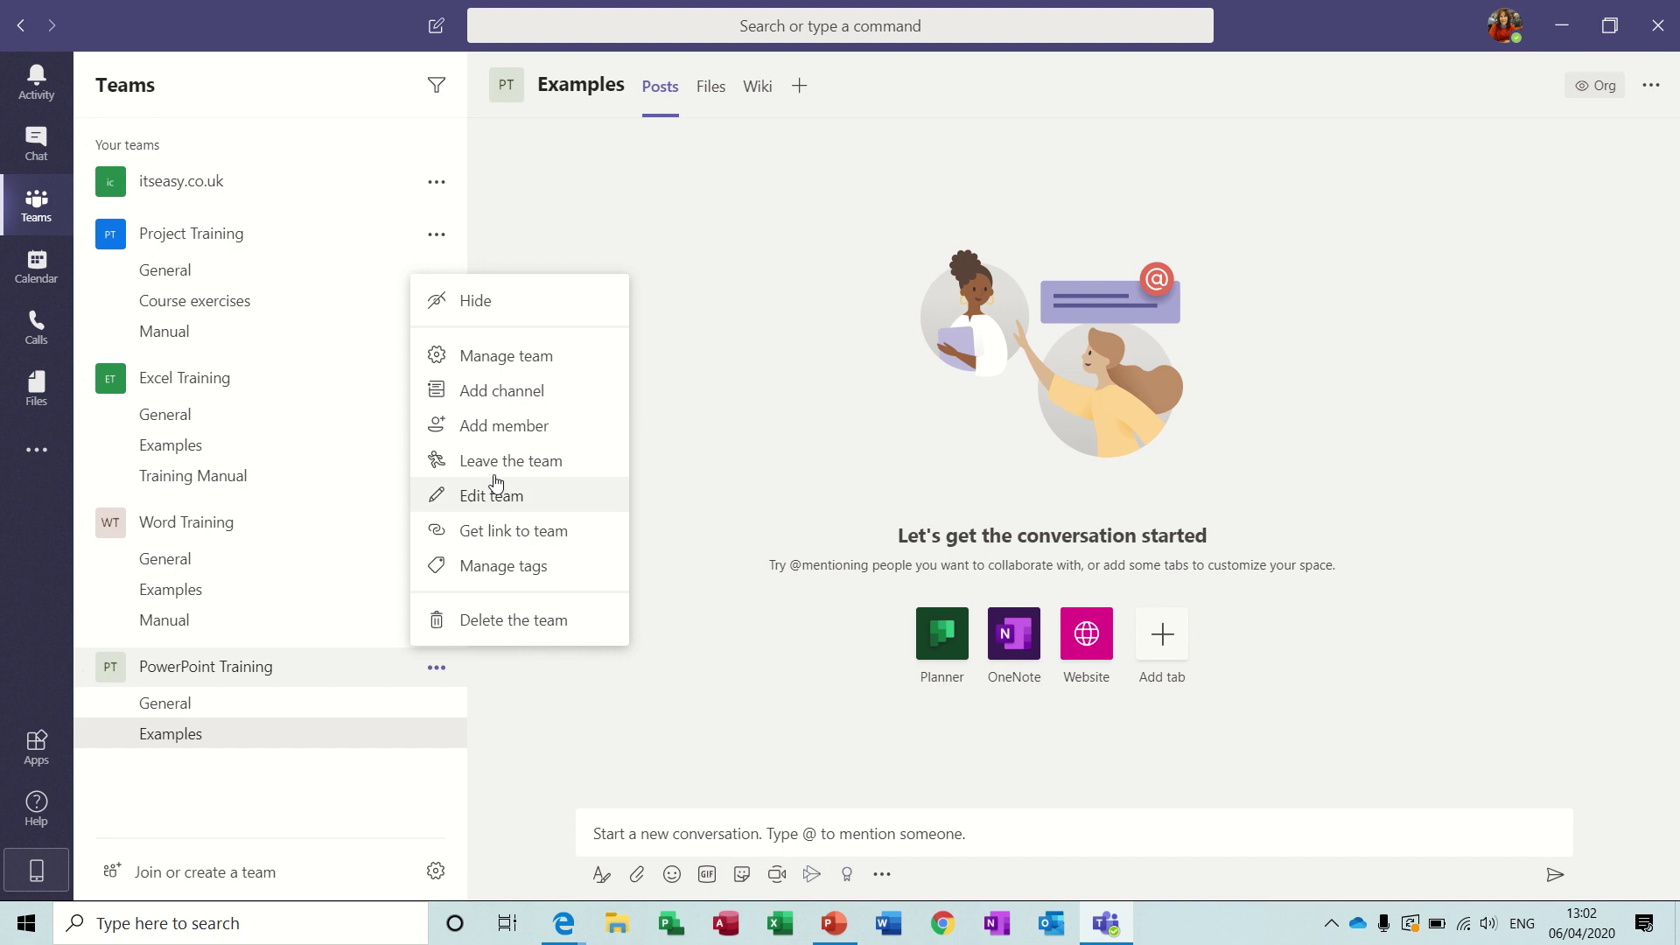
click(494, 400)
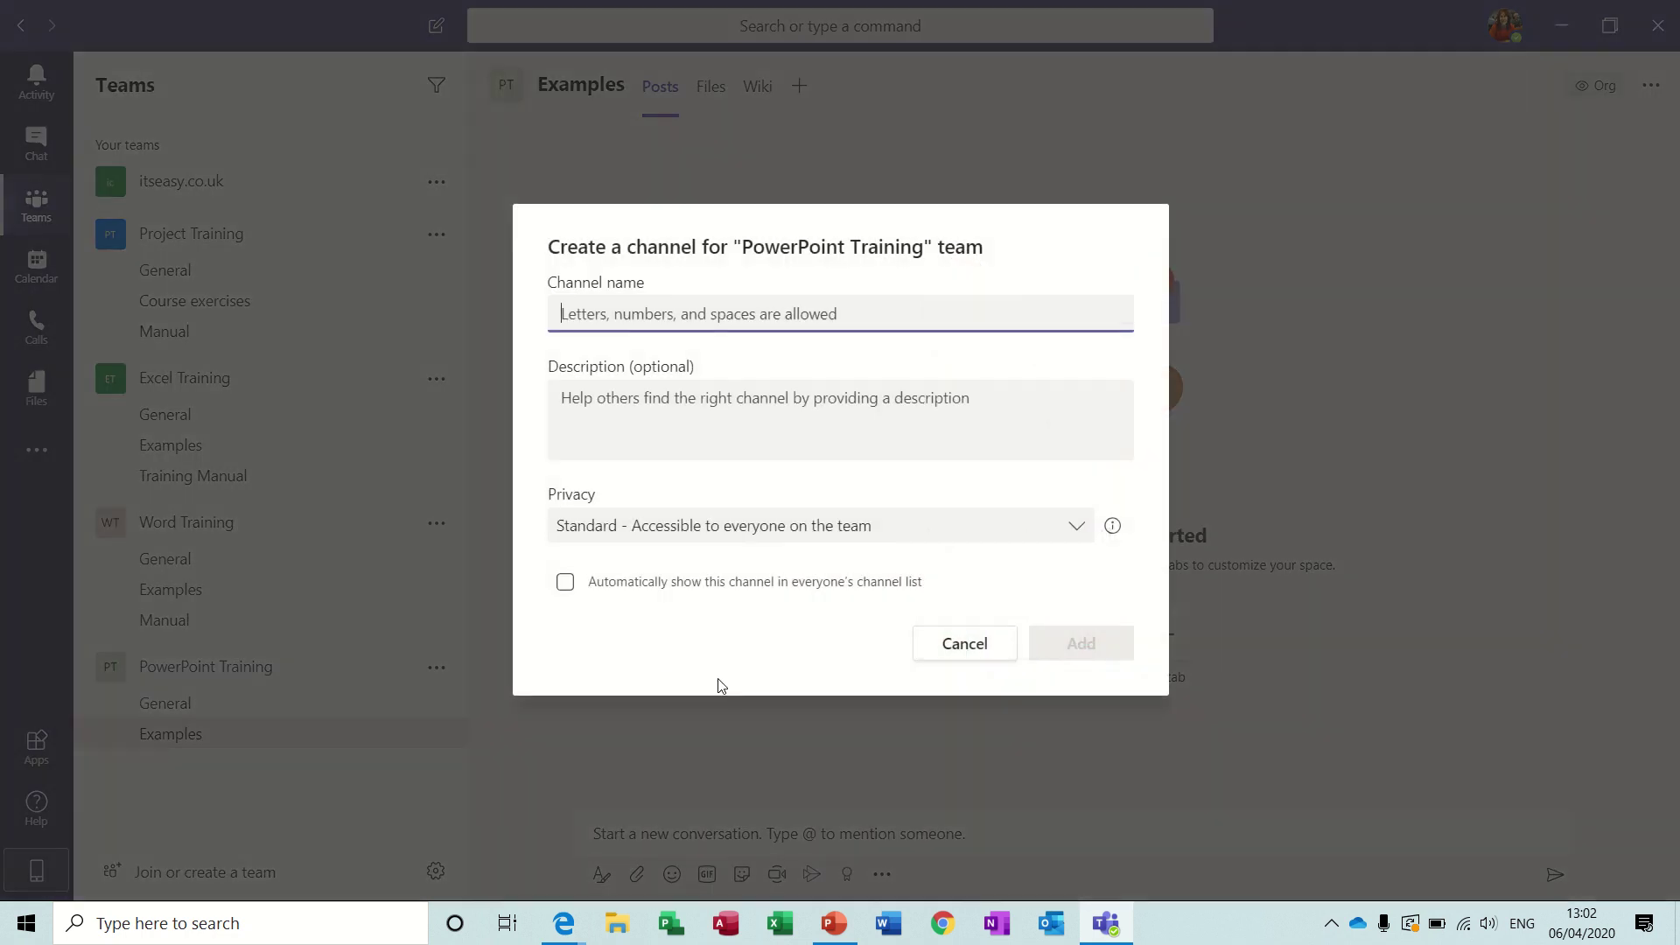
text(Train)
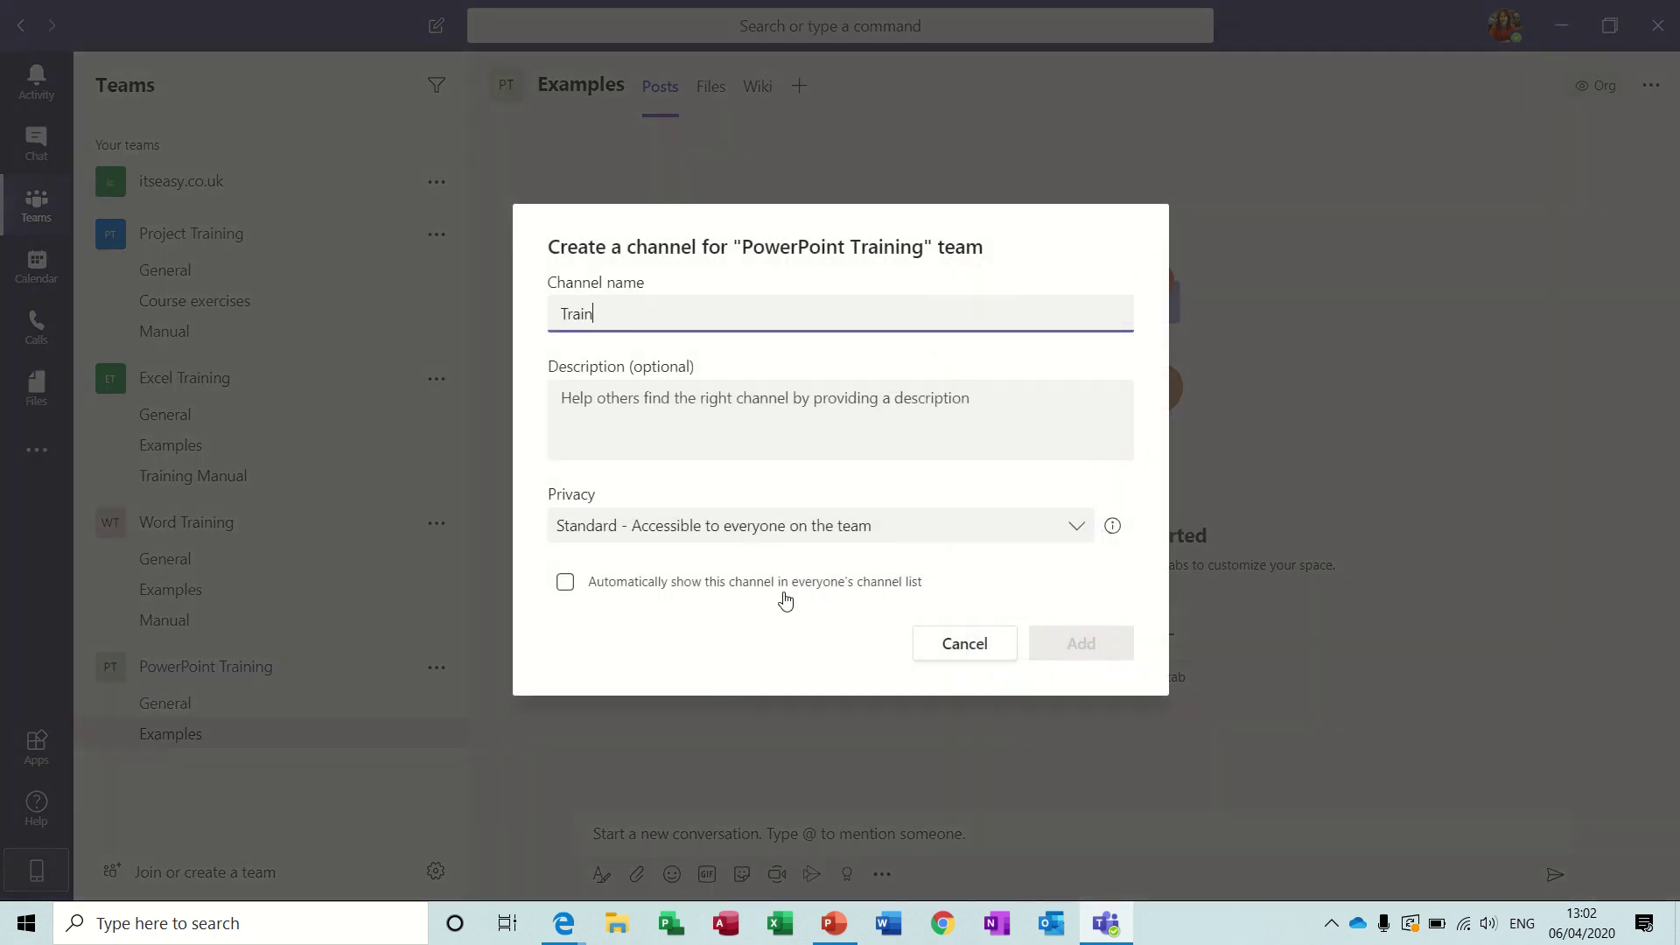
text(ing Manual)
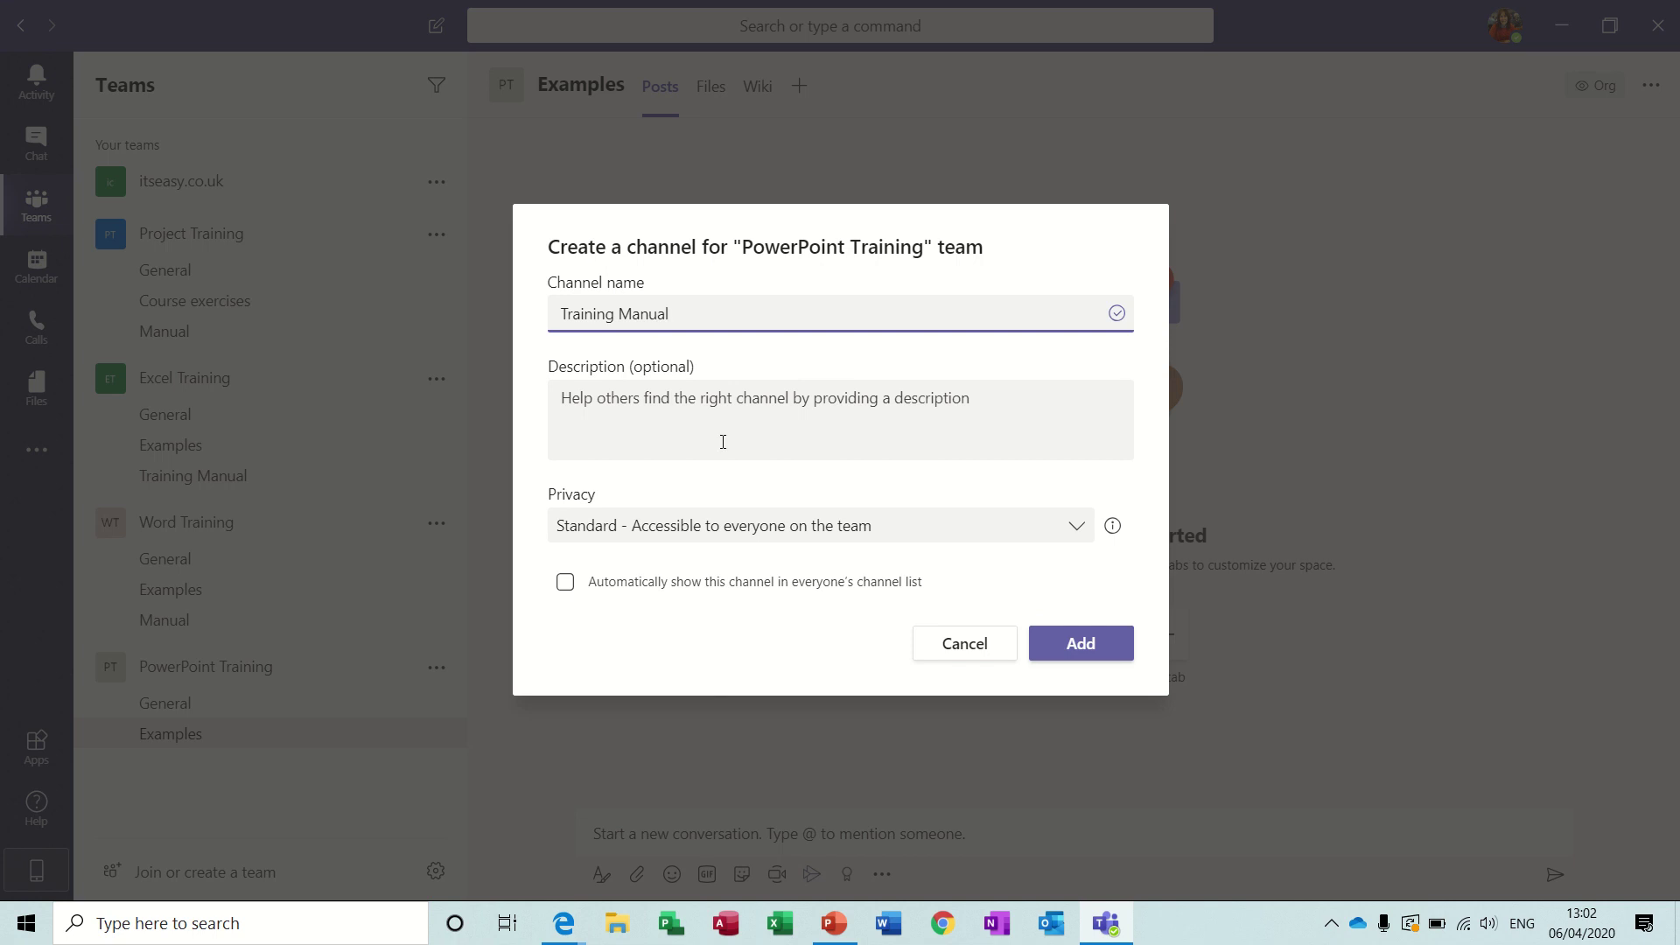
click(722, 441)
text(Course material)
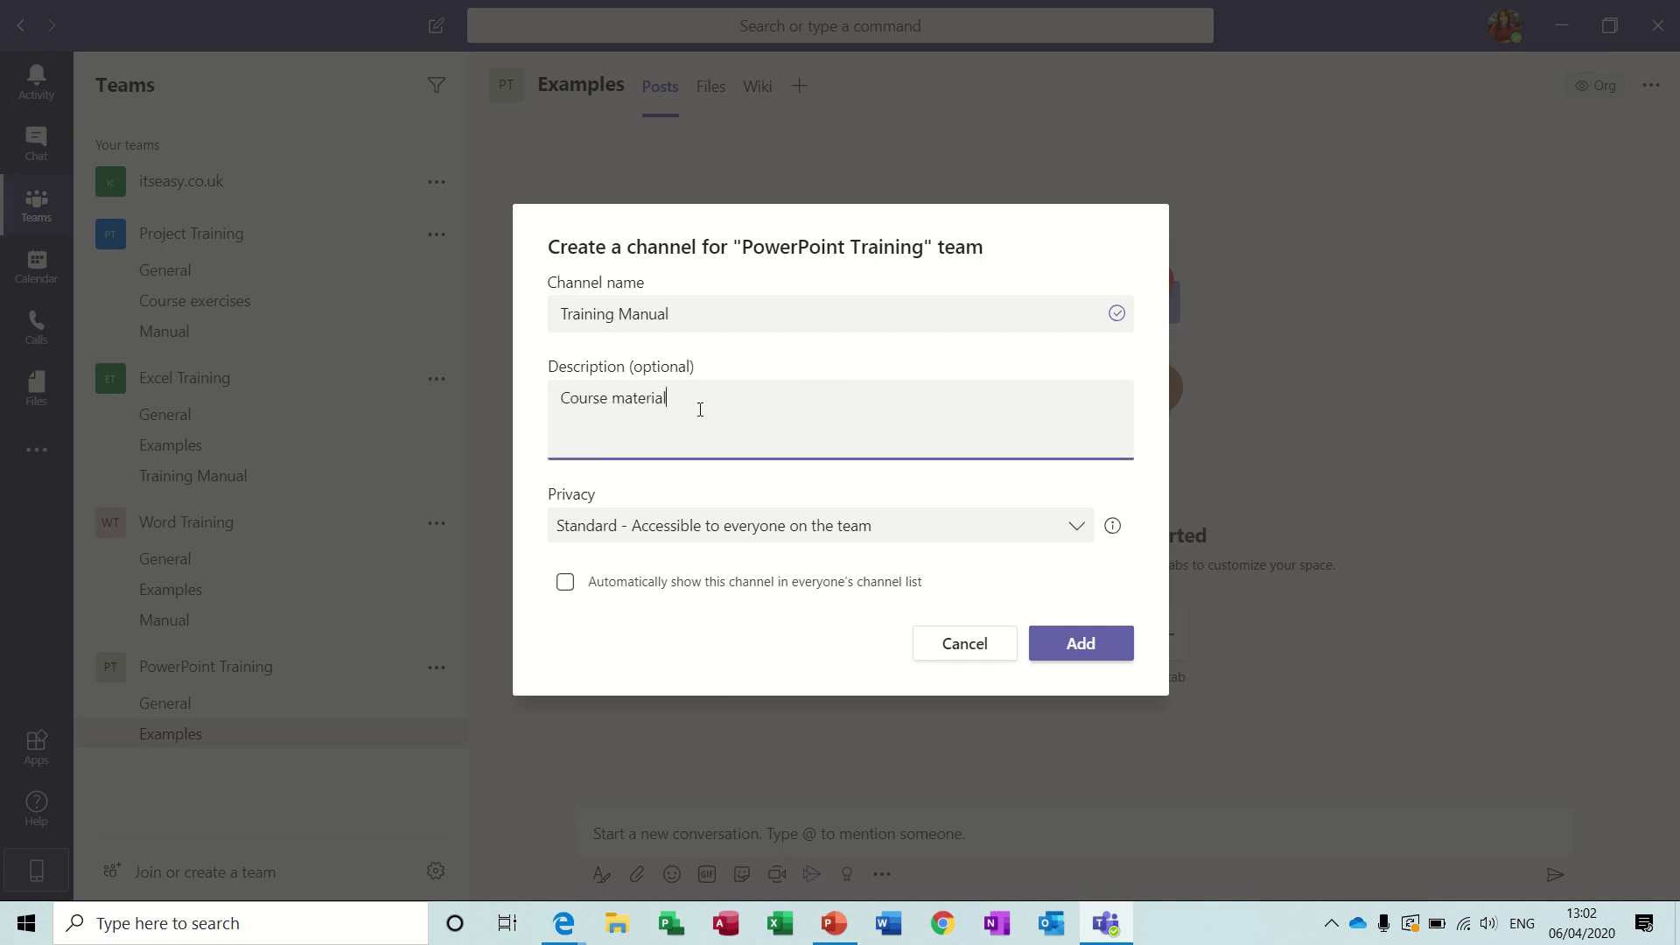
click(1059, 643)
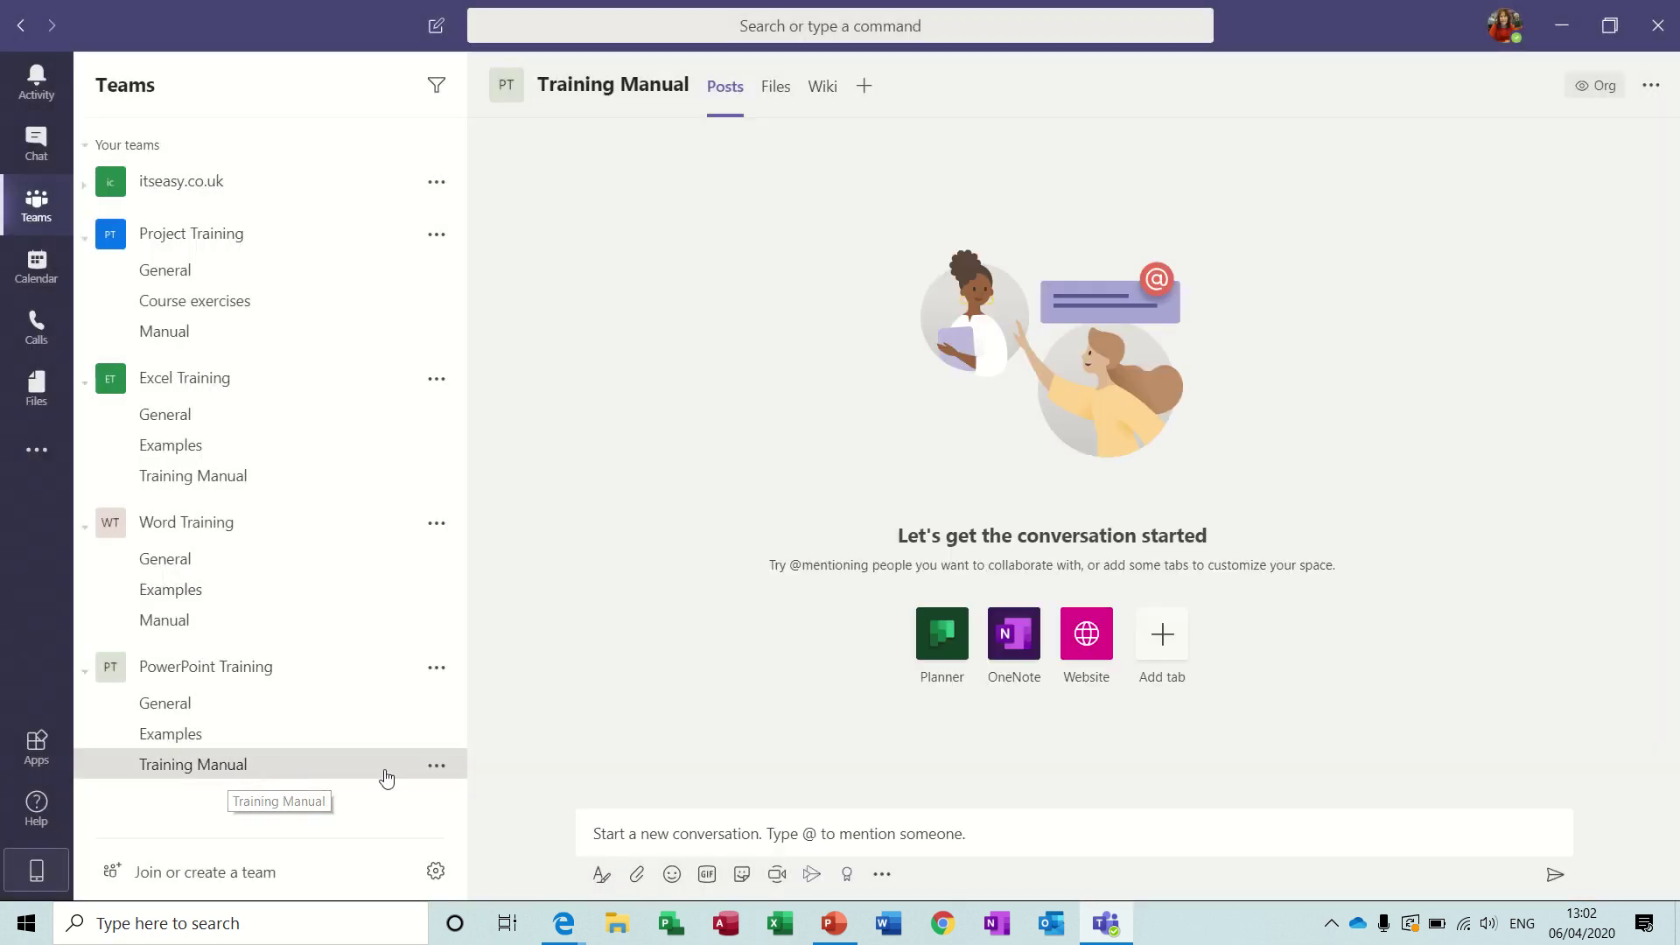
Step: Upload the PDF "PowerPoint Intro 2020" from the PowerPoint 2020 folder to the files of PowerPoint Training's Training Manual channel
click(774, 95)
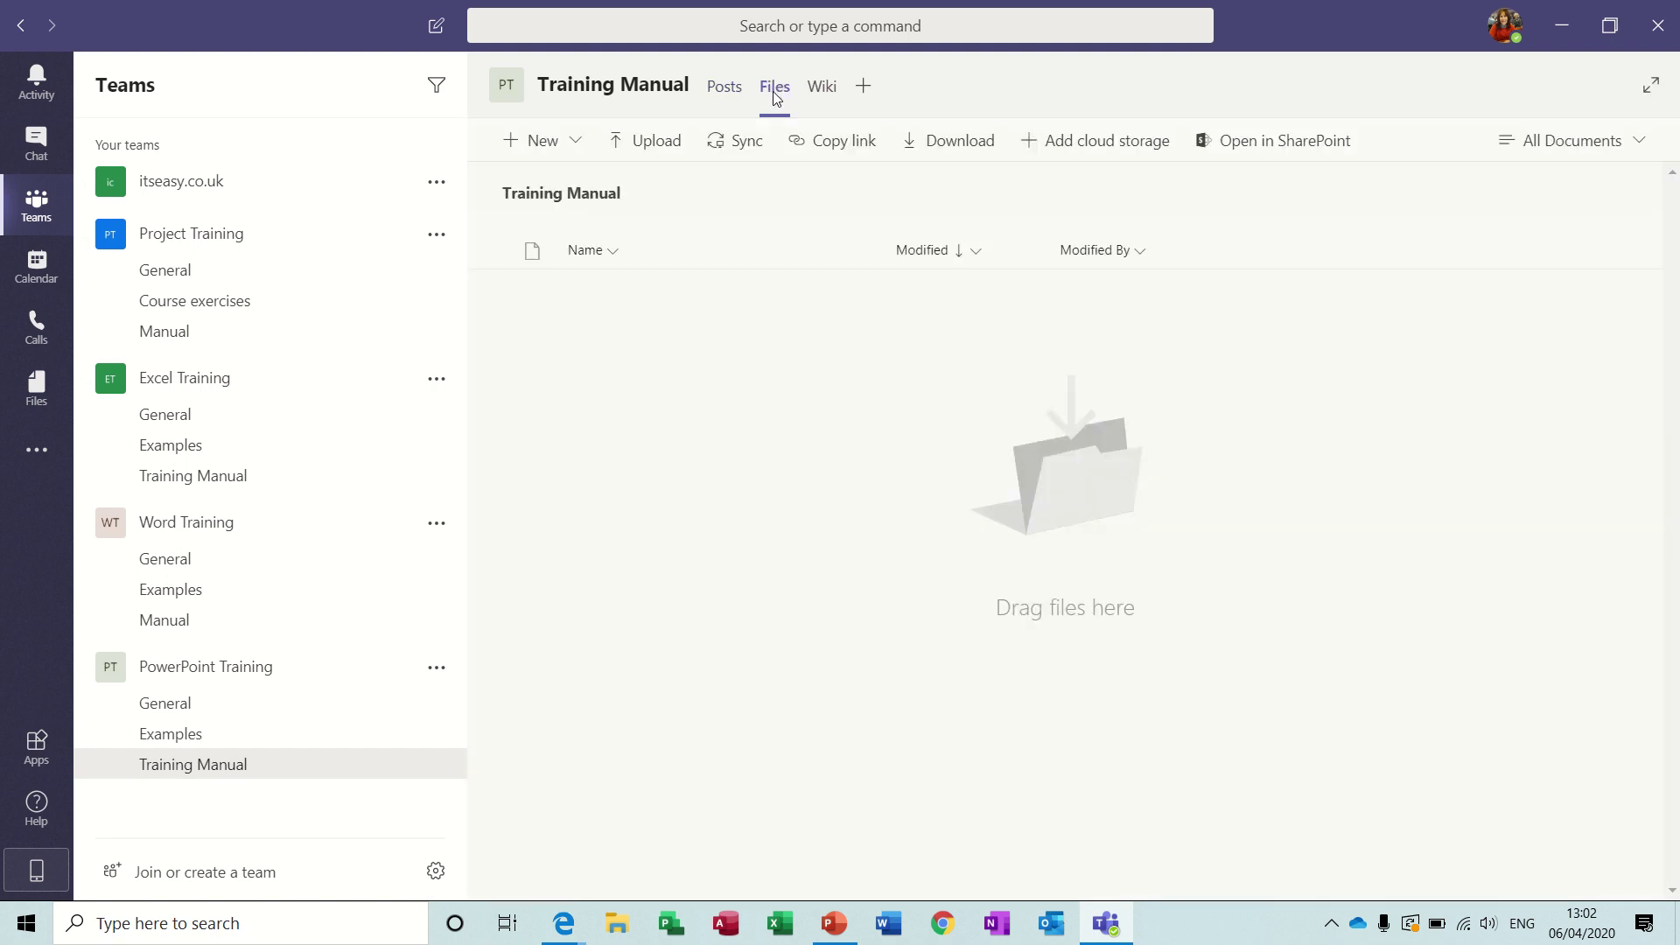
click(659, 148)
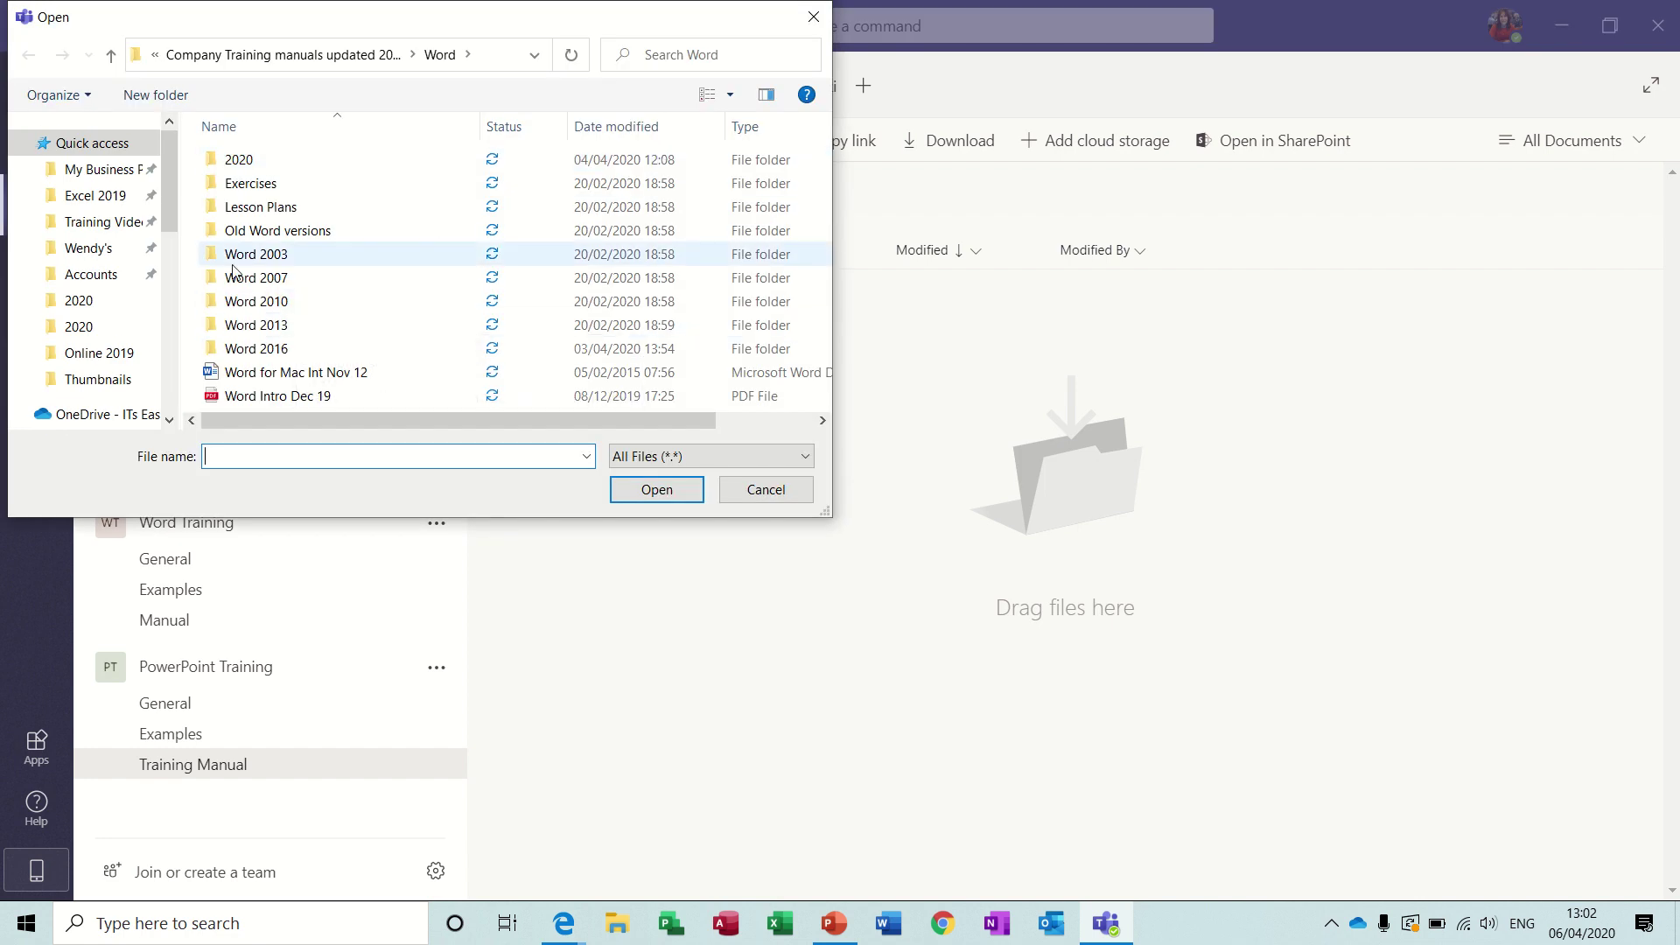
click(349, 59)
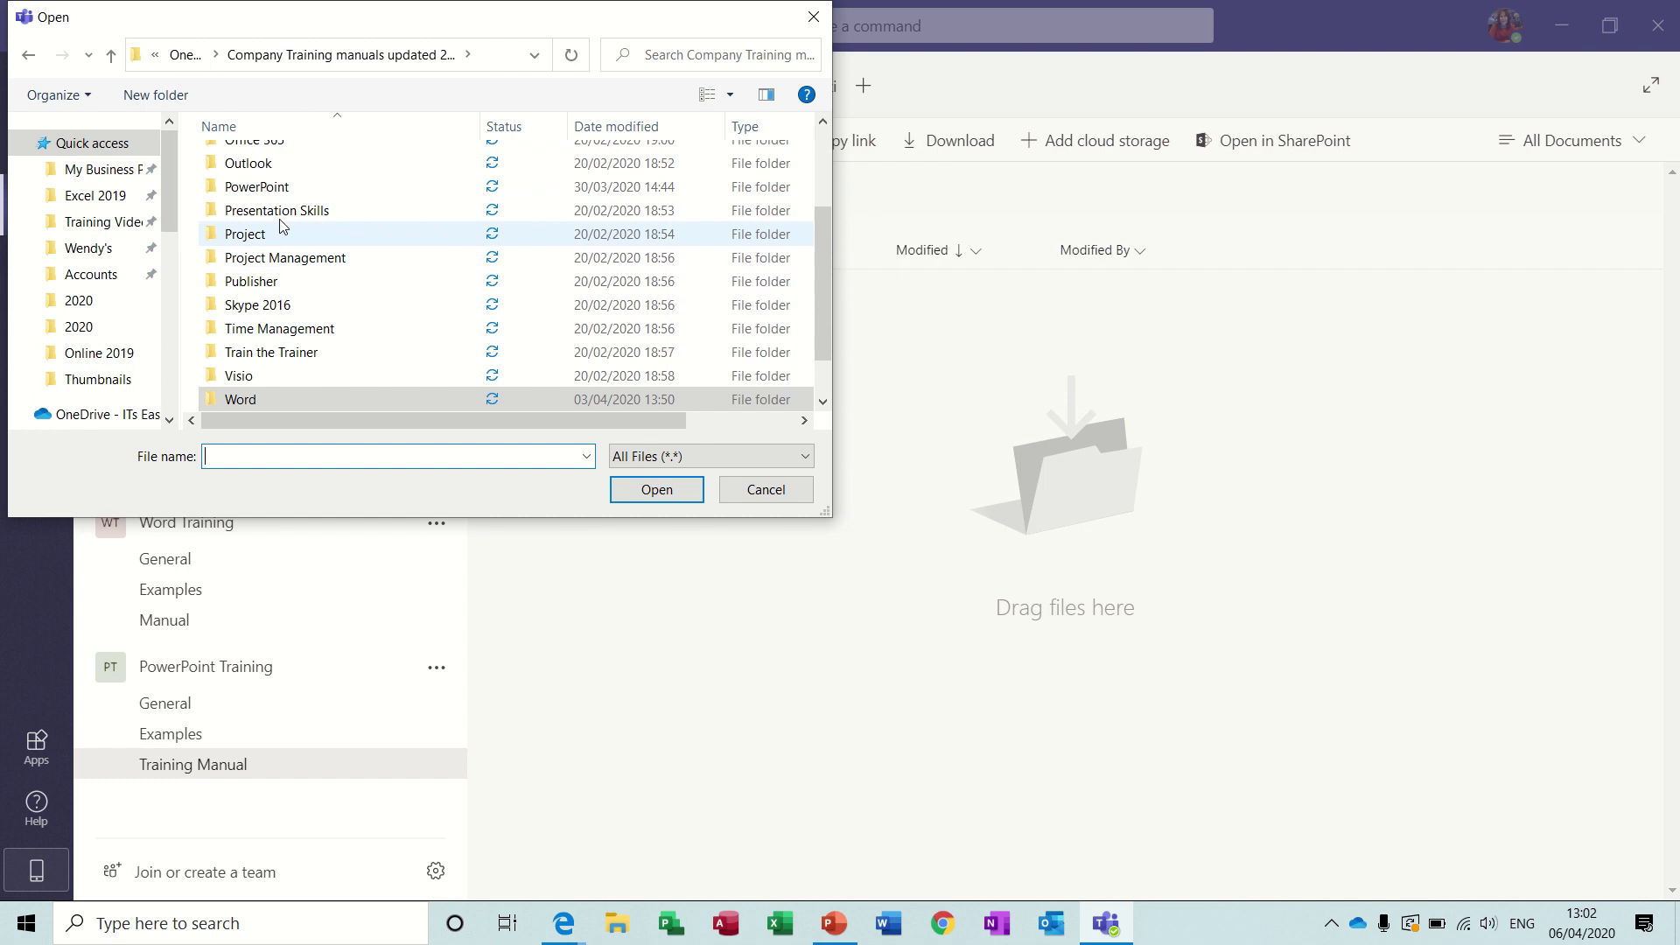
click(273, 191)
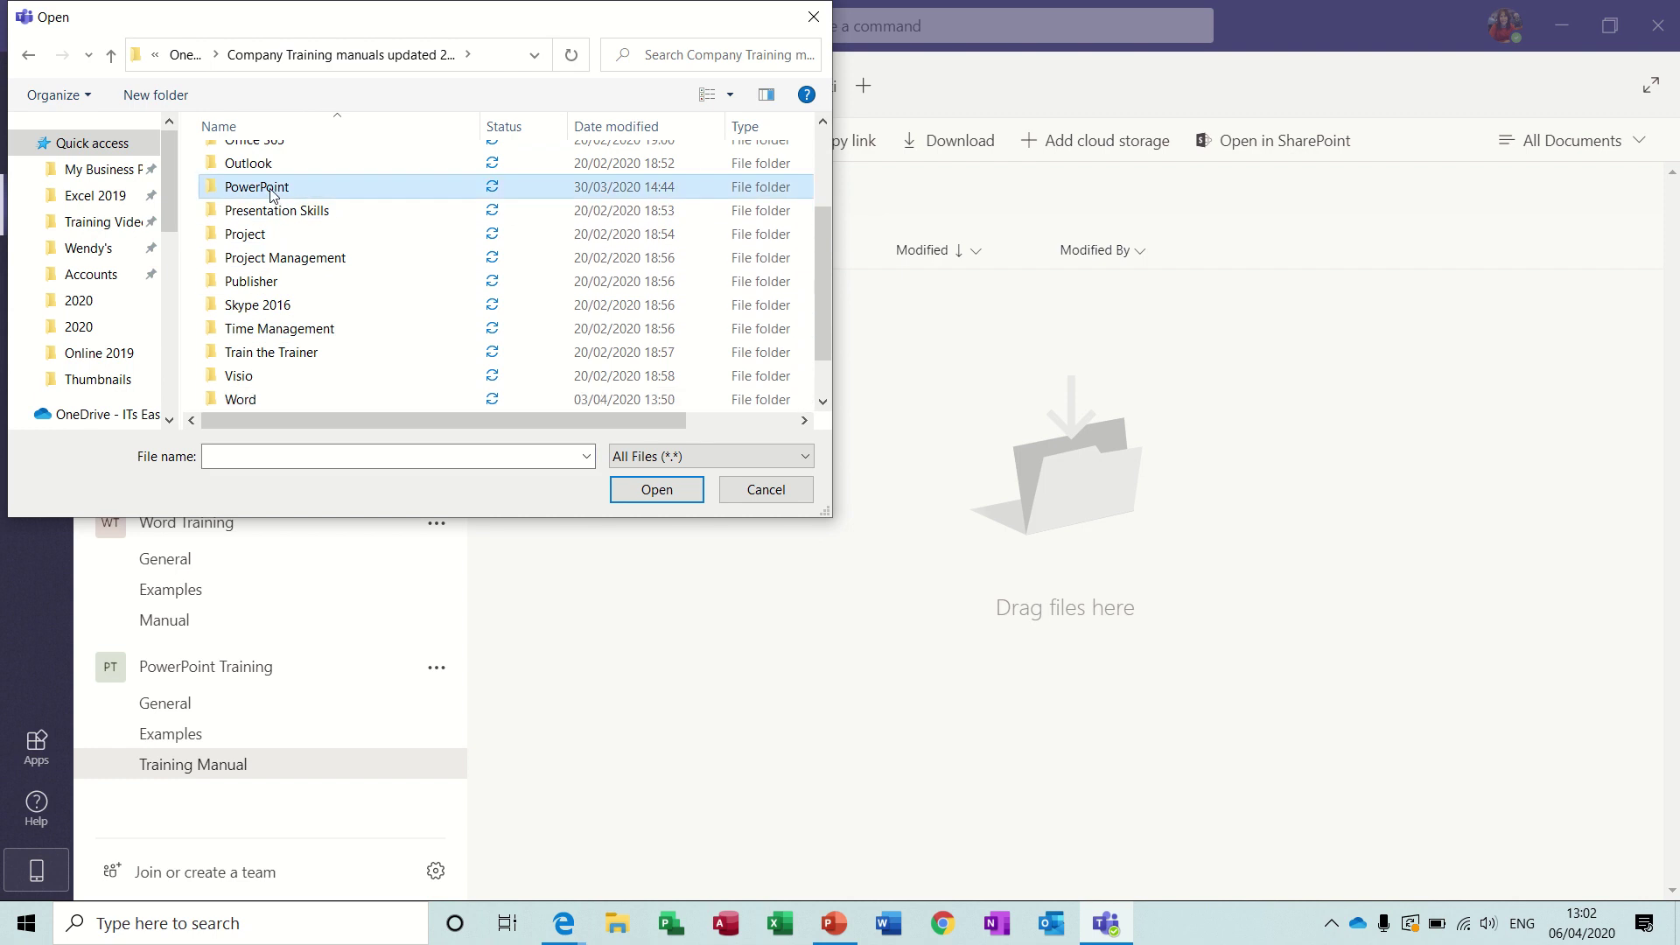
double_click(273, 194)
click(280, 278)
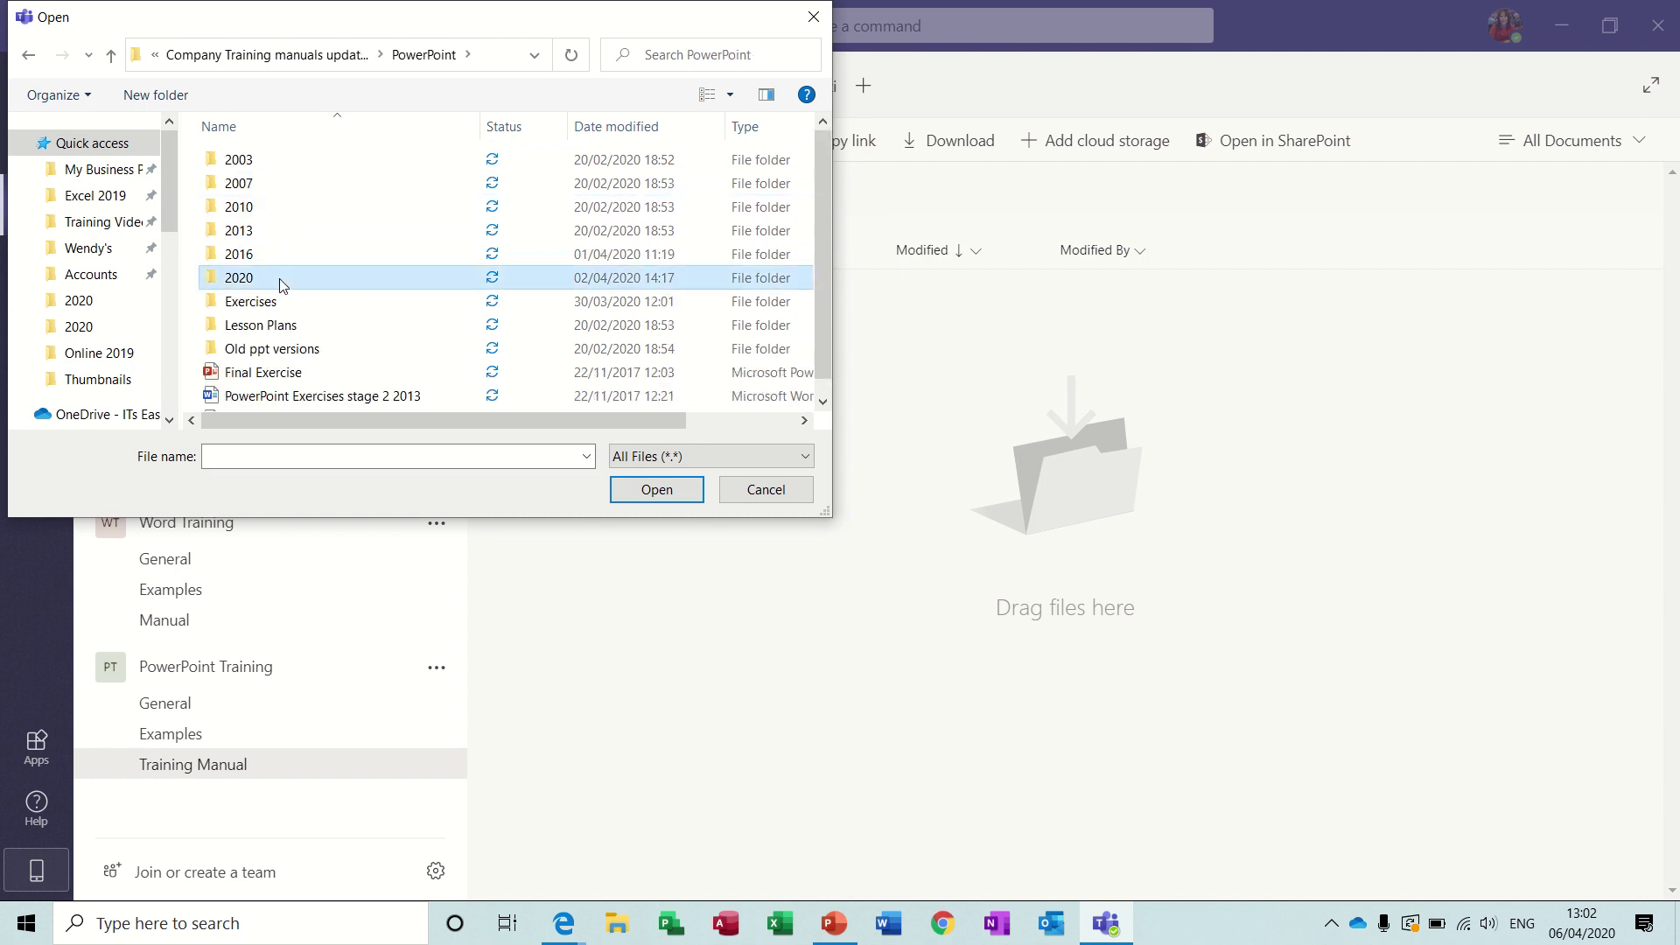
double_click(280, 278)
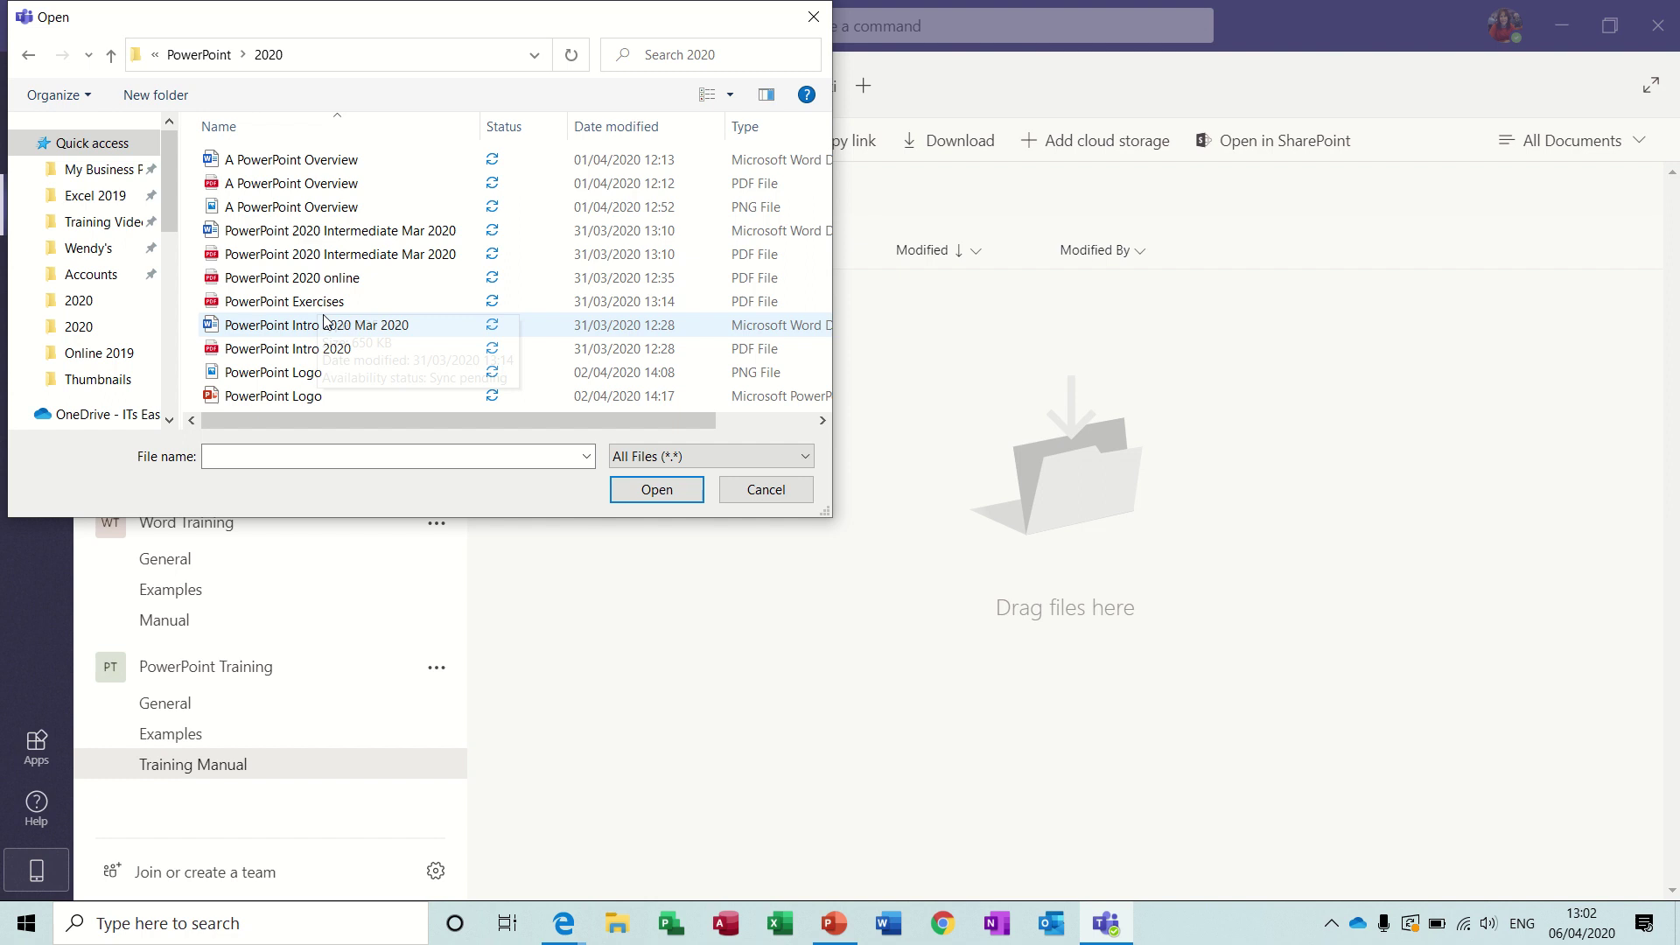
click(663, 492)
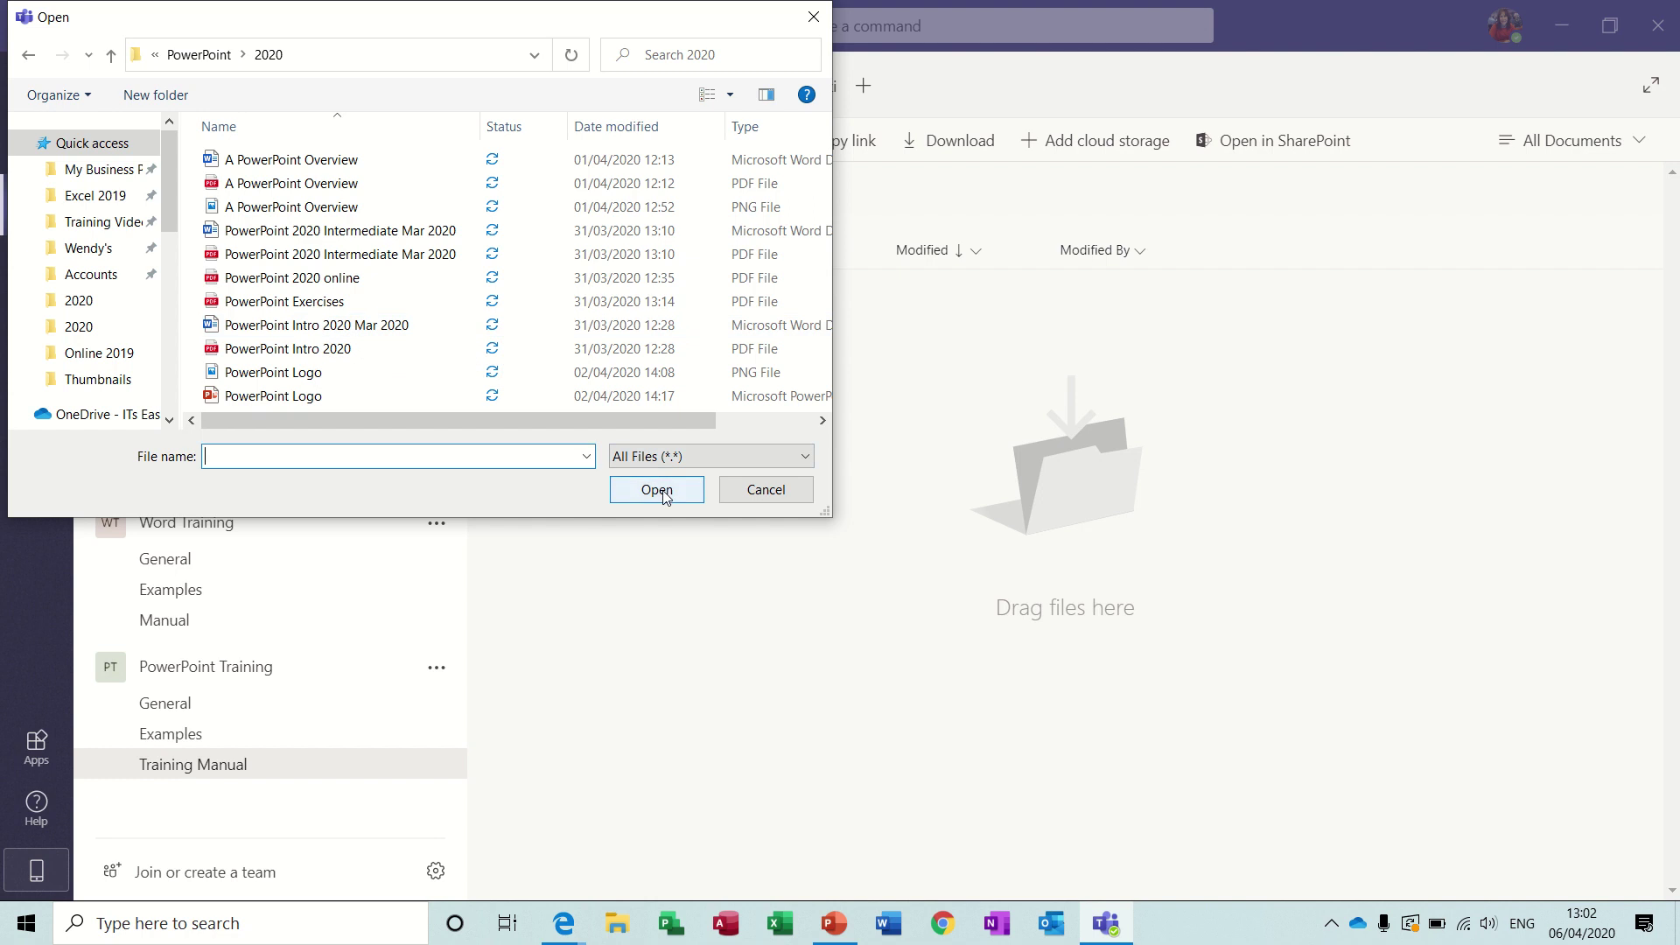
click(356, 184)
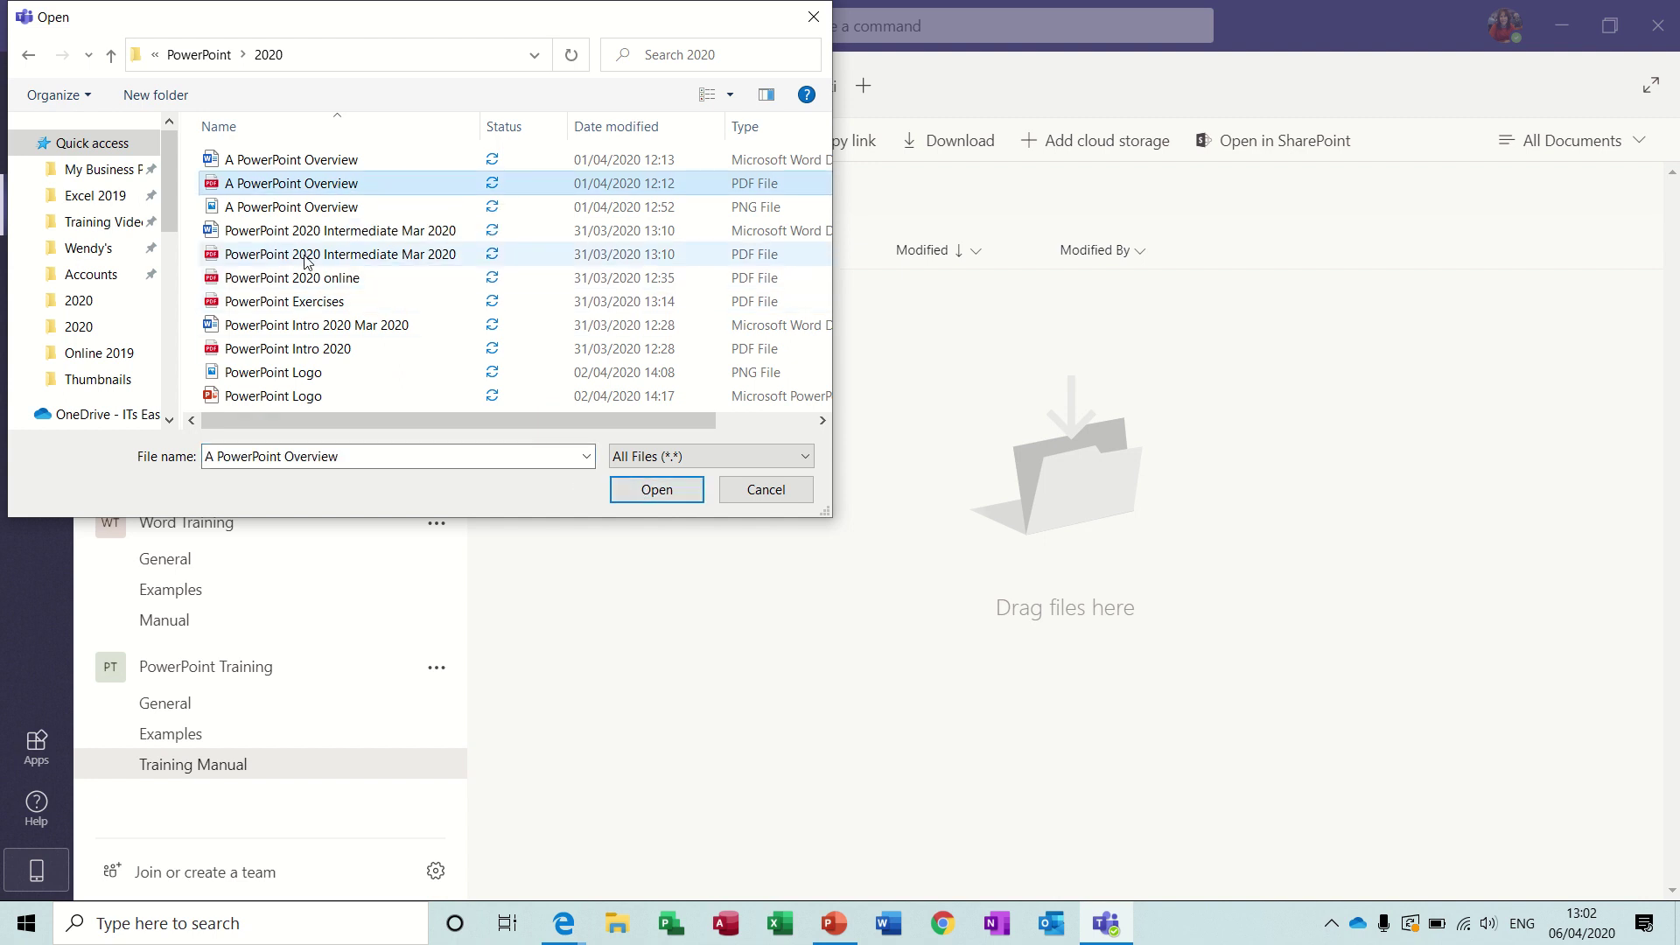
click(304, 349)
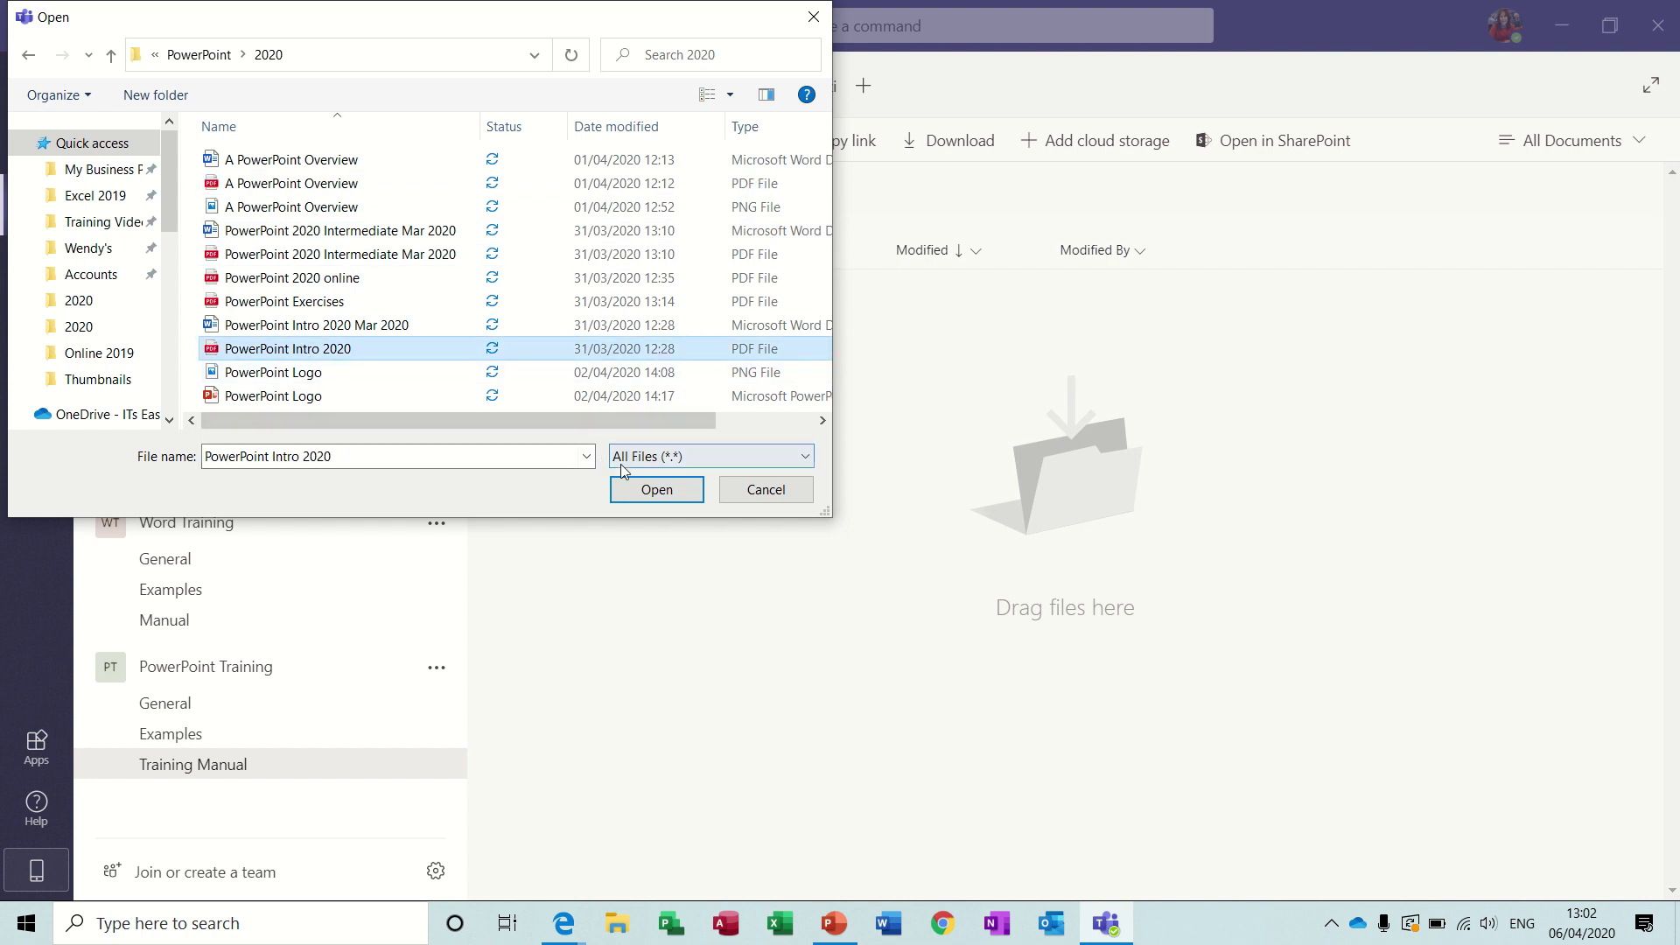
click(647, 490)
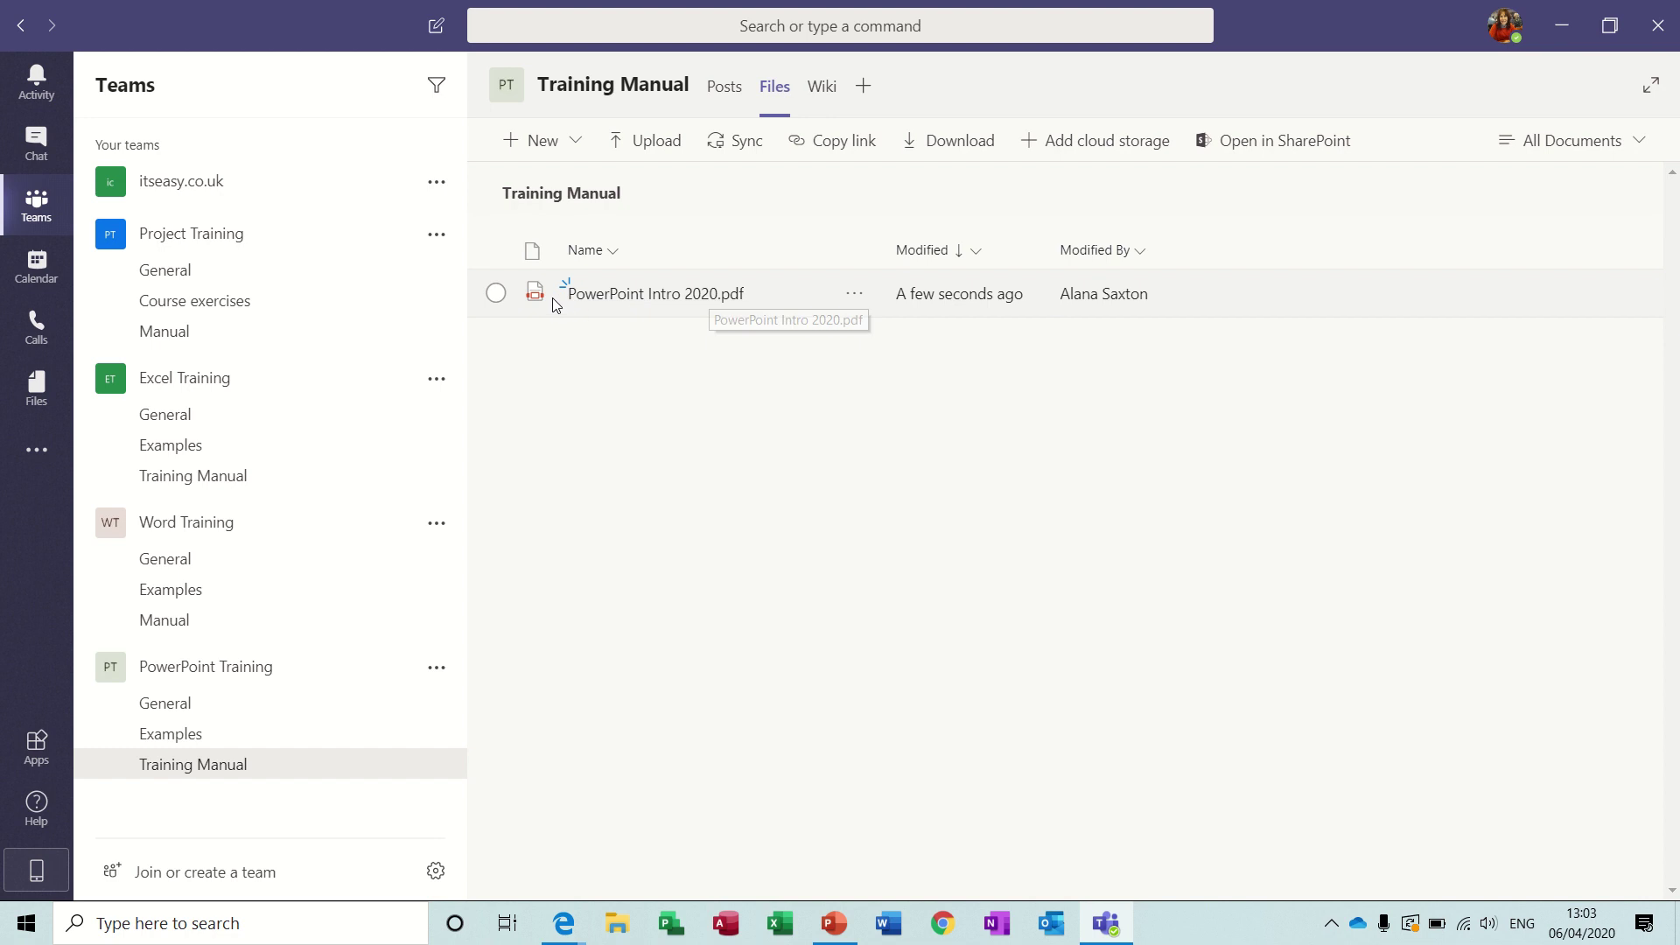
Step: Add a PDF tab named "PDF Intro" to the Training Manual channel, showing PowerPoint Intro 2020.pdf
click(862, 88)
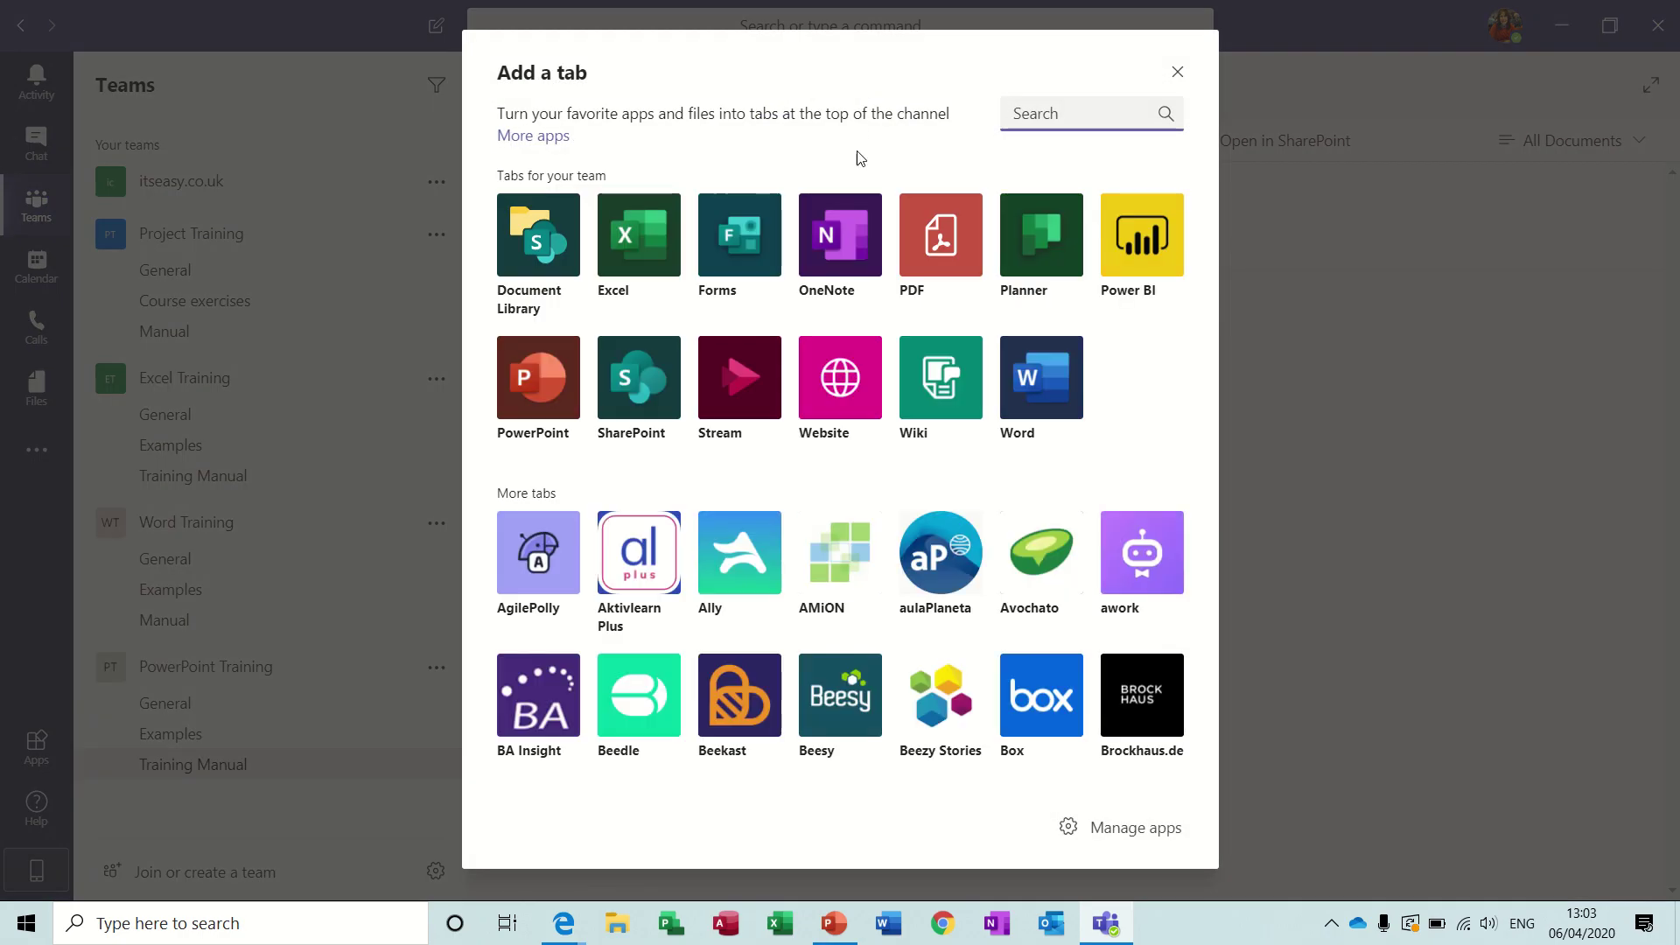
click(929, 252)
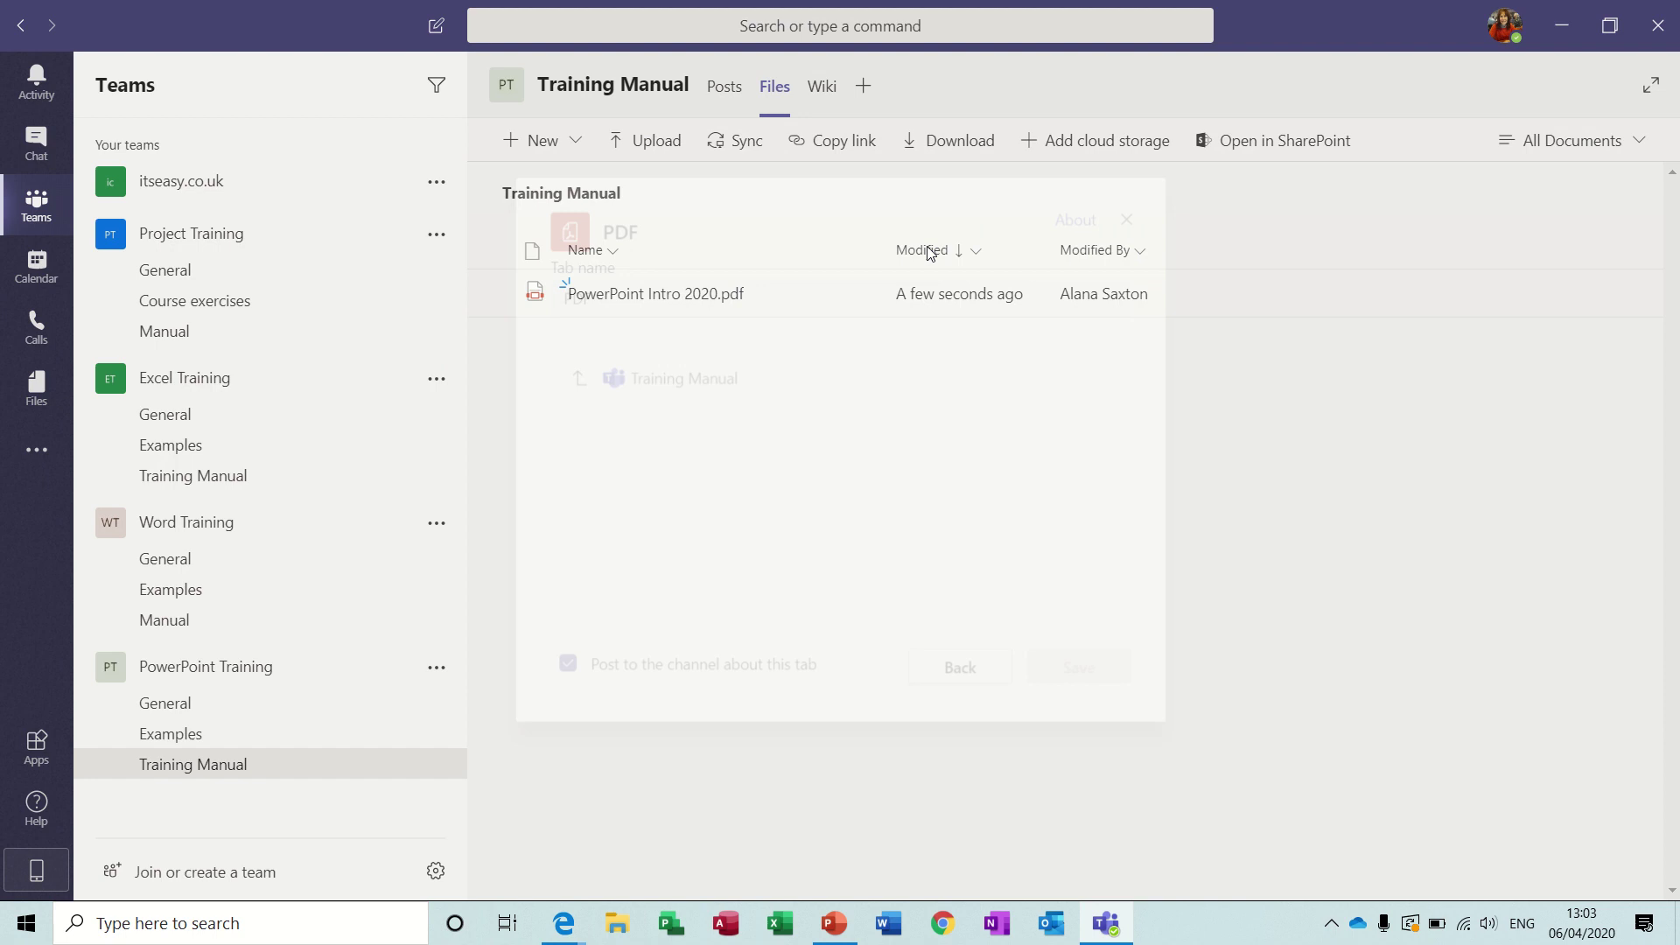
click(692, 444)
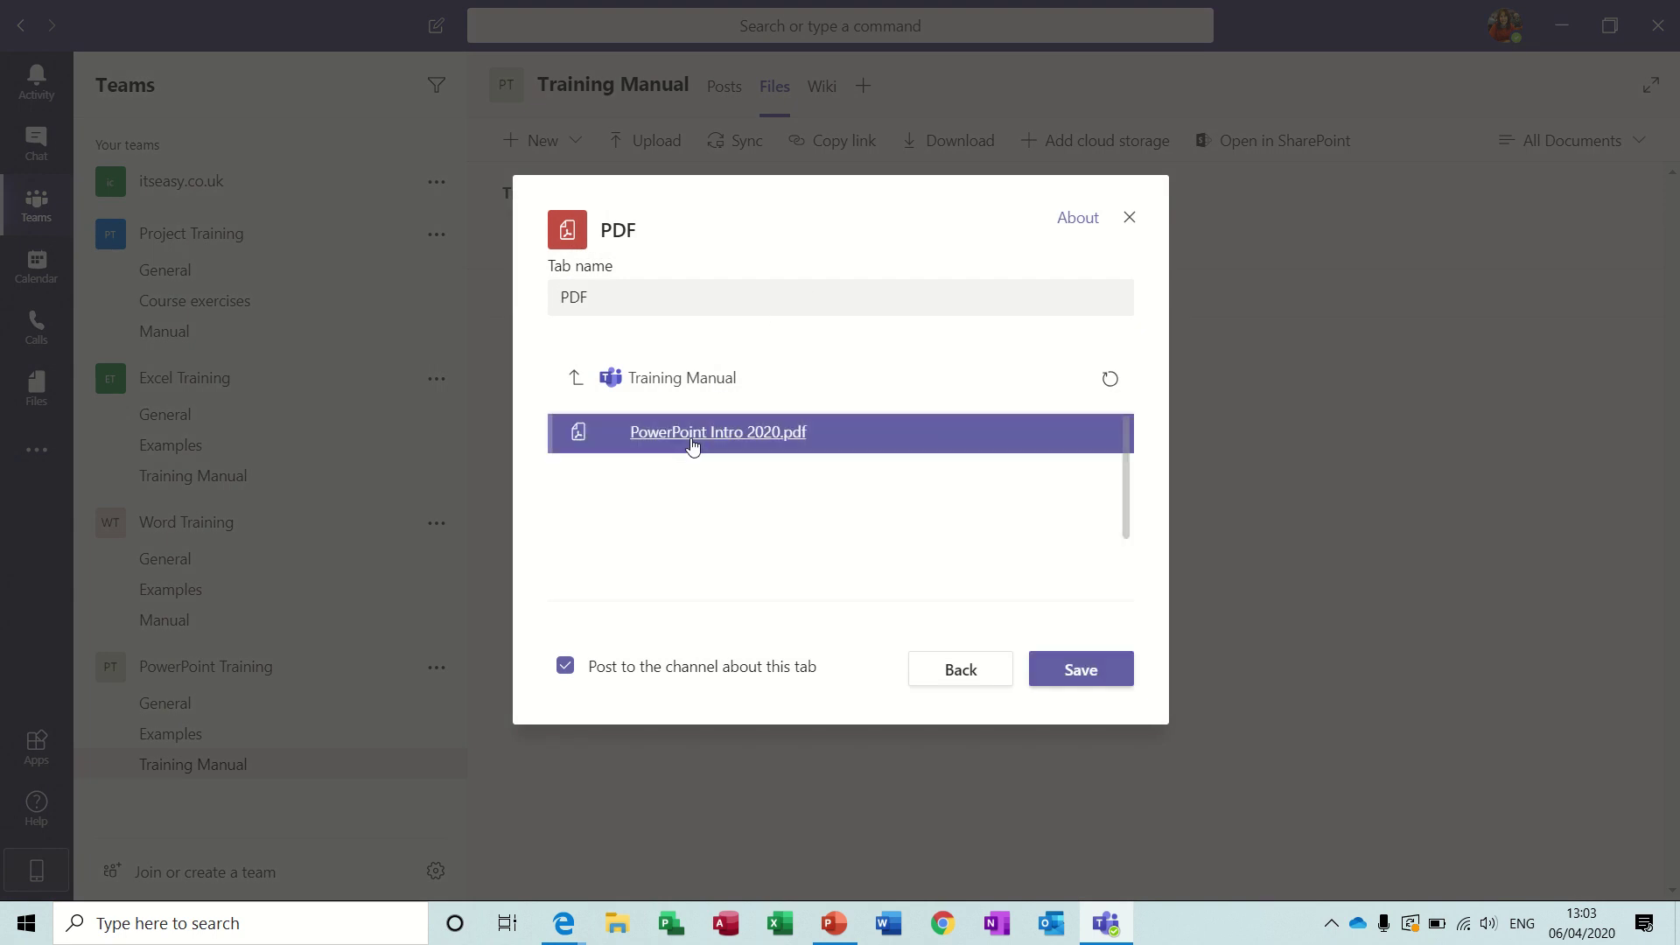
click(647, 298)
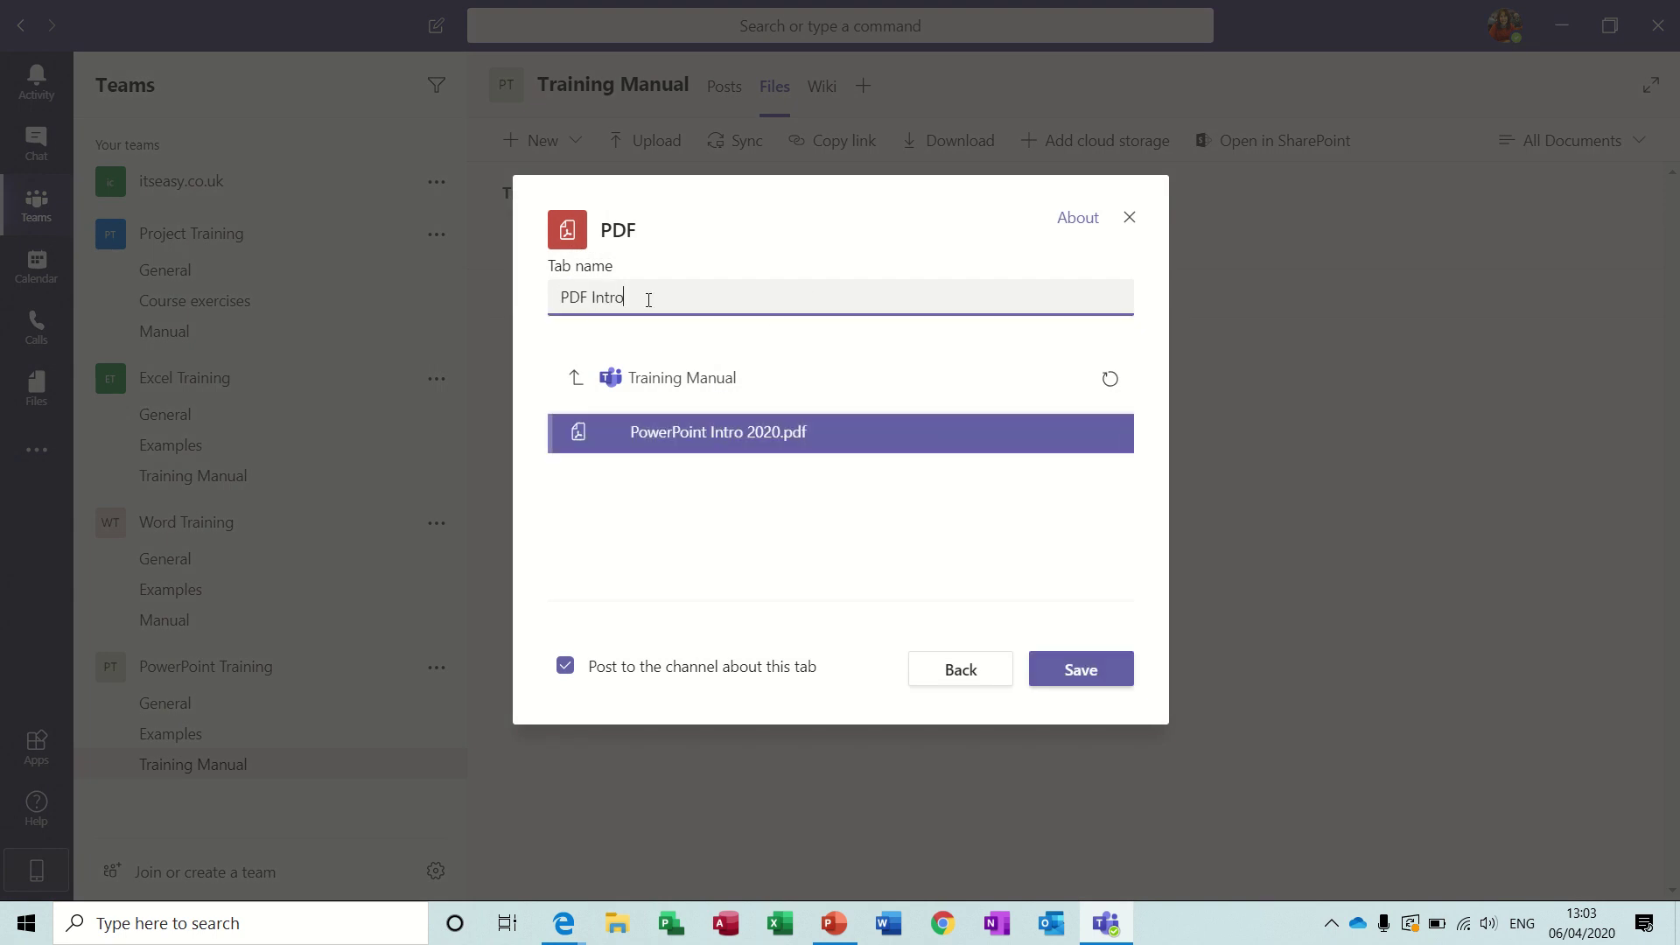
text(Intro)
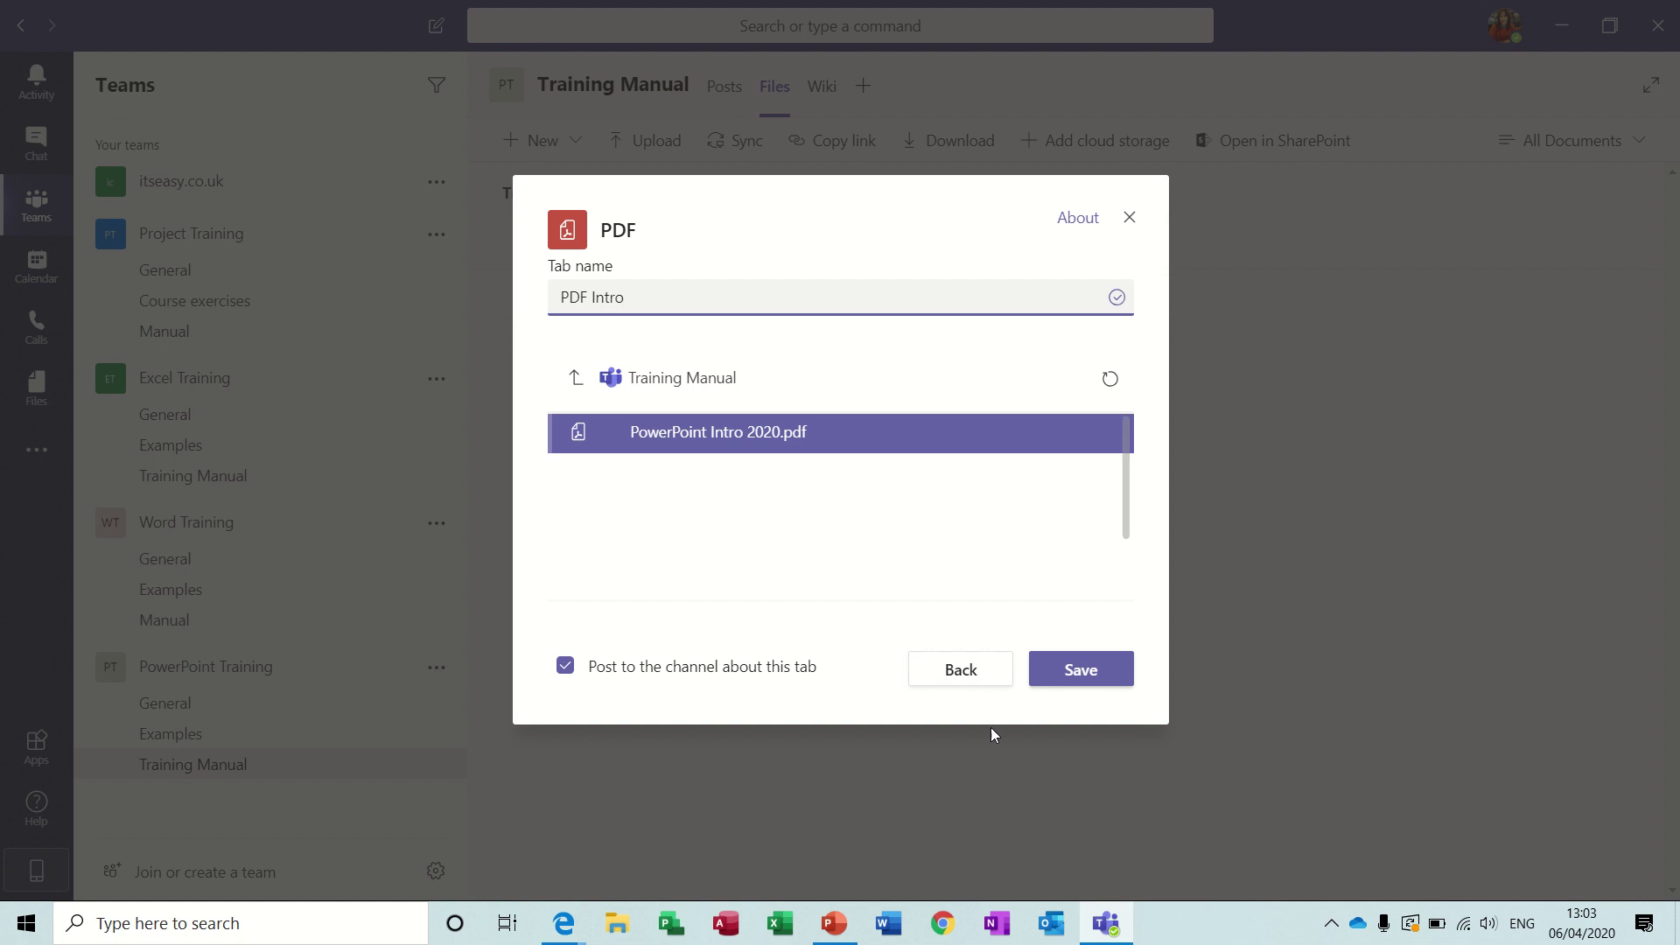
click(1062, 672)
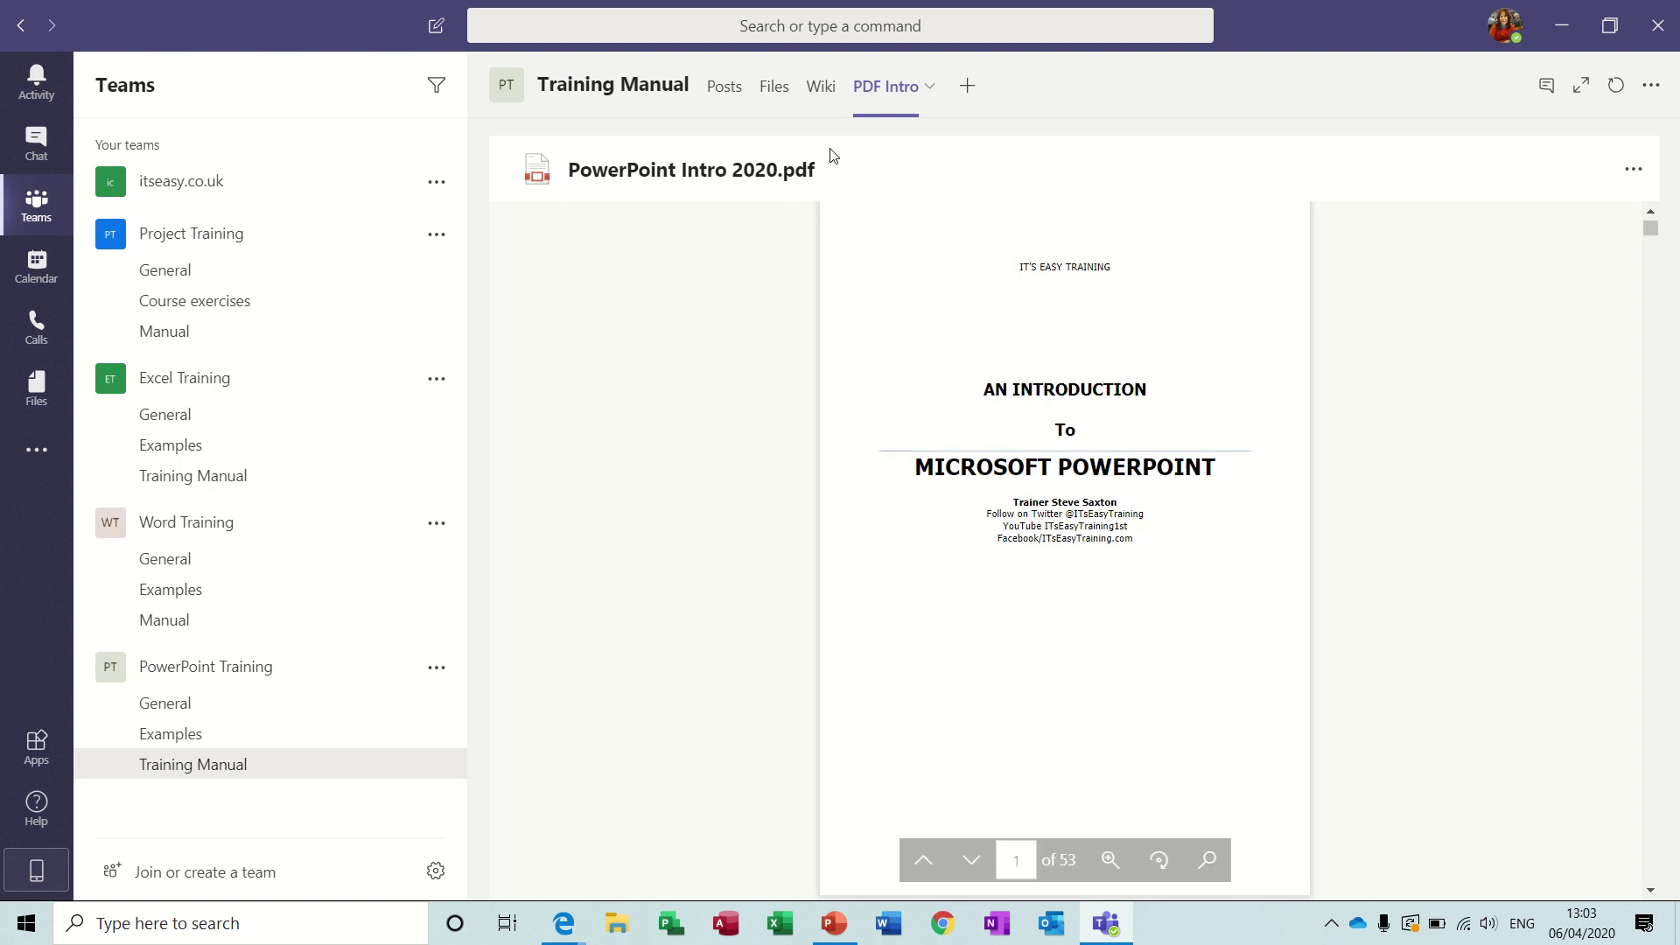
Step: Review the files and PDF tabs in the Training Manual channels of the PowerPoint Training and Excel Training teams
click(772, 91)
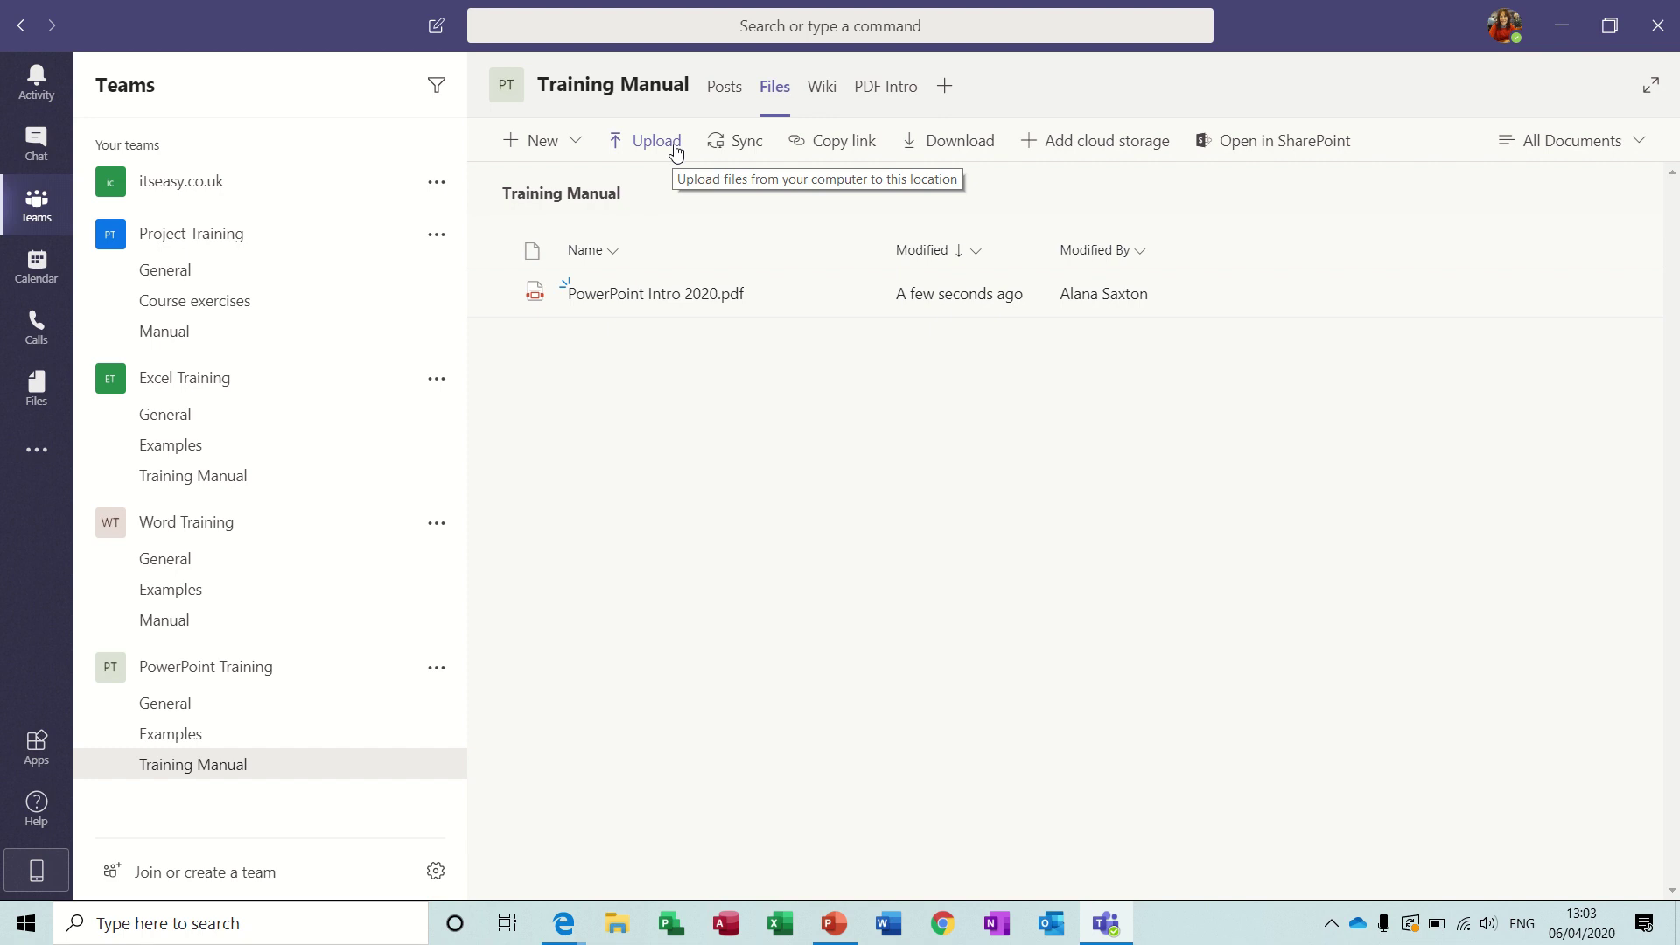
click(886, 88)
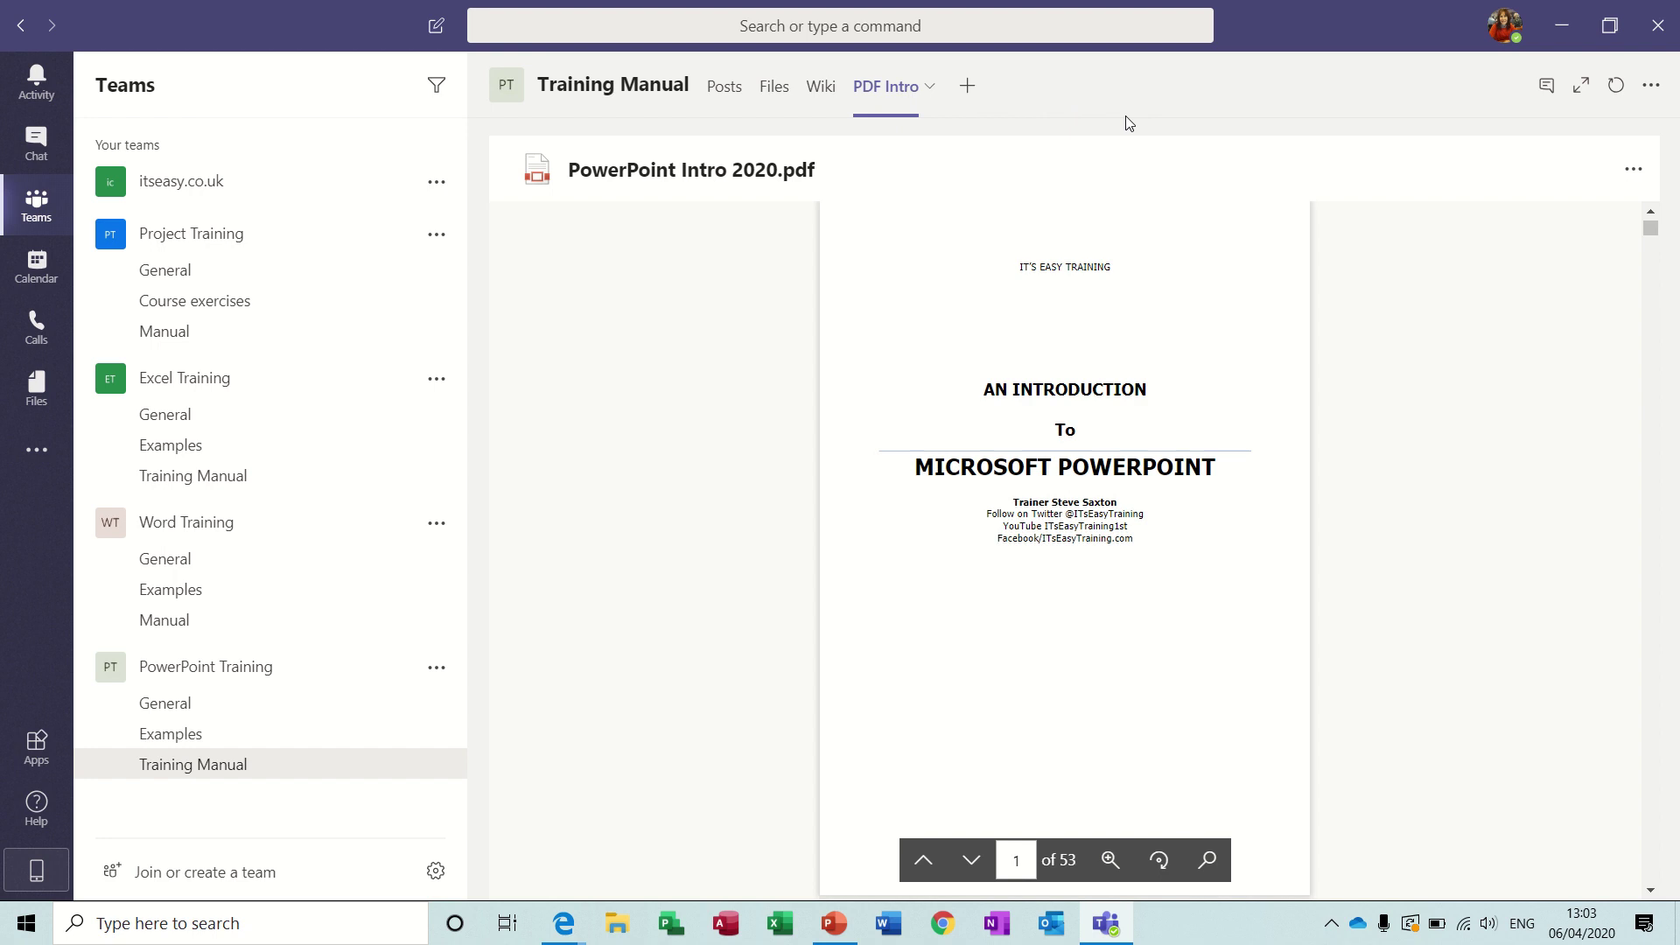
click(218, 482)
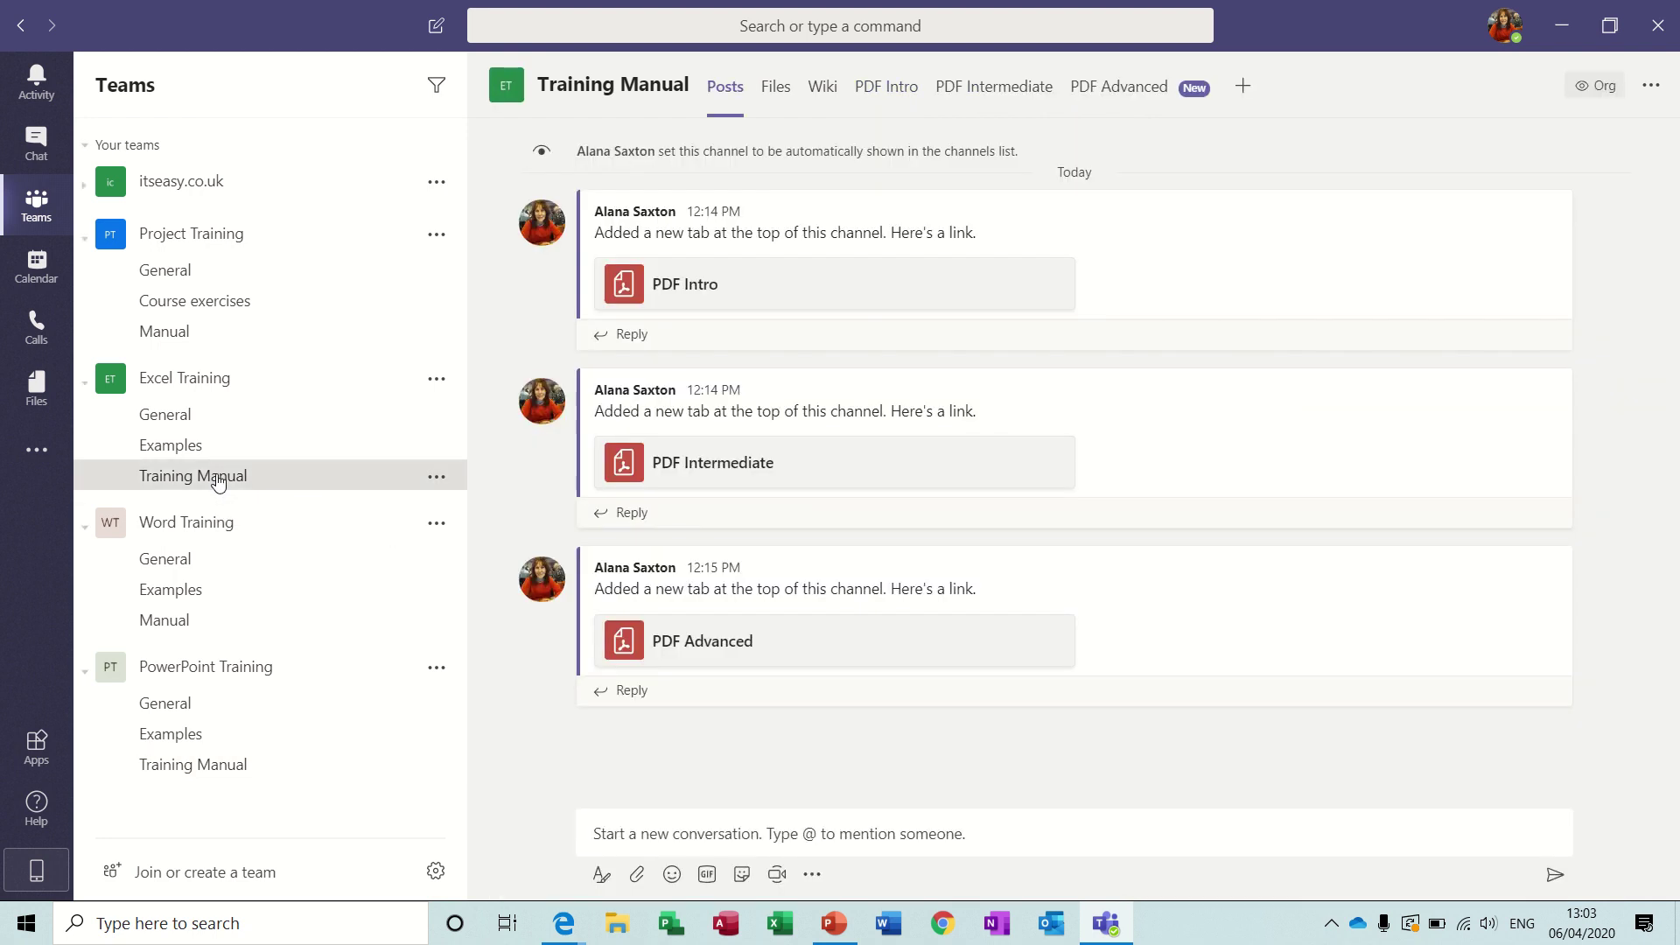
click(896, 97)
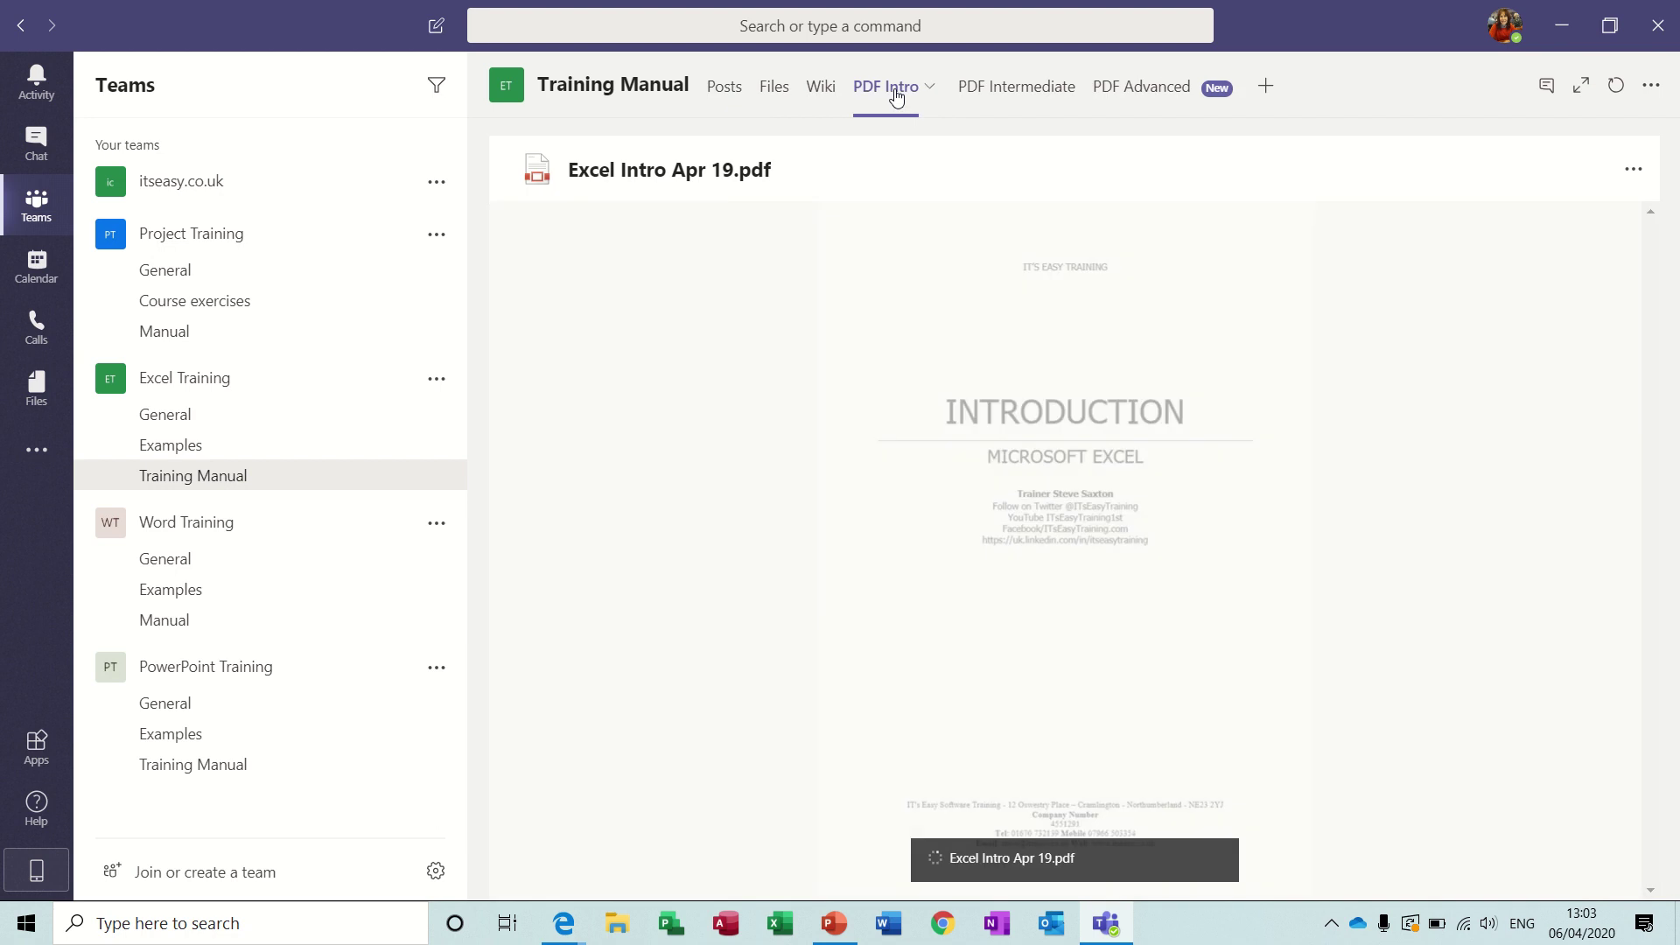
click(989, 99)
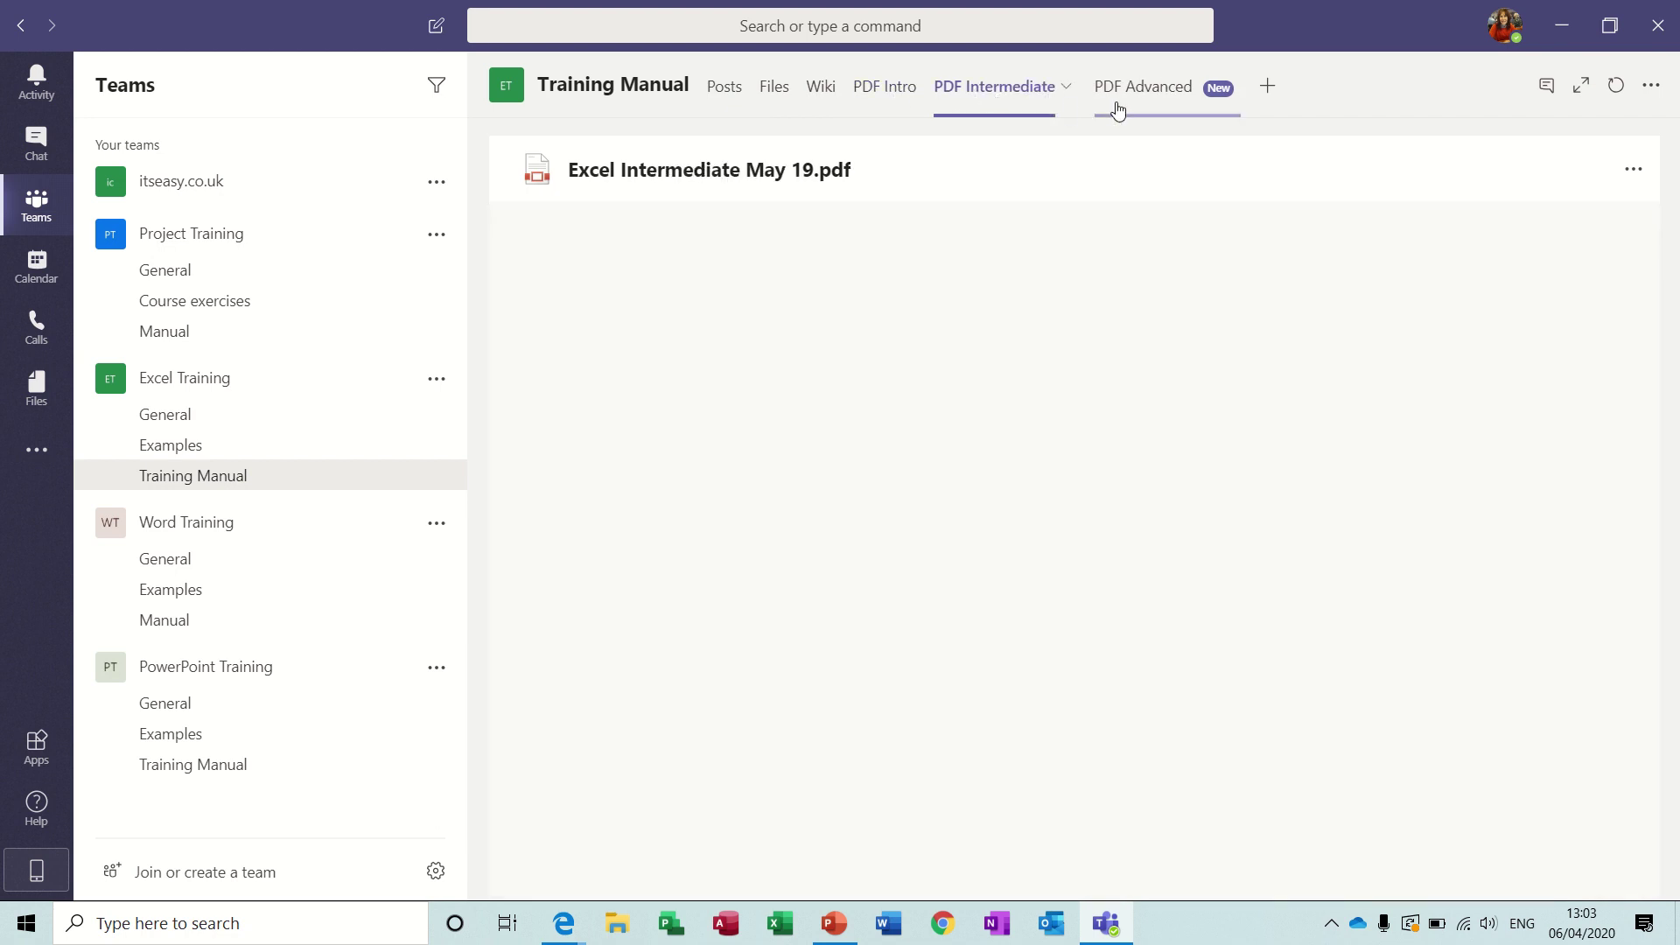
click(1147, 98)
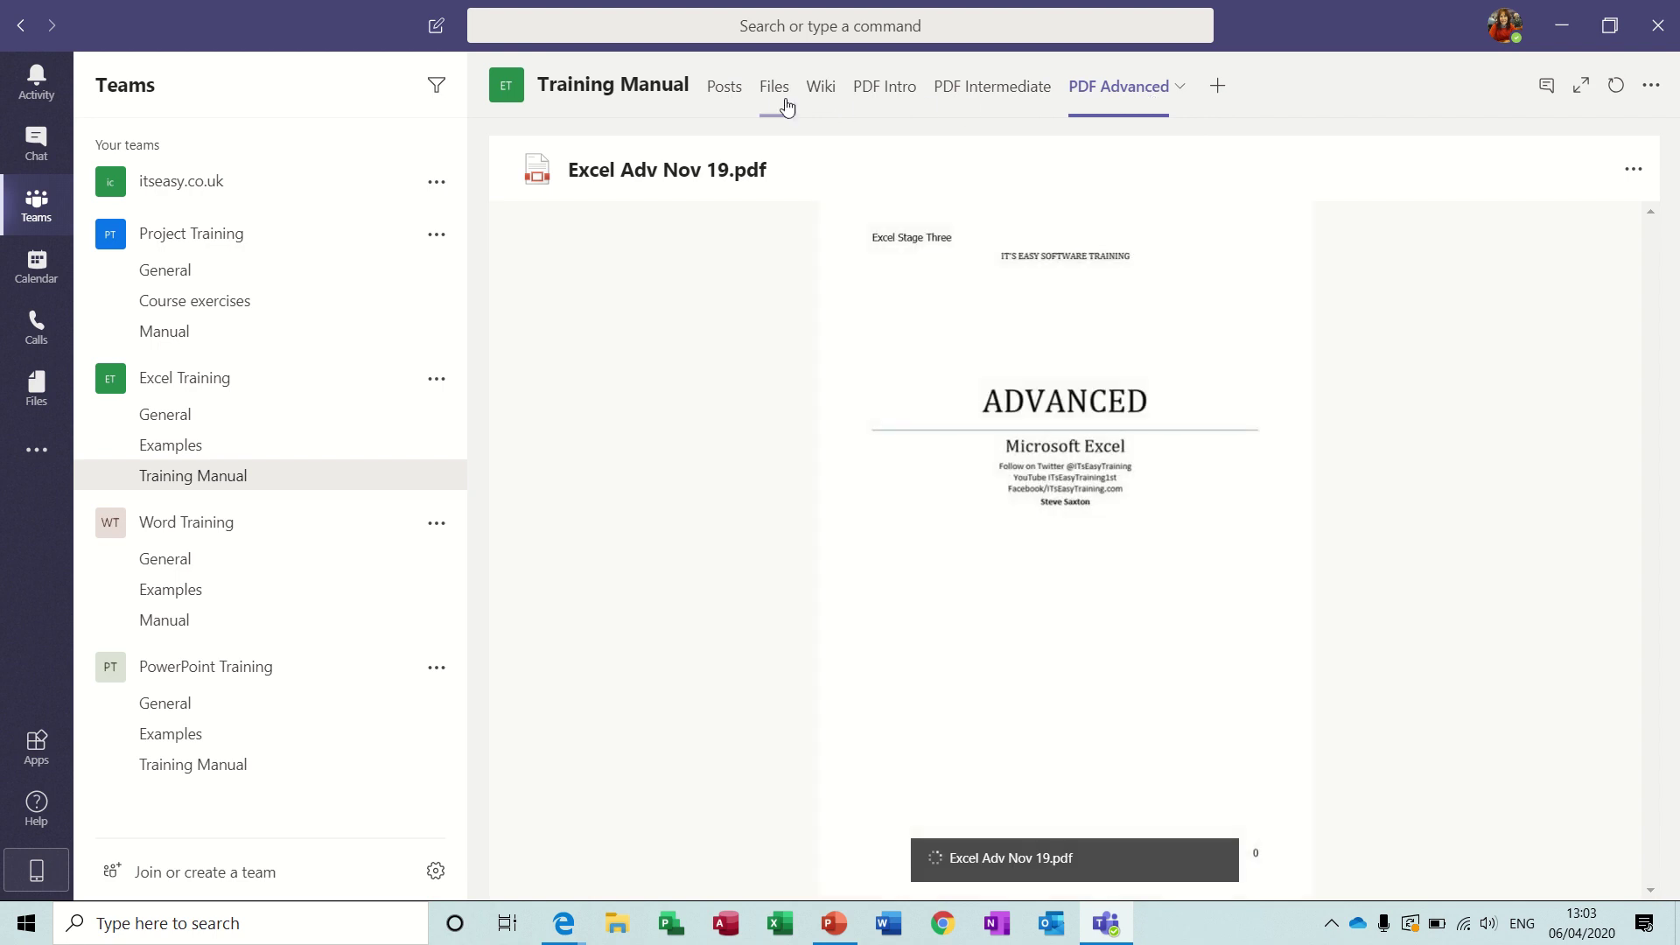
click(775, 91)
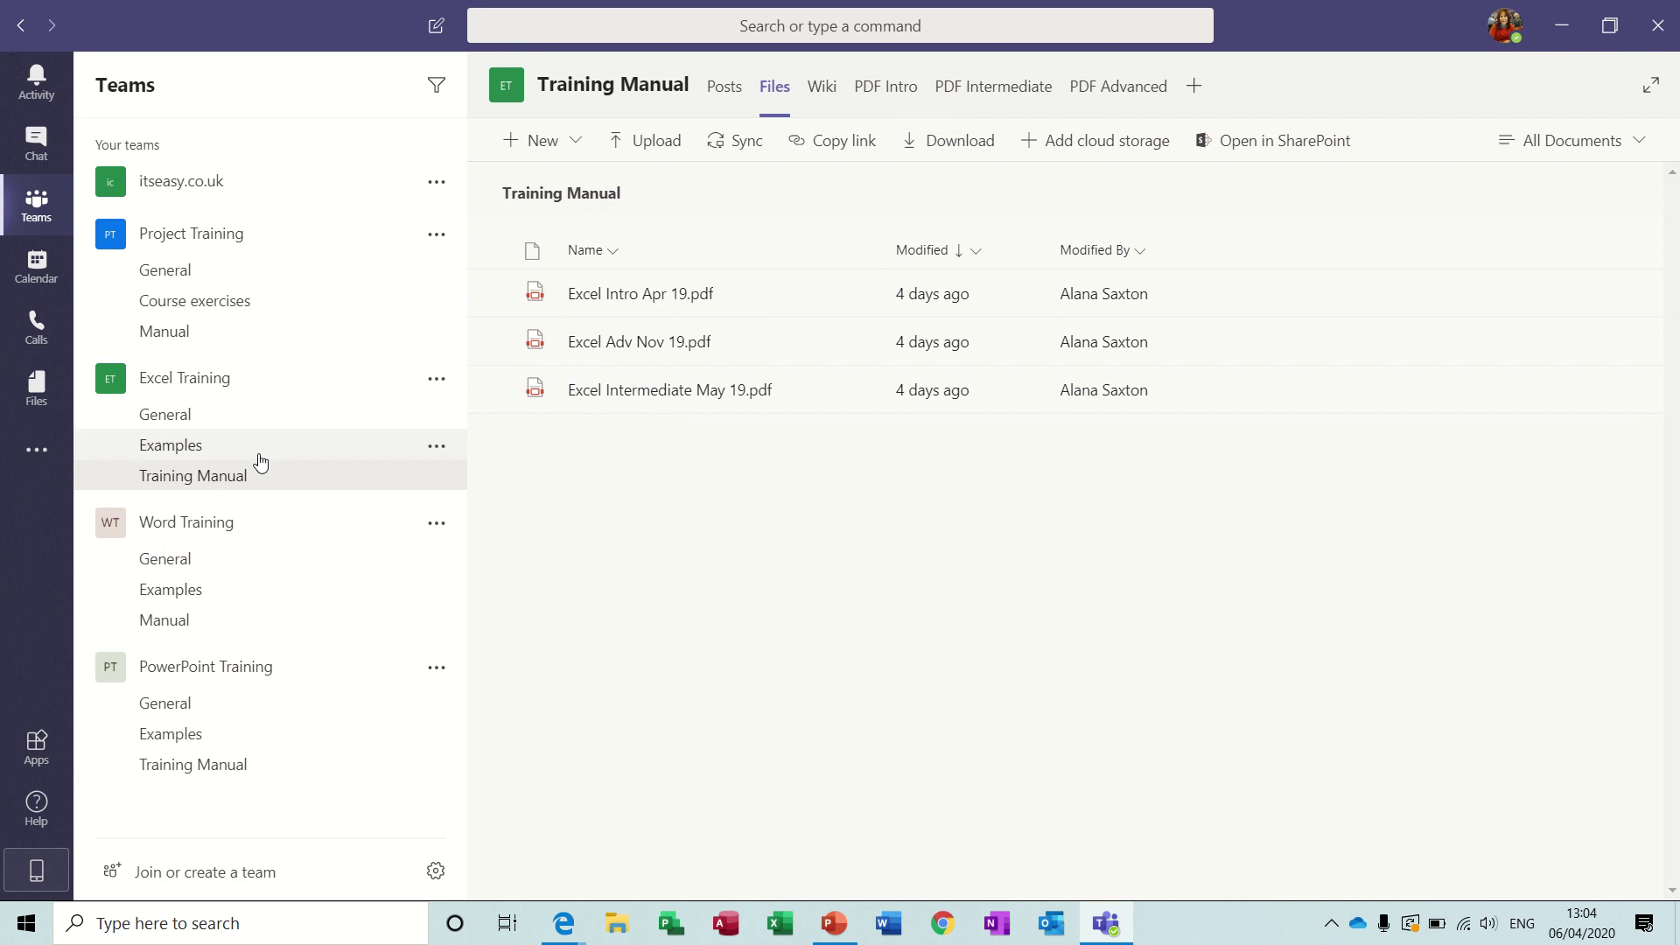
Step: Review the files in the Examples channels of the Excel Training and Word Training teams, including the Excel 2020 folder
click(199, 453)
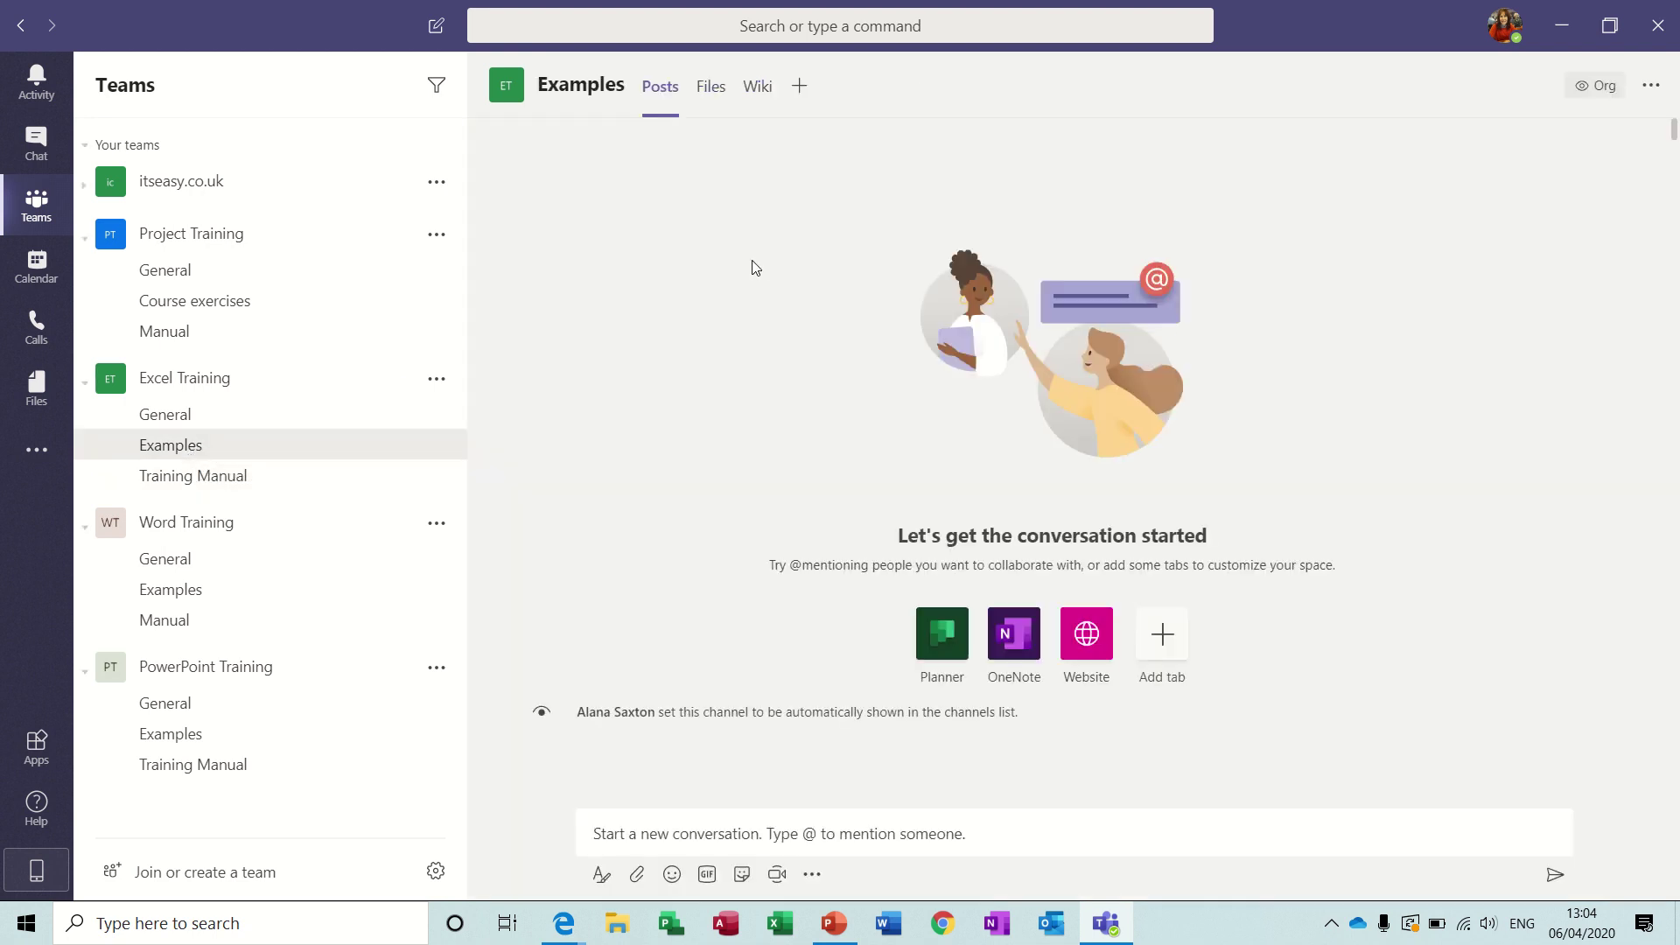
click(710, 88)
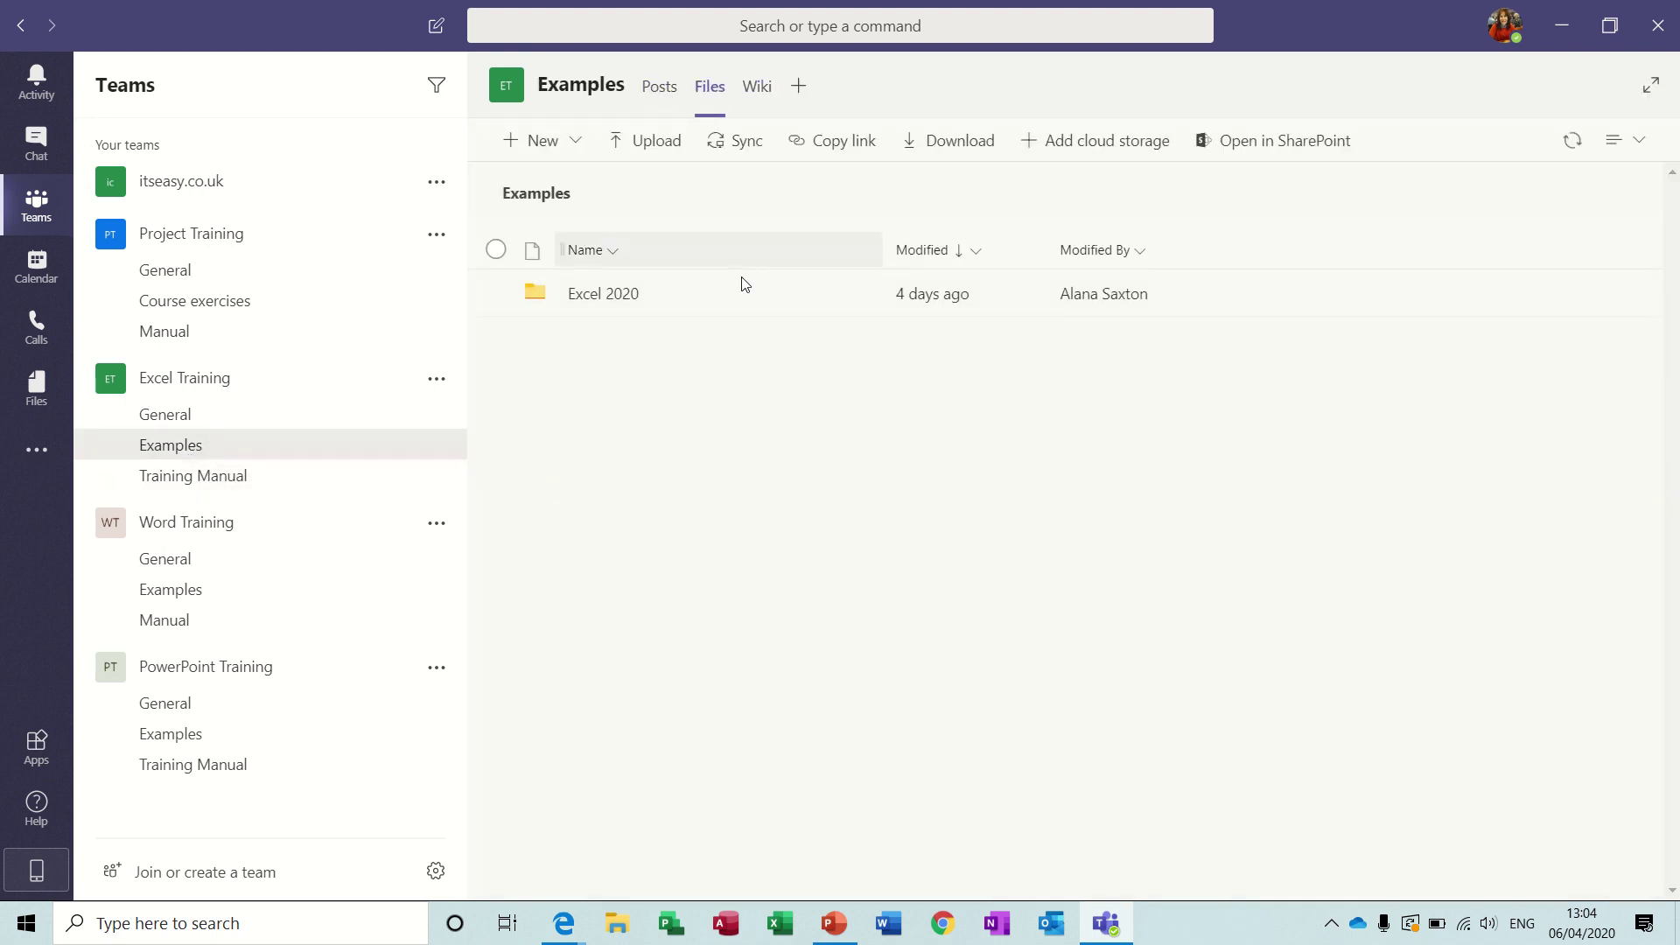
click(590, 301)
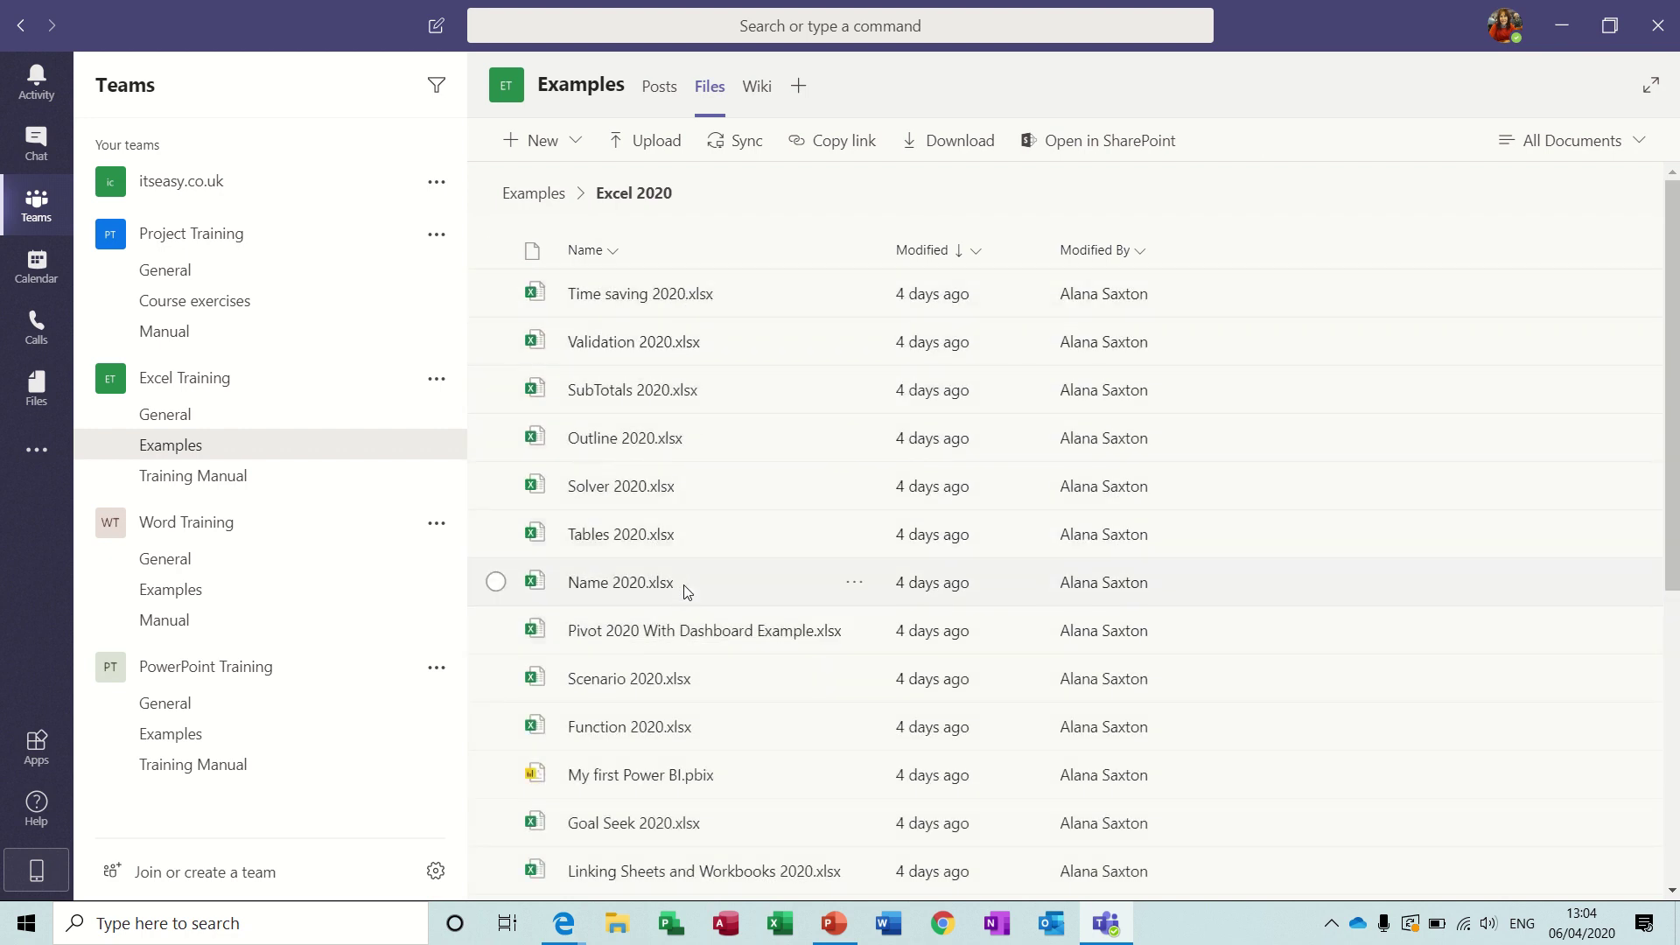
click(171, 592)
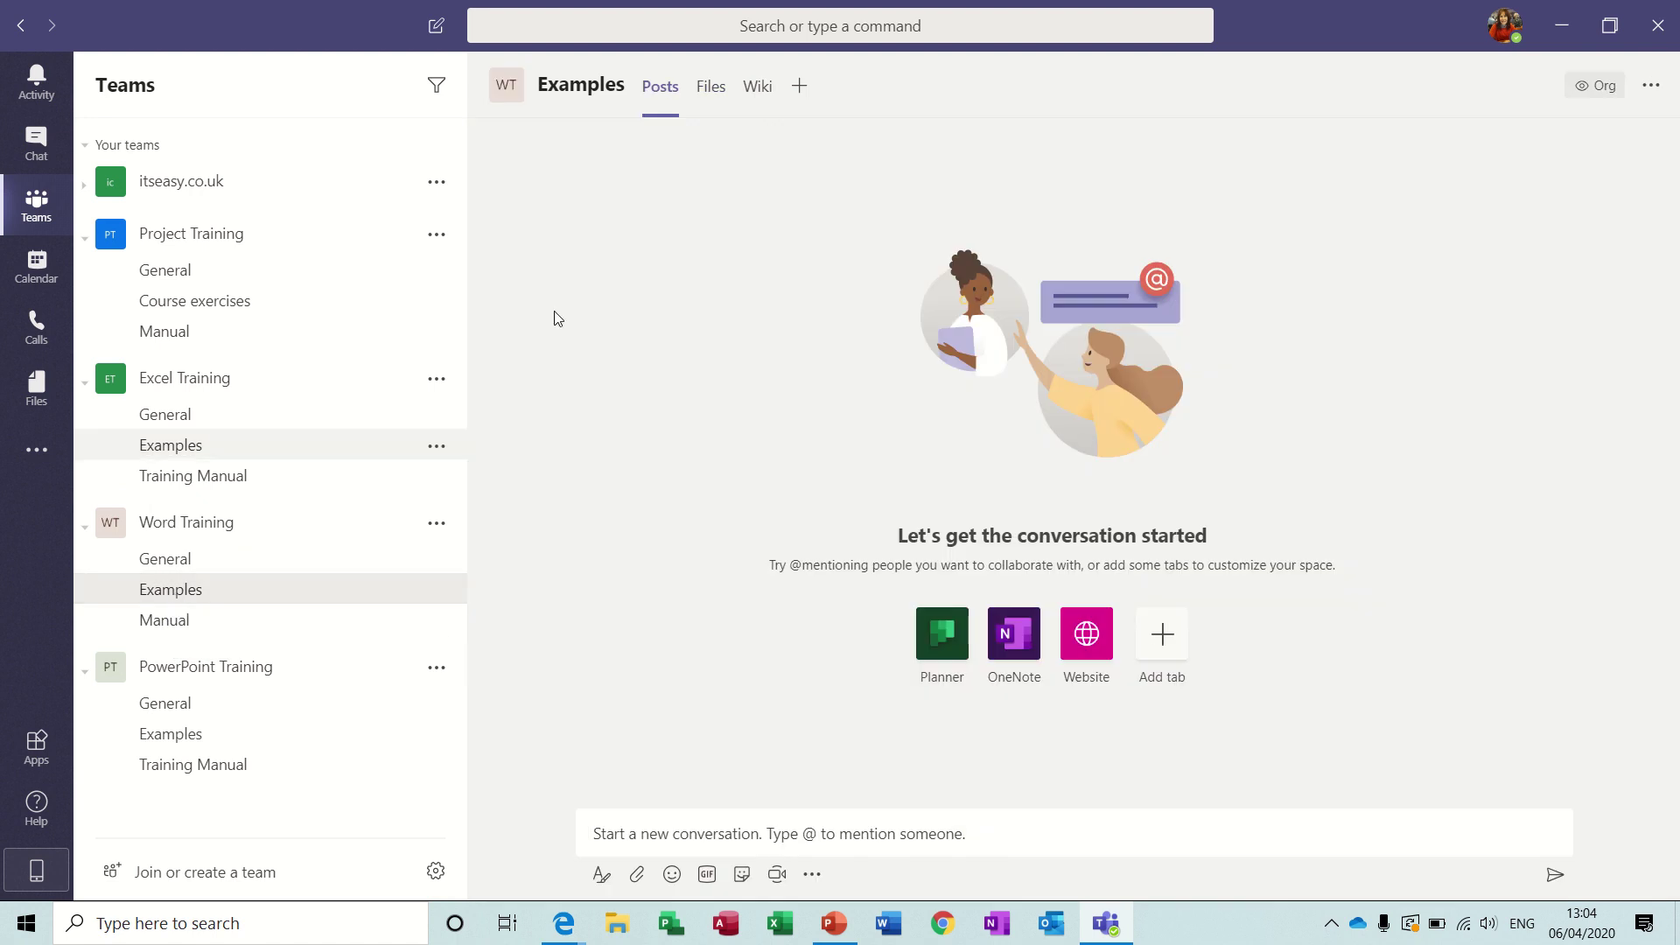
click(711, 87)
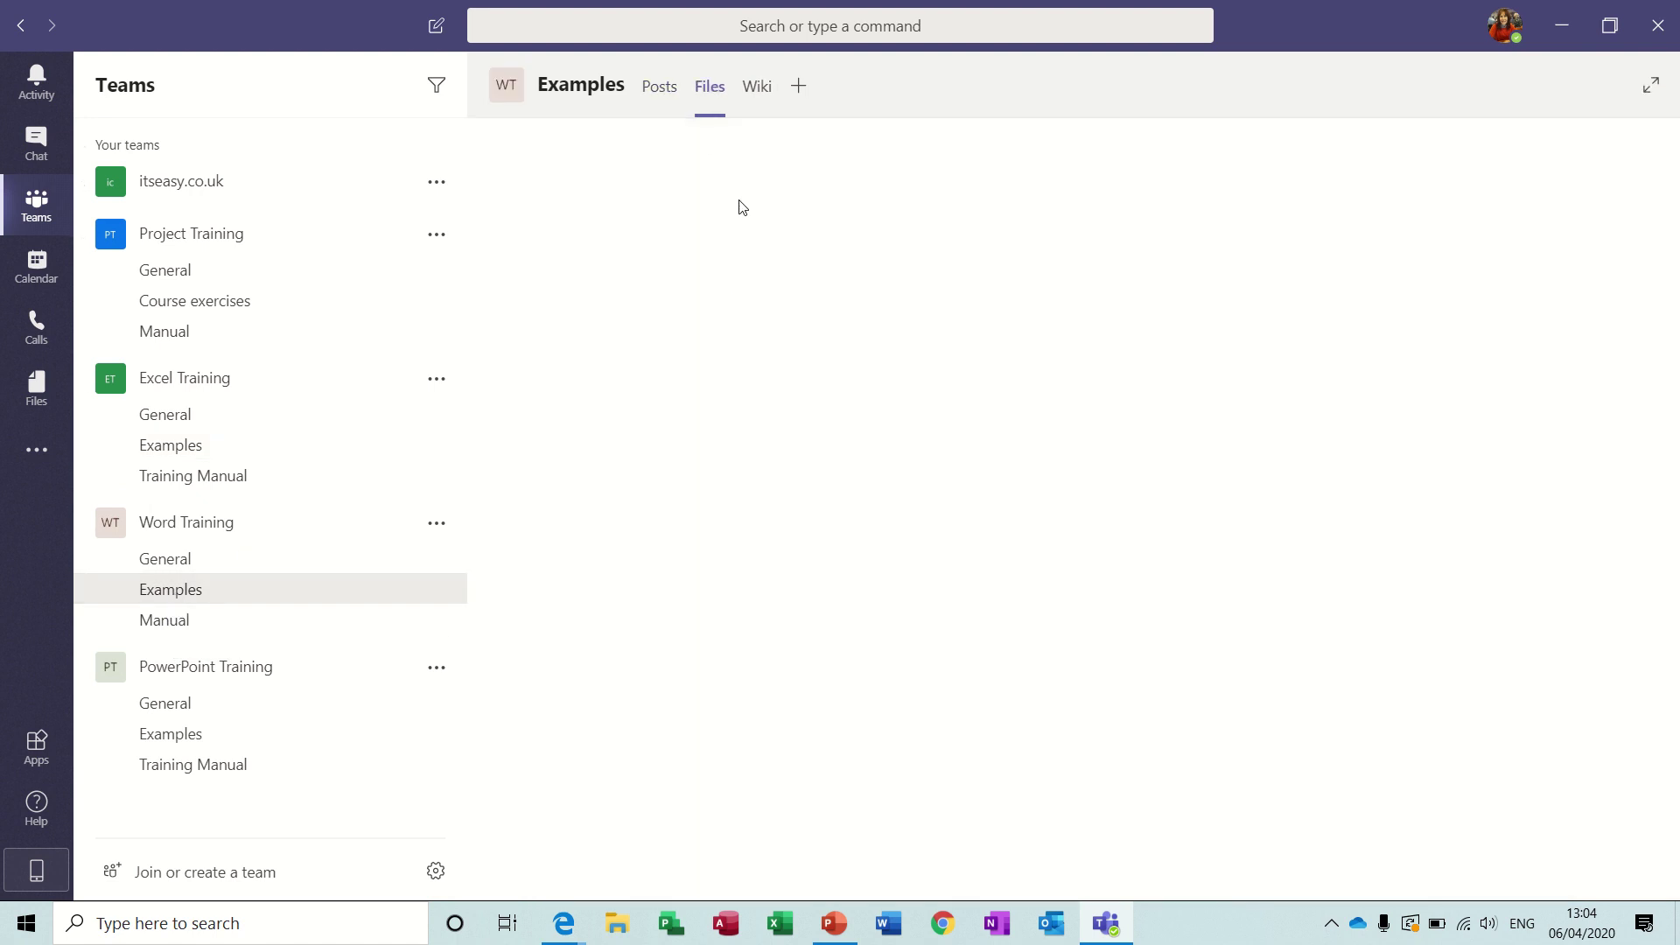
click(195, 451)
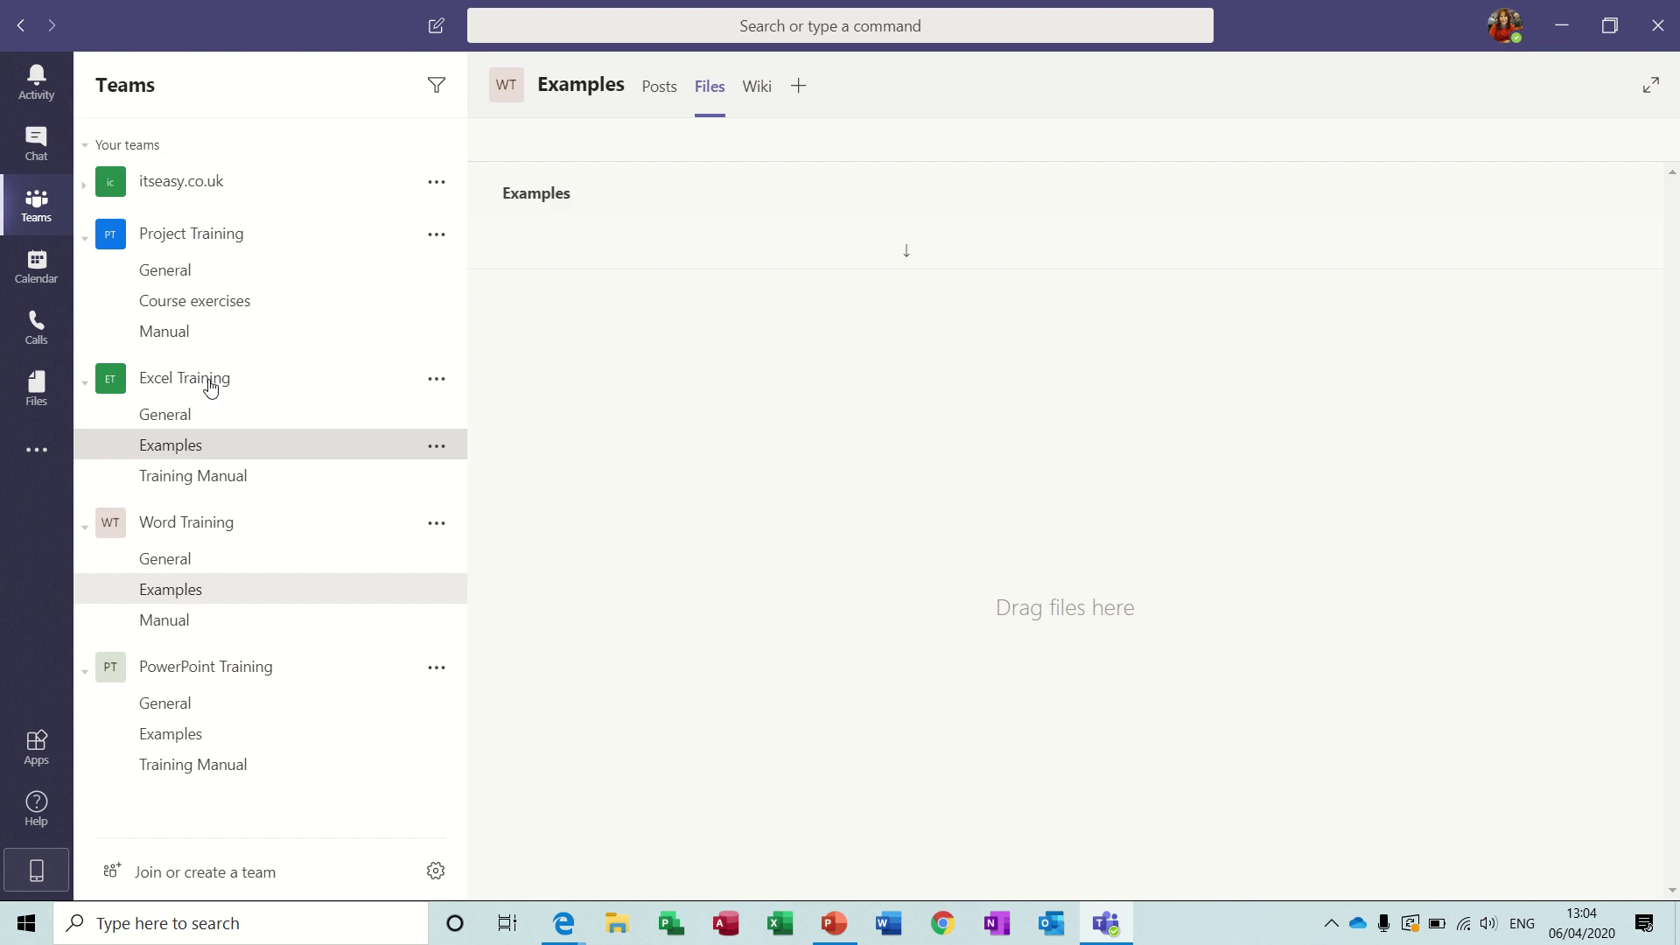
Step: View the Project training planner board in the Course exercises channel and the posts in PowerPoint Training's Examples and Training Manual channels
click(205, 312)
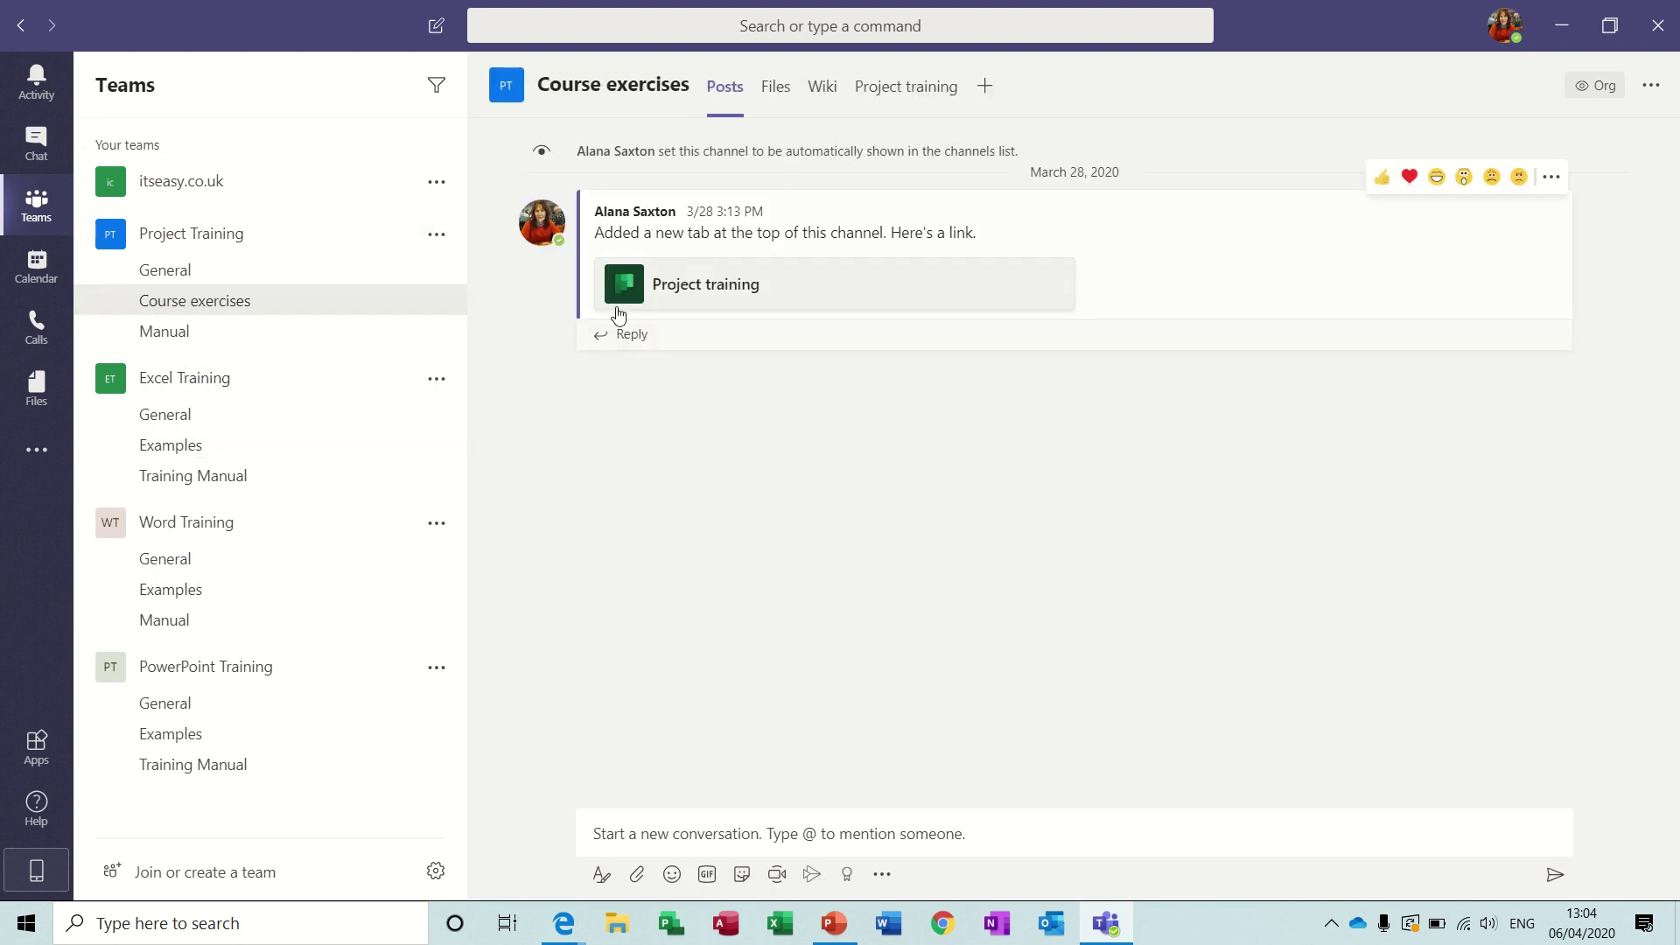
click(190, 744)
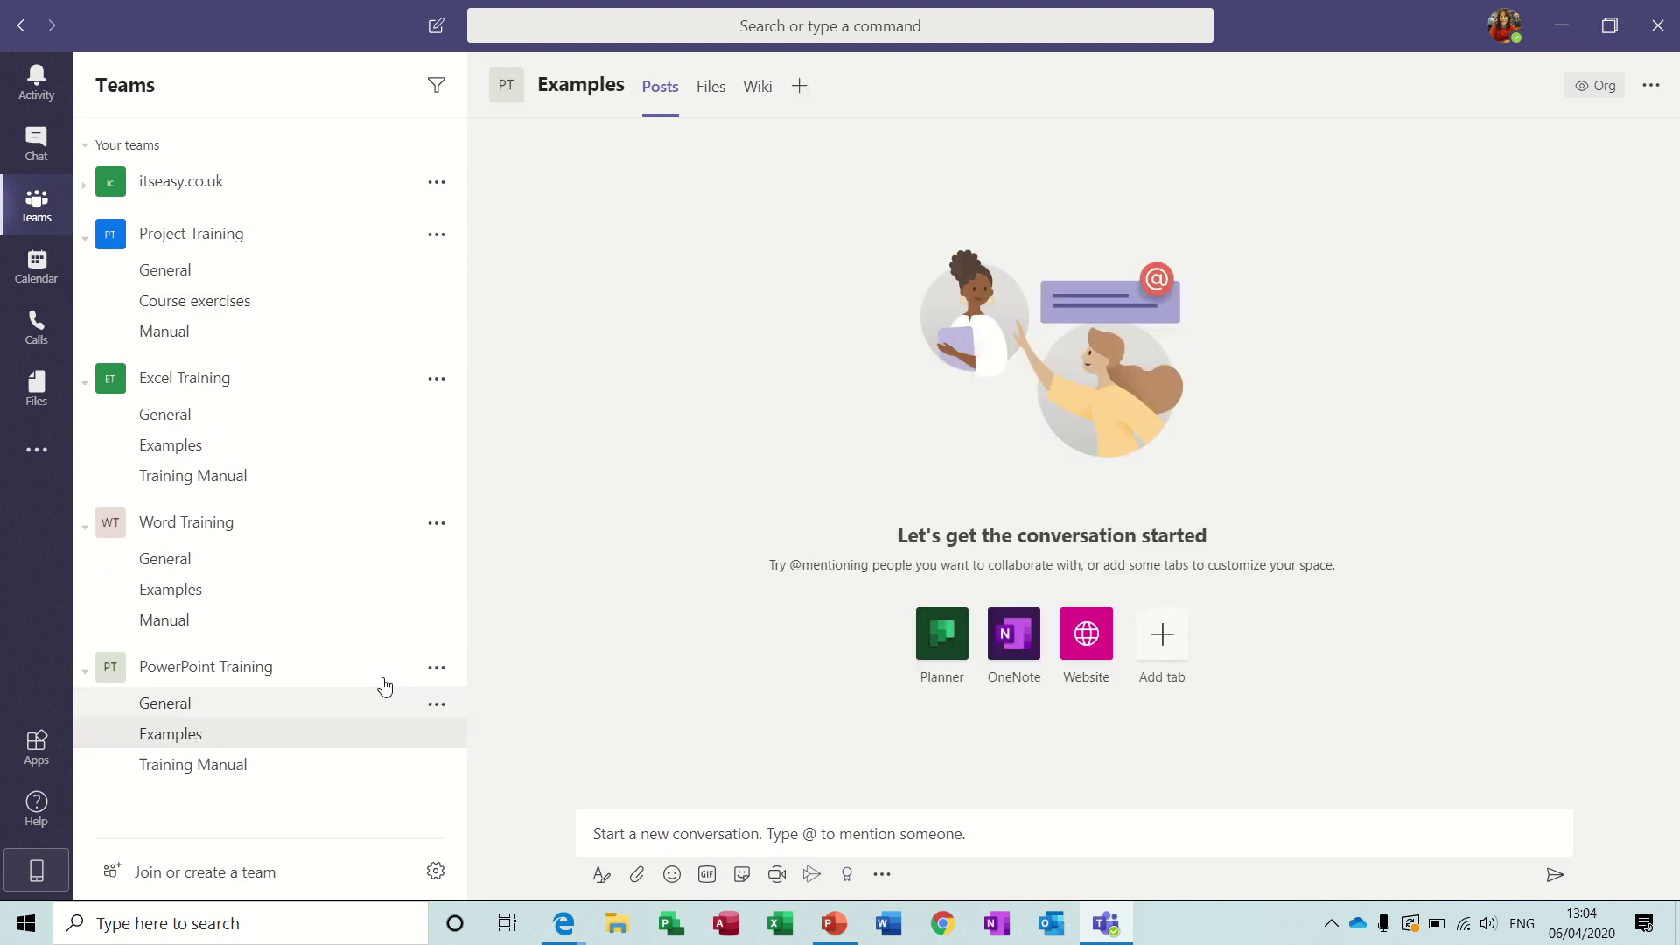
click(225, 303)
click(689, 294)
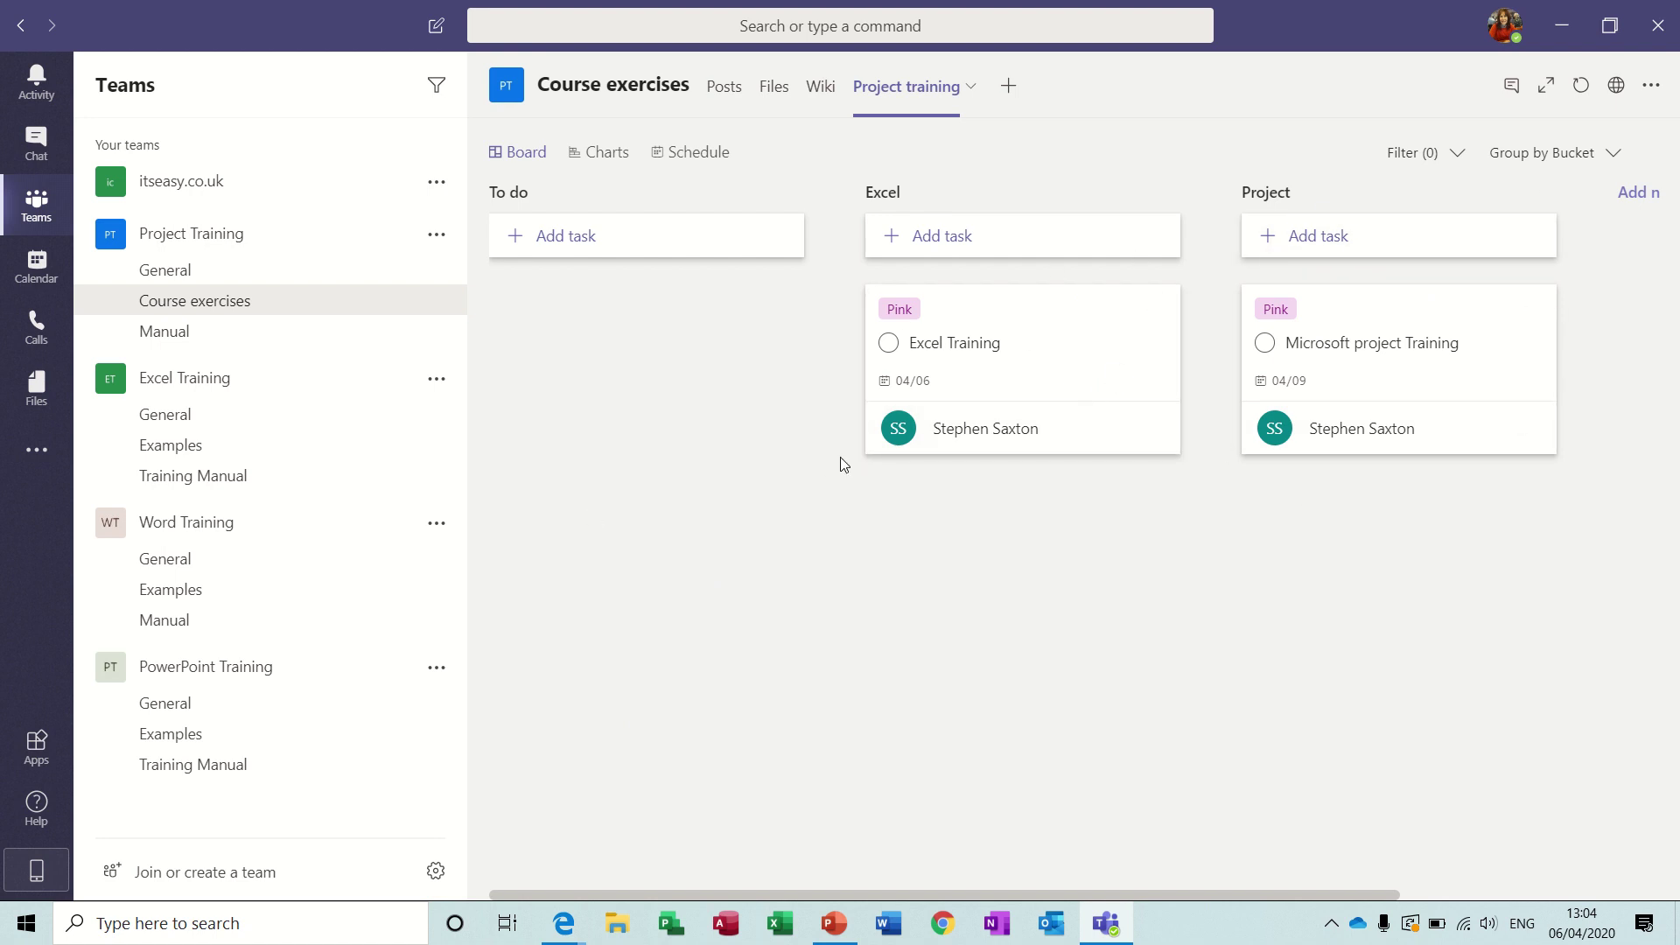
drag(1147, 439, 991, 325)
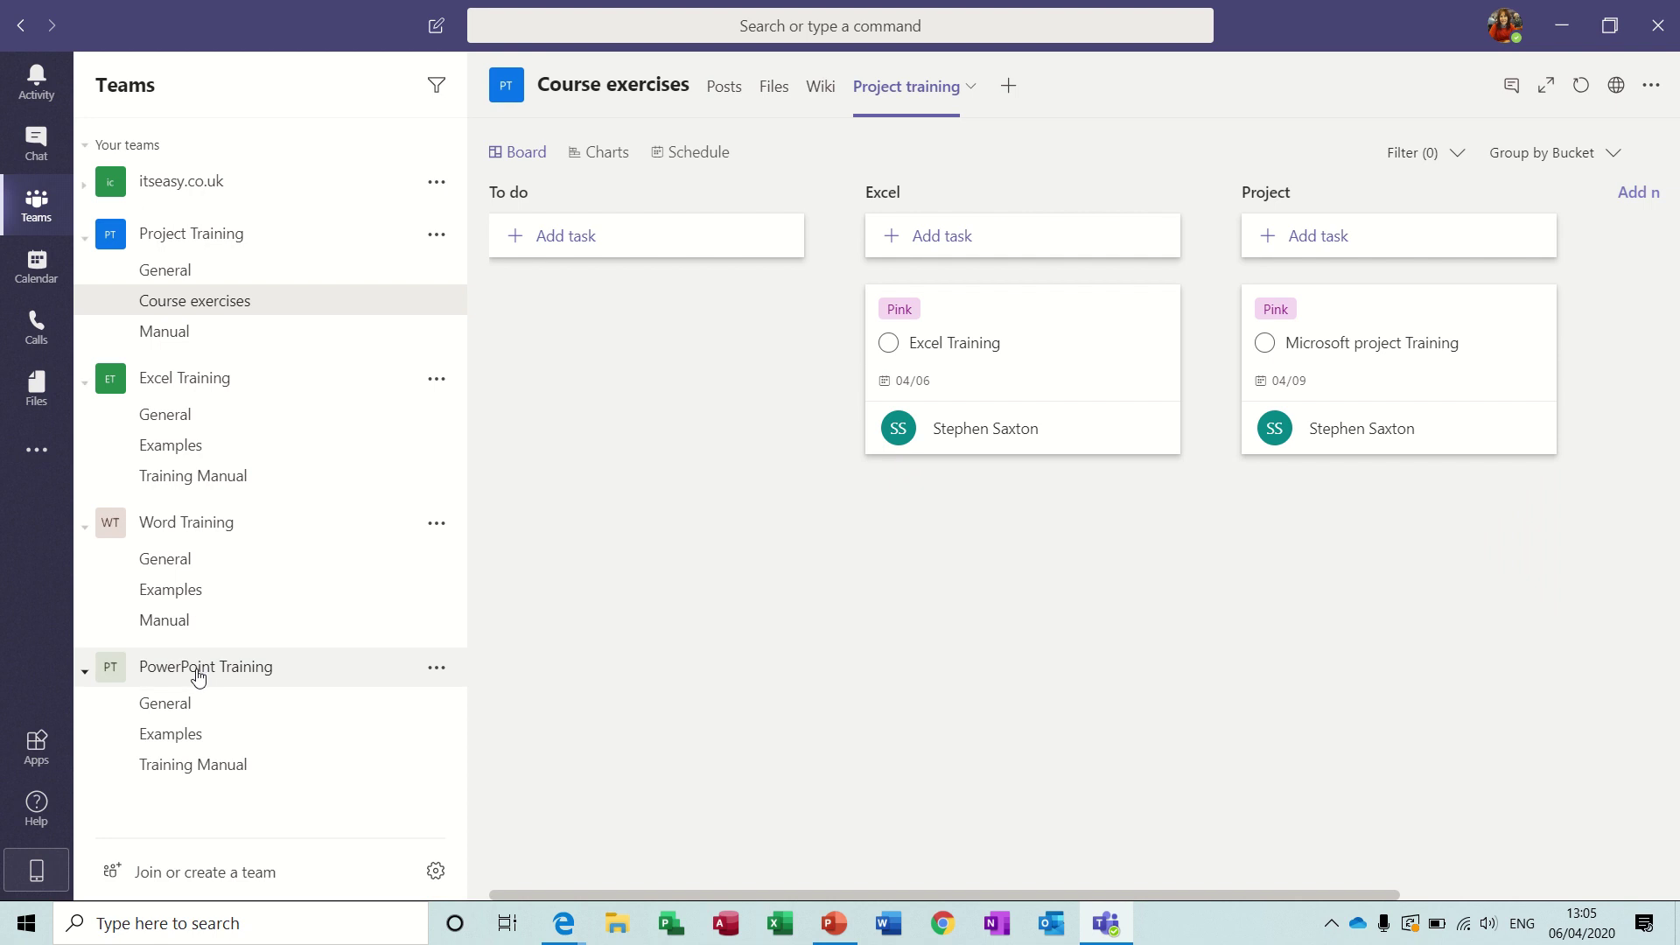
click(177, 735)
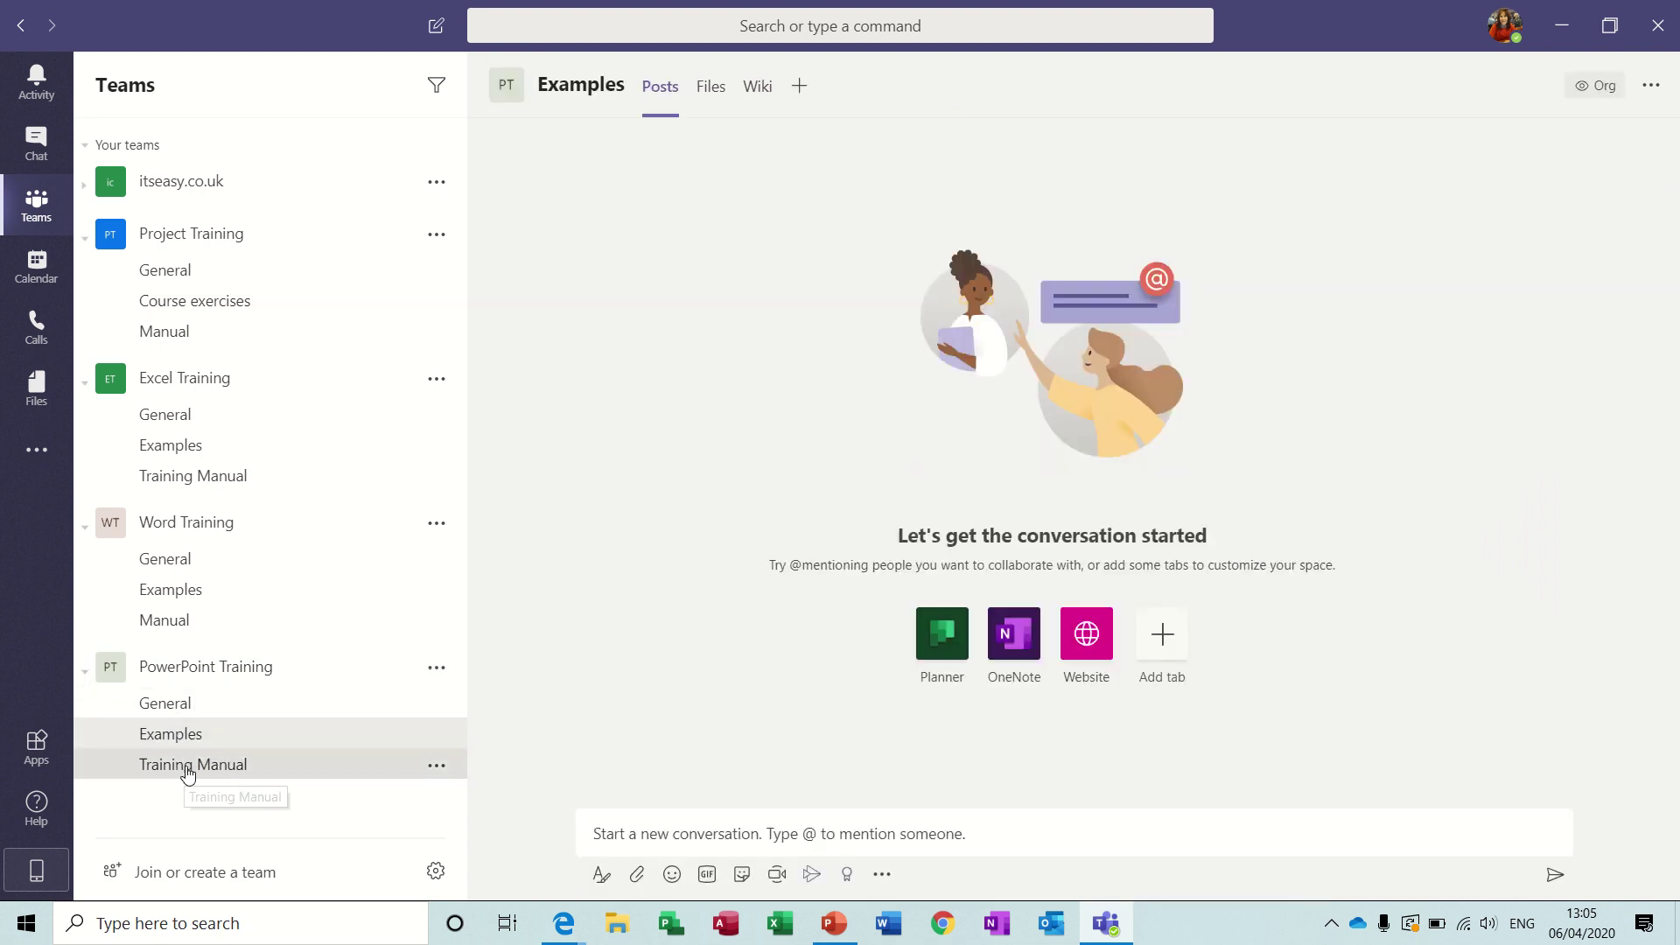
click(186, 766)
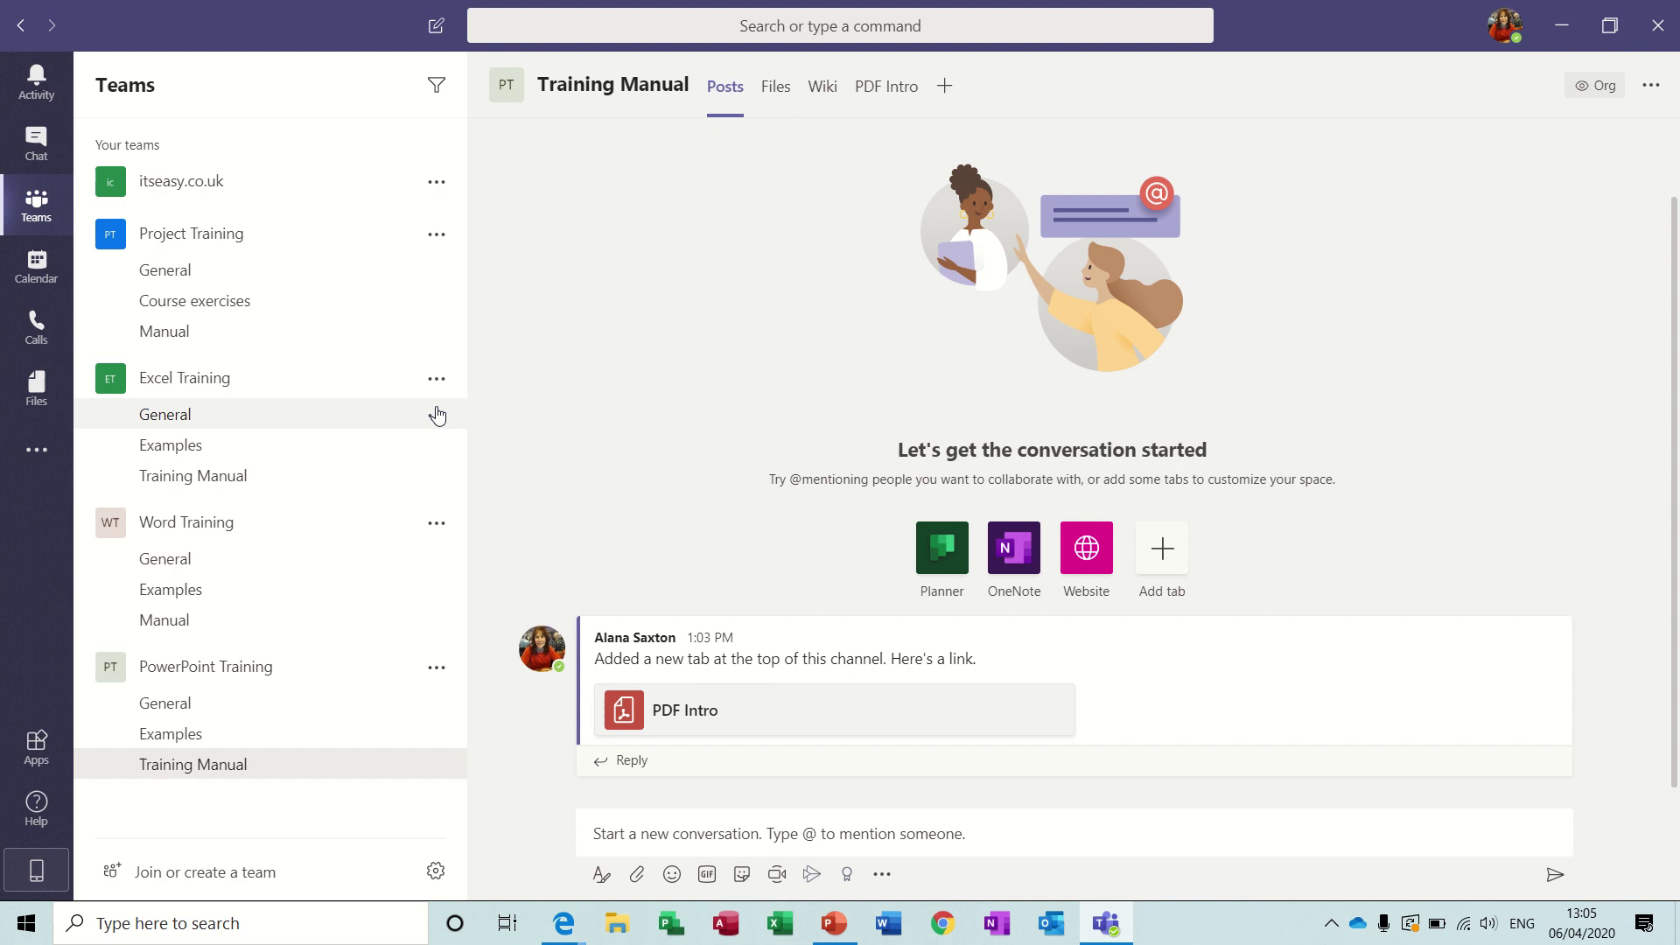
Step: Open the calendar and look over the blank new meeting form without scheduling a meeting
click(25, 278)
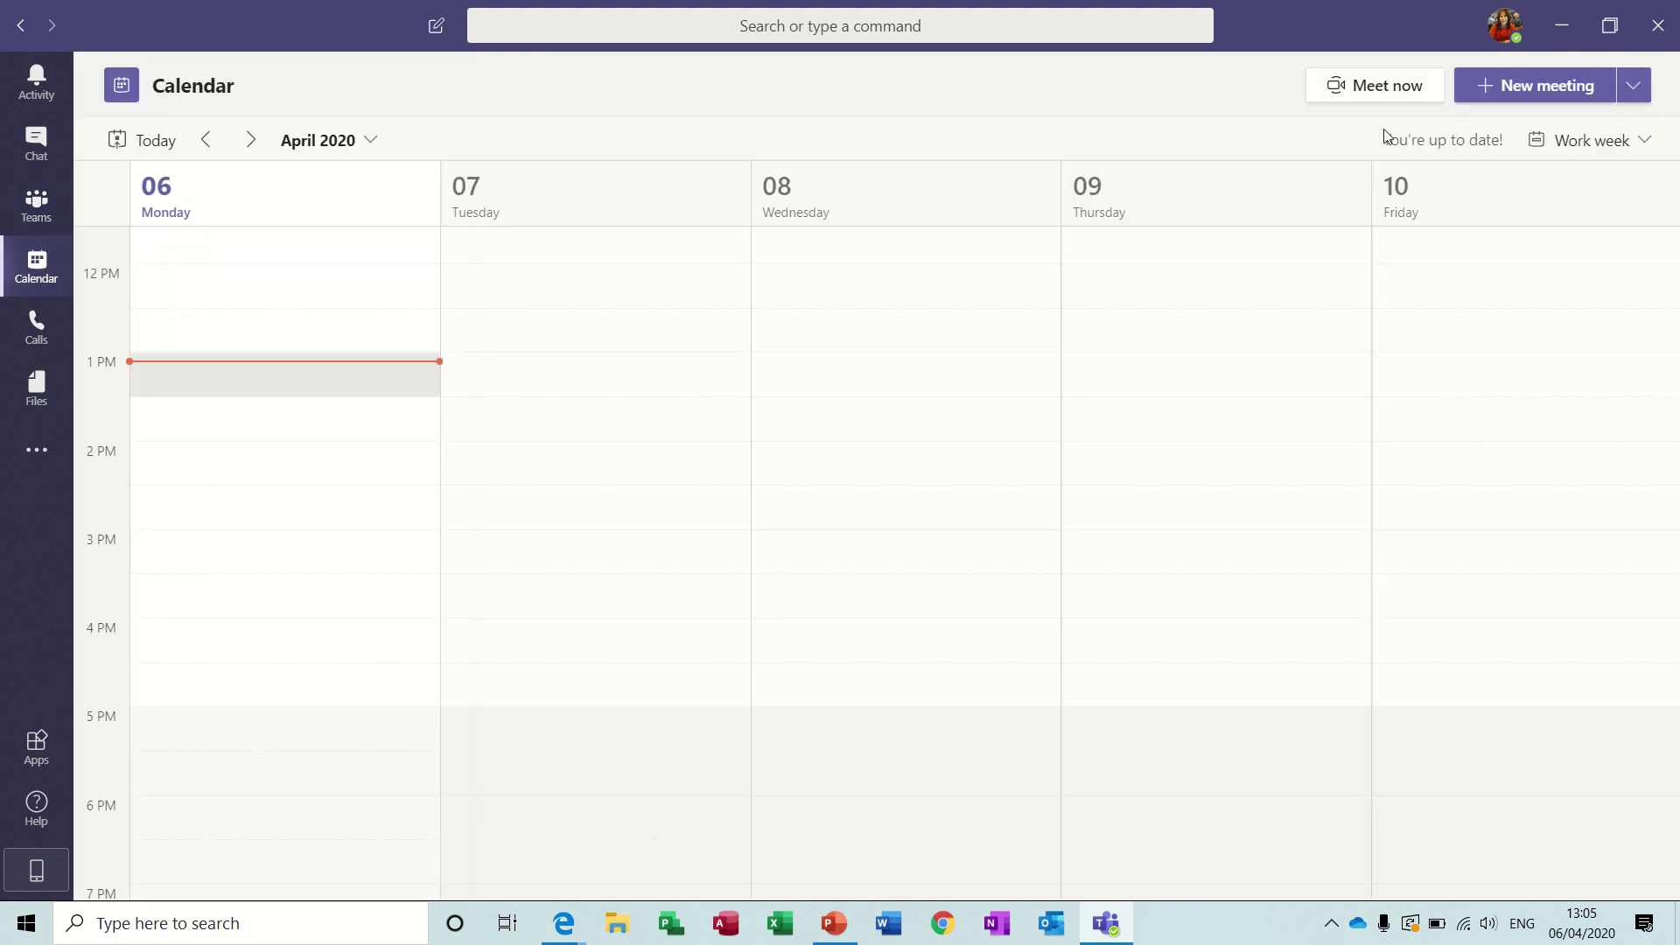
click(1543, 87)
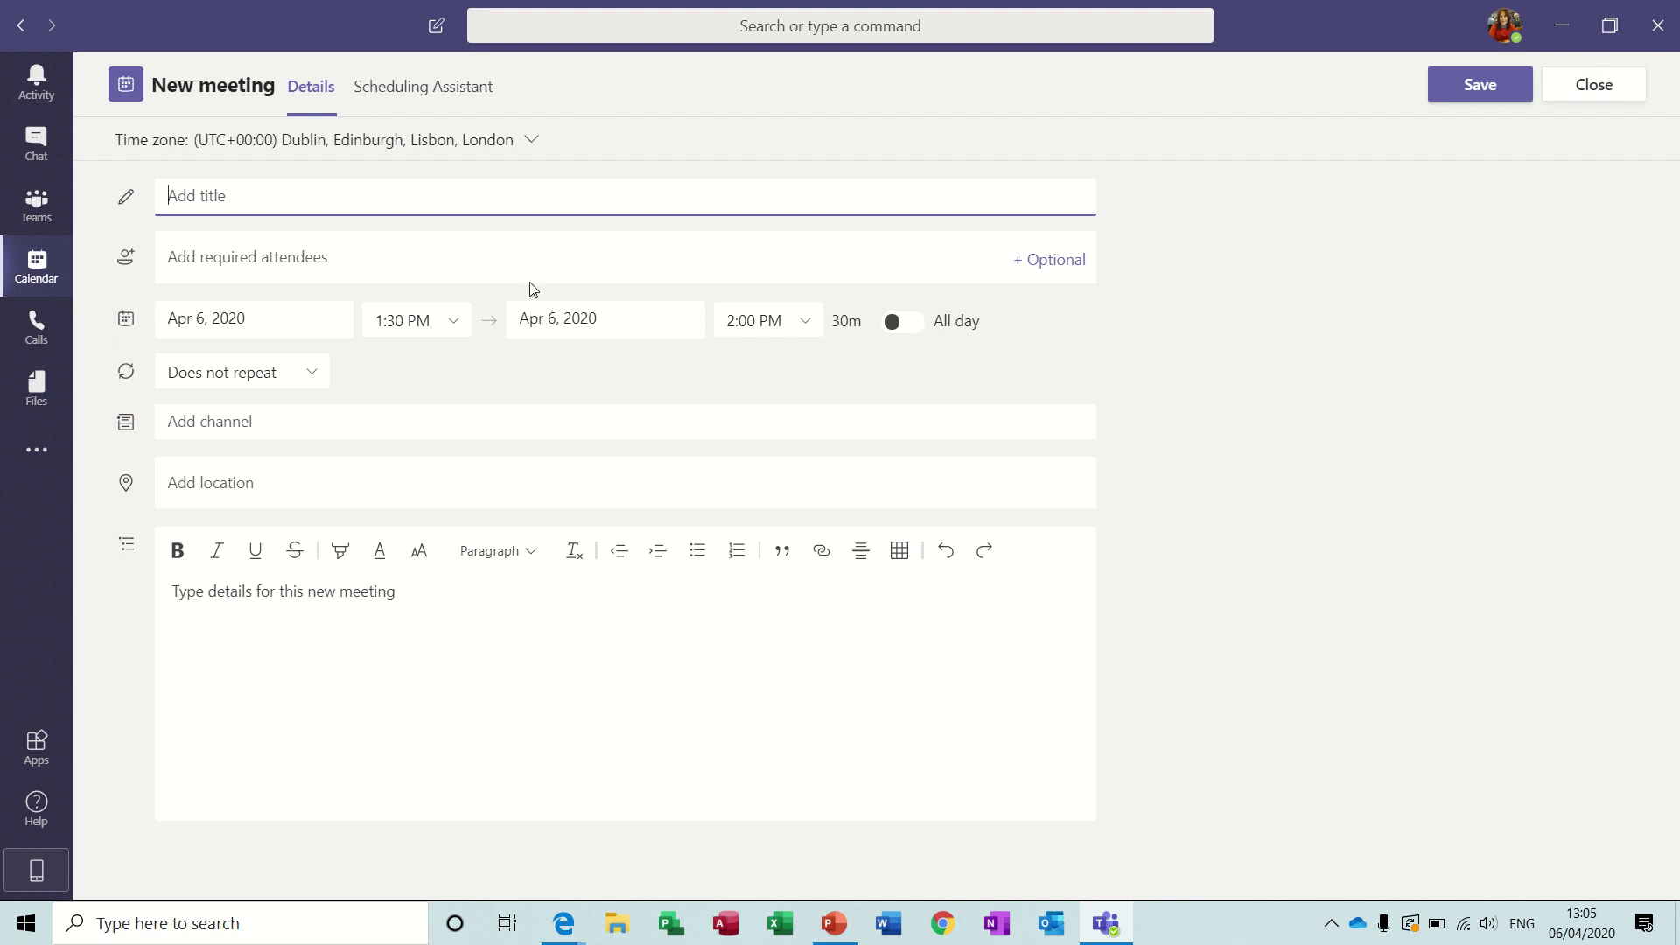
click(1610, 88)
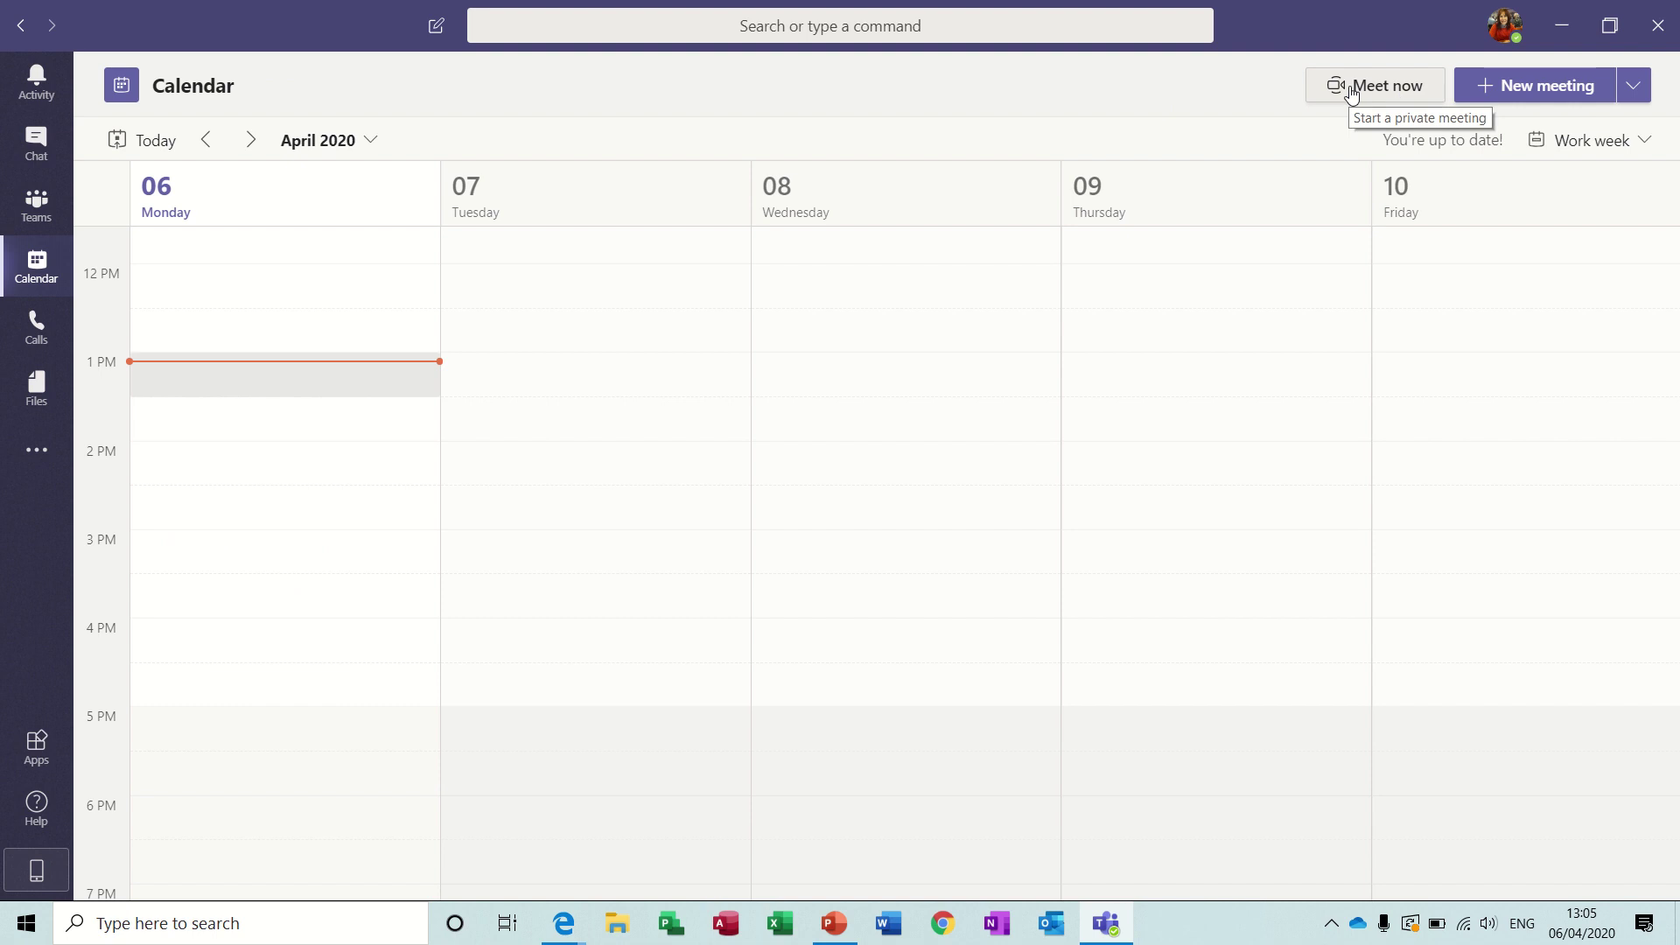
Step: Start an instant private meeting and join it with the camera off and the microphone on
click(1352, 88)
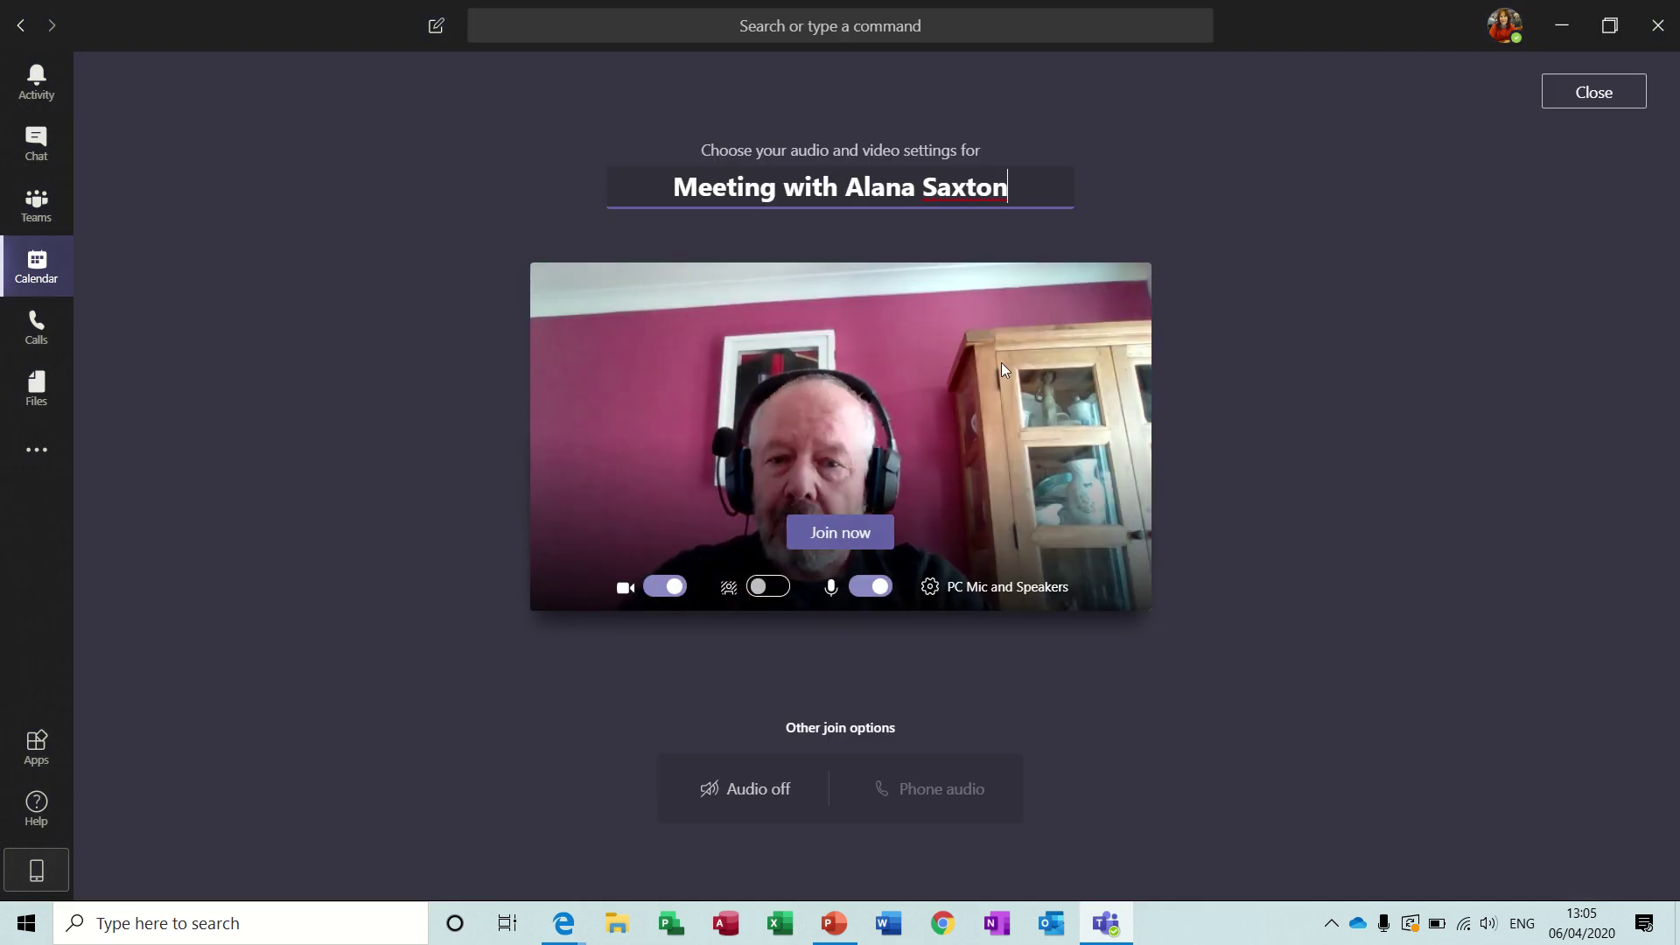
click(667, 587)
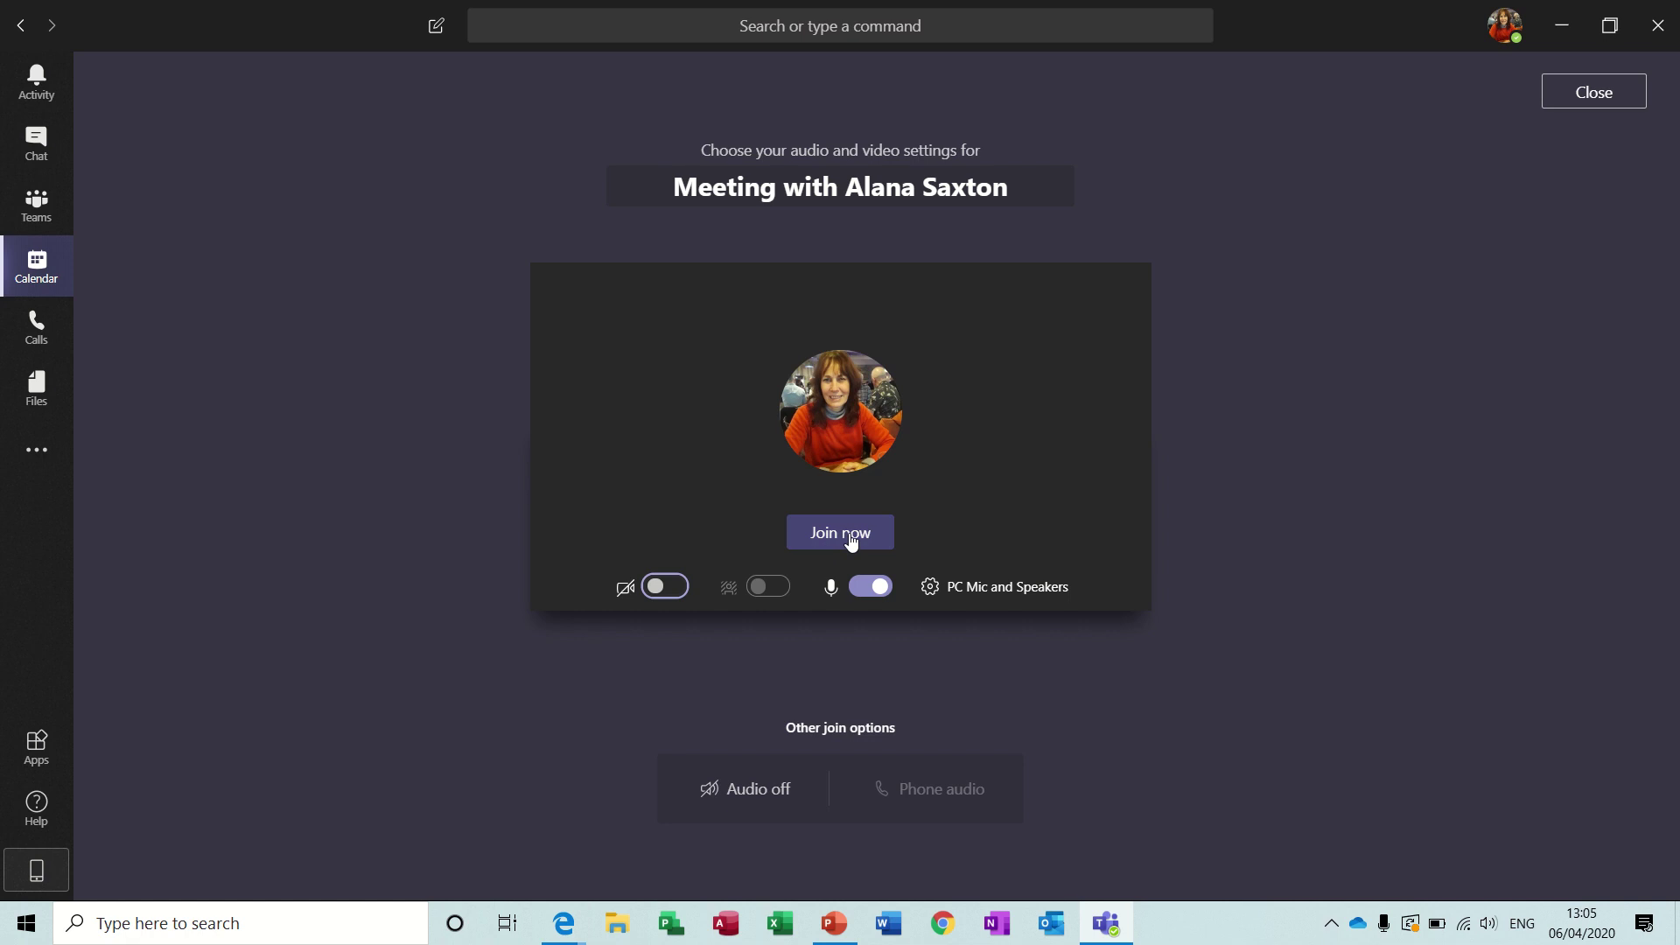
click(850, 538)
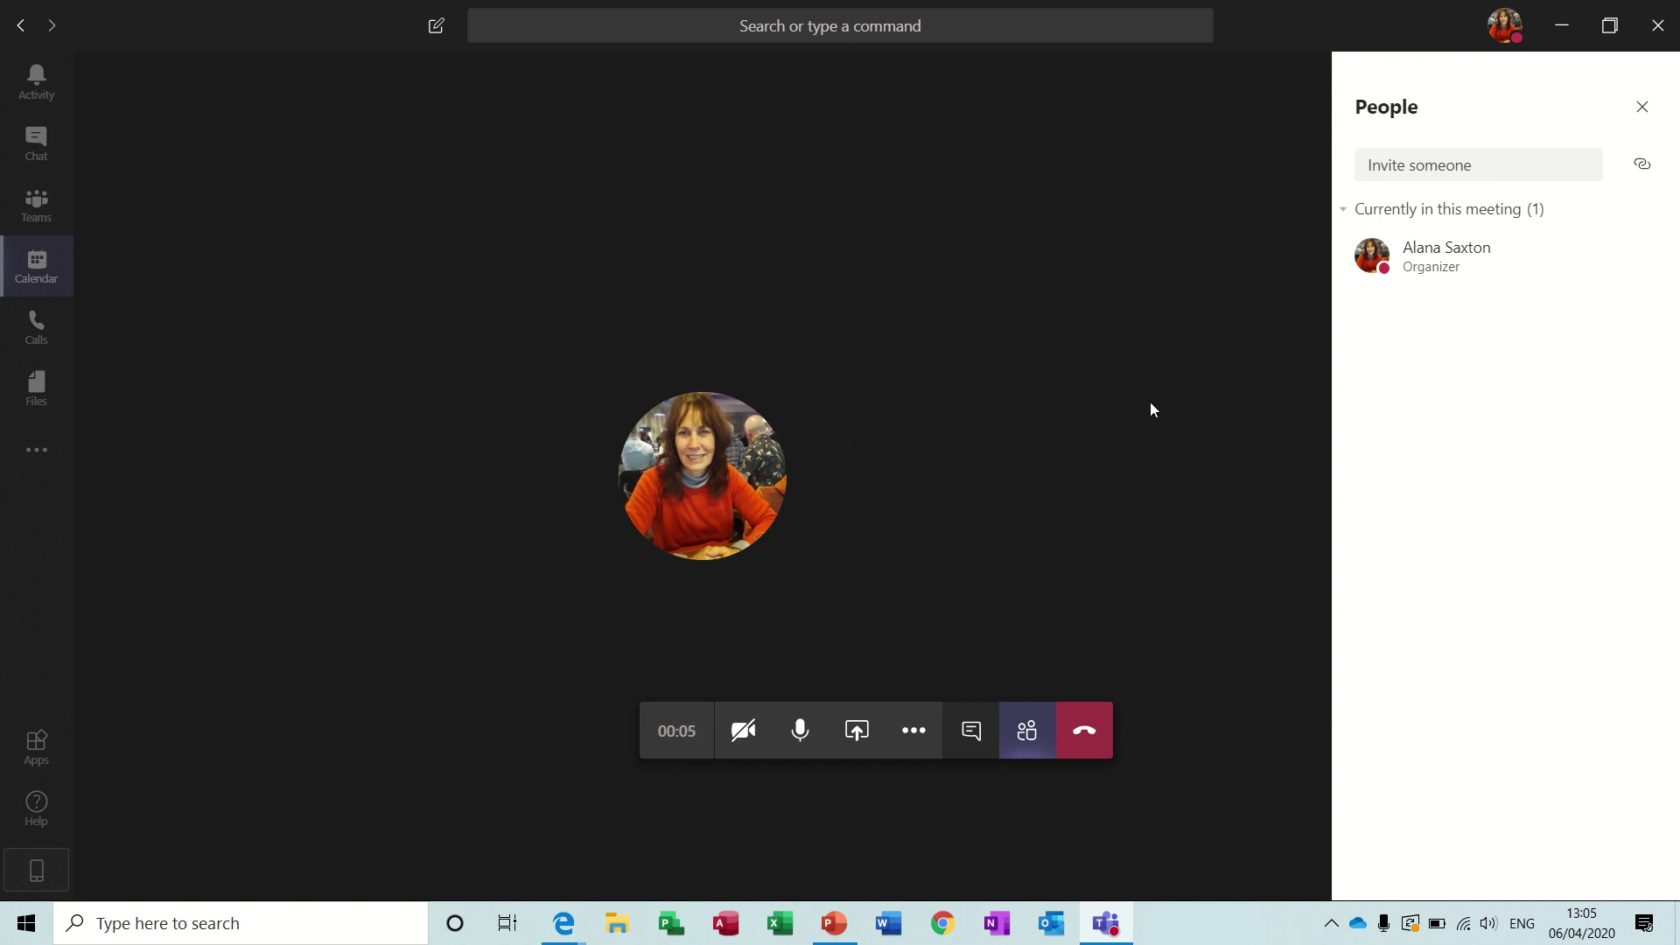
Step: Search for a colleague by first name and invite them to the current meeting
click(1410, 163)
text(dave)
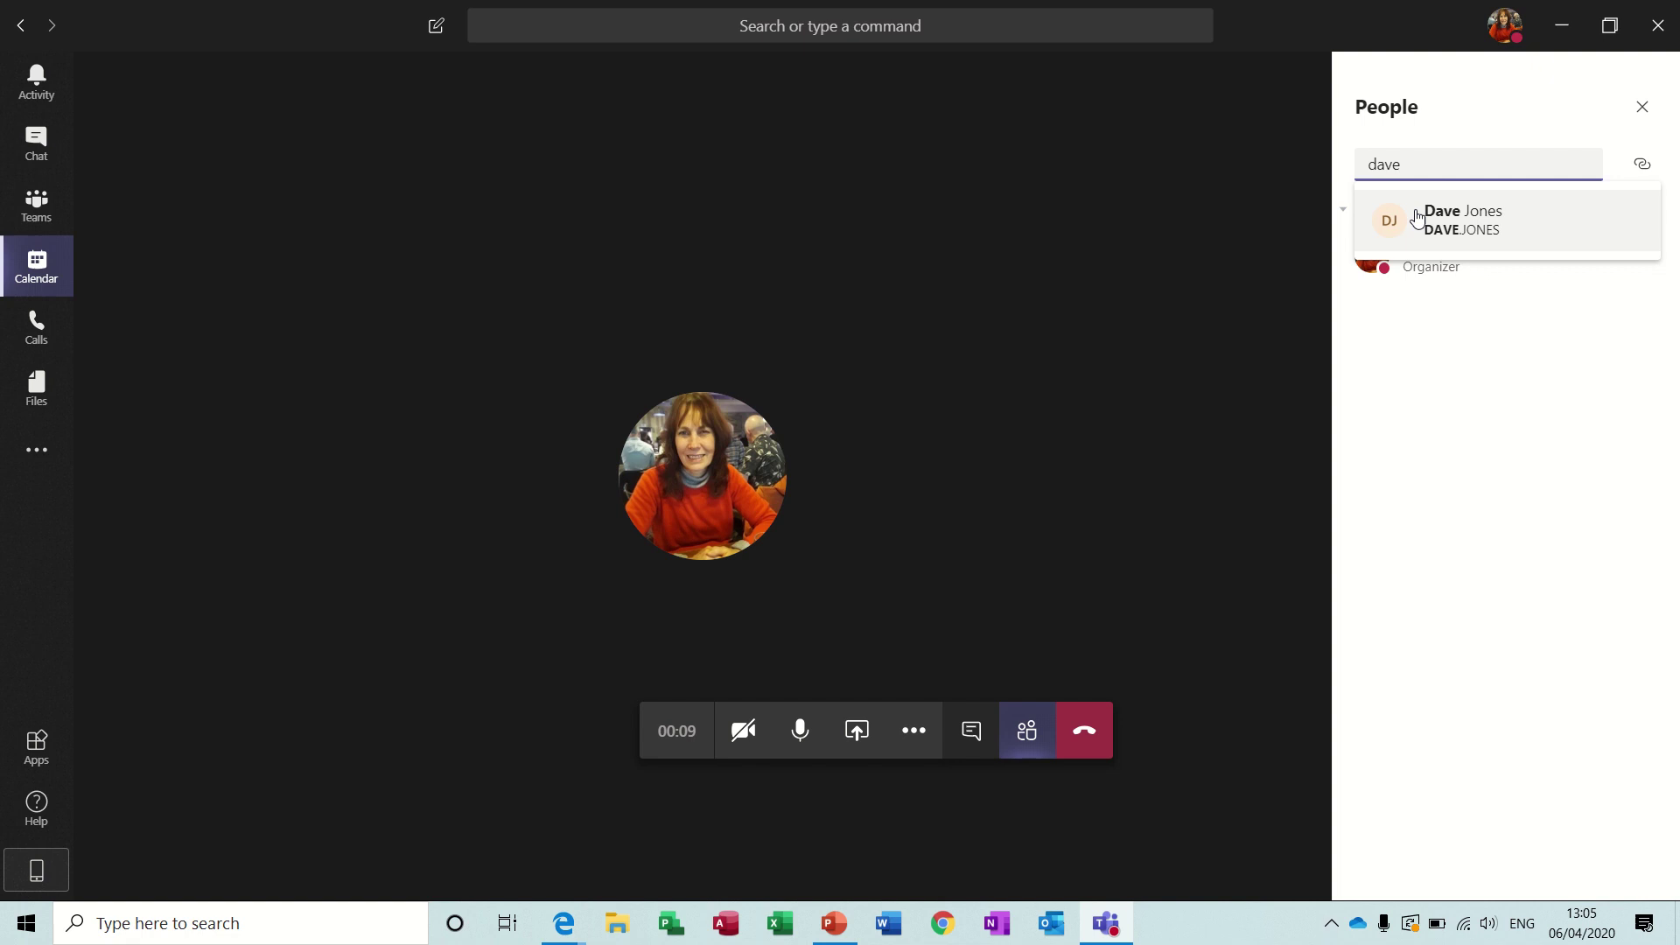
click(1417, 217)
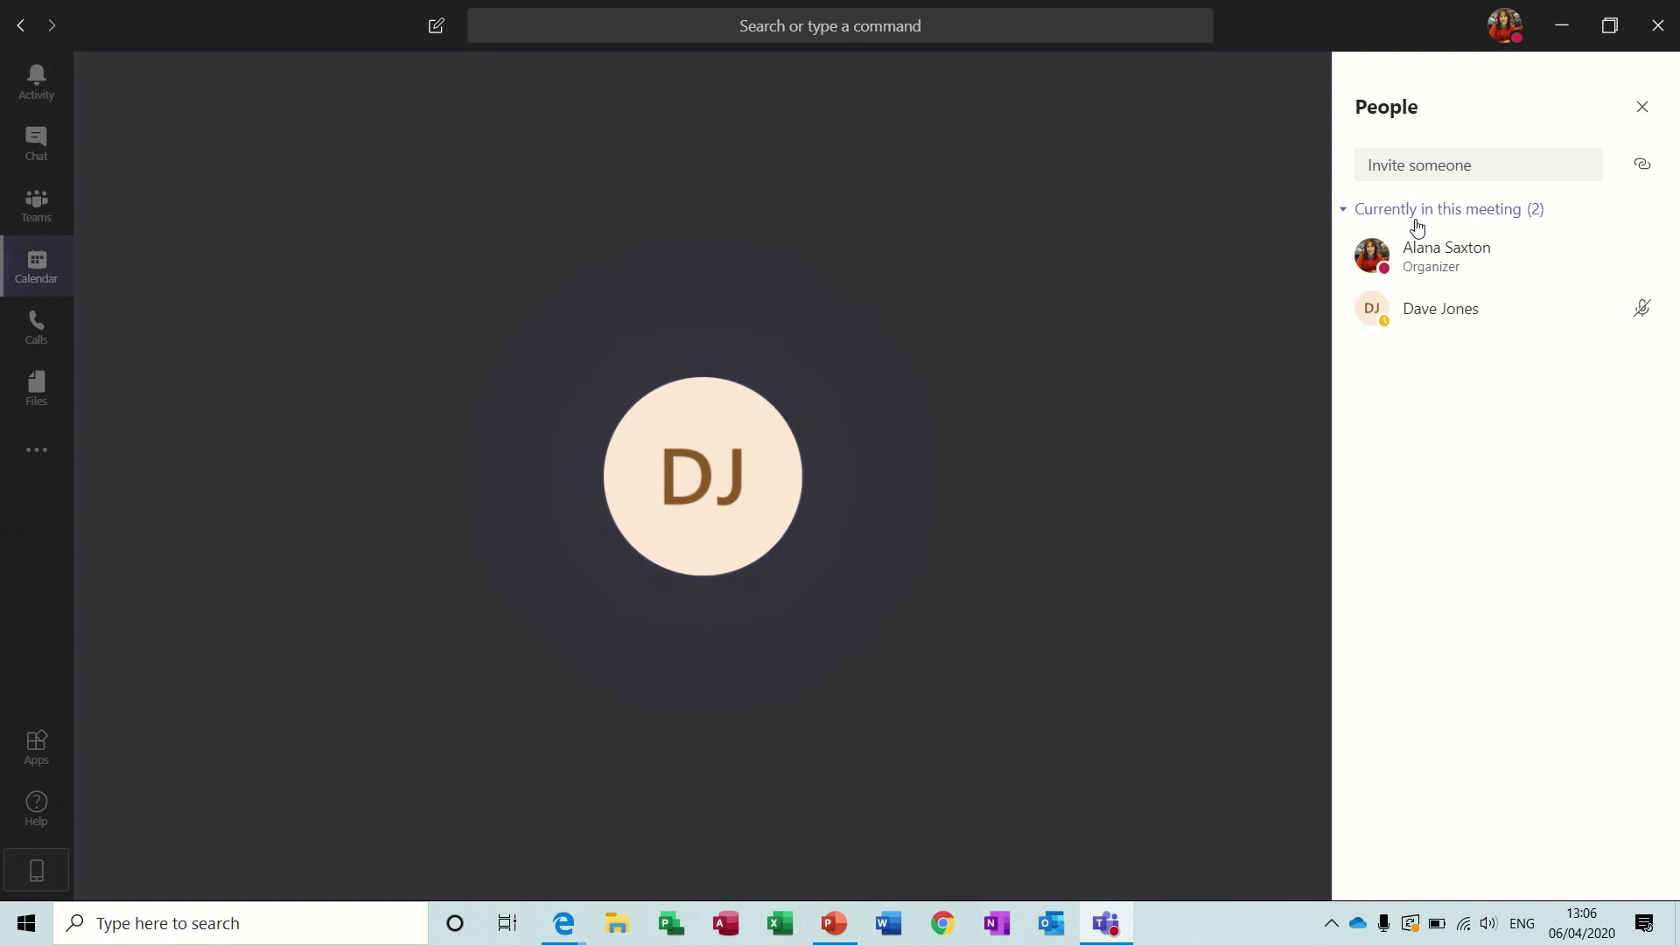
Step: Share the entire desktop, Screen #1, with the meeting participants
mouse_move(808, 500)
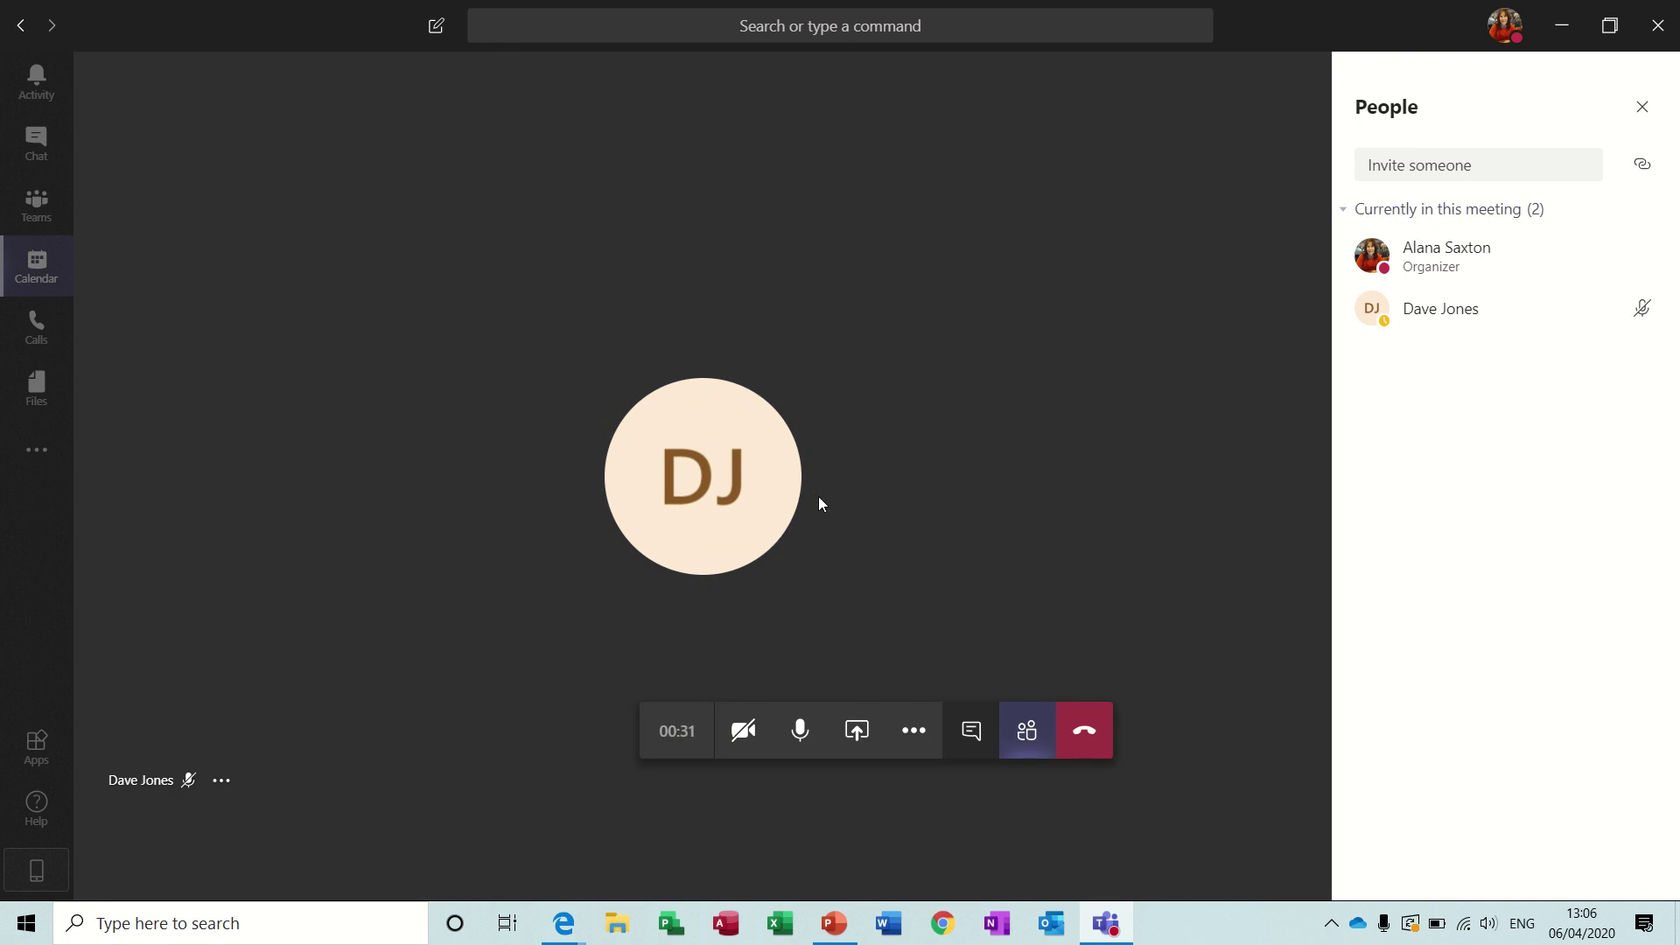
mouse_move(1569, 315)
mouse_move(706, 437)
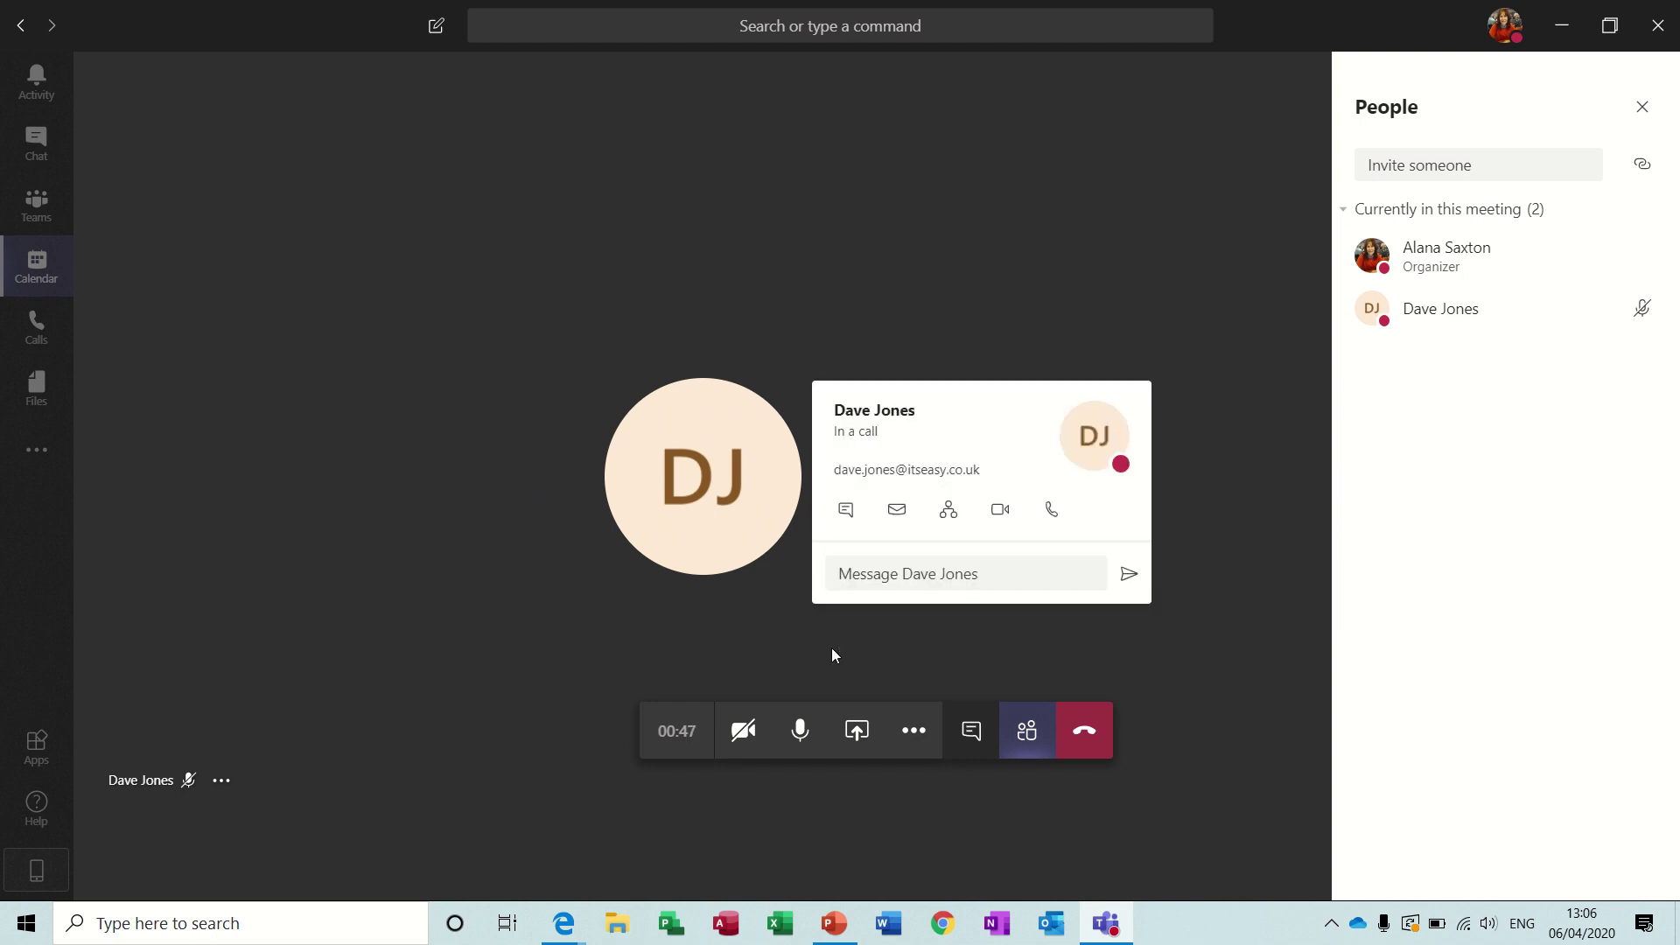
click(860, 734)
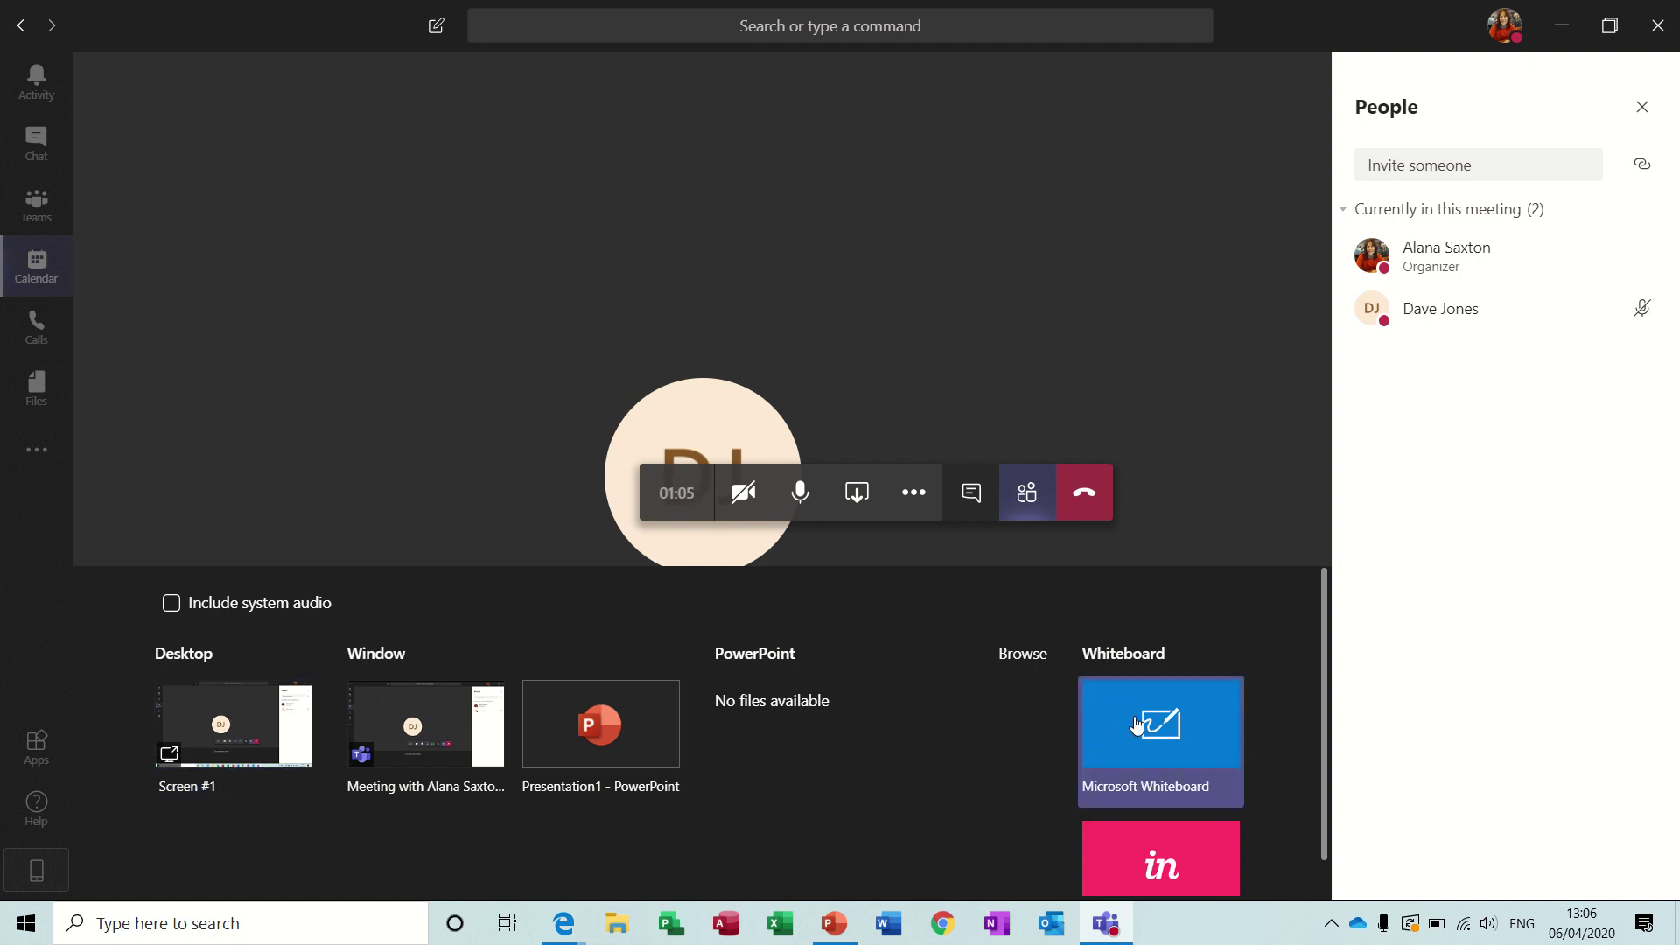
click(222, 733)
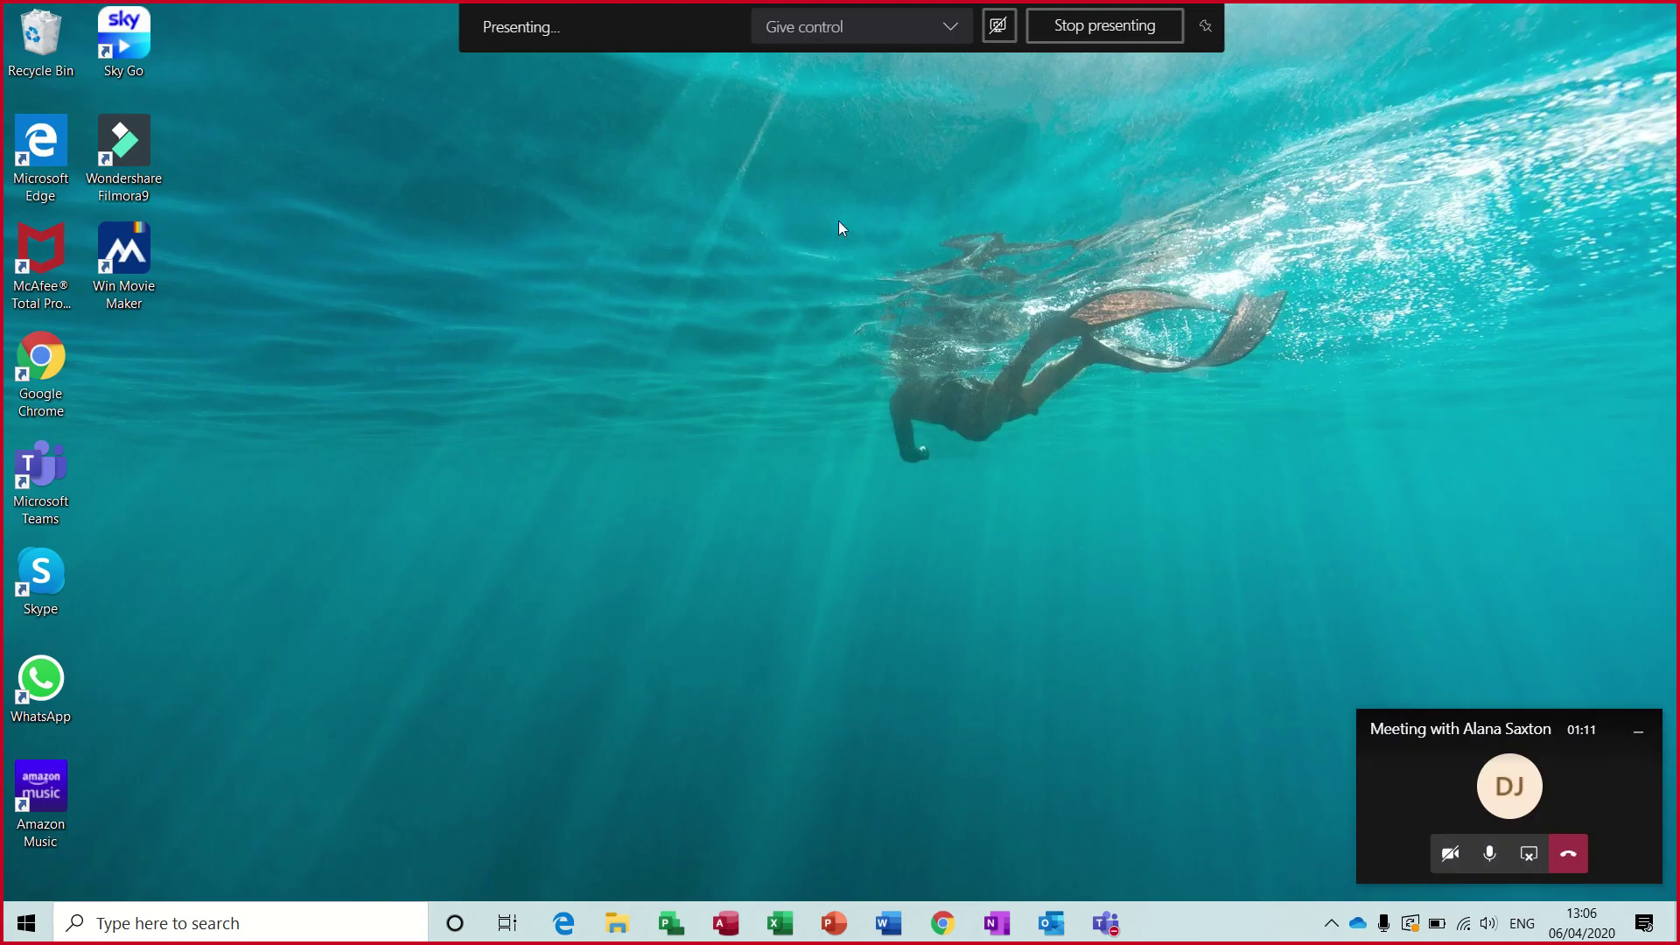
mouse_move(842, 27)
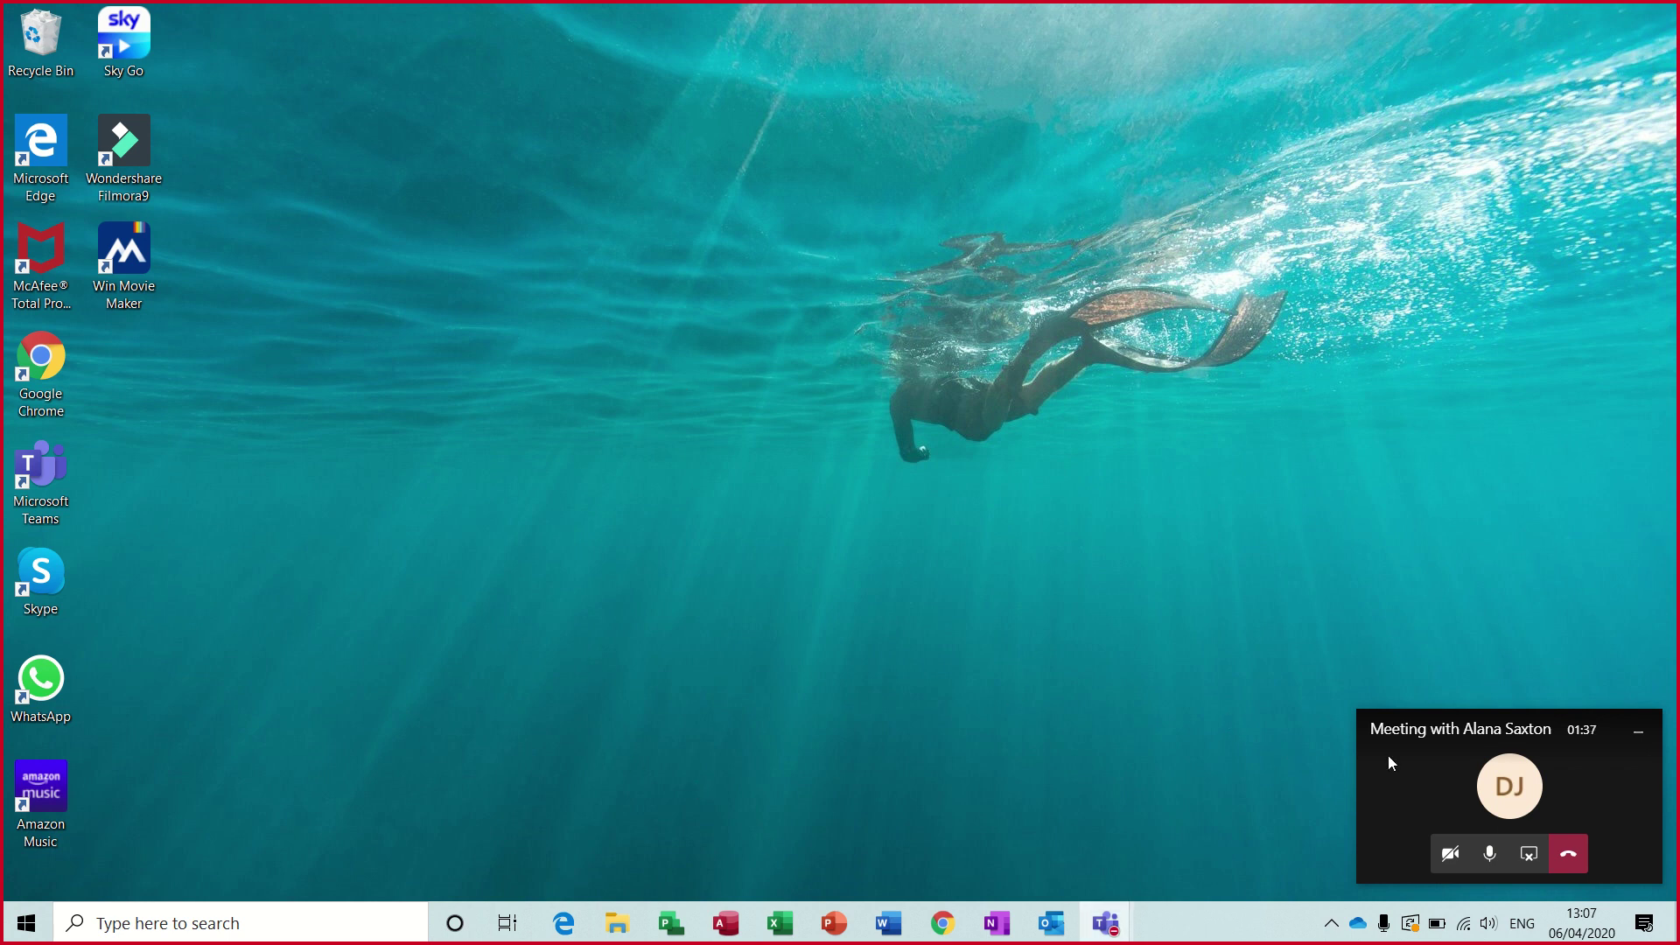
Step: Return to the full meeting window, hide the participants list and stop sharing the screen
click(1492, 792)
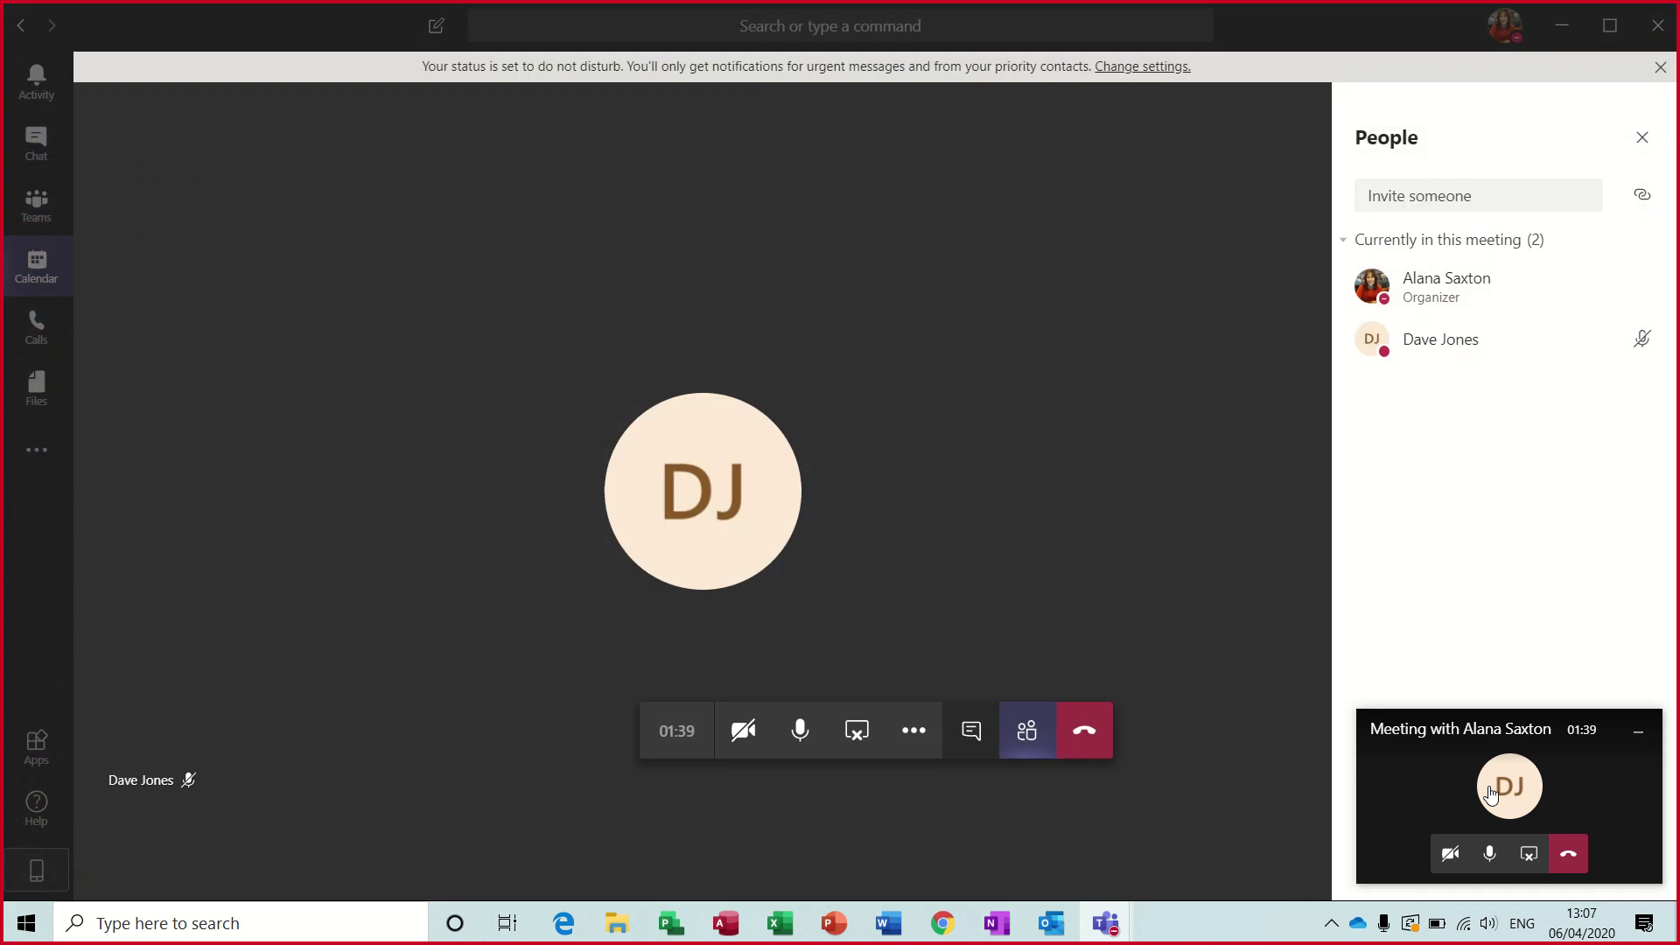
click(1026, 730)
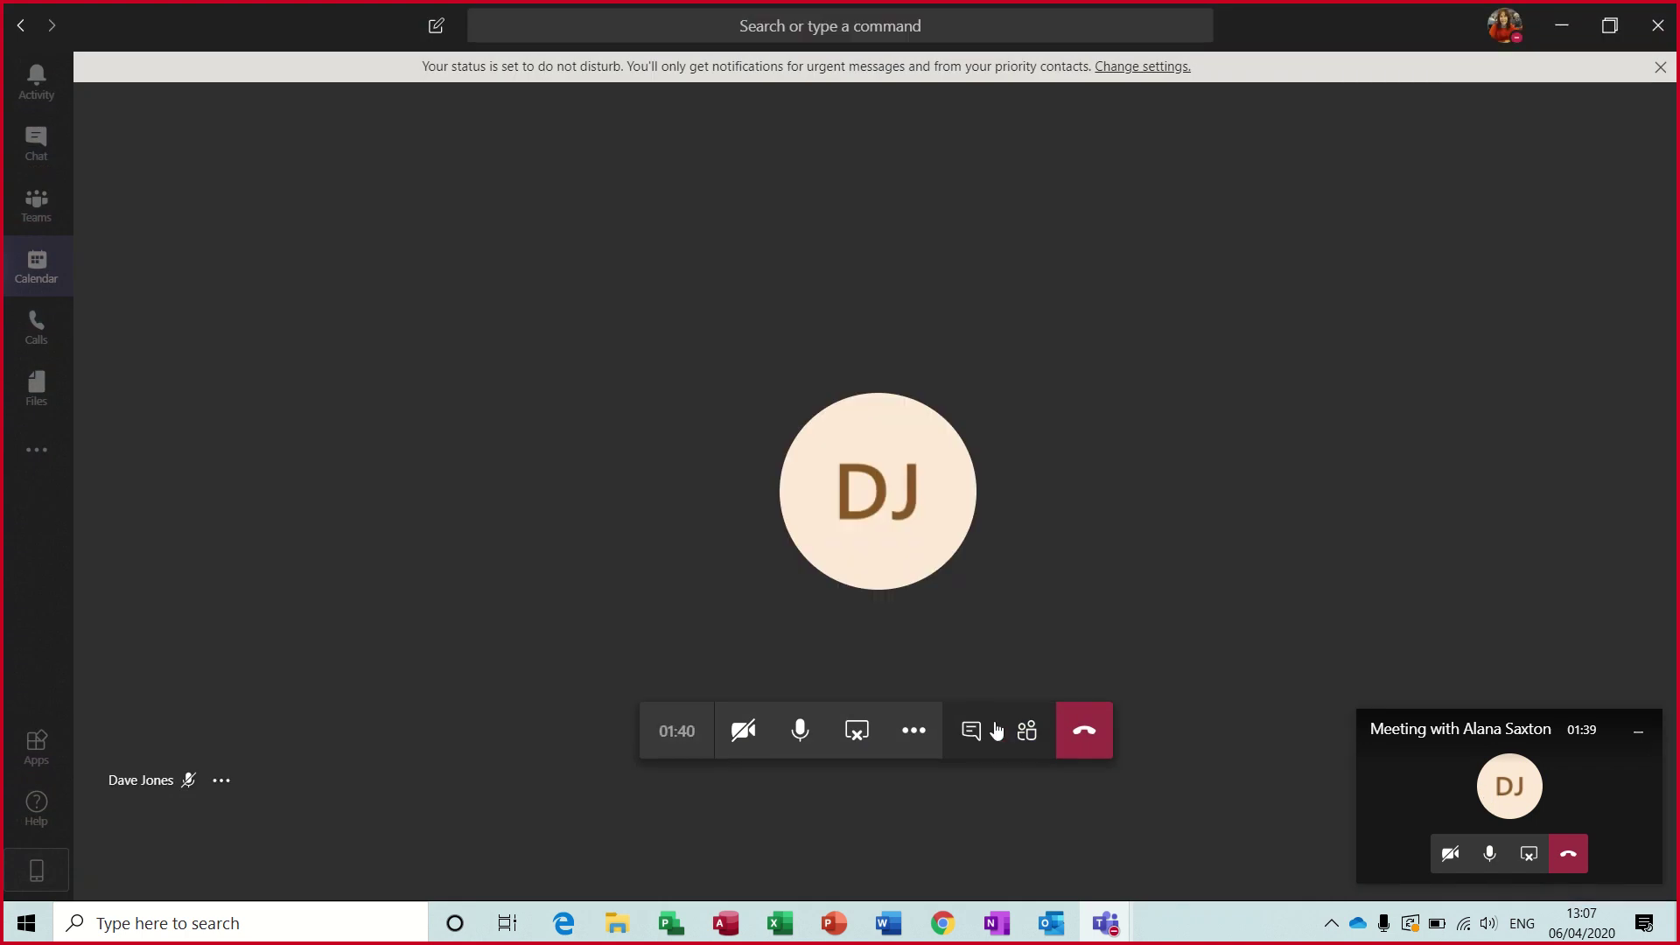
click(855, 735)
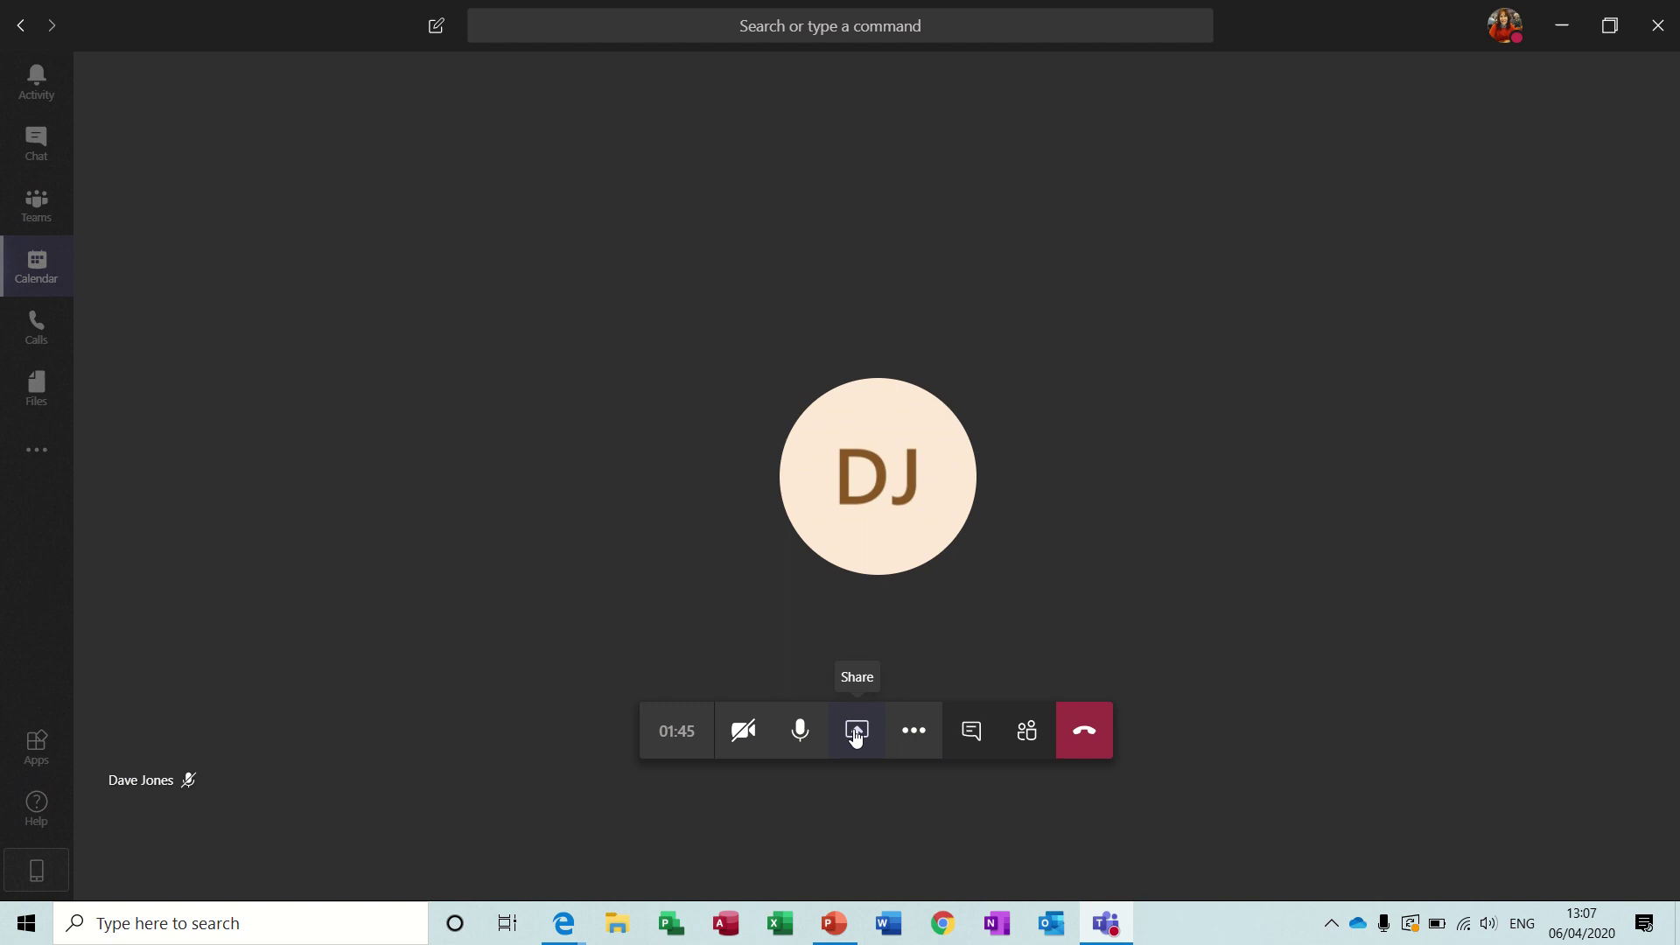
Step: Show the list of people currently in the meeting
key(ctrl+shift+h)
click(838, 529)
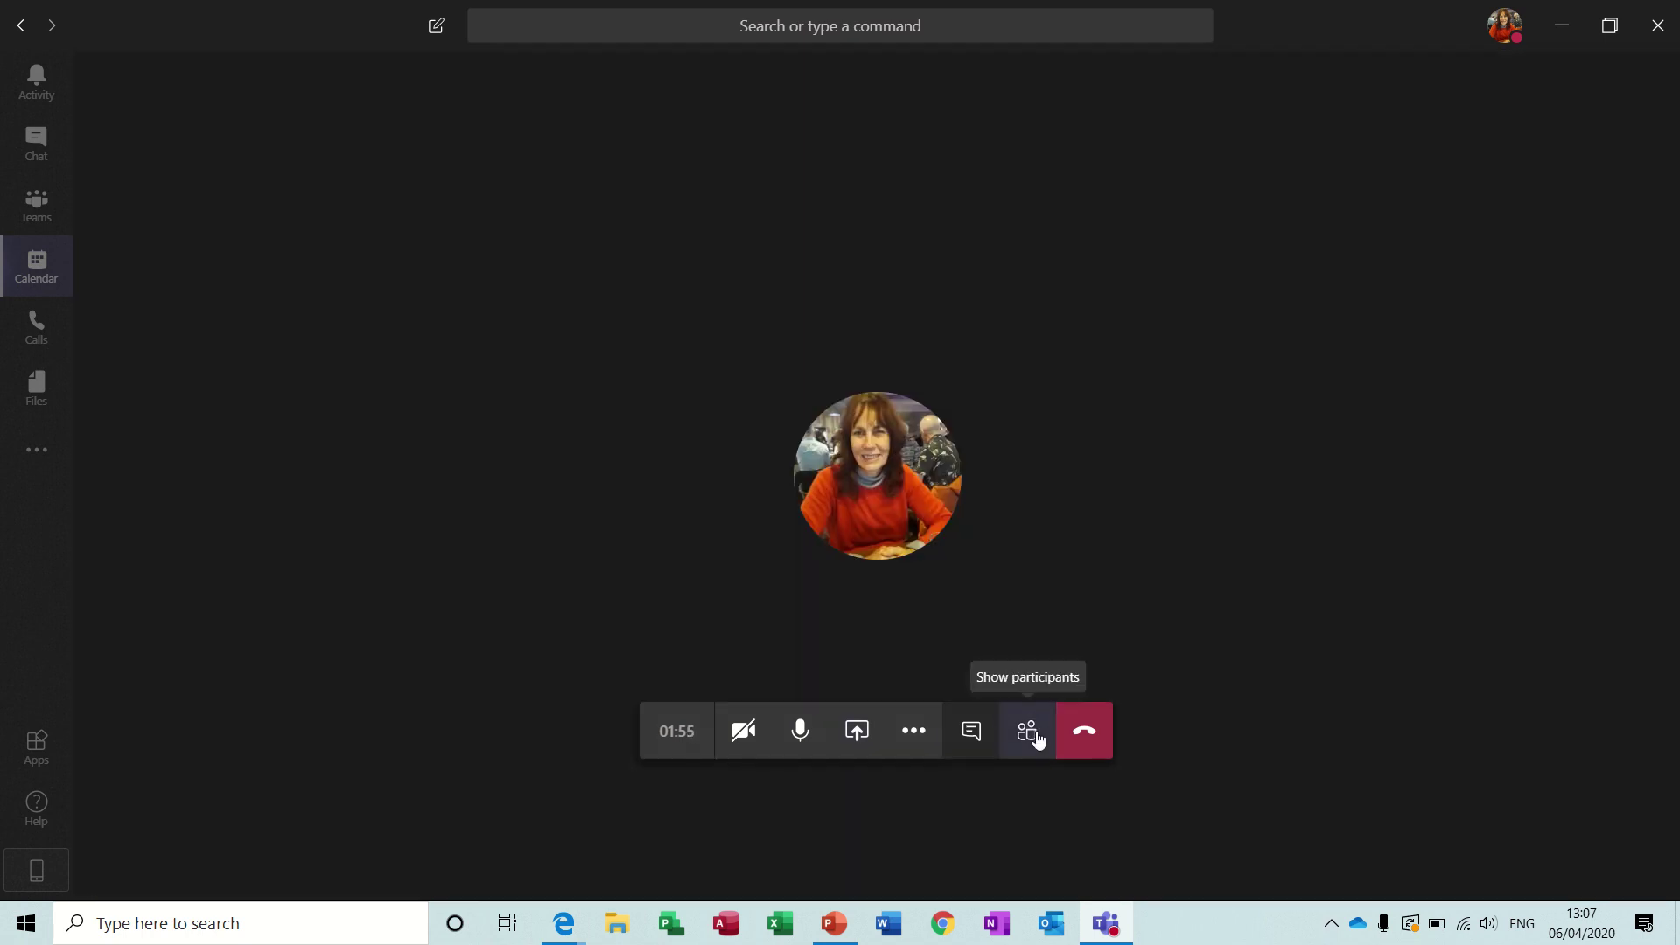
click(1033, 733)
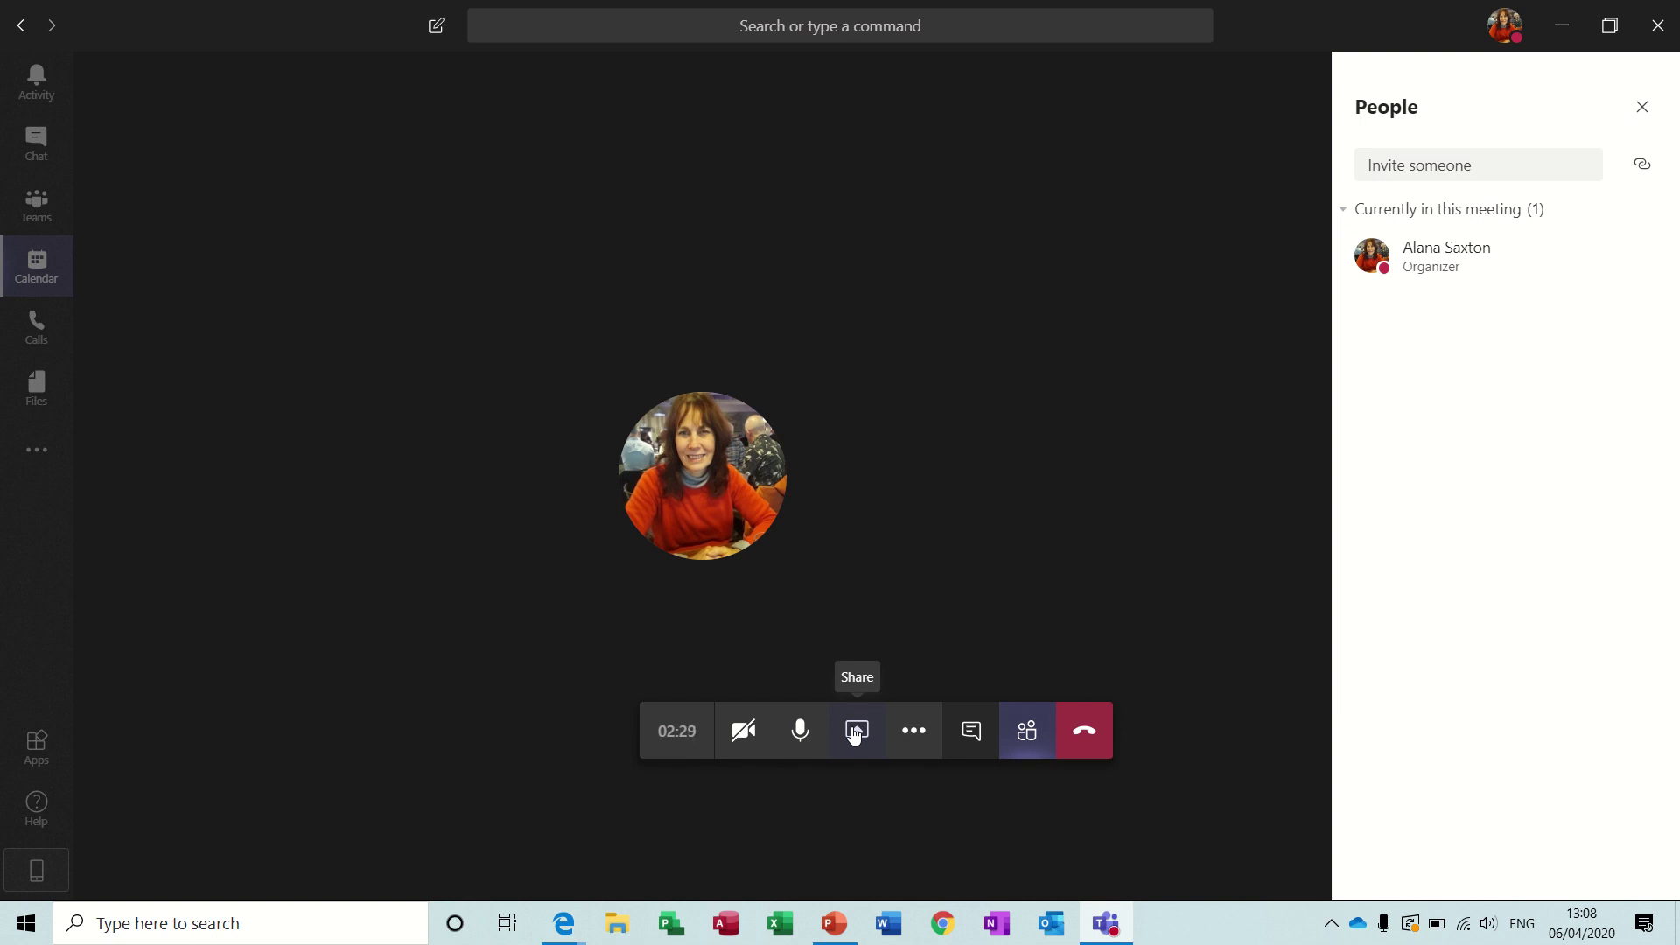
Step: Show the meeting's device settings and check which audio device options are available
click(912, 736)
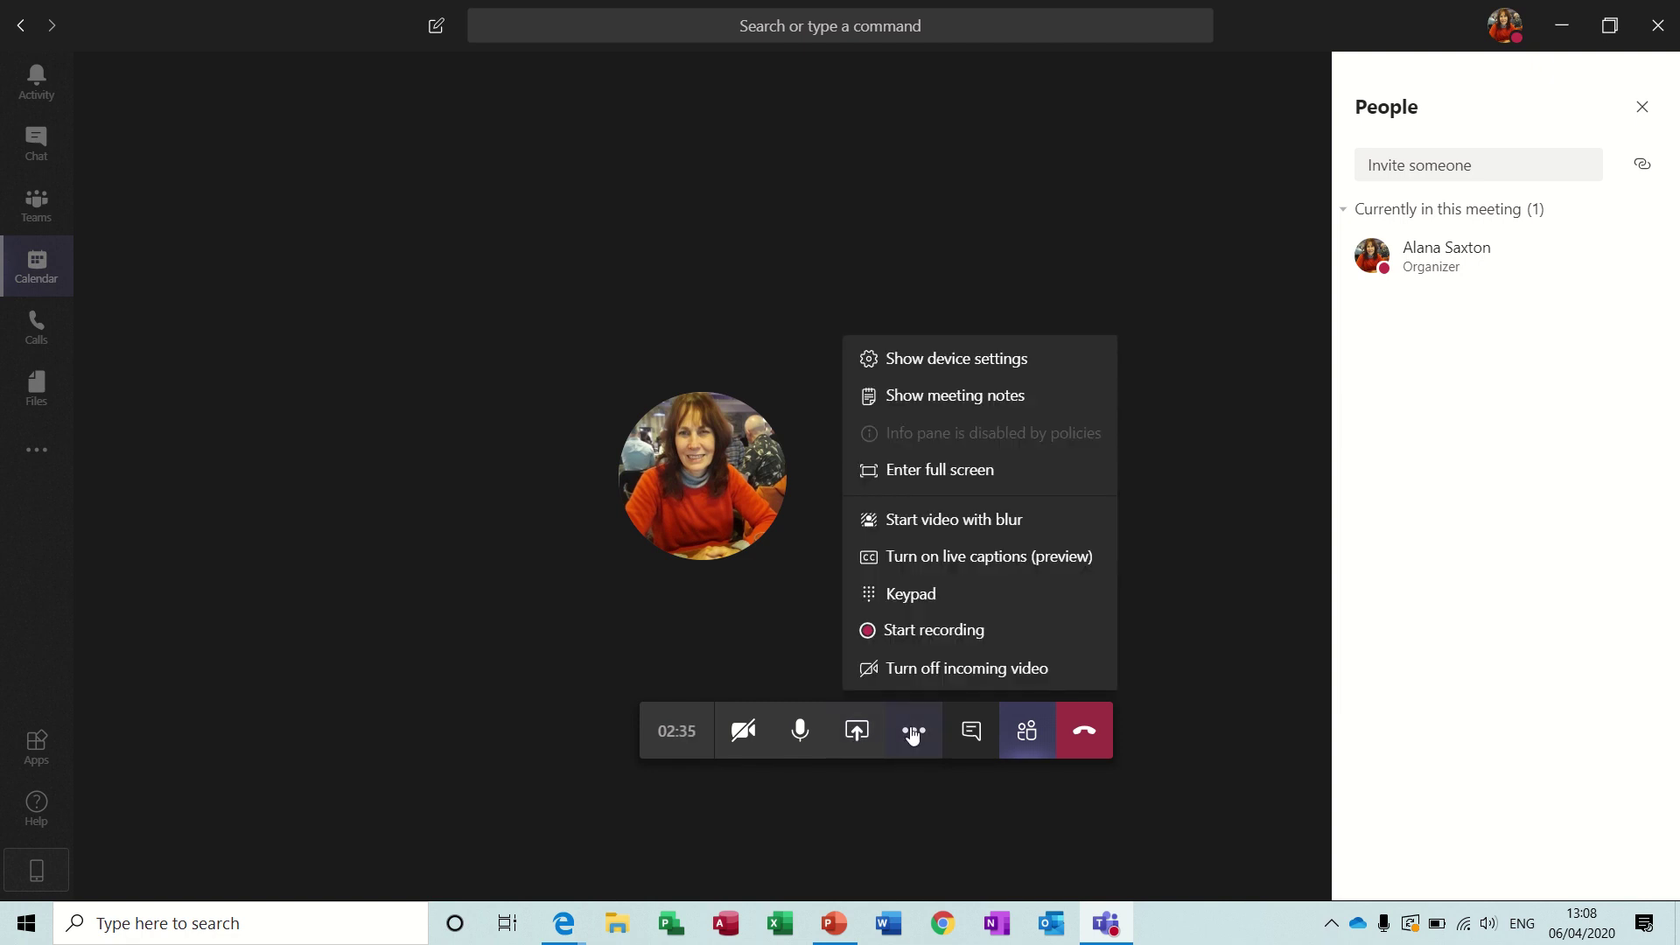
click(989, 361)
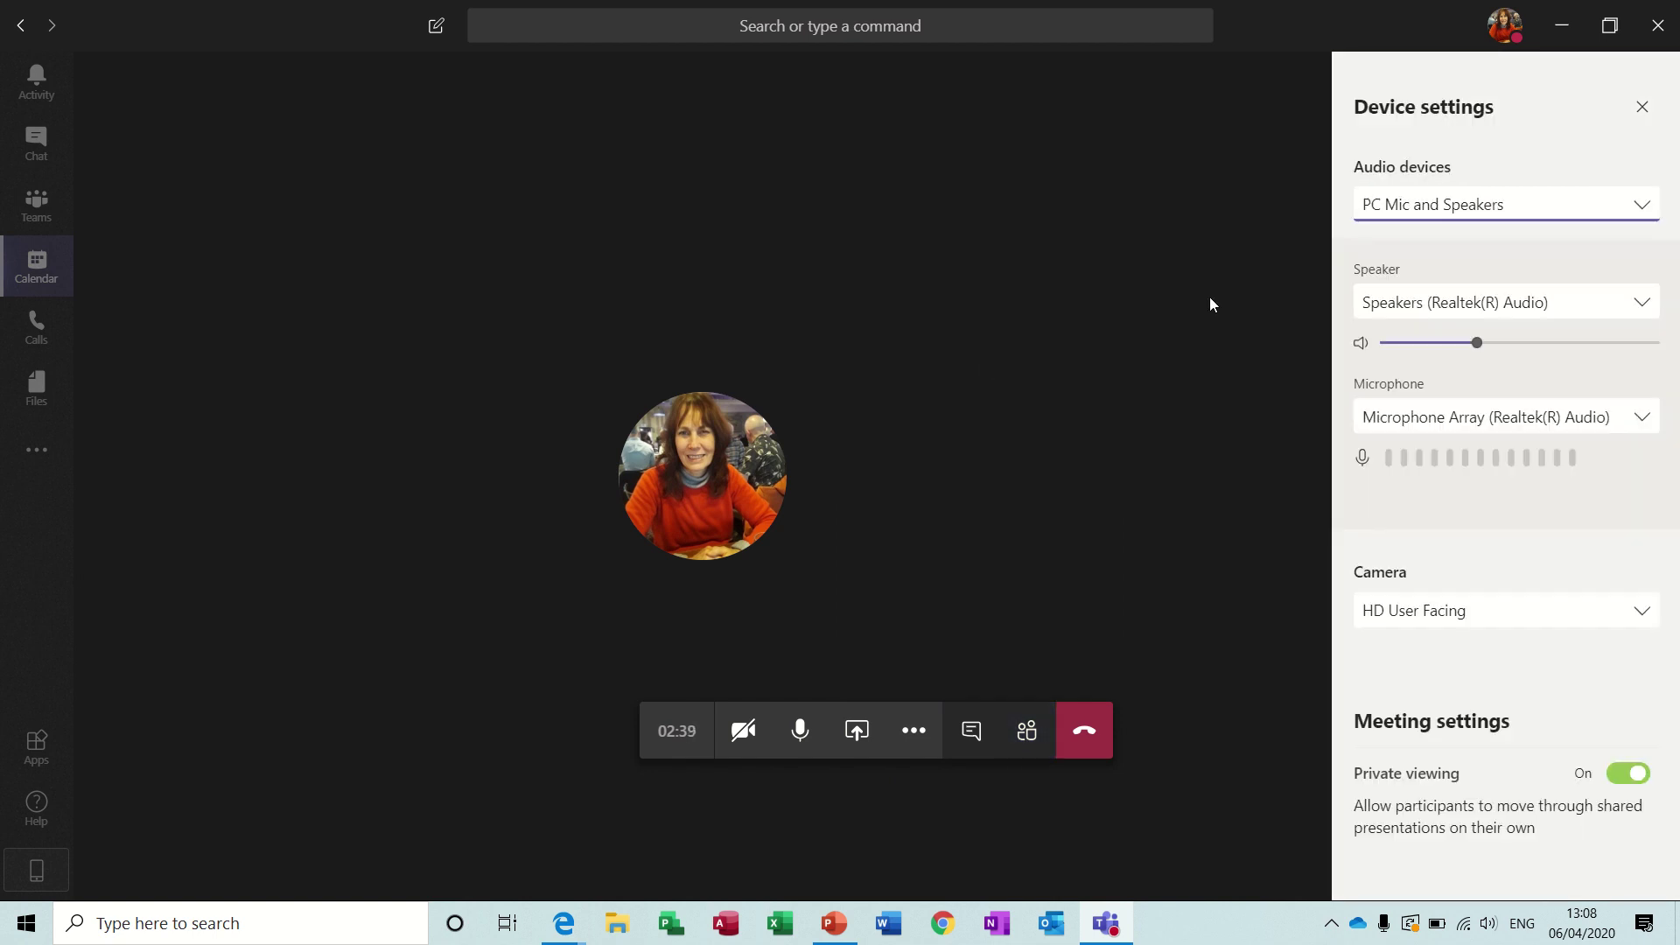
click(1642, 214)
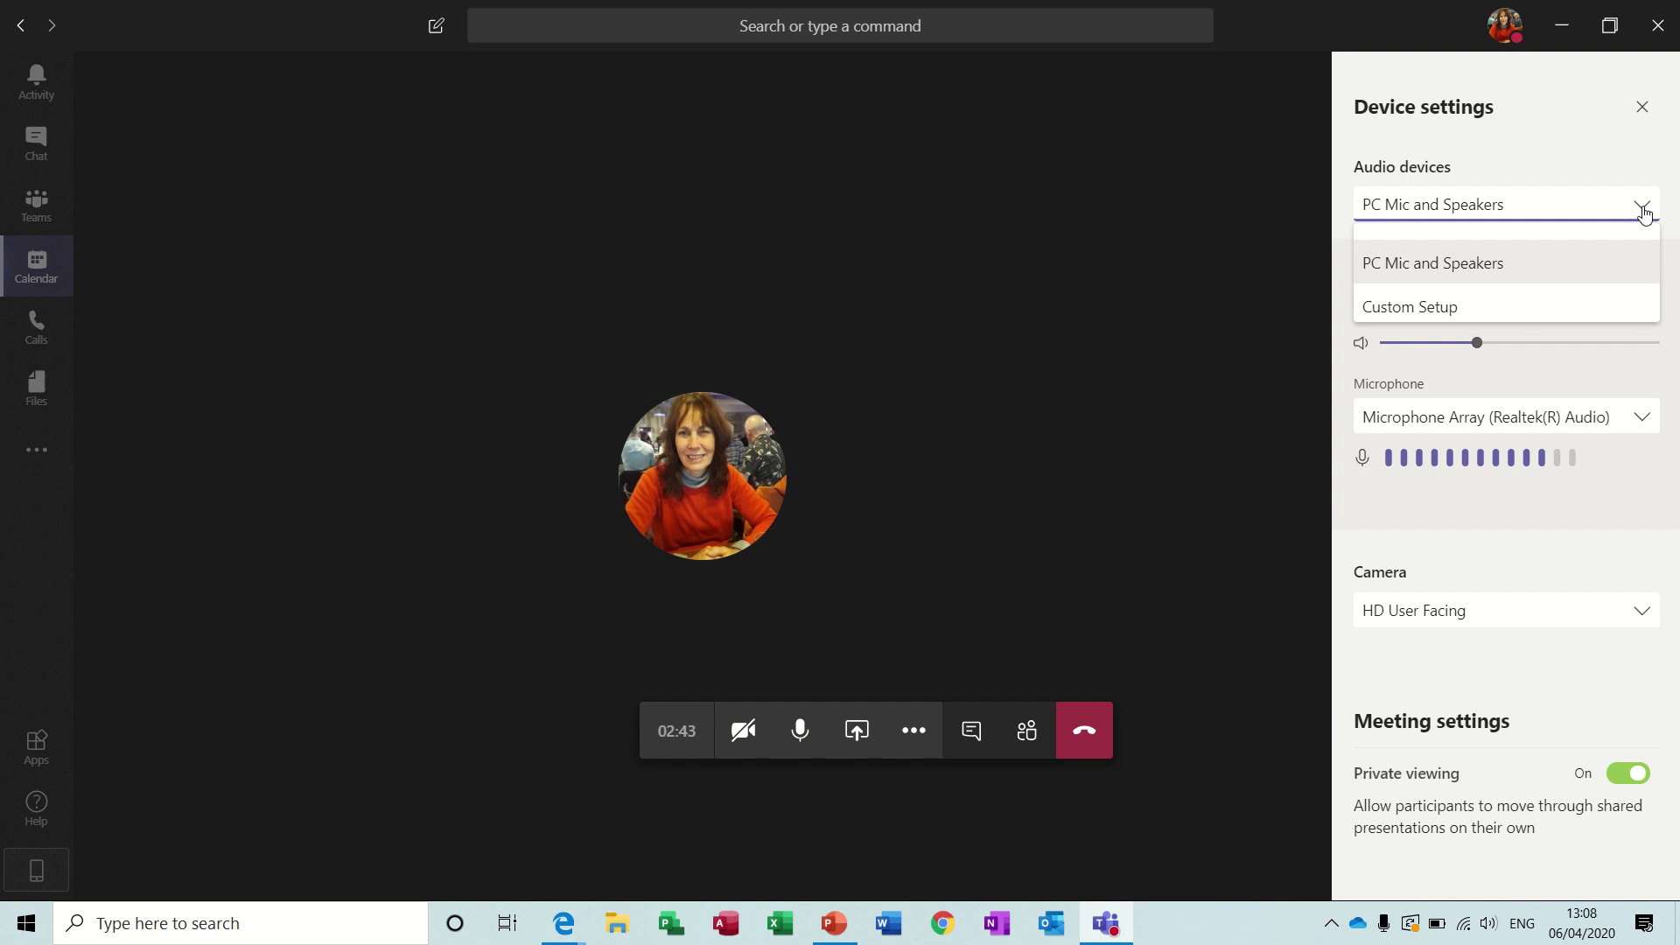
click(1643, 214)
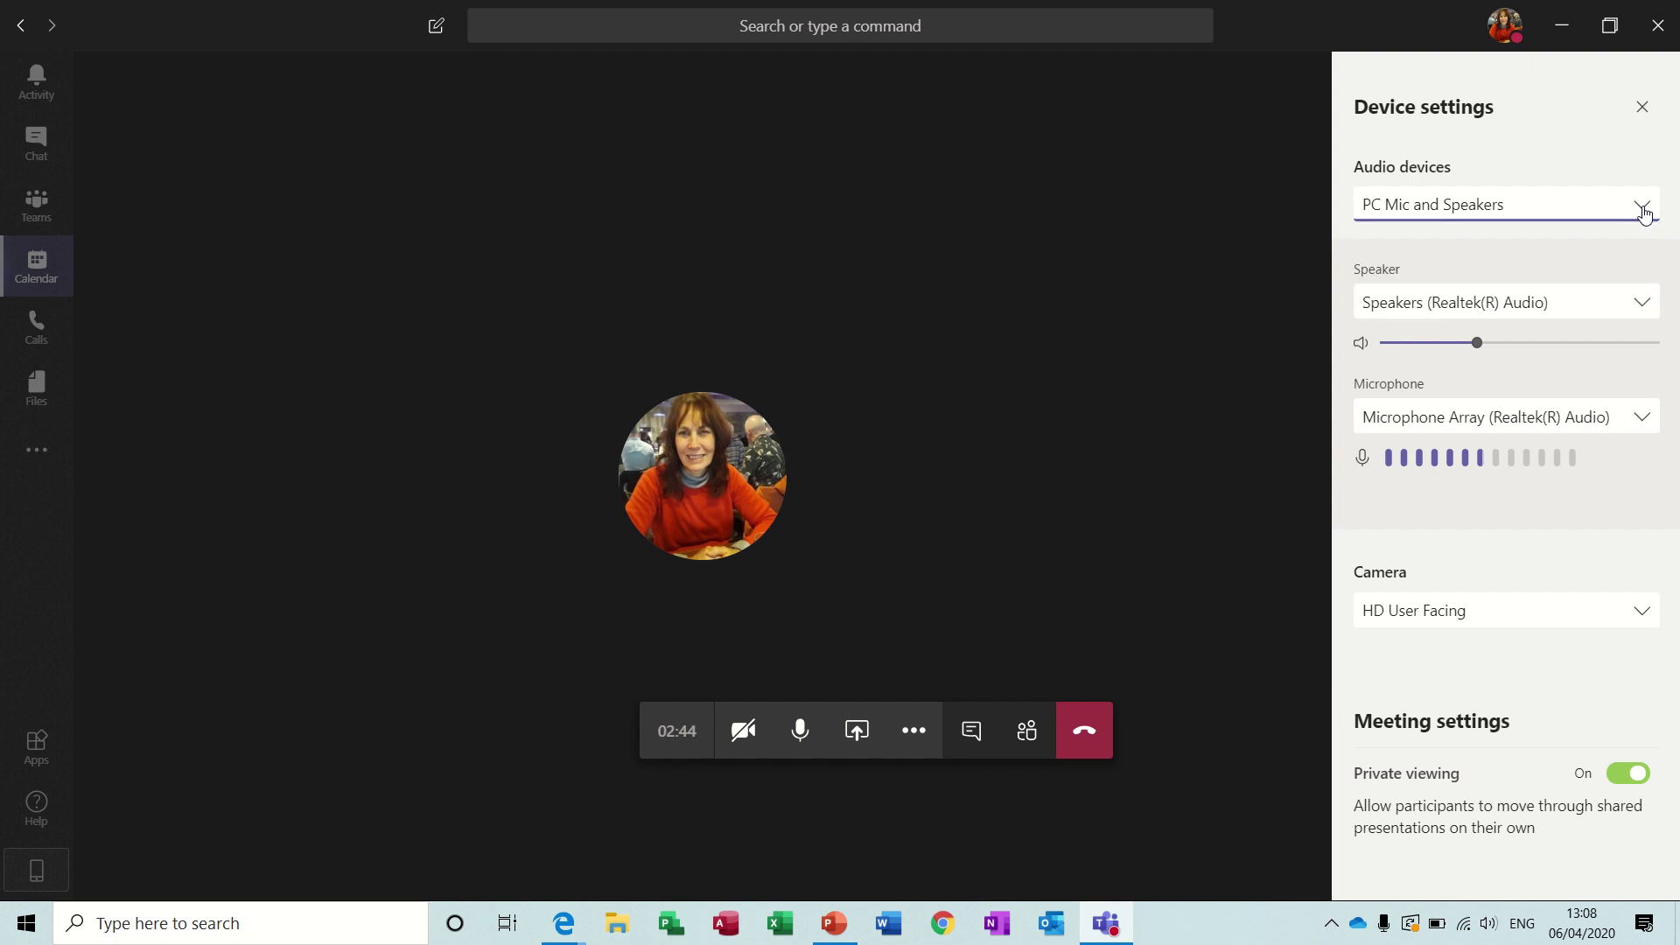
Step: Start shared meeting notes with a first section titled "Test" containing the text "1234"
click(911, 733)
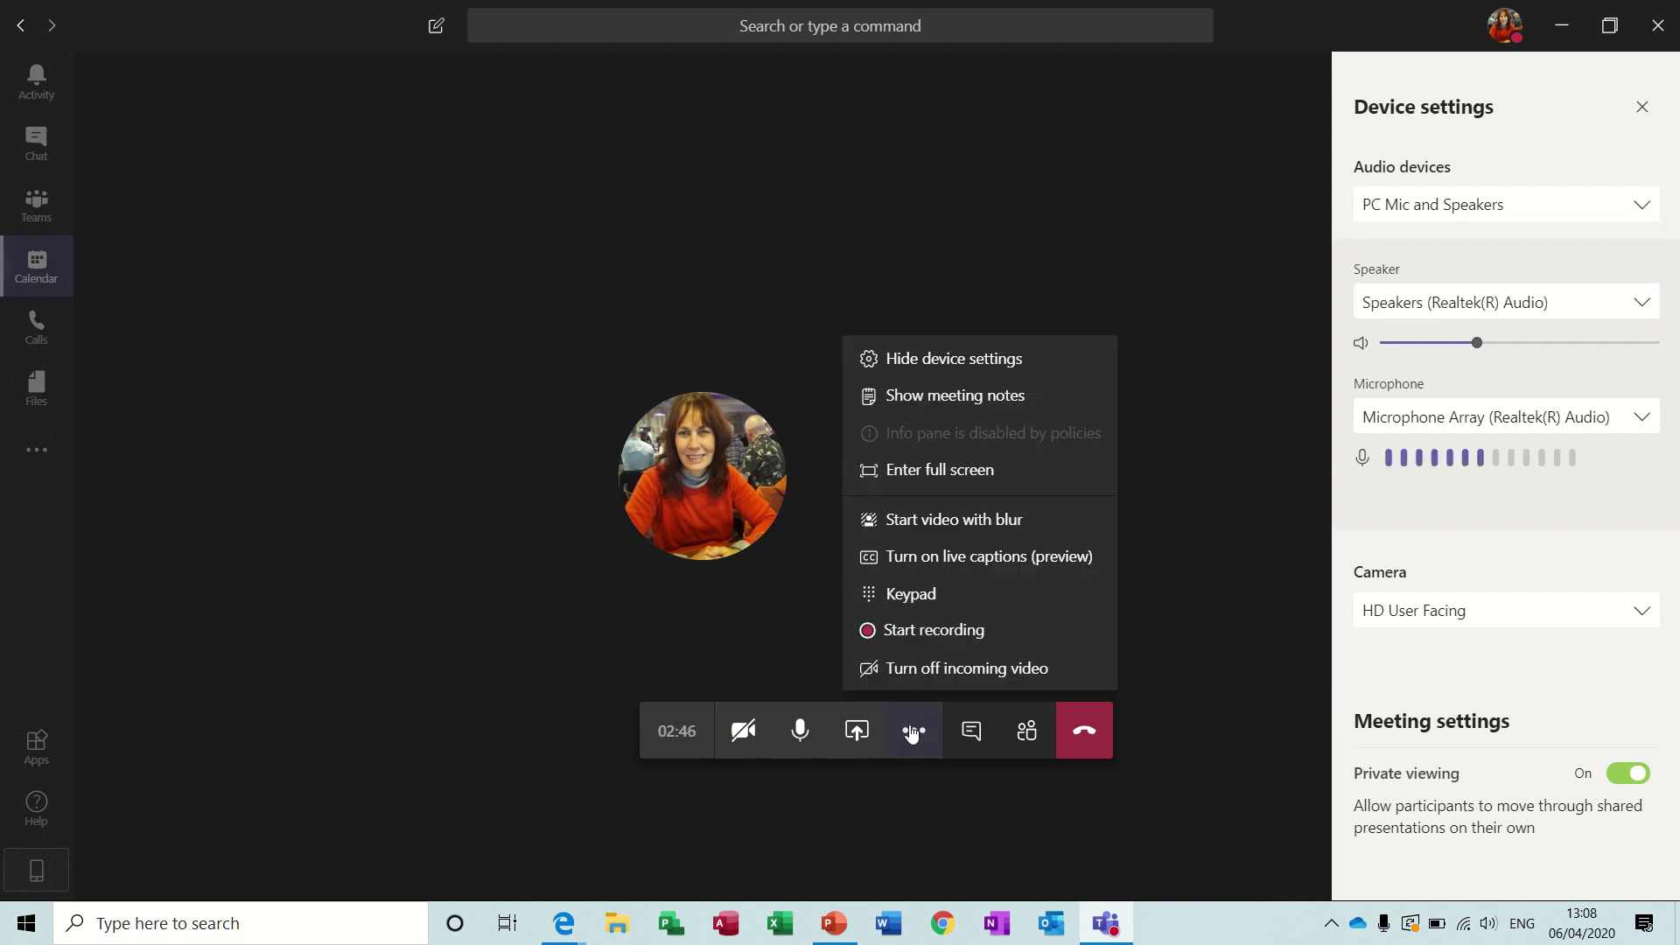
click(945, 397)
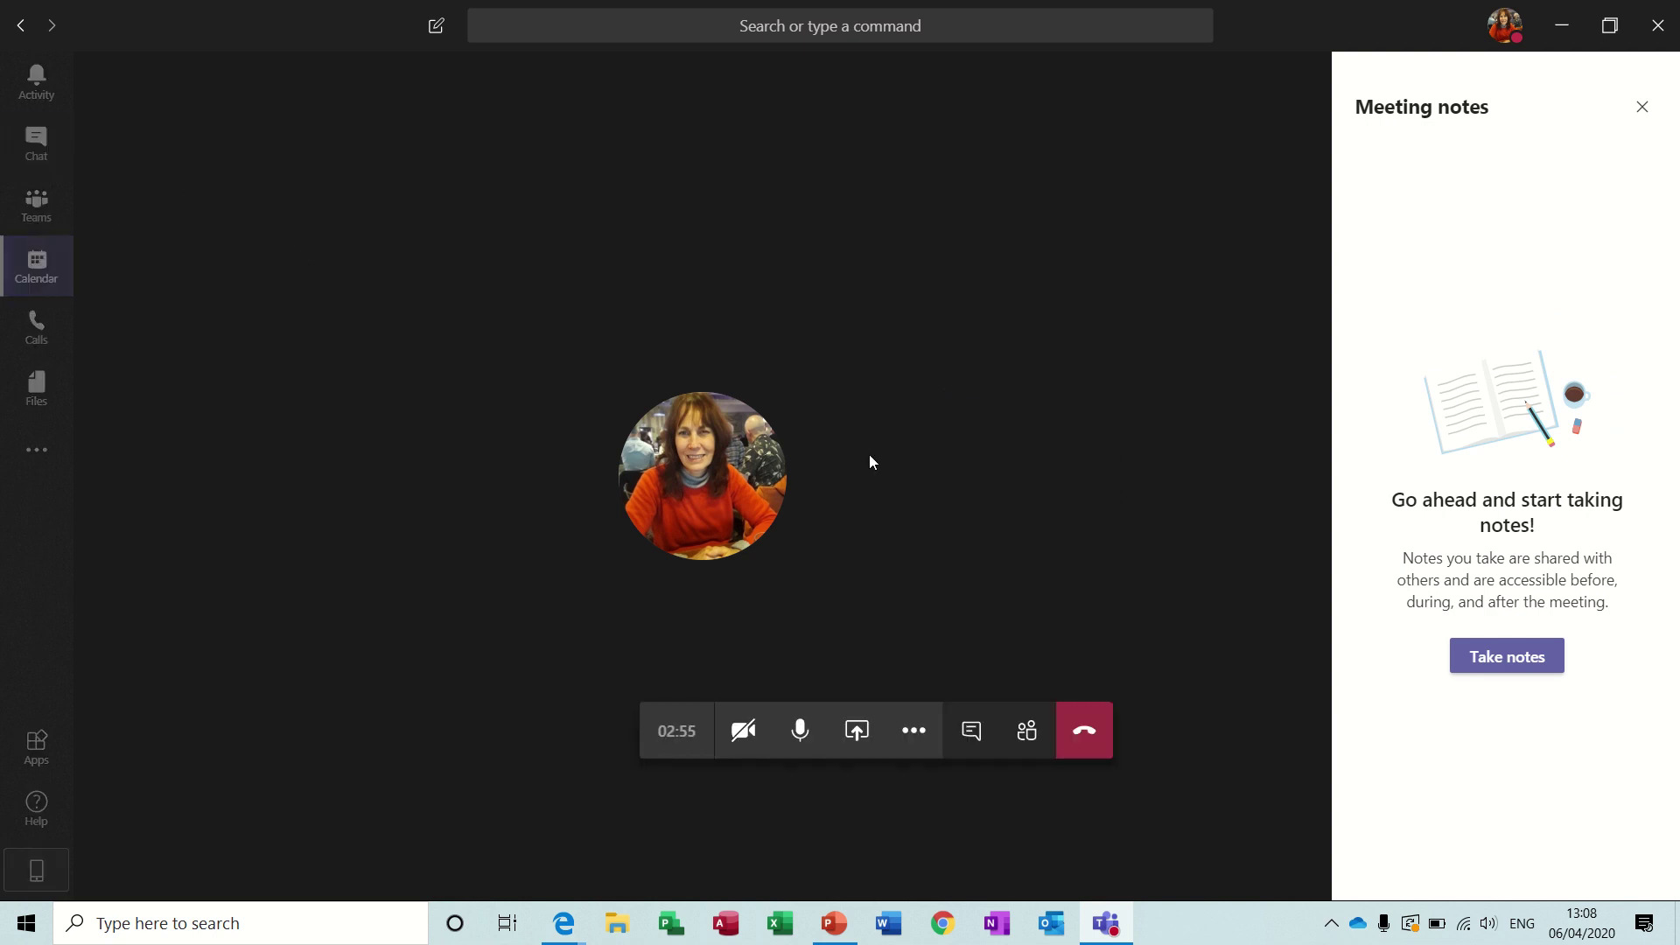
click(1492, 660)
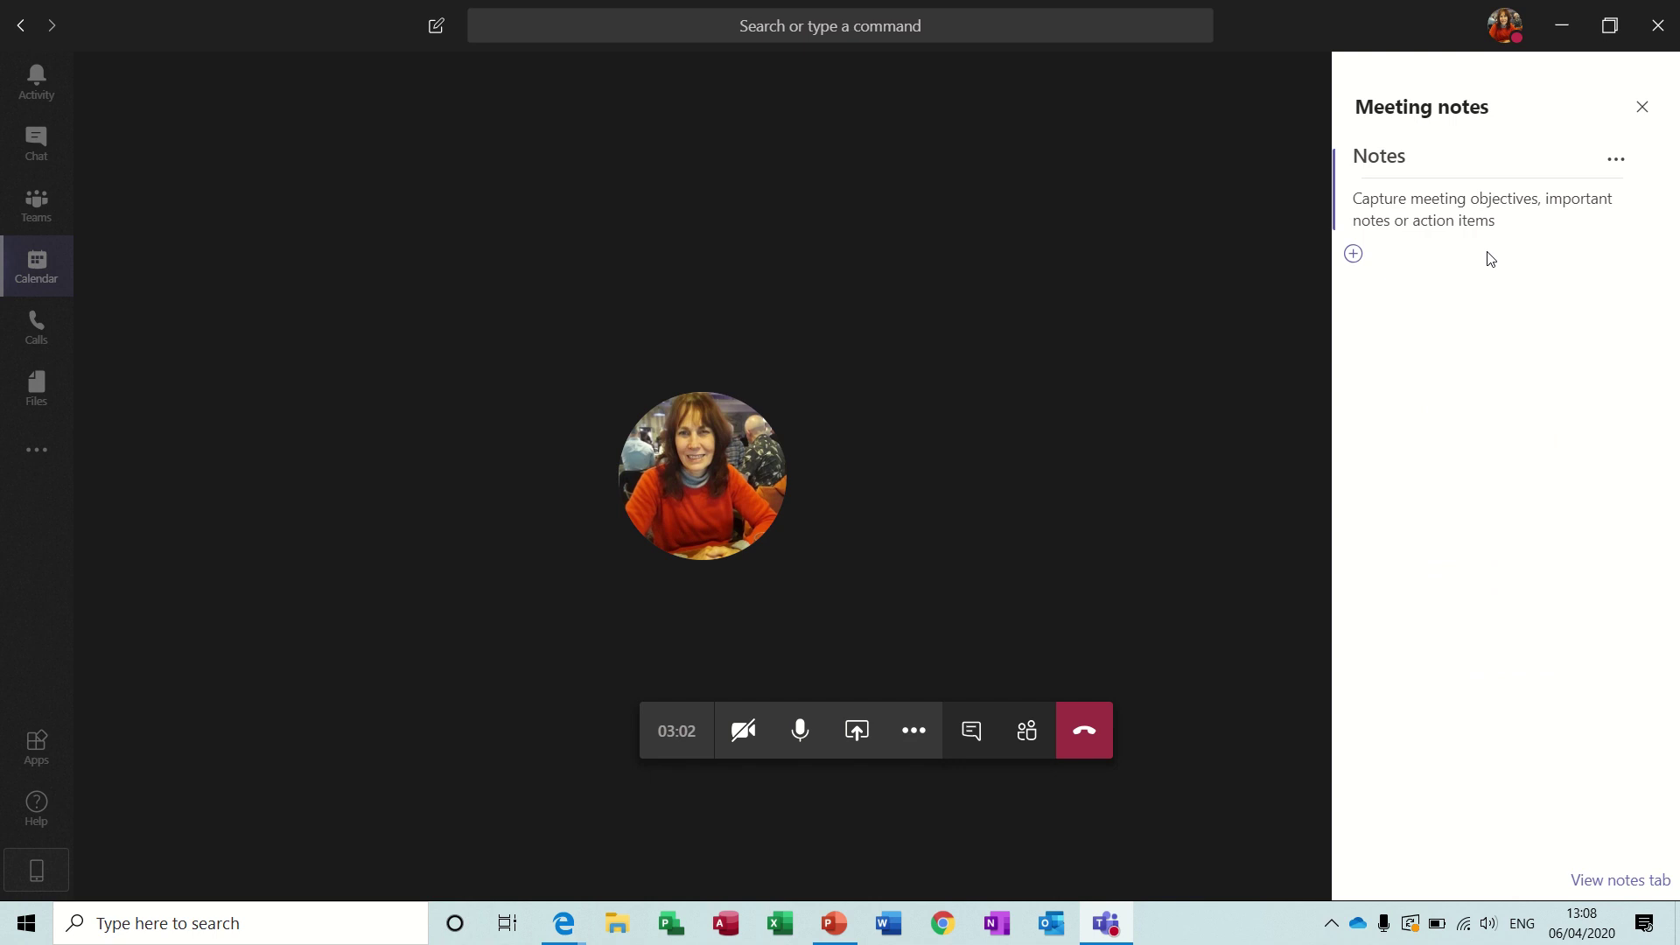
text(Test)
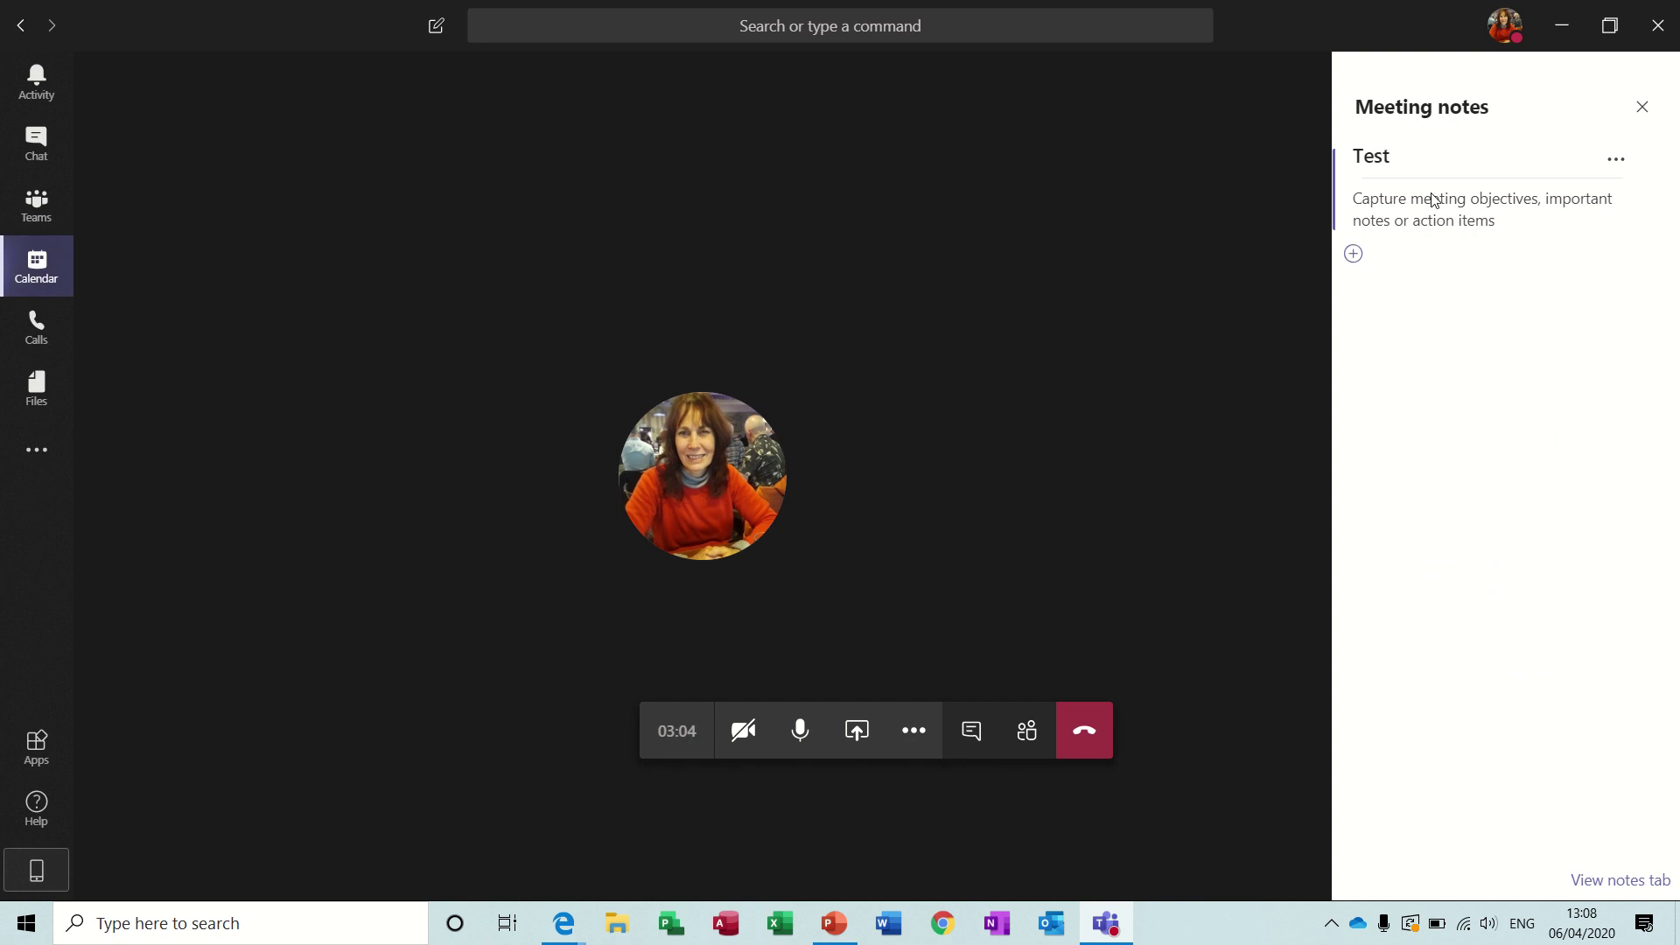
click(1432, 200)
text(1234)
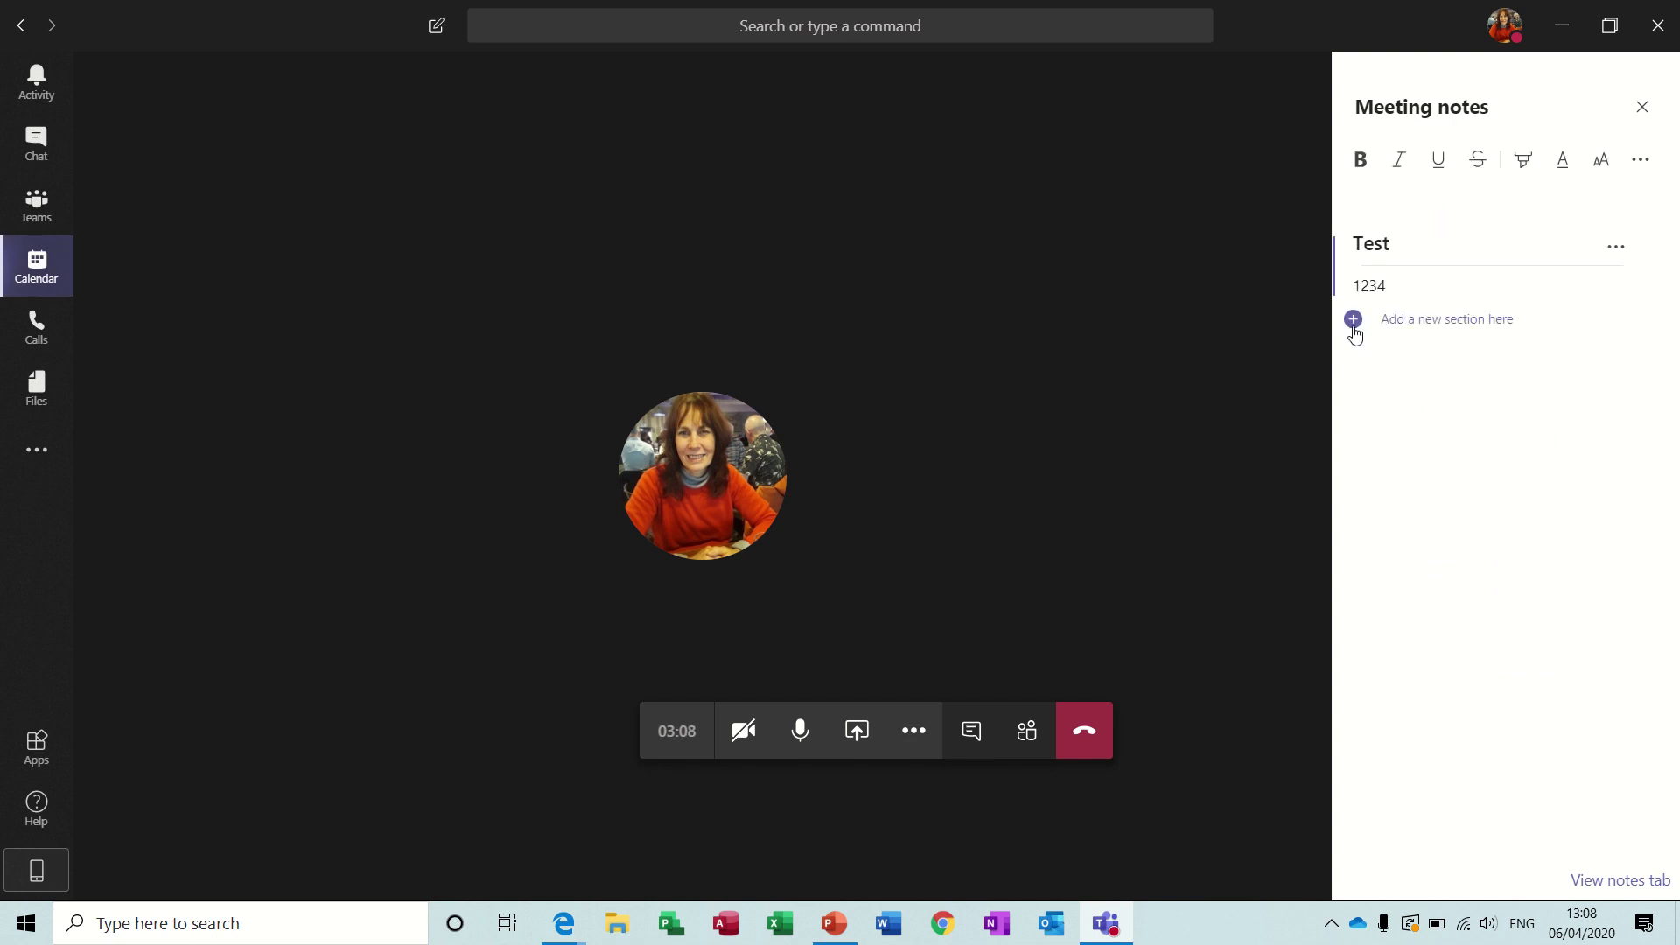
Step: Add a second section titled "test1" to the meeting notes, containing the text "1234"
click(1374, 341)
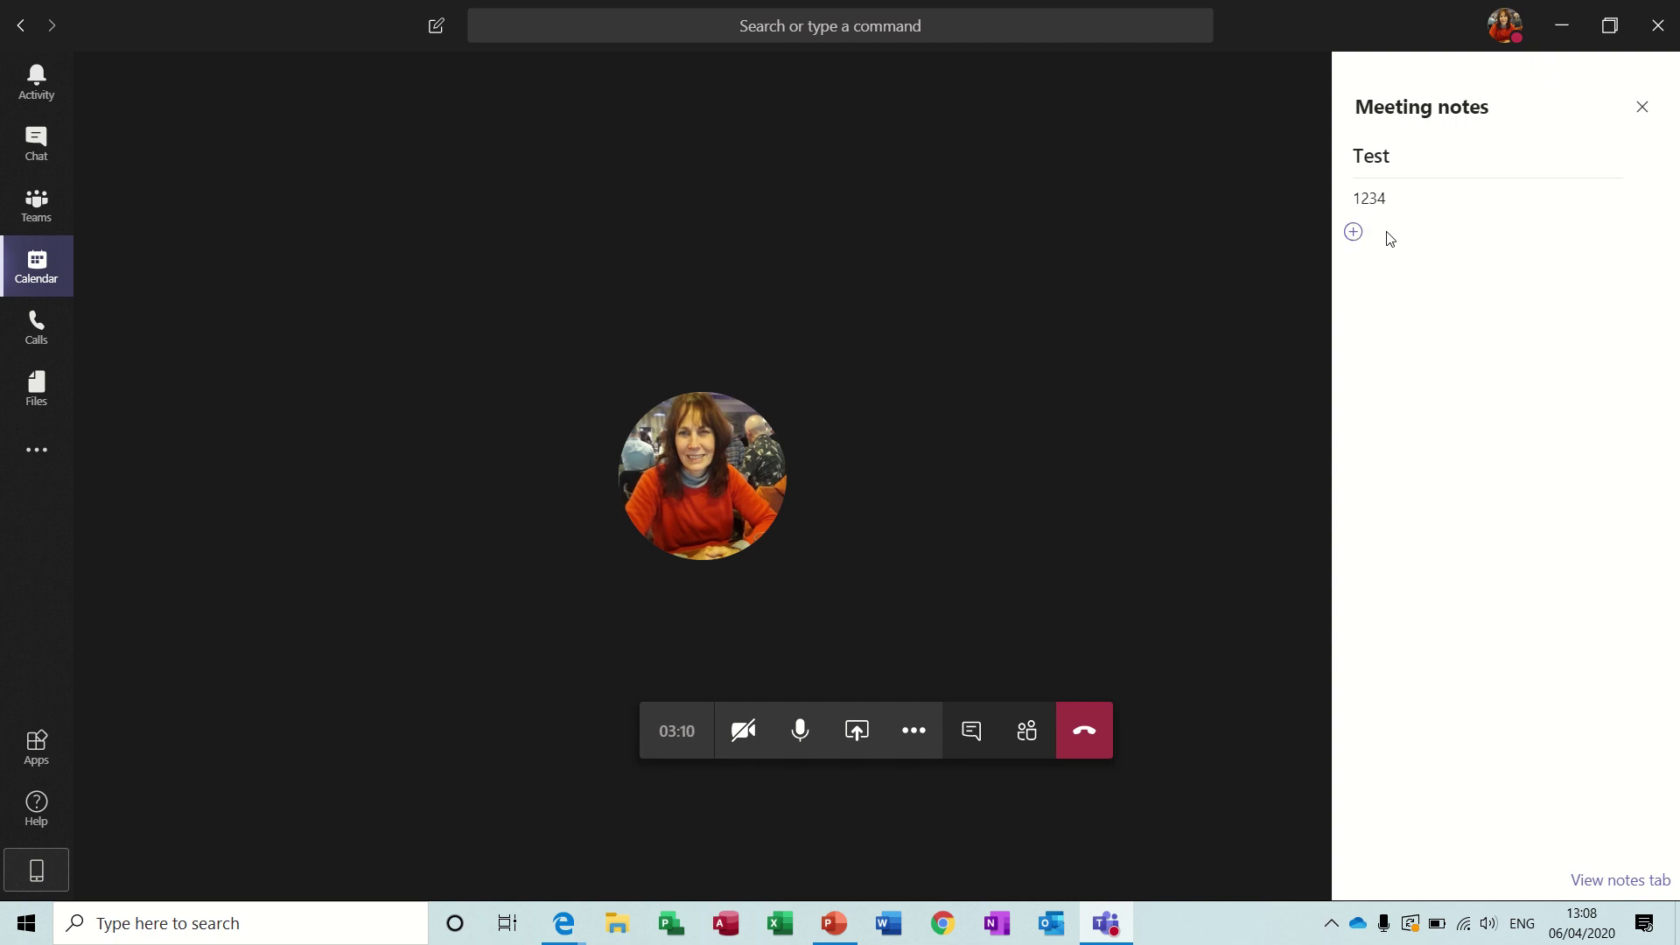
click(1363, 240)
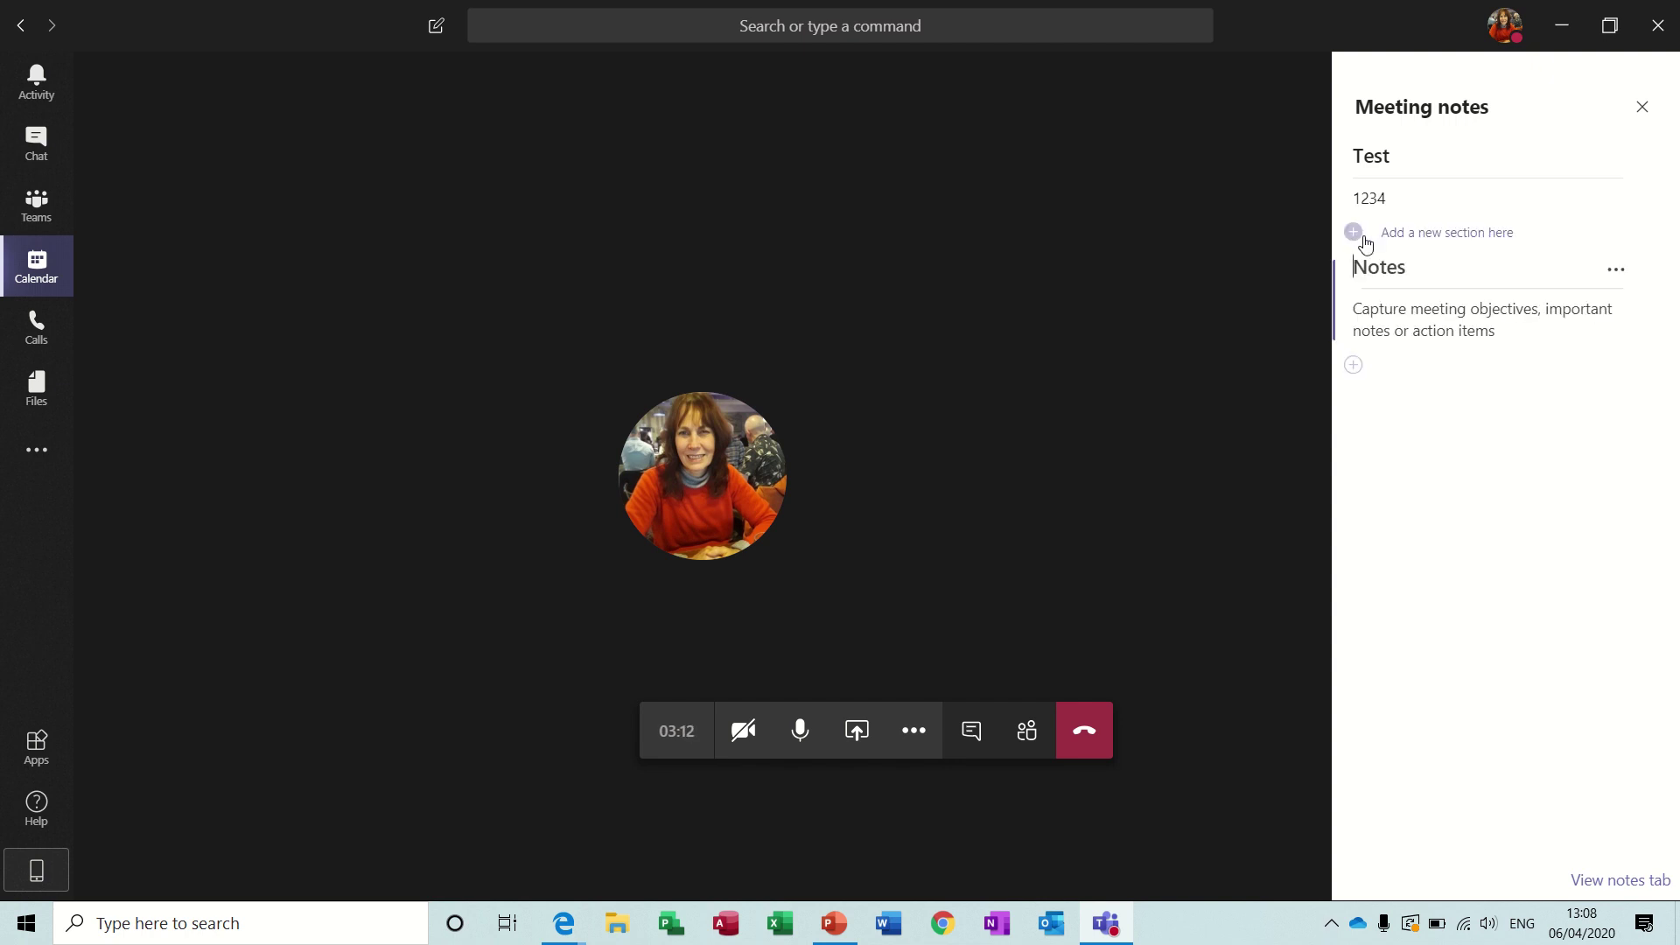
text(test1)
click(1375, 334)
text(1234)
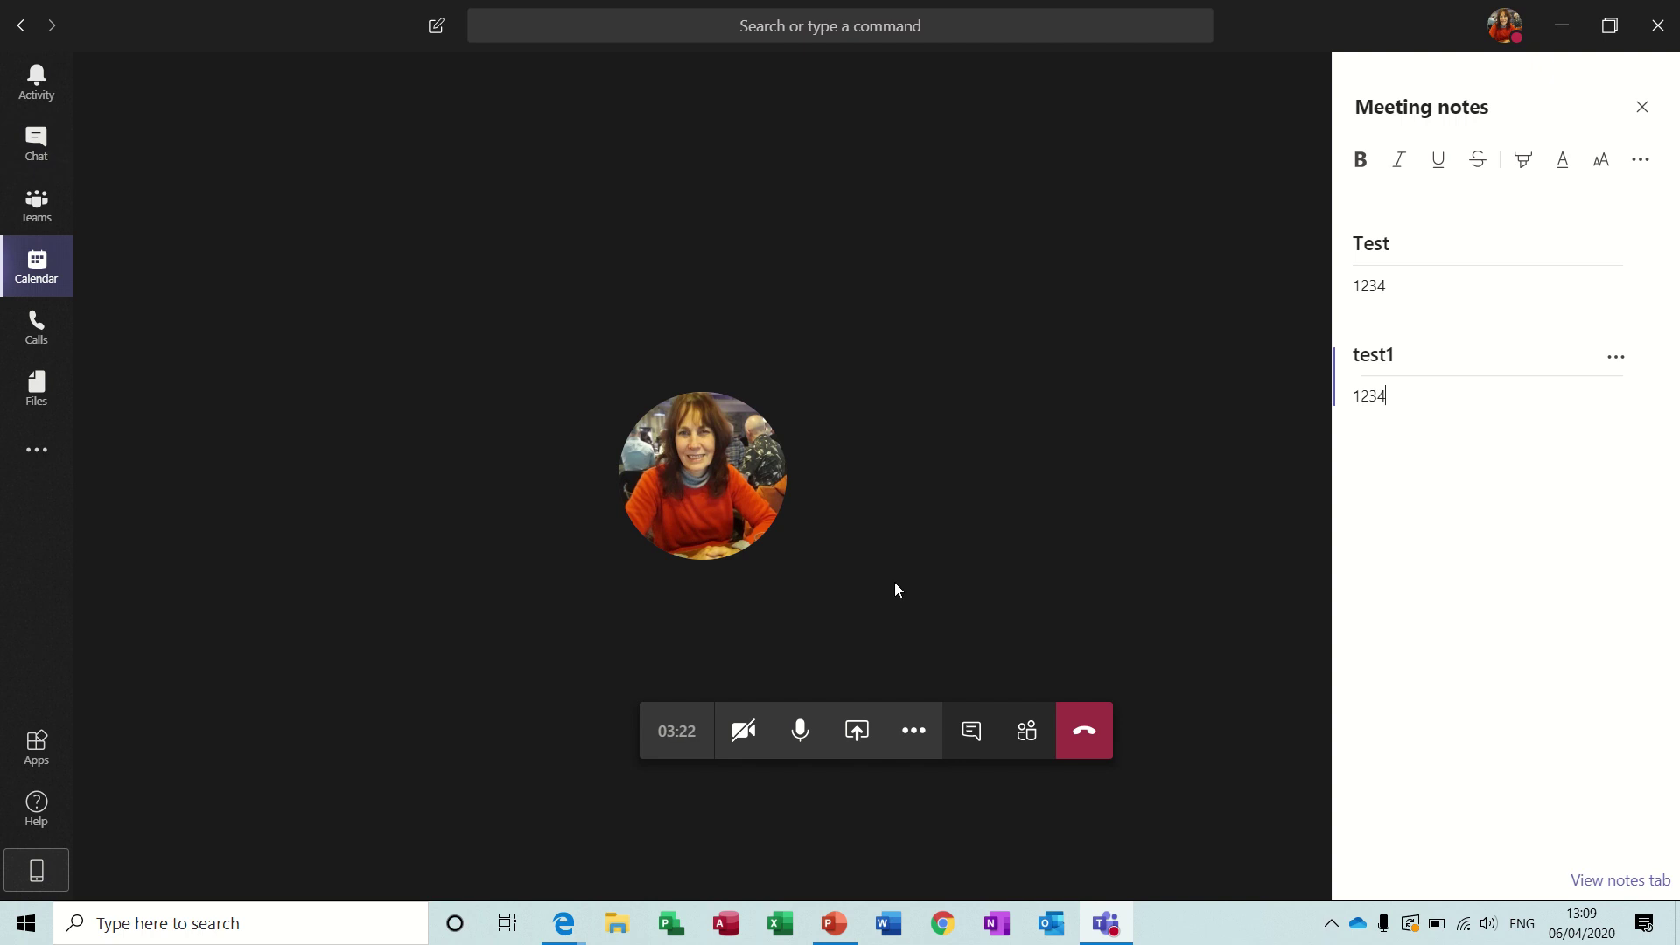
Step: Show the meeting chat and send the message "hi Everyone" to the participants
click(975, 738)
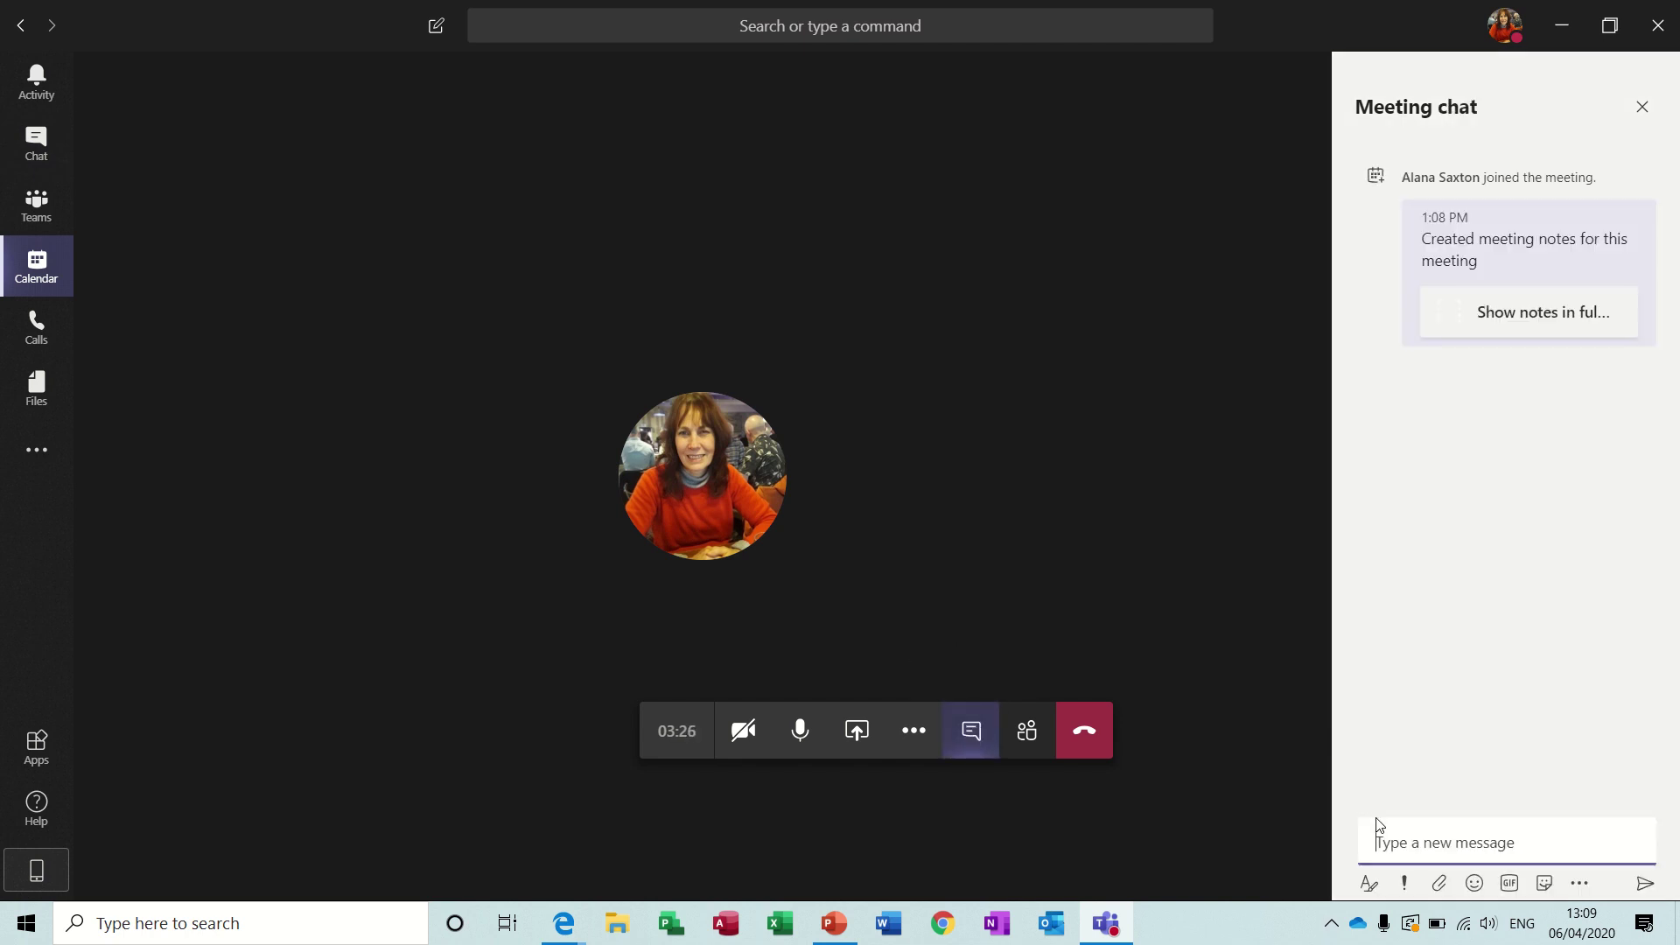
text(hi Everyone)
key(Return)
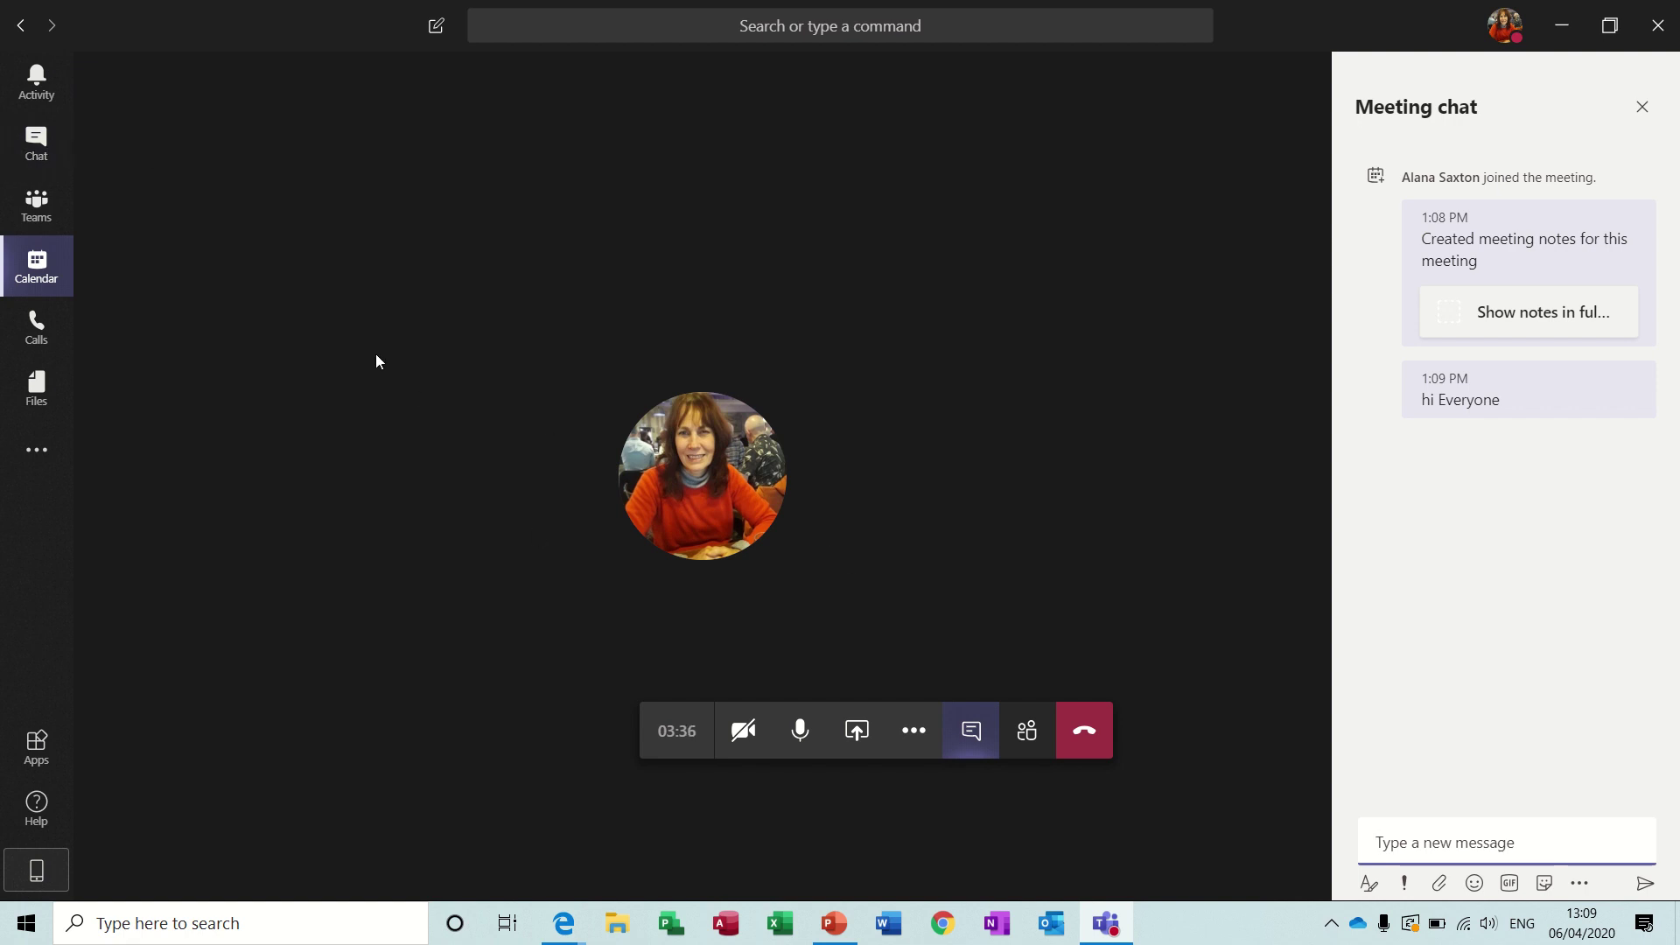
Step: Open the current meeting's conversation from the recent chats and review its shared files and meeting notes
click(36, 138)
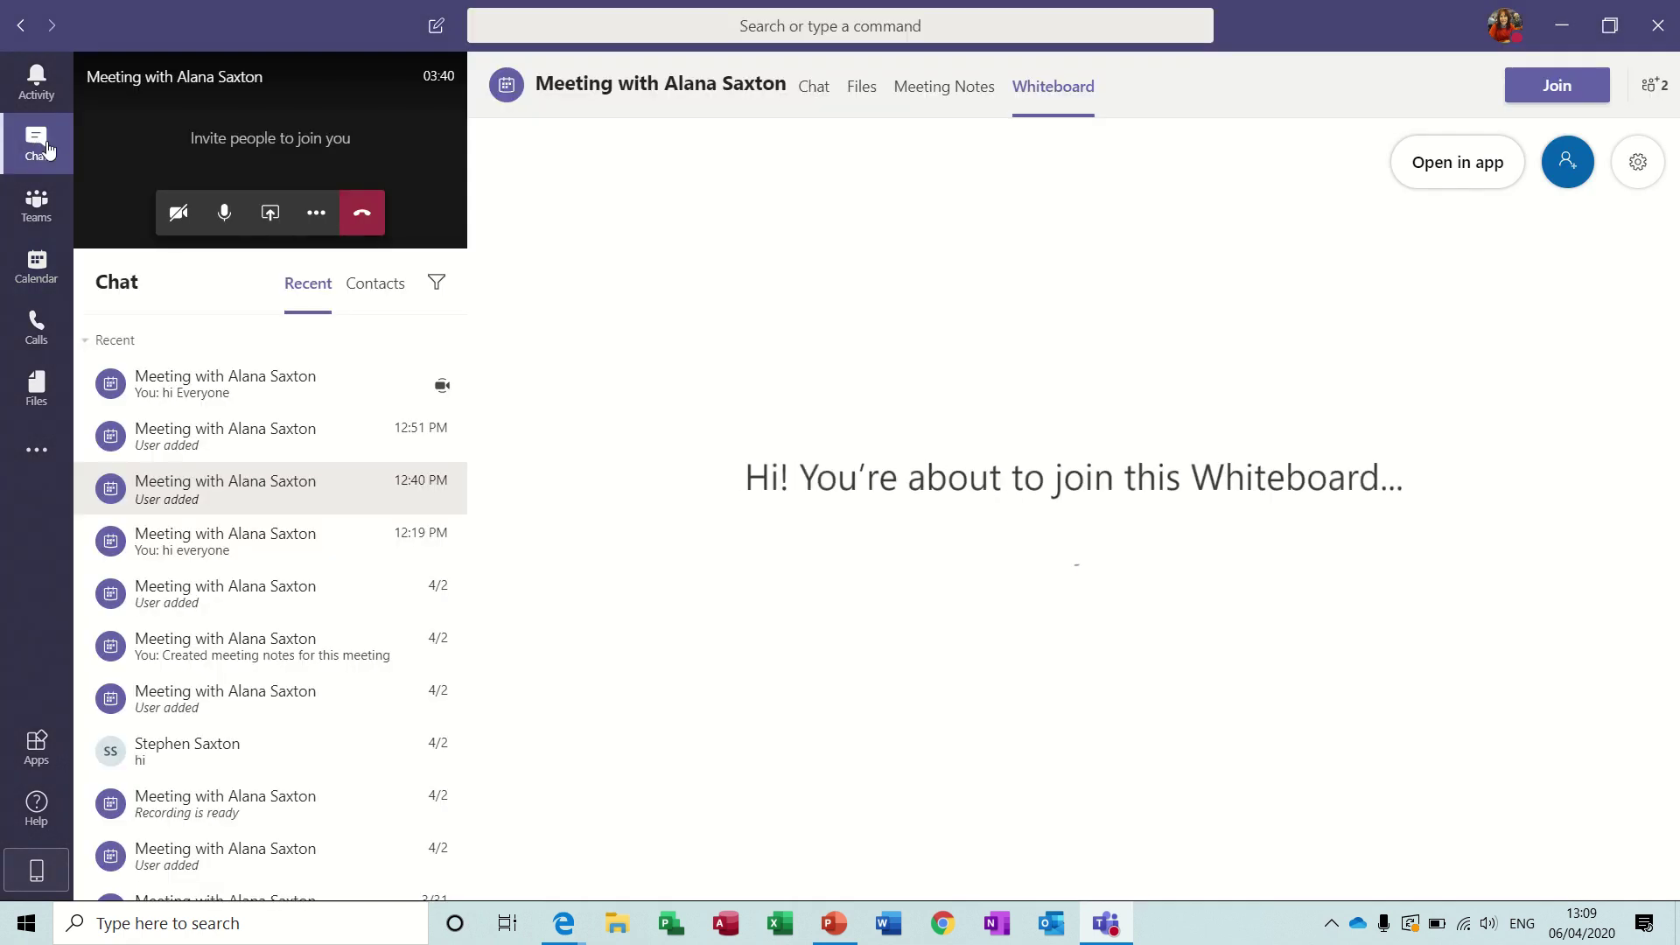
click(229, 388)
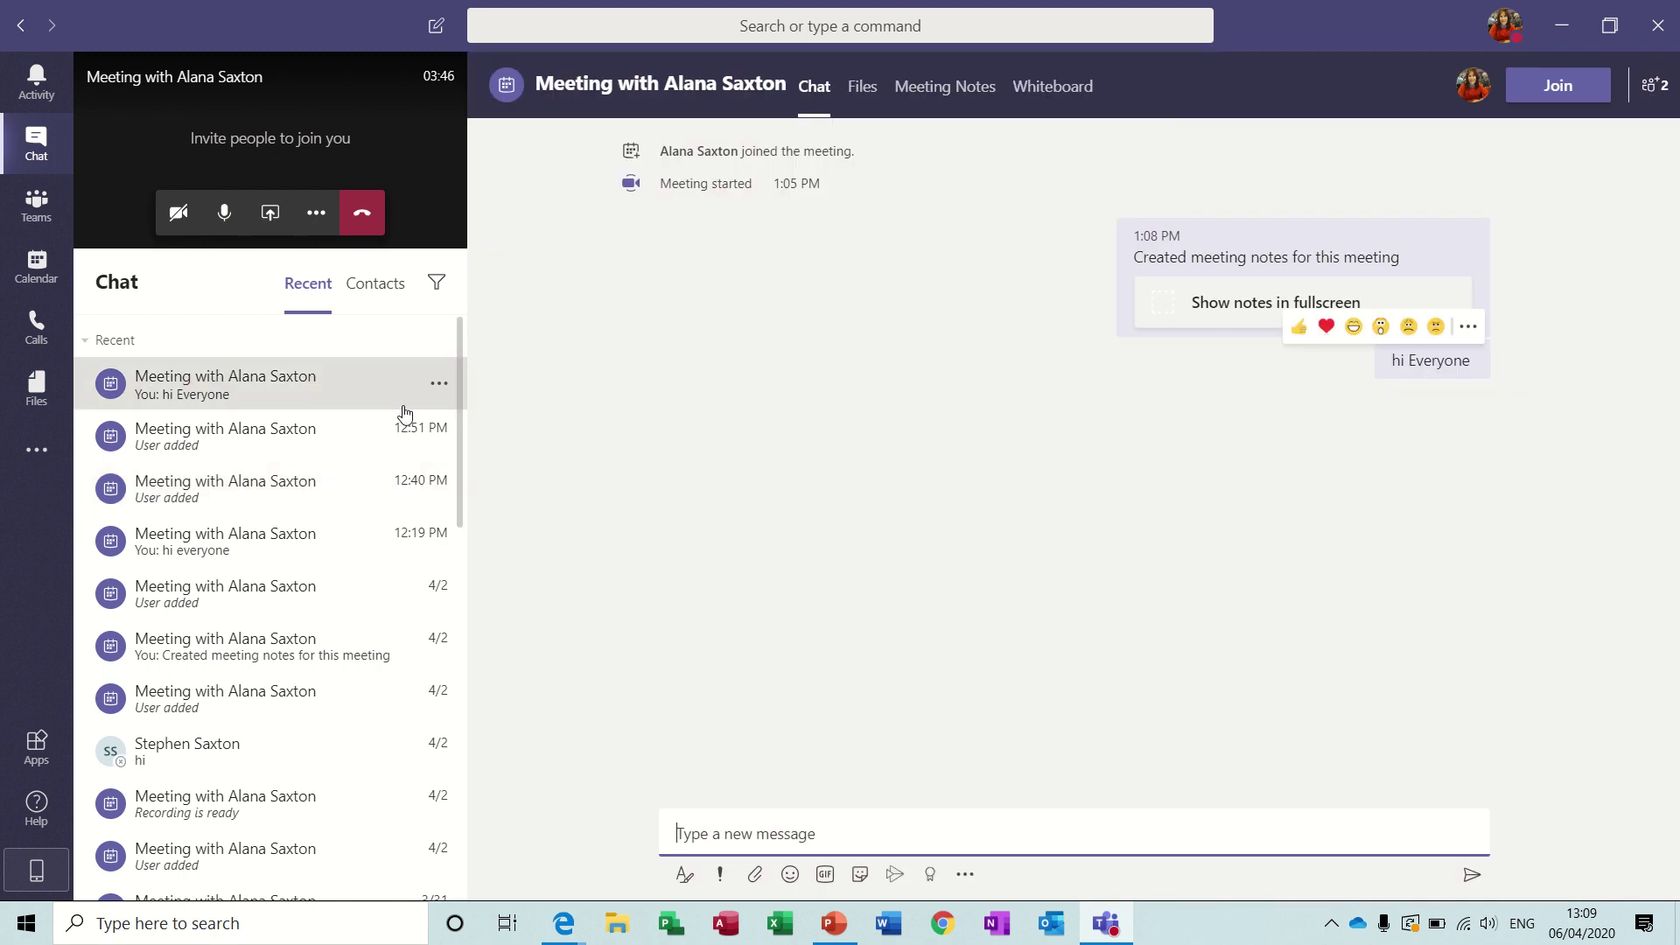
click(869, 93)
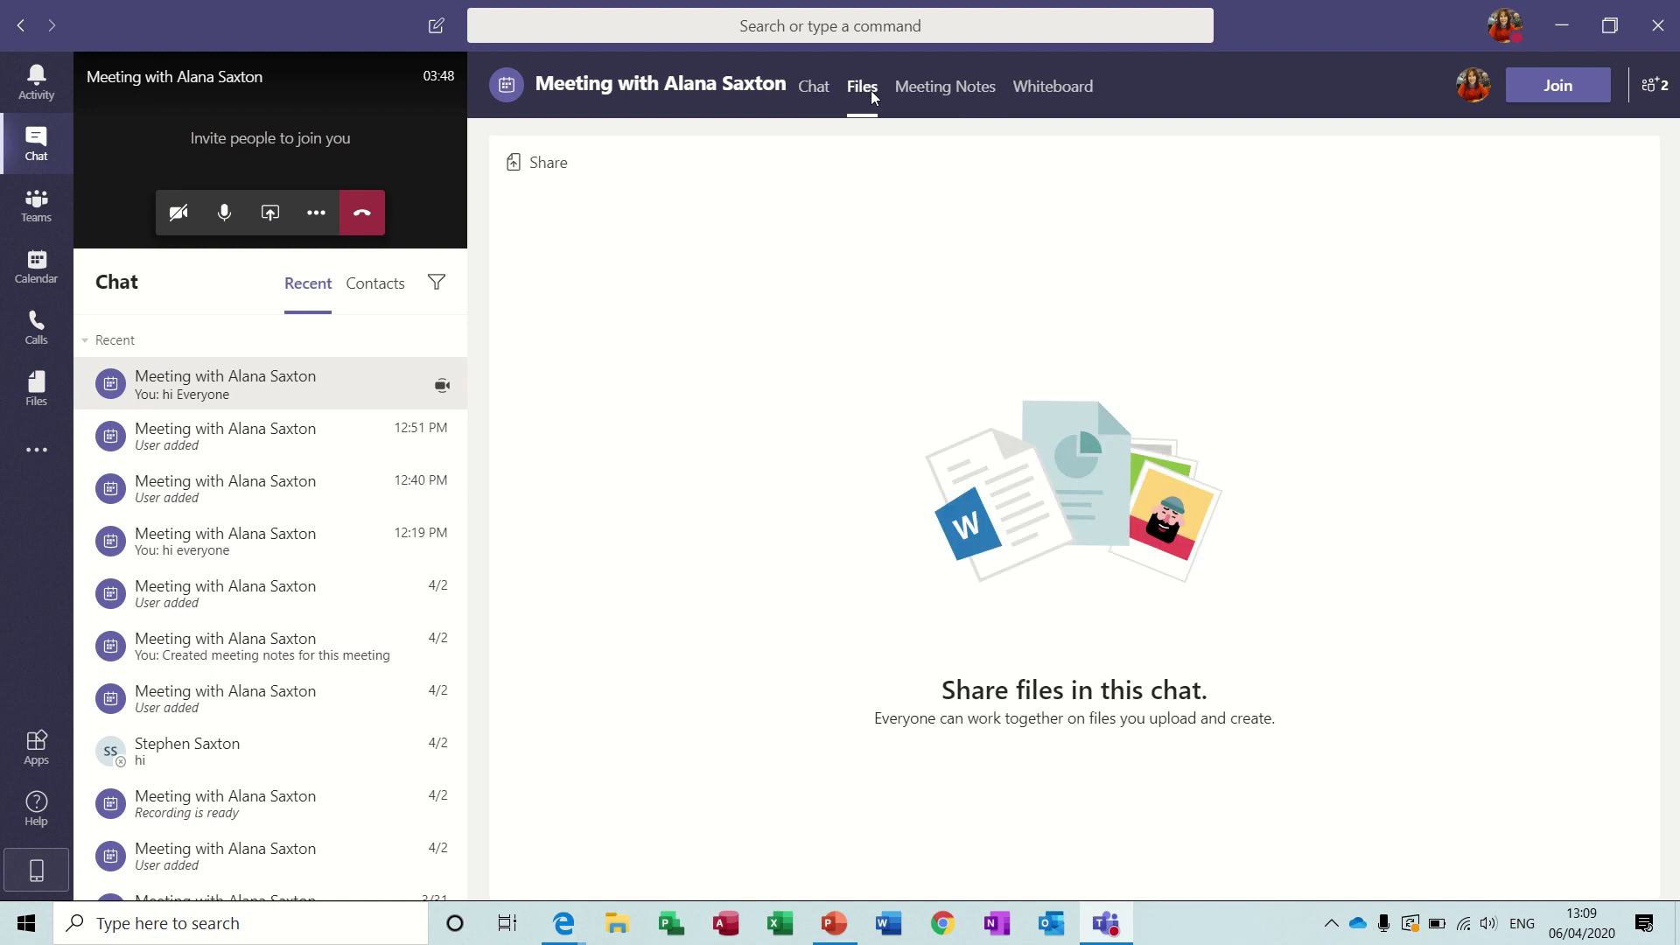
click(954, 96)
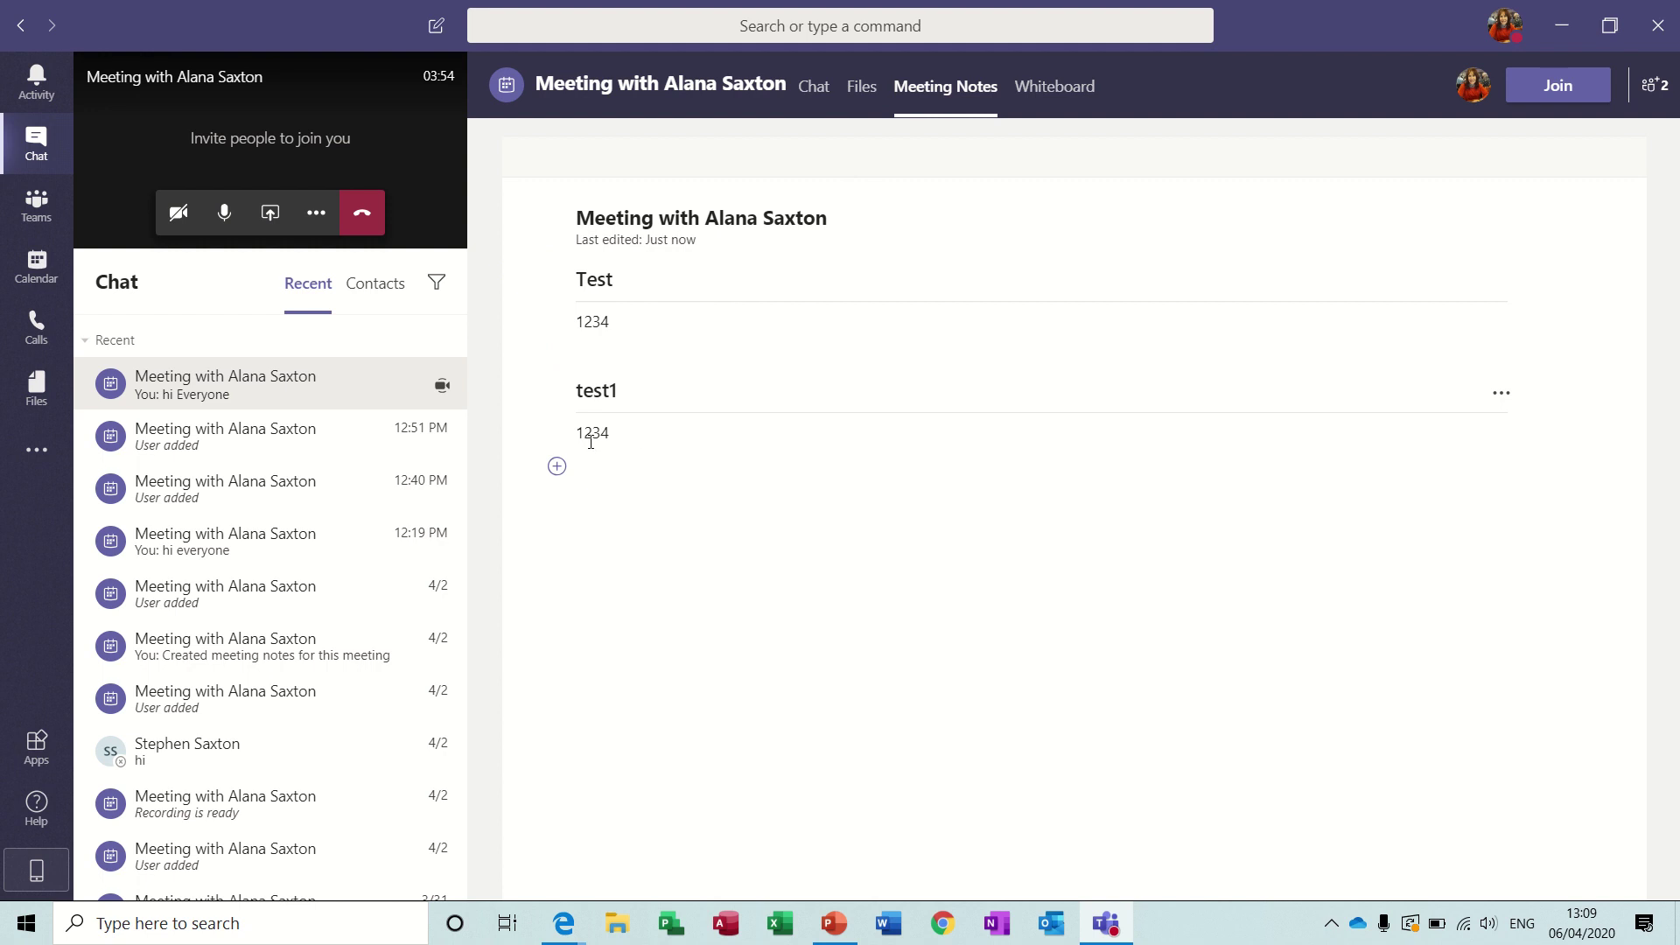
Step: Open the meeting's whiteboard and draw a looping freehand scribble across it with the black pen
click(1067, 98)
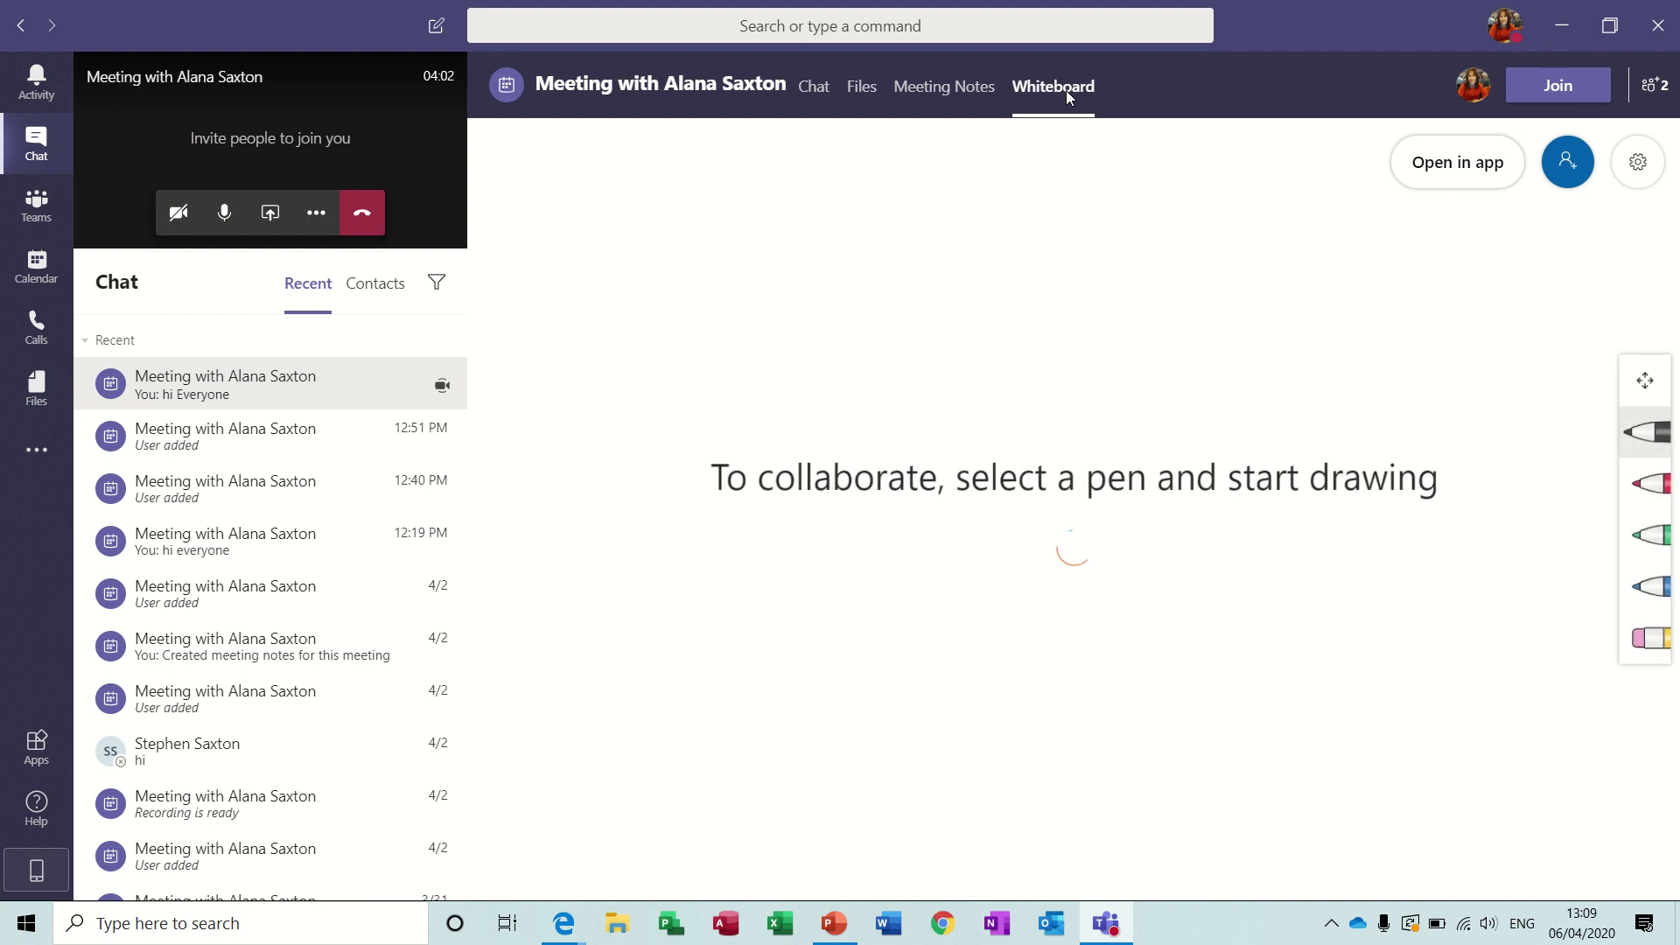
click(1645, 430)
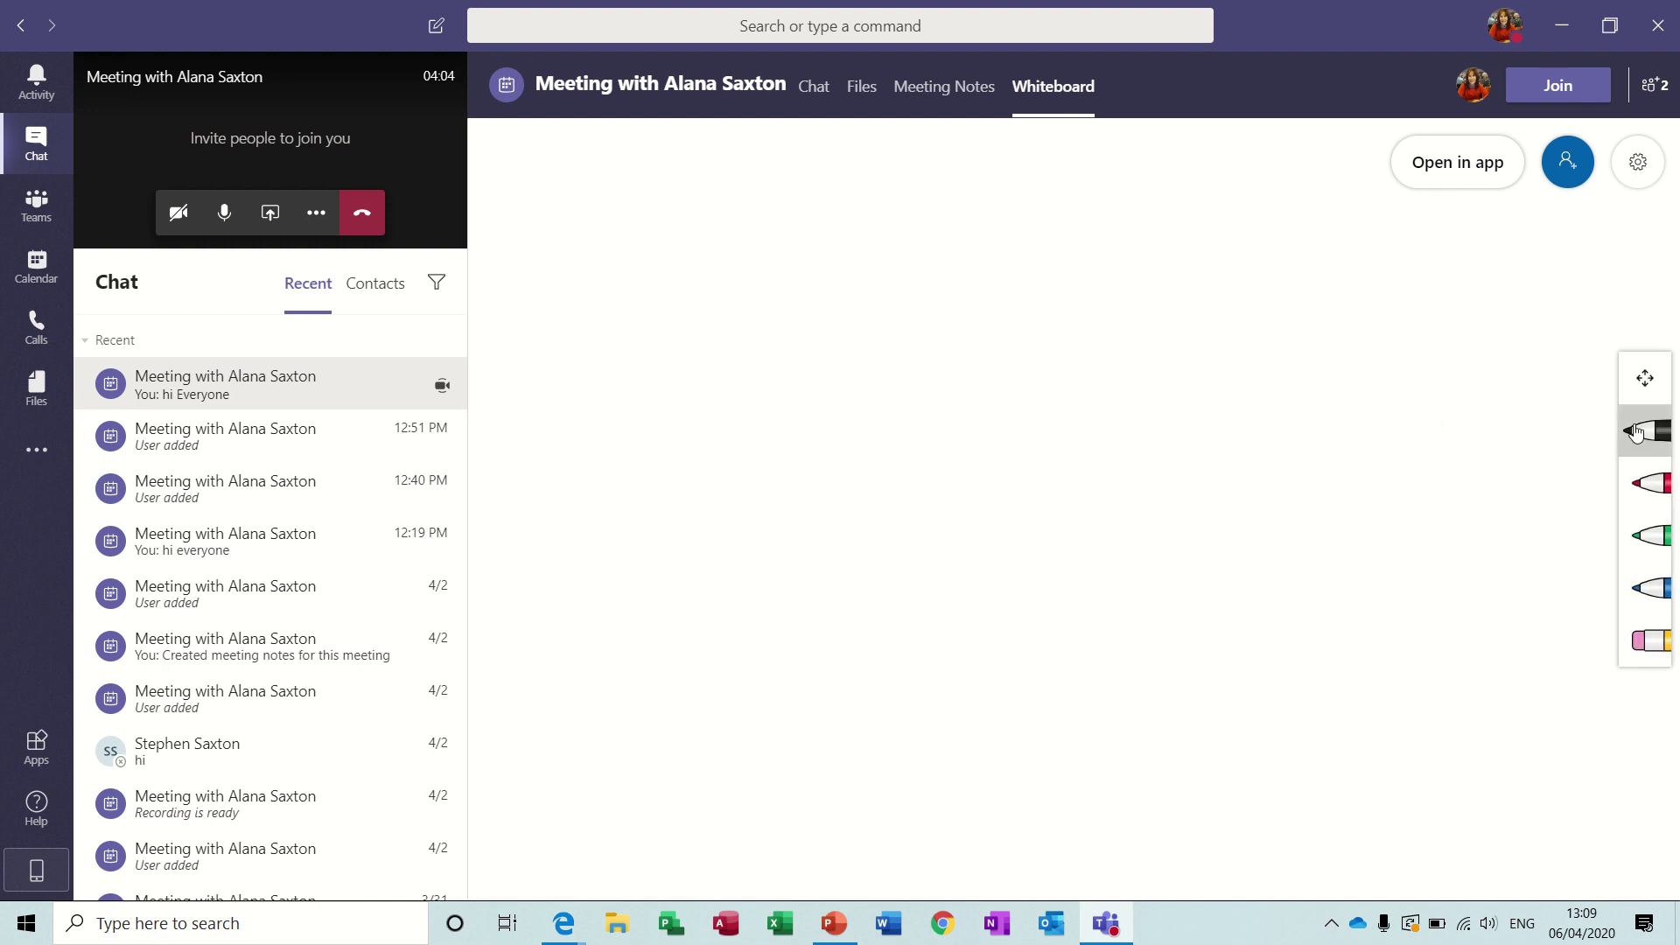
mouse_move(805, 360)
mouse_down()
mouse_move(894, 346)
mouse_move(1071, 394)
mouse_up()
mouse_move(1013, 648)
mouse_down()
mouse_move(1095, 278)
mouse_move(1387, 480)
mouse_move(1312, 491)
mouse_up()
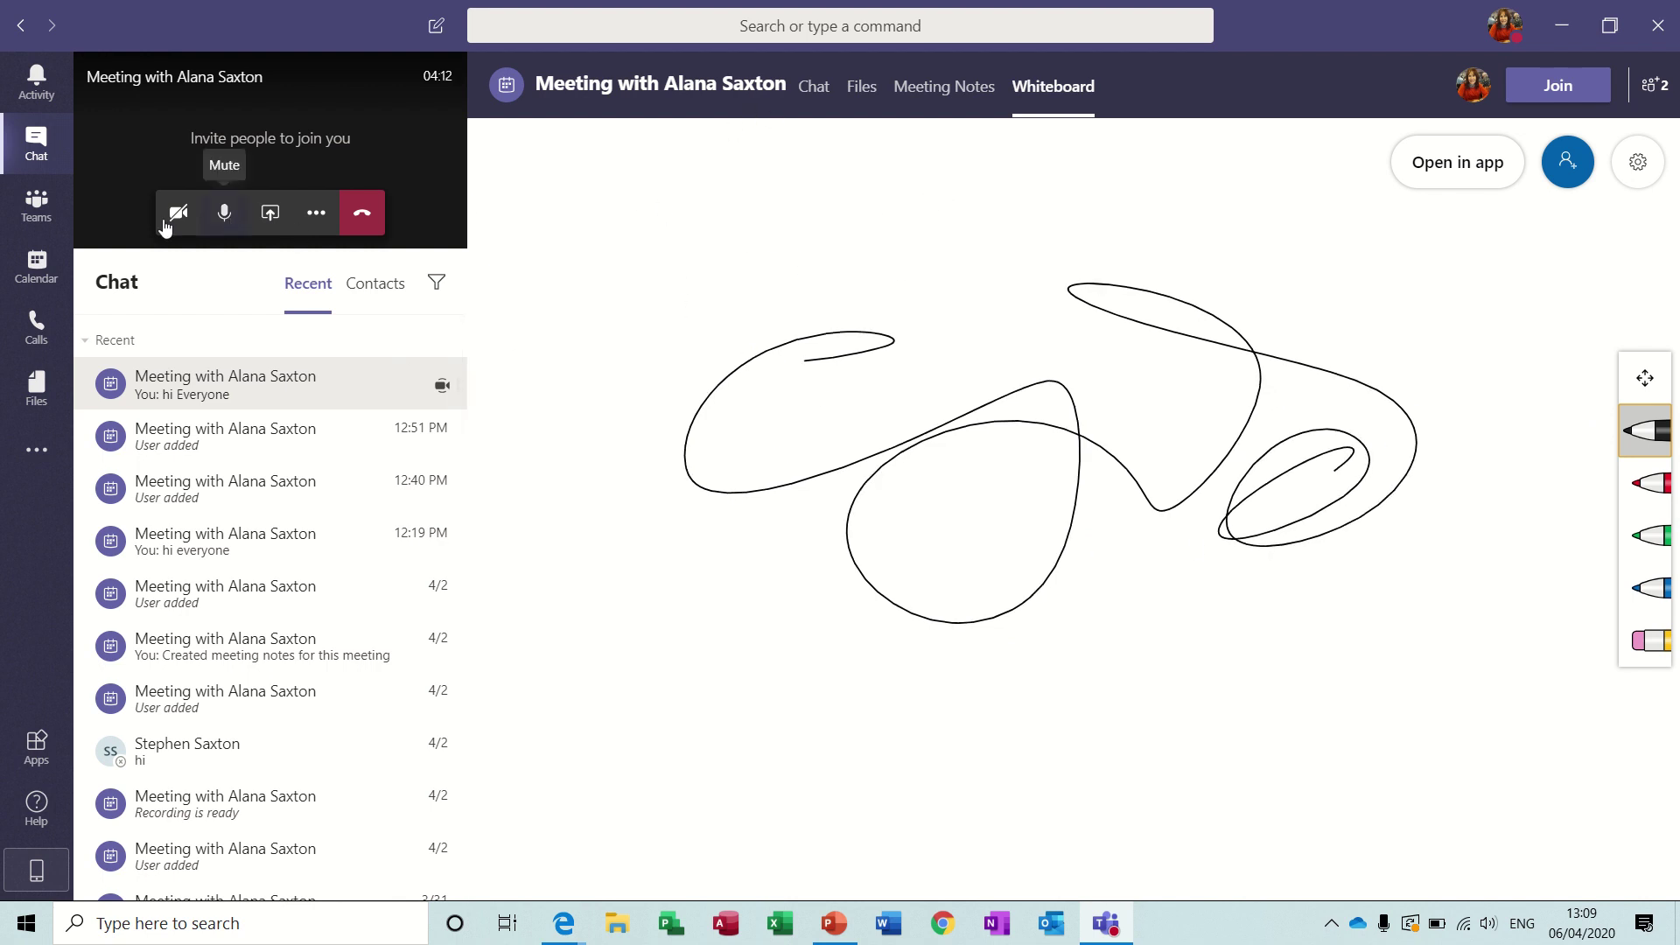
Step: Return to the full meeting view and show the camera video with a blurred background
click(301, 131)
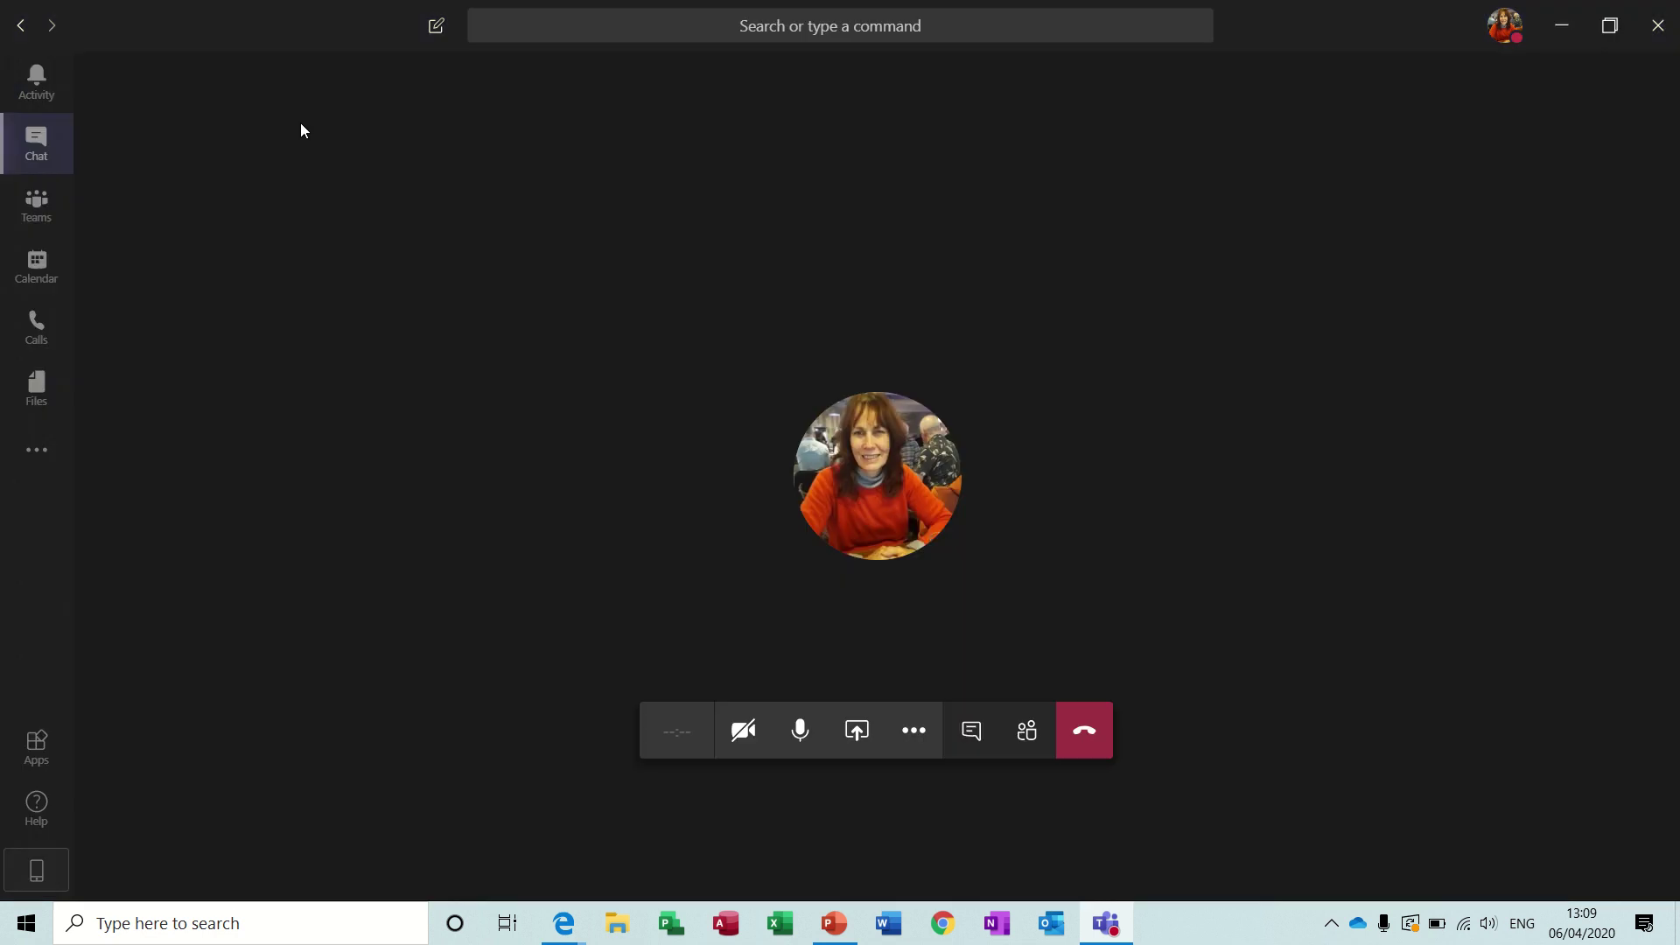
click(920, 736)
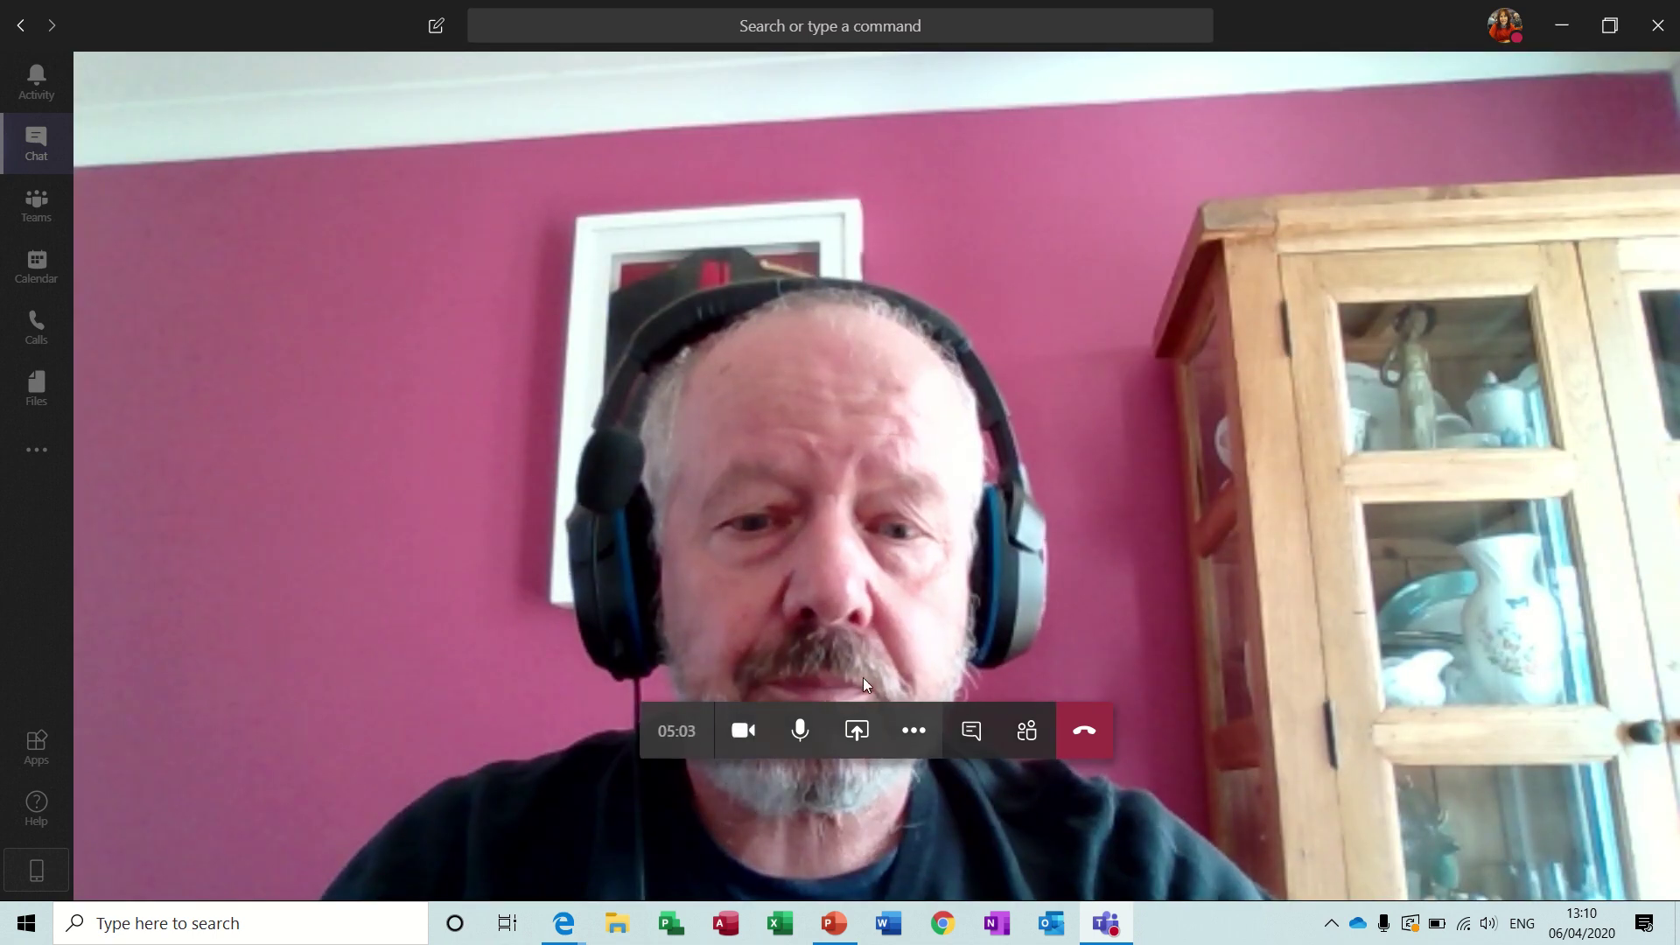
click(913, 730)
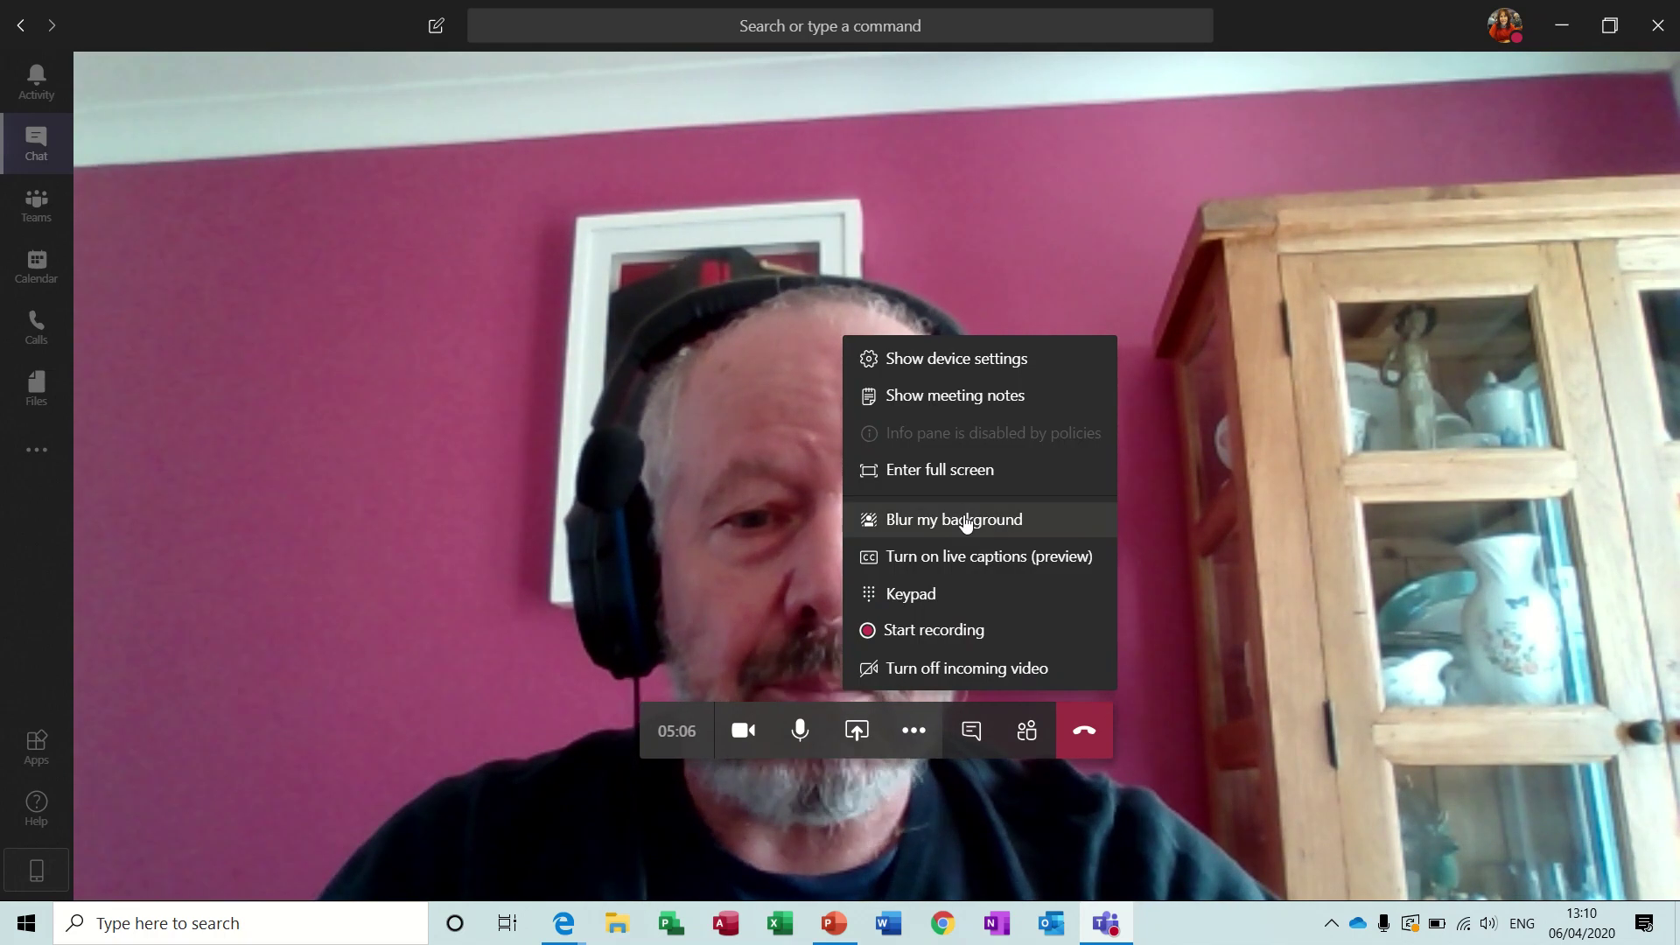
click(966, 520)
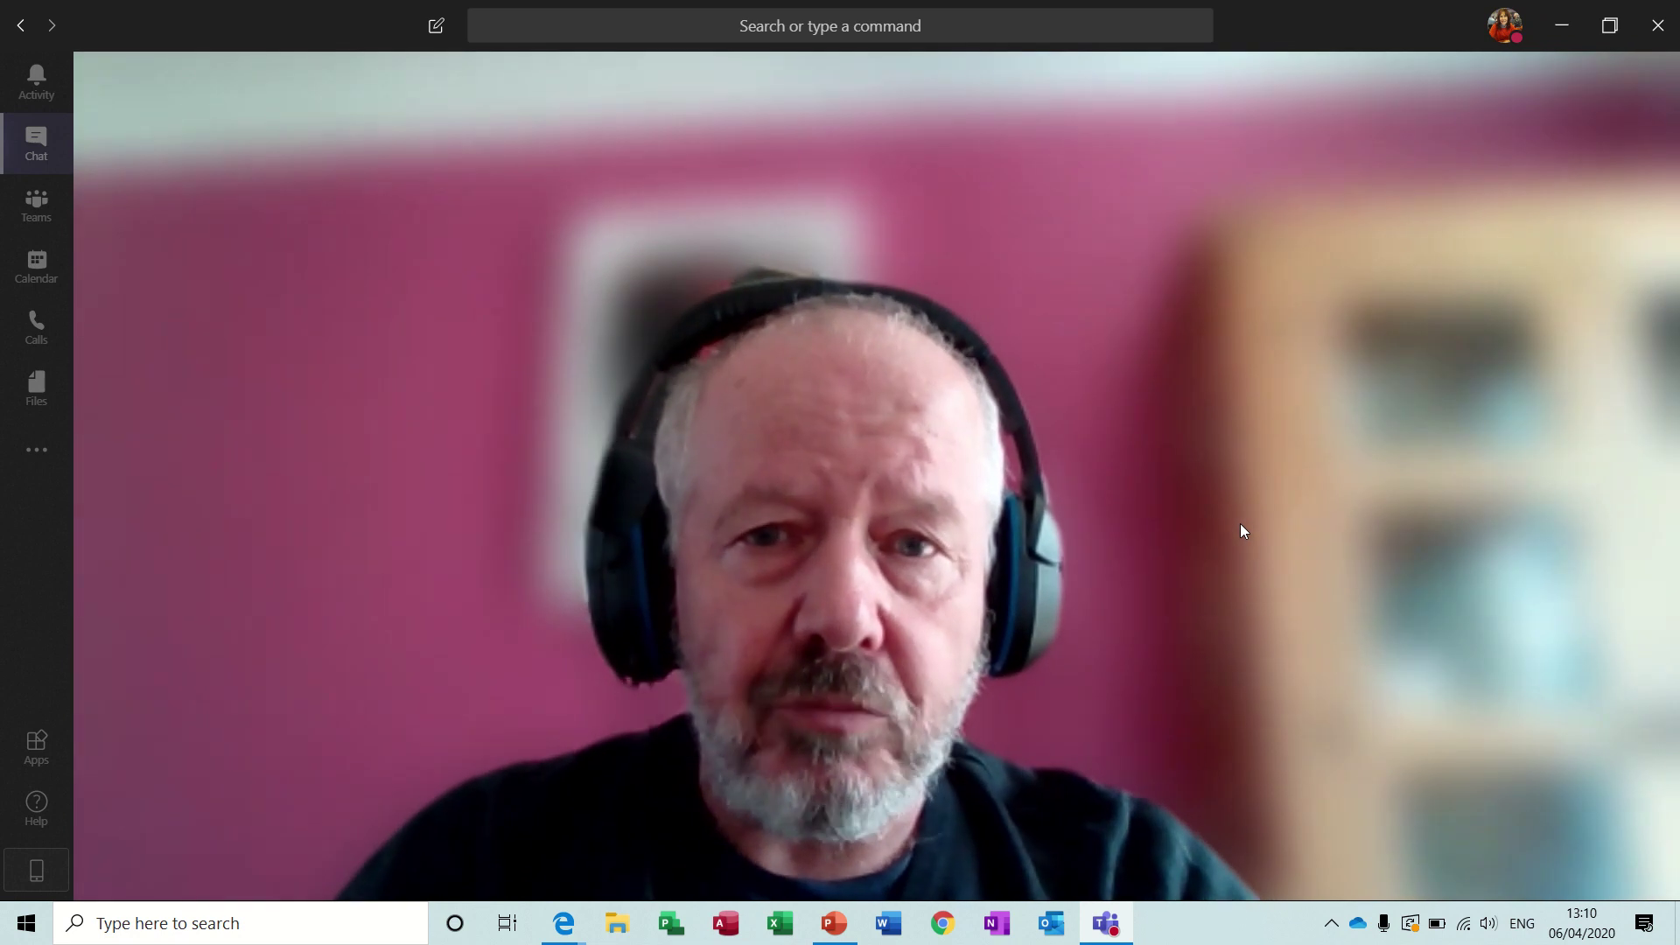
Step: Turn the camera off and leave the meeting
mouse_move(731, 667)
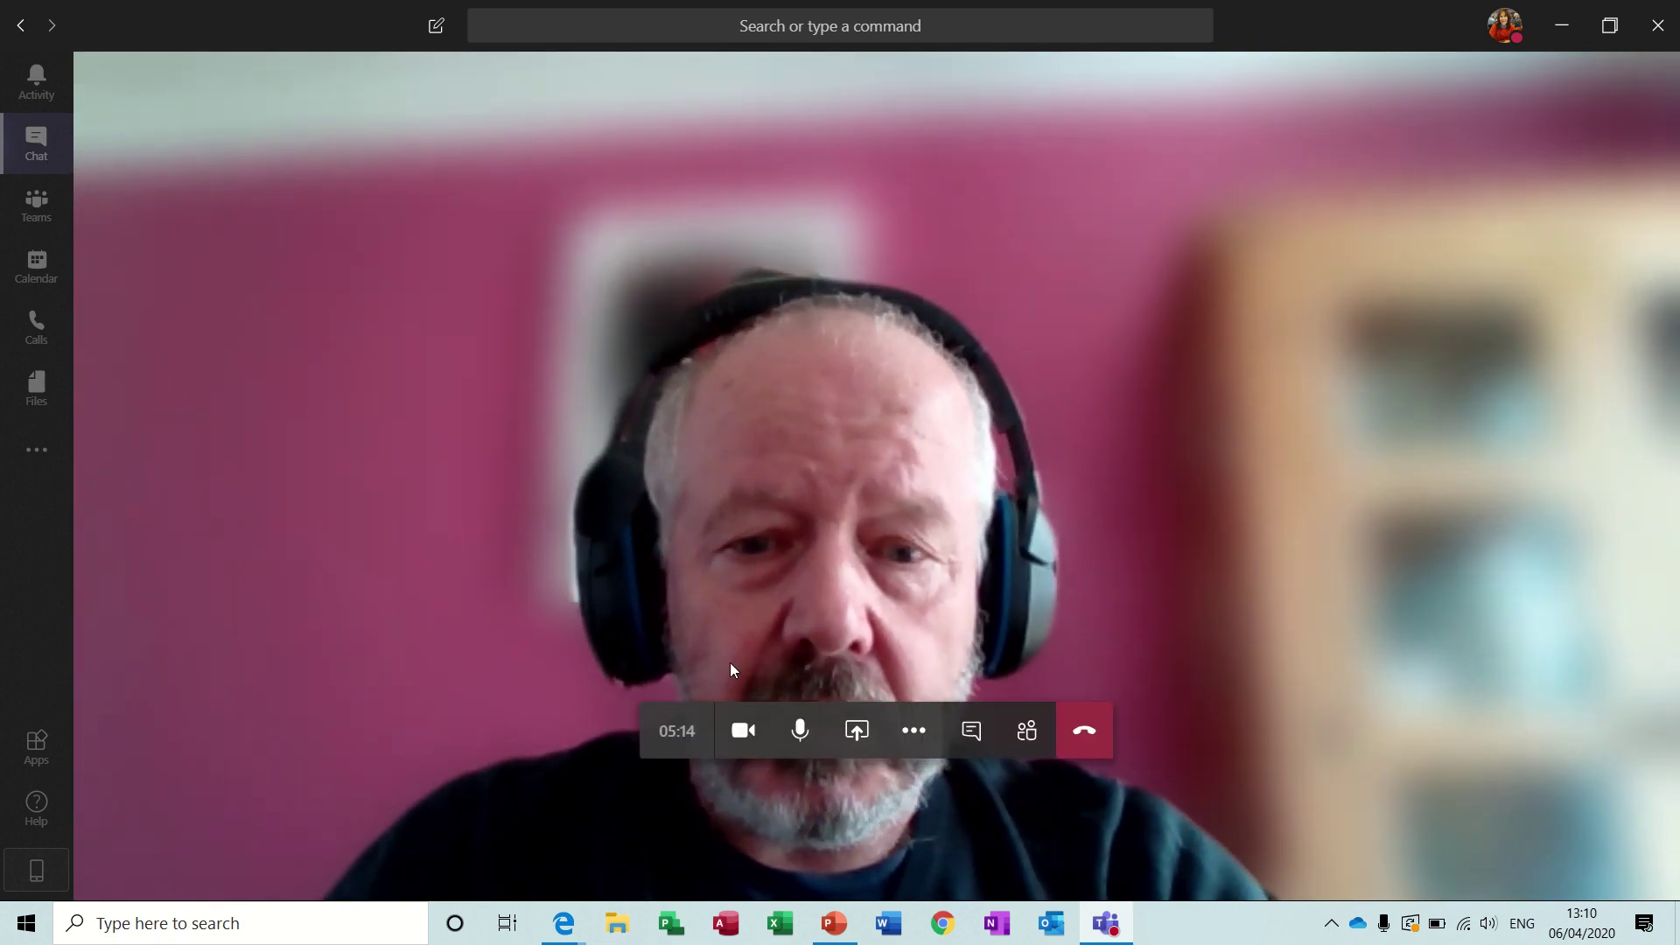
click(743, 735)
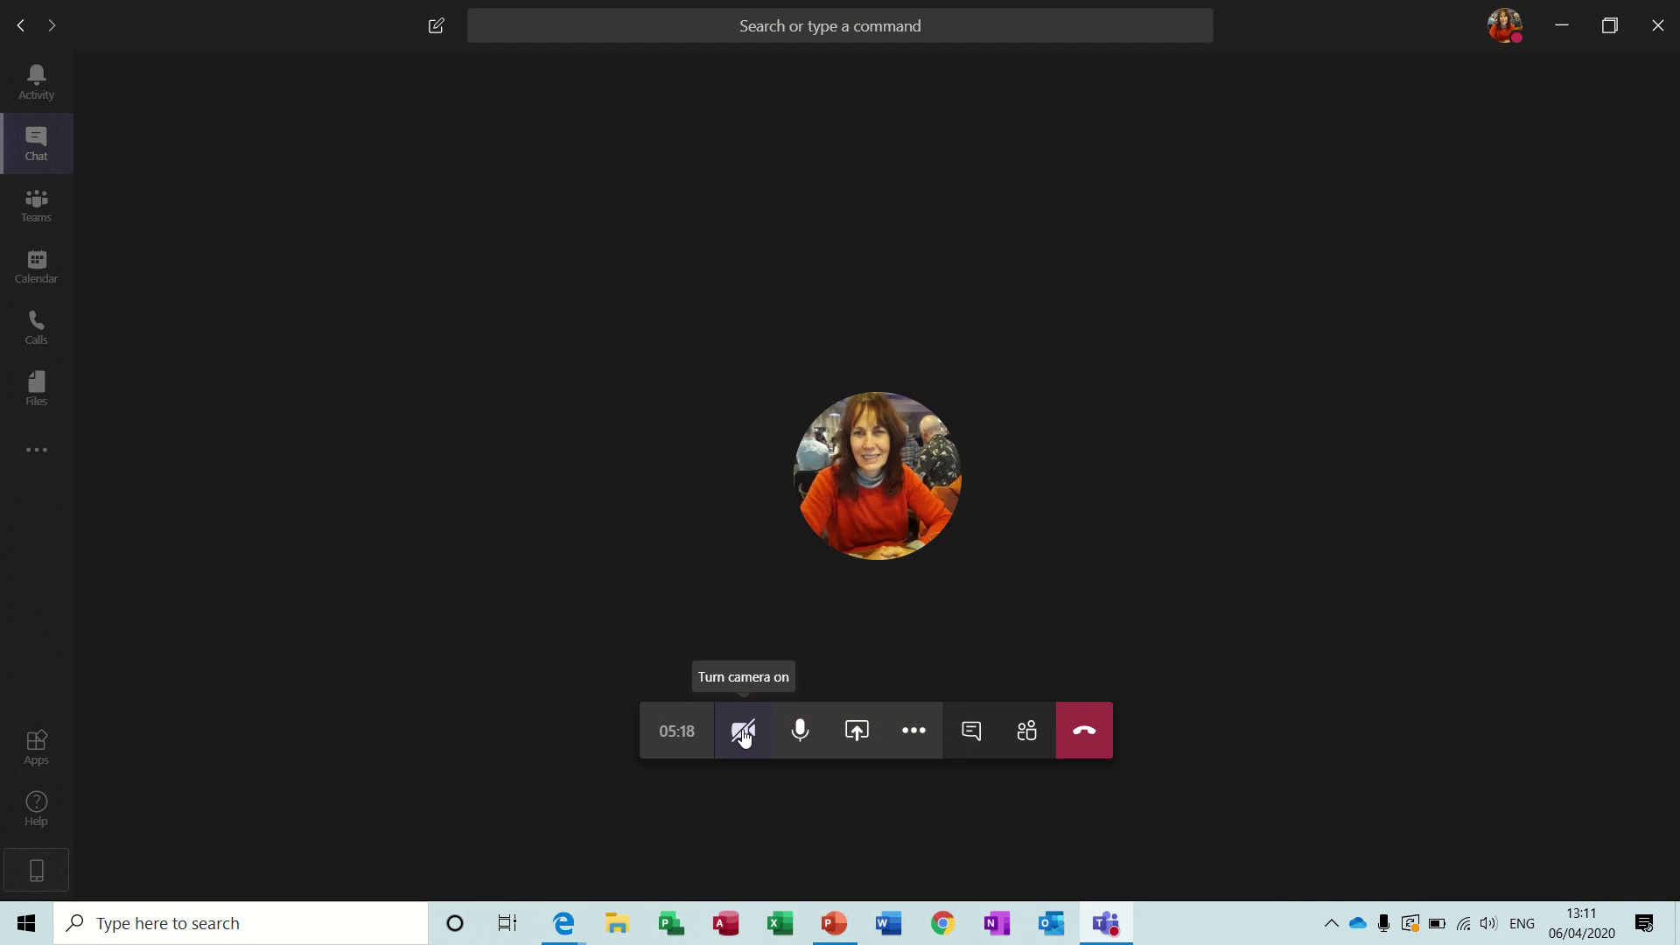
click(1079, 742)
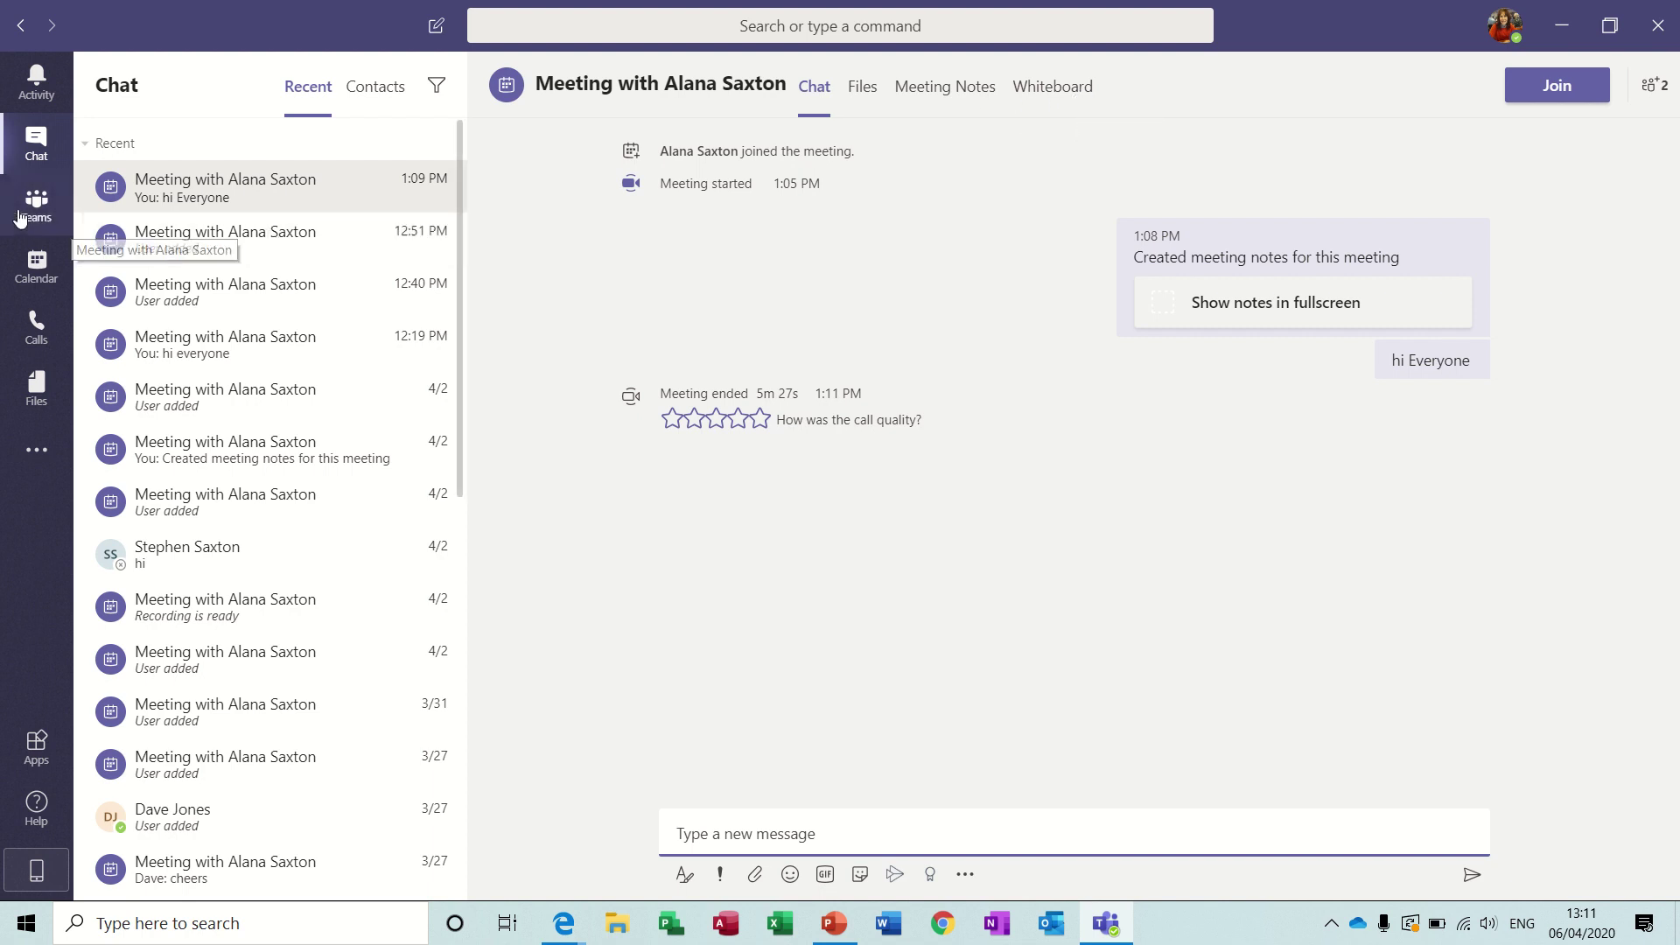
Step: Look through the Calls speed dial page, the recent files and the list of additional apps
click(37, 323)
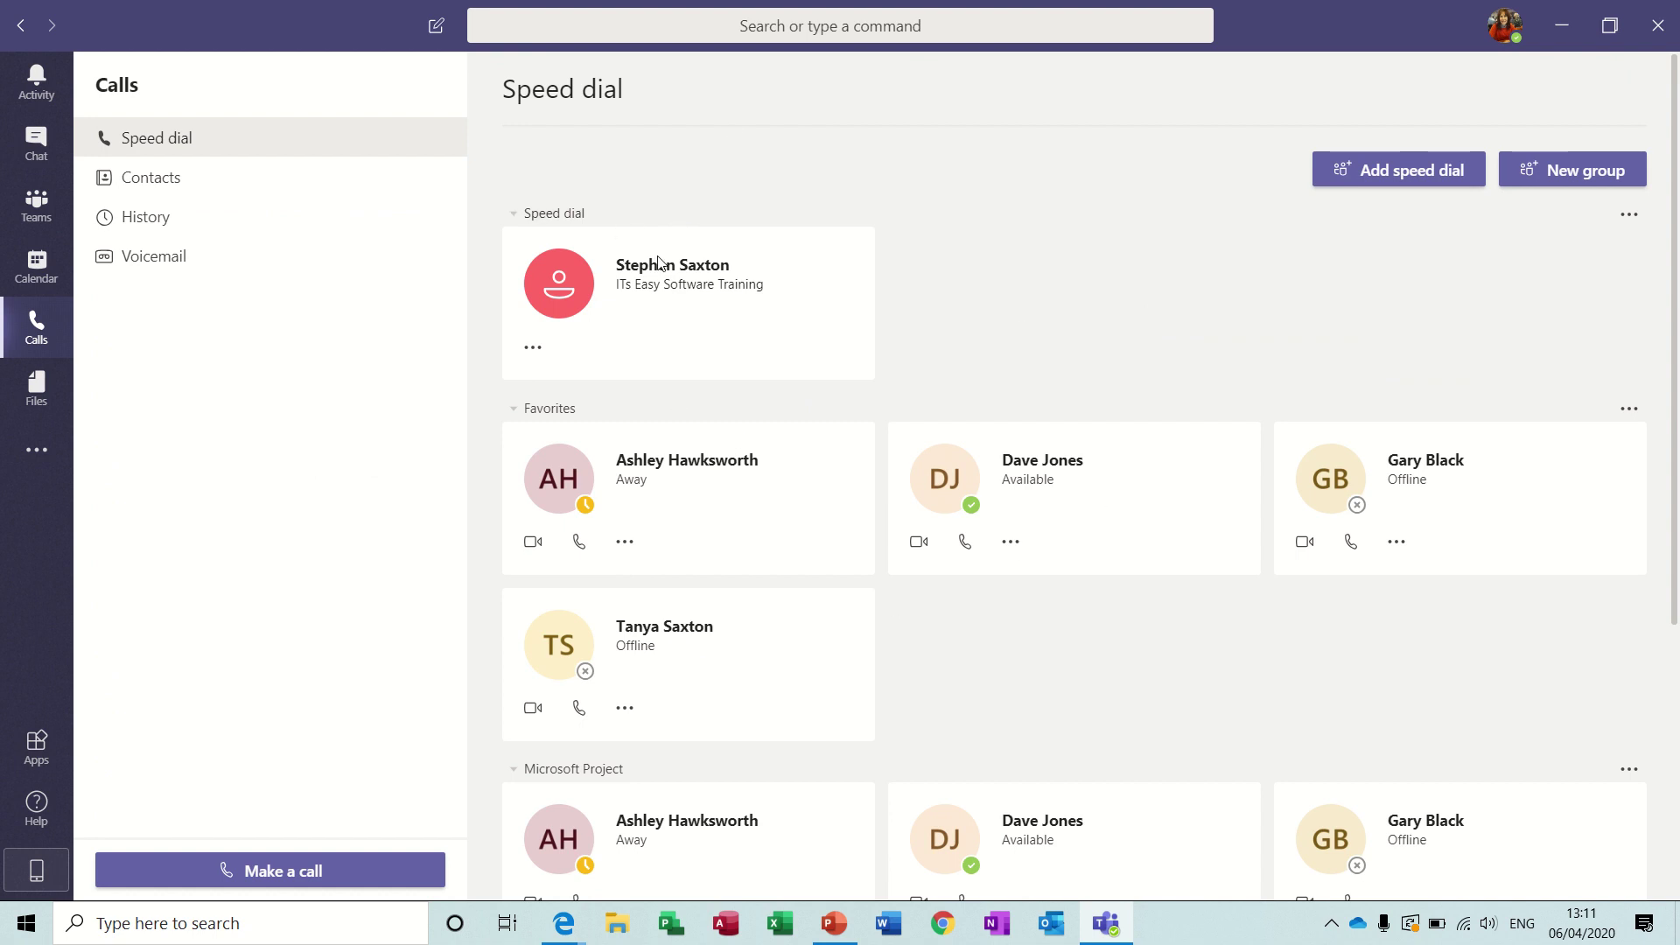
click(37, 402)
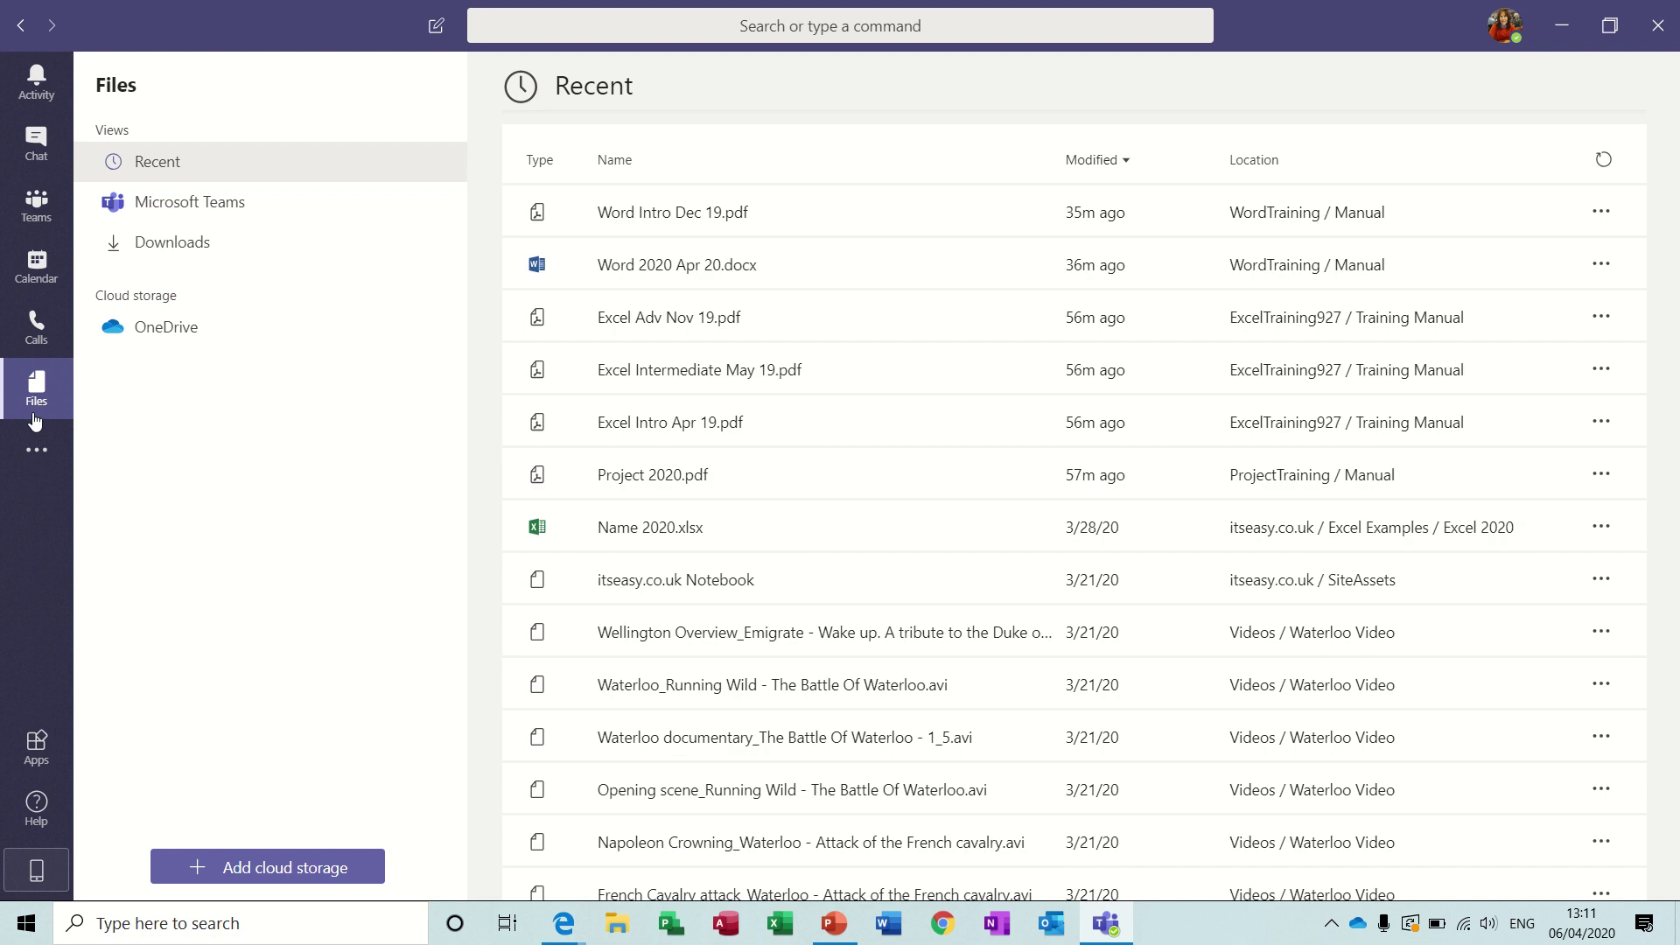
click(37, 455)
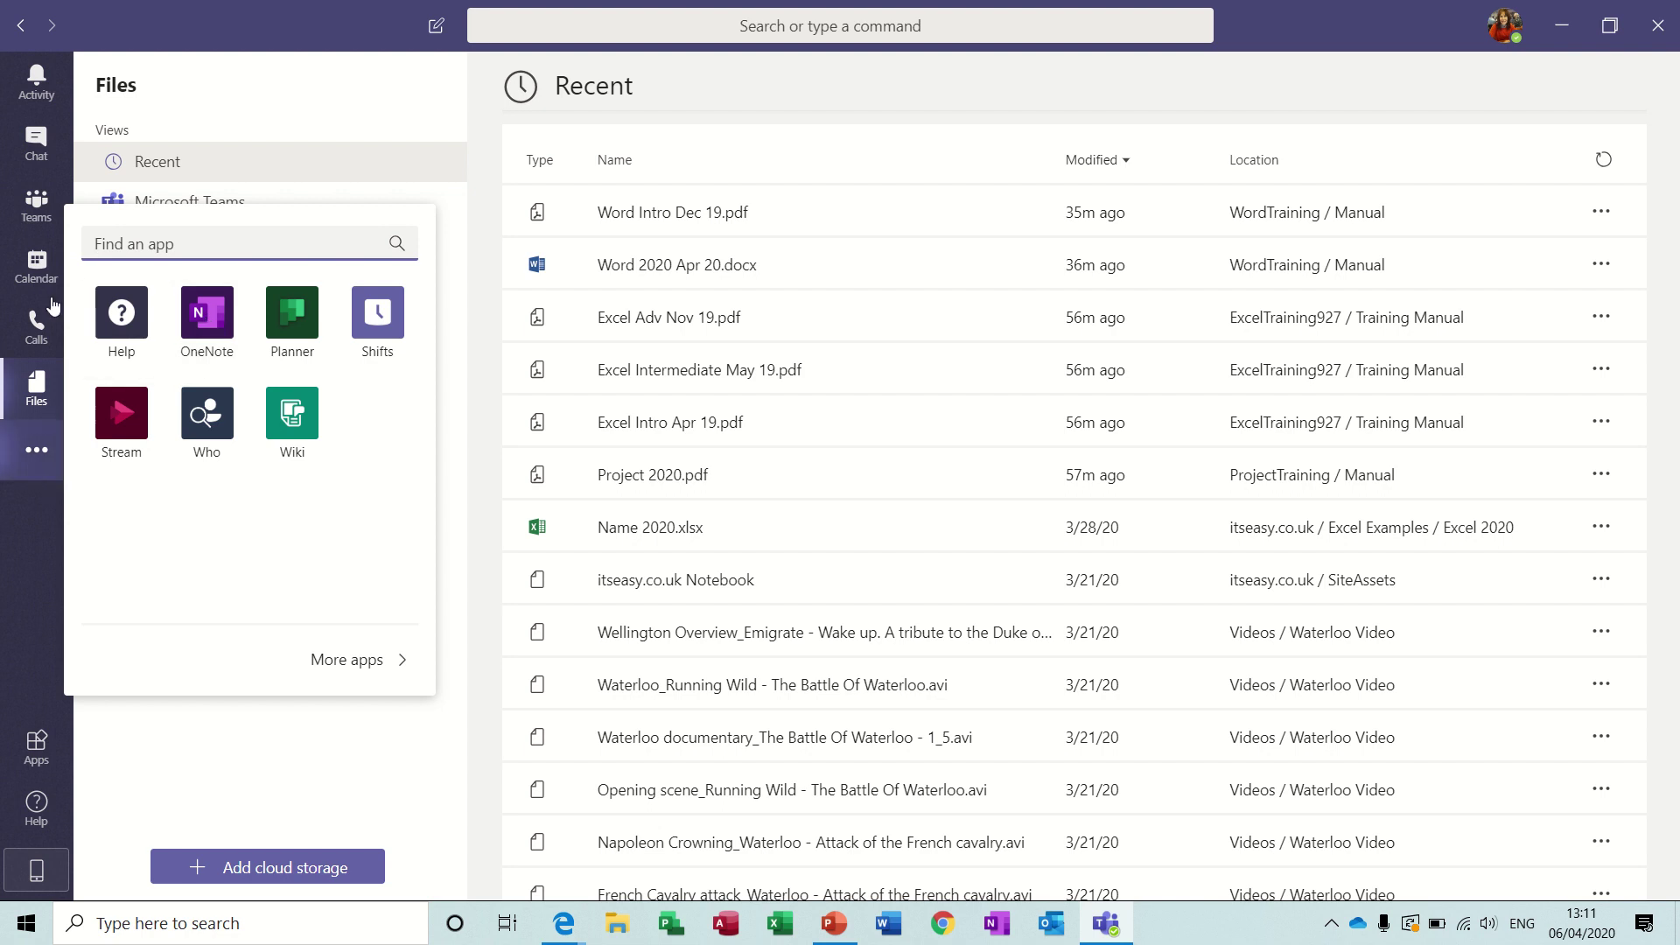
Step: Browse the Course exercises, Manual and General channels of Project Training and the Examples channel of Word Training
click(38, 210)
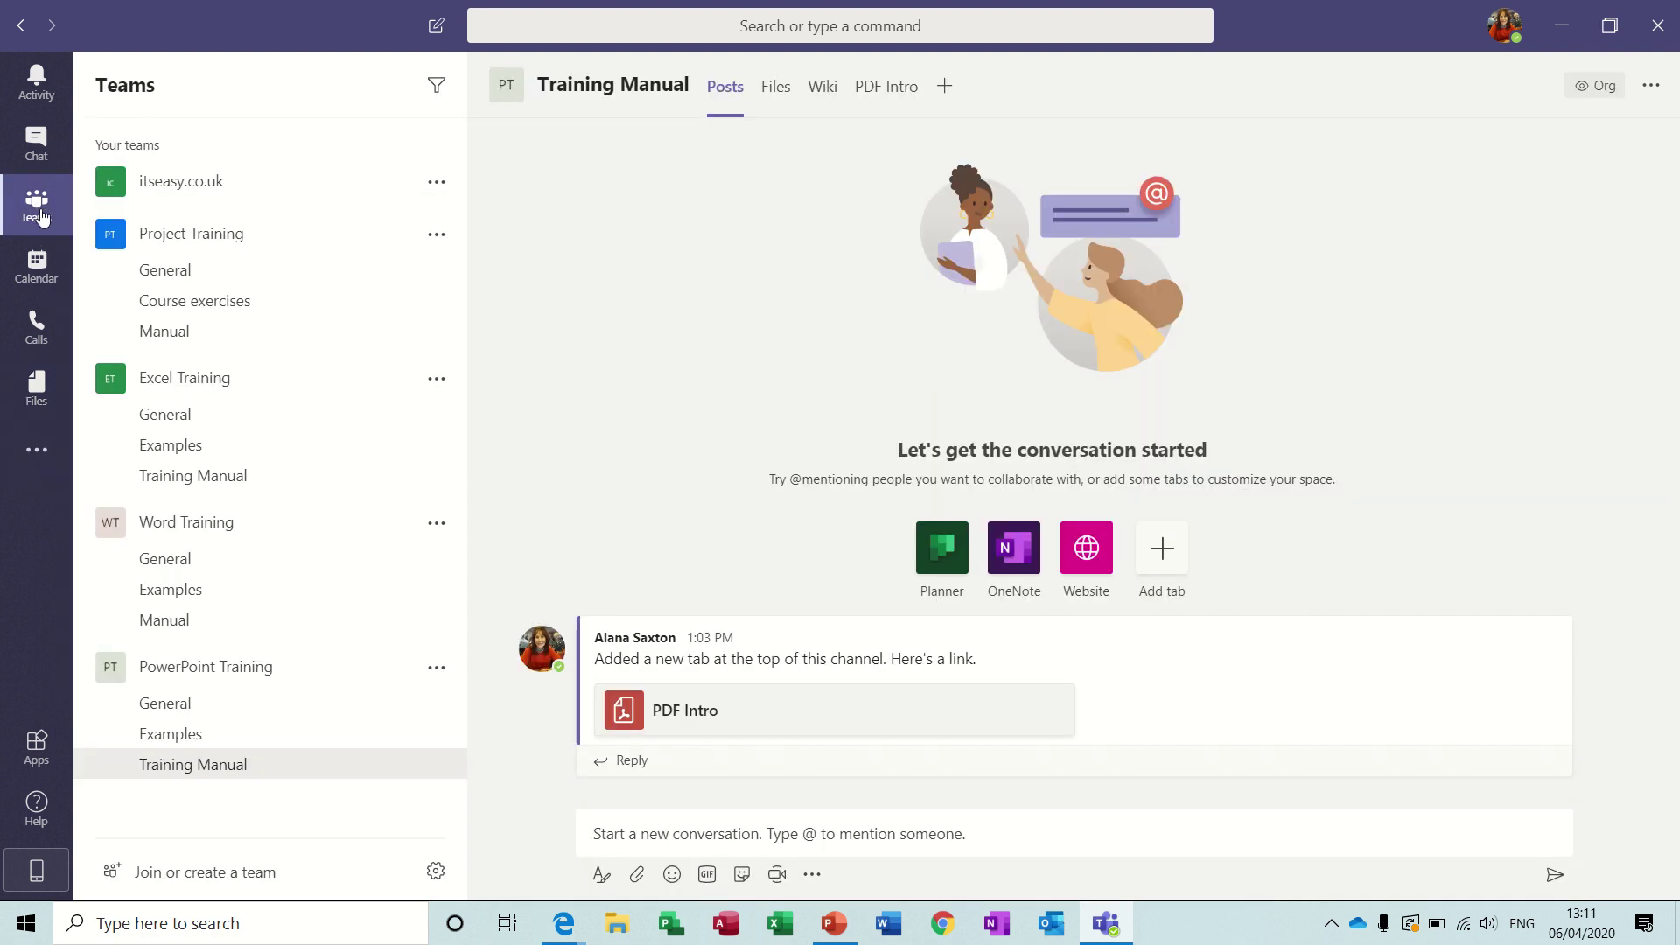
click(211, 310)
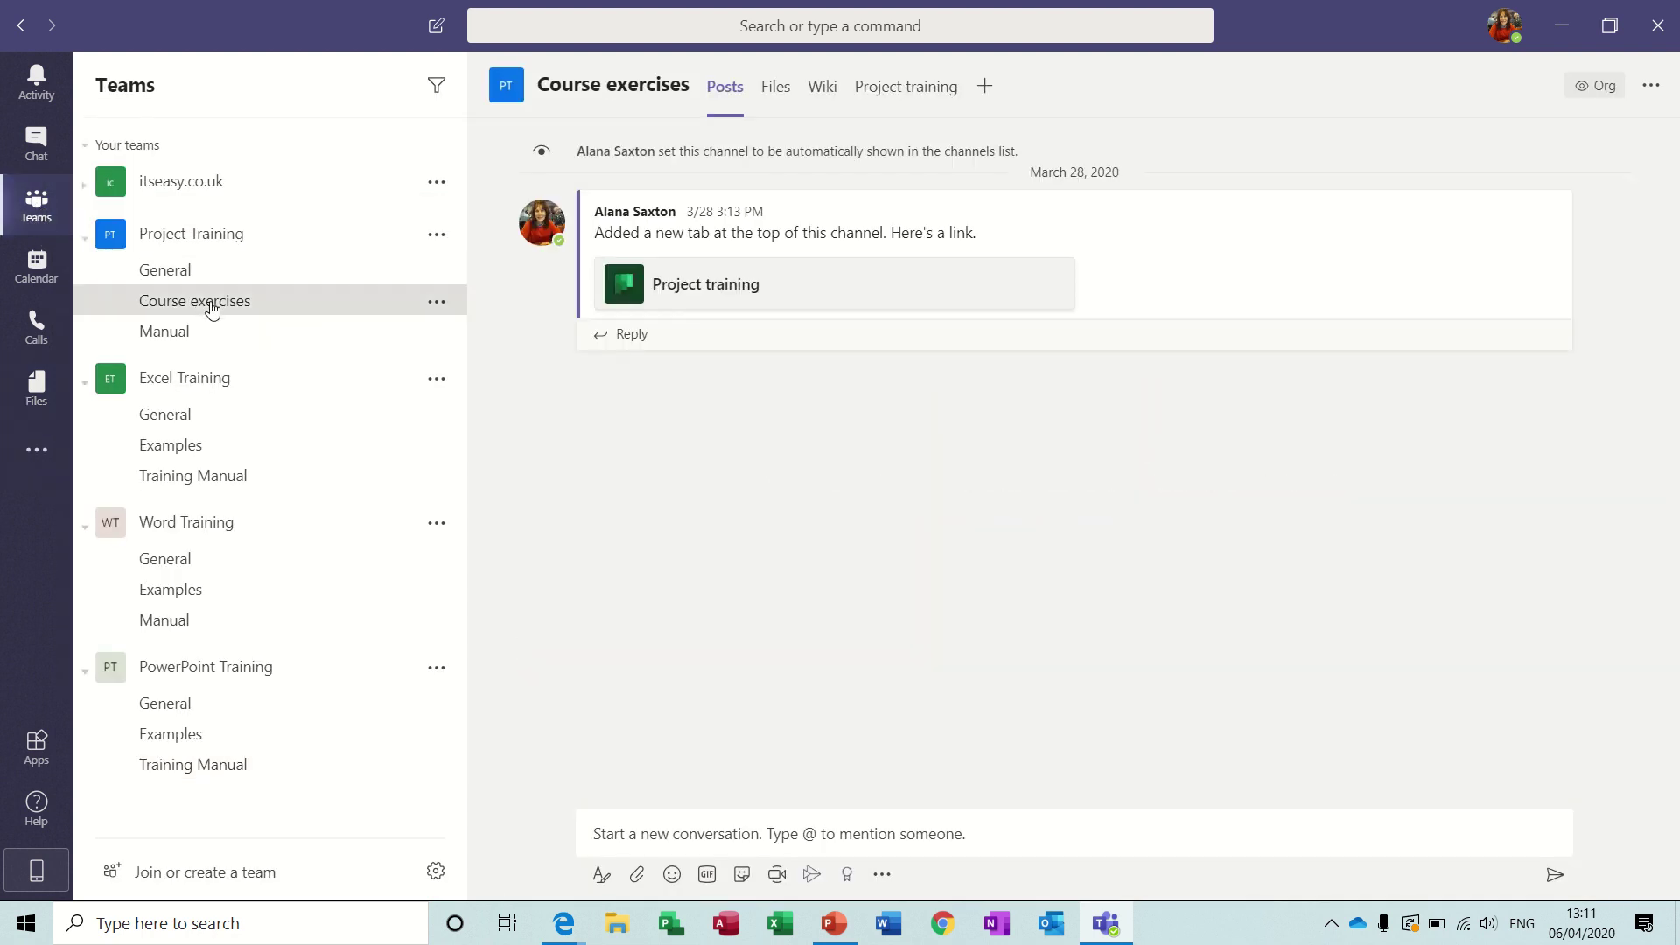
click(181, 335)
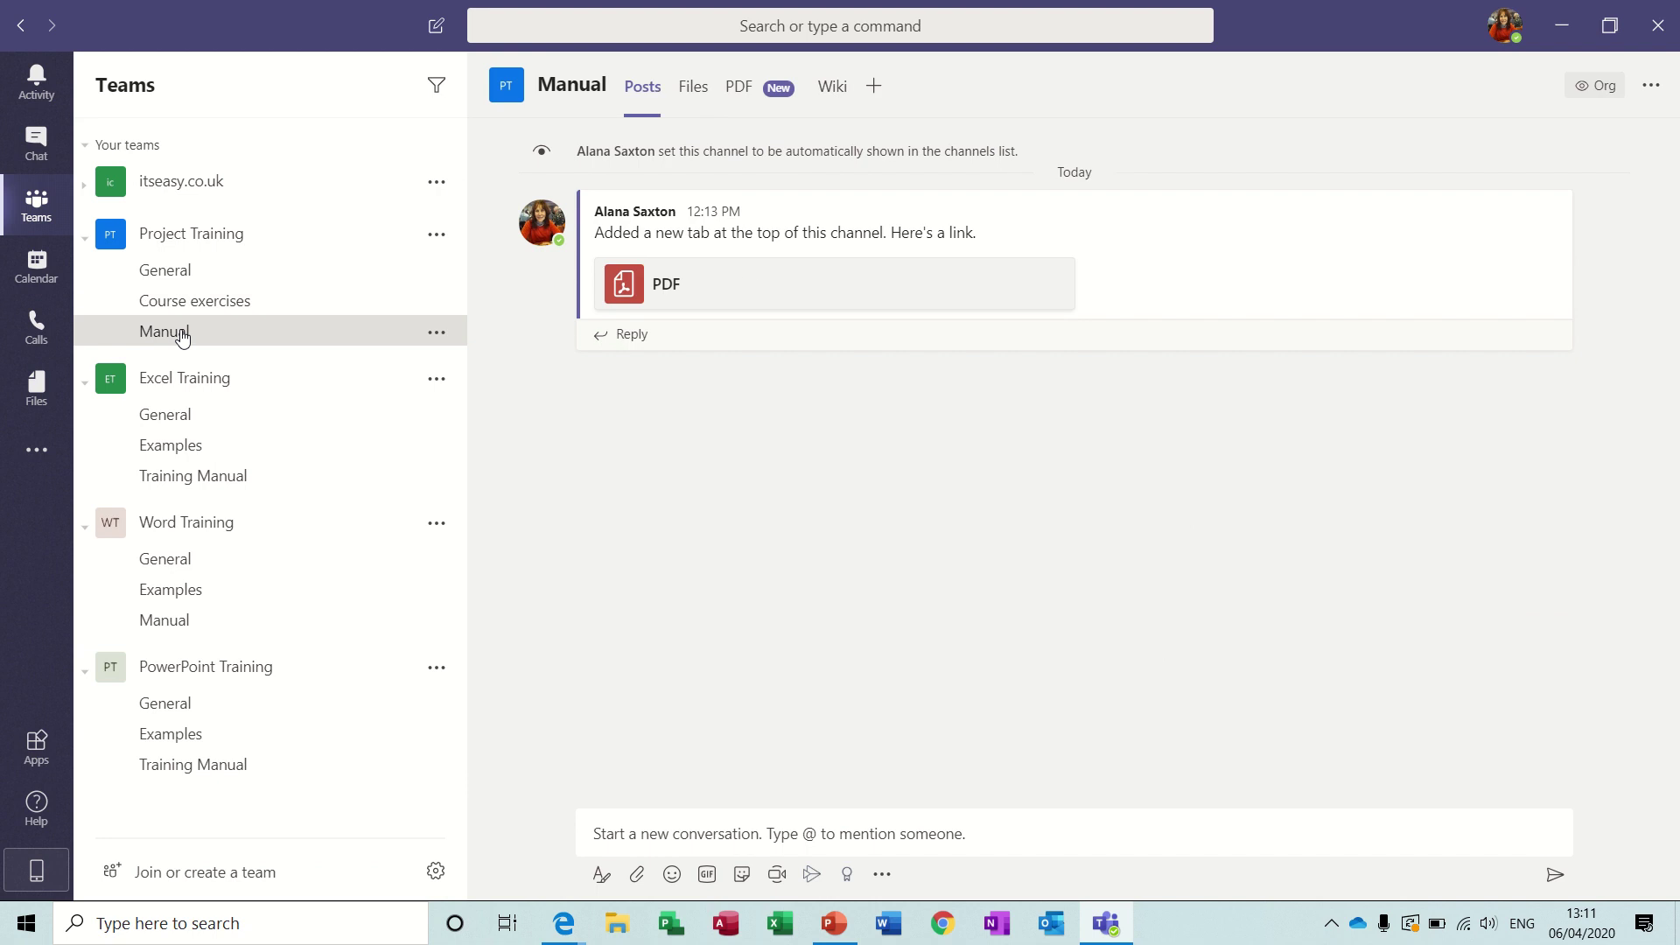
click(186, 262)
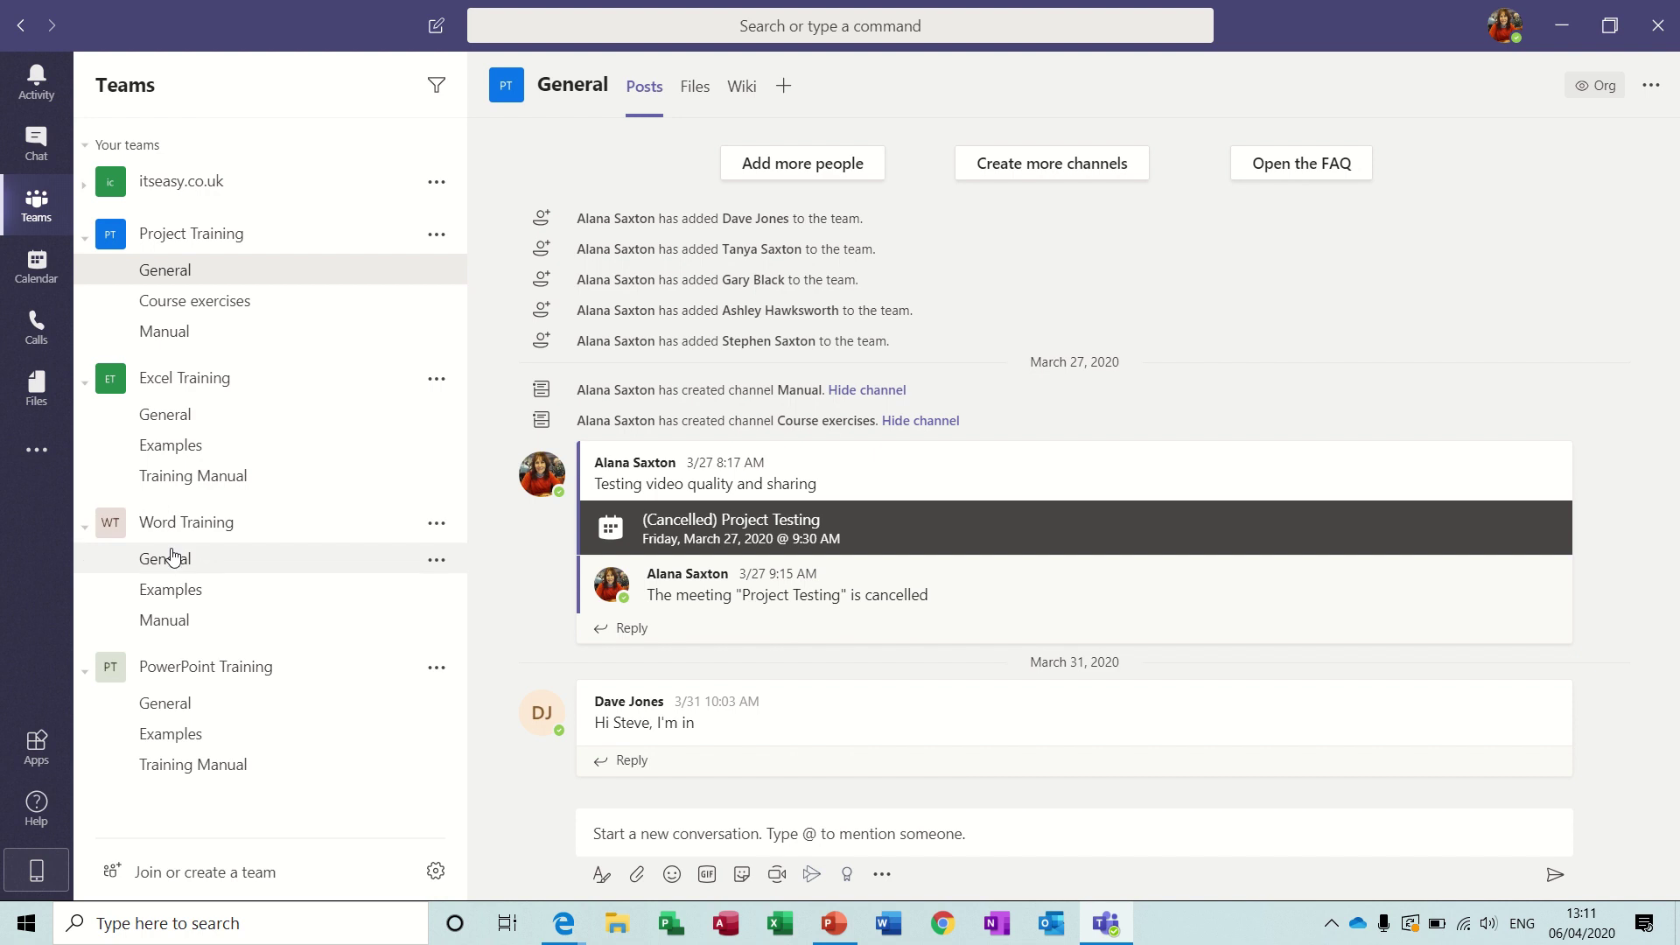
click(180, 599)
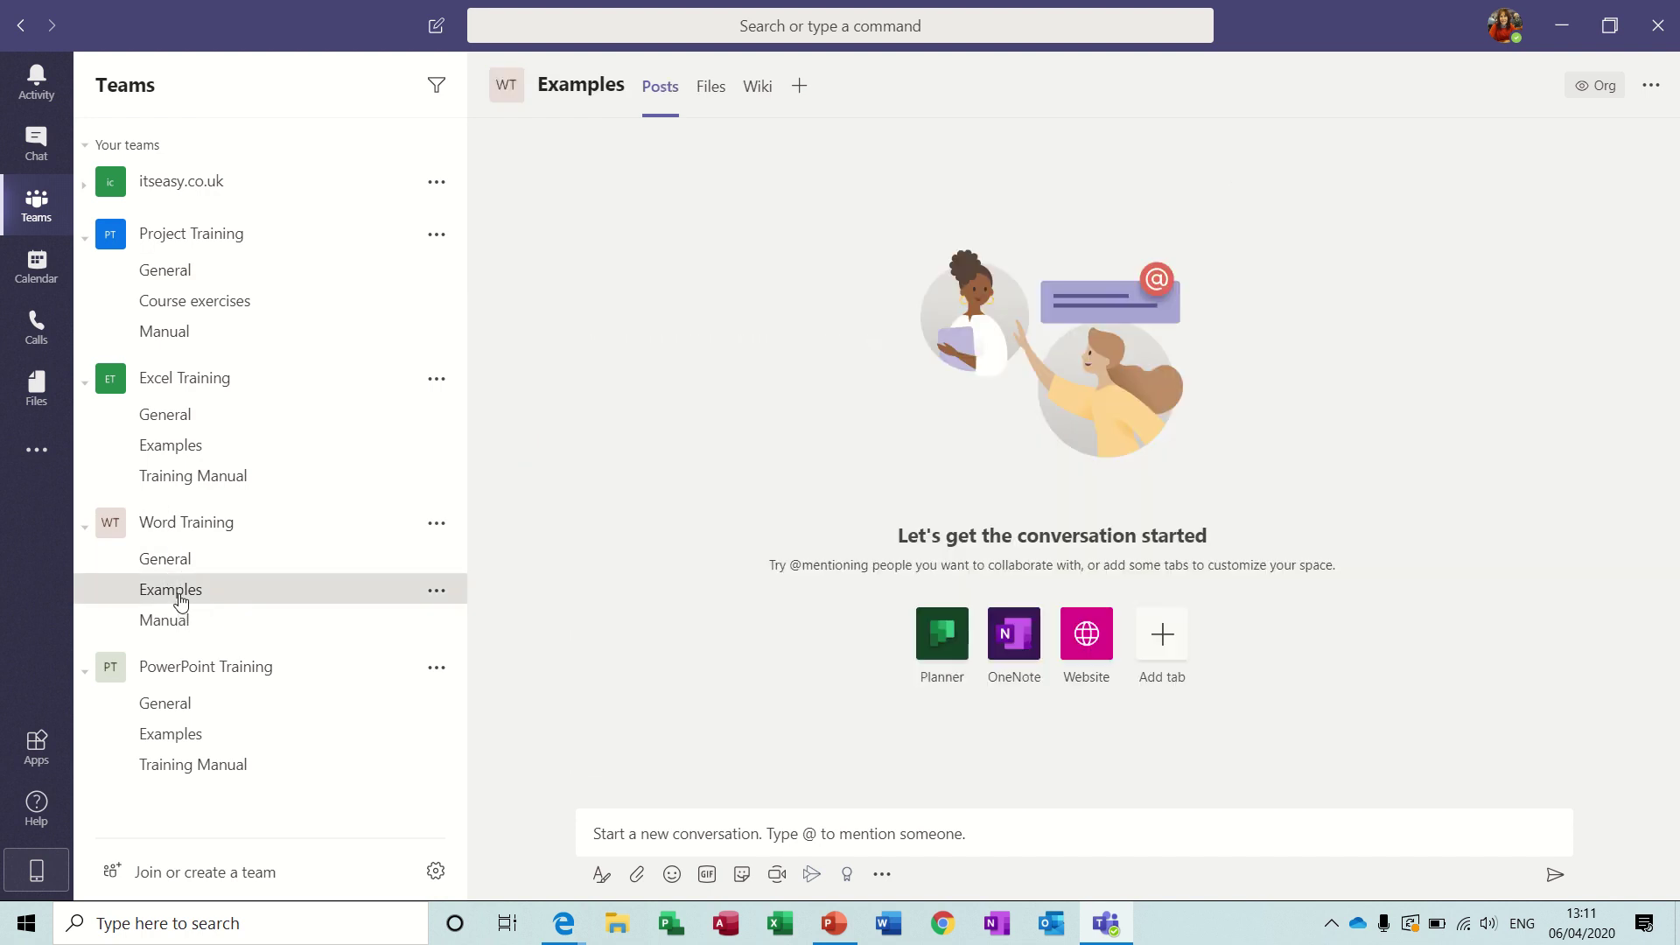